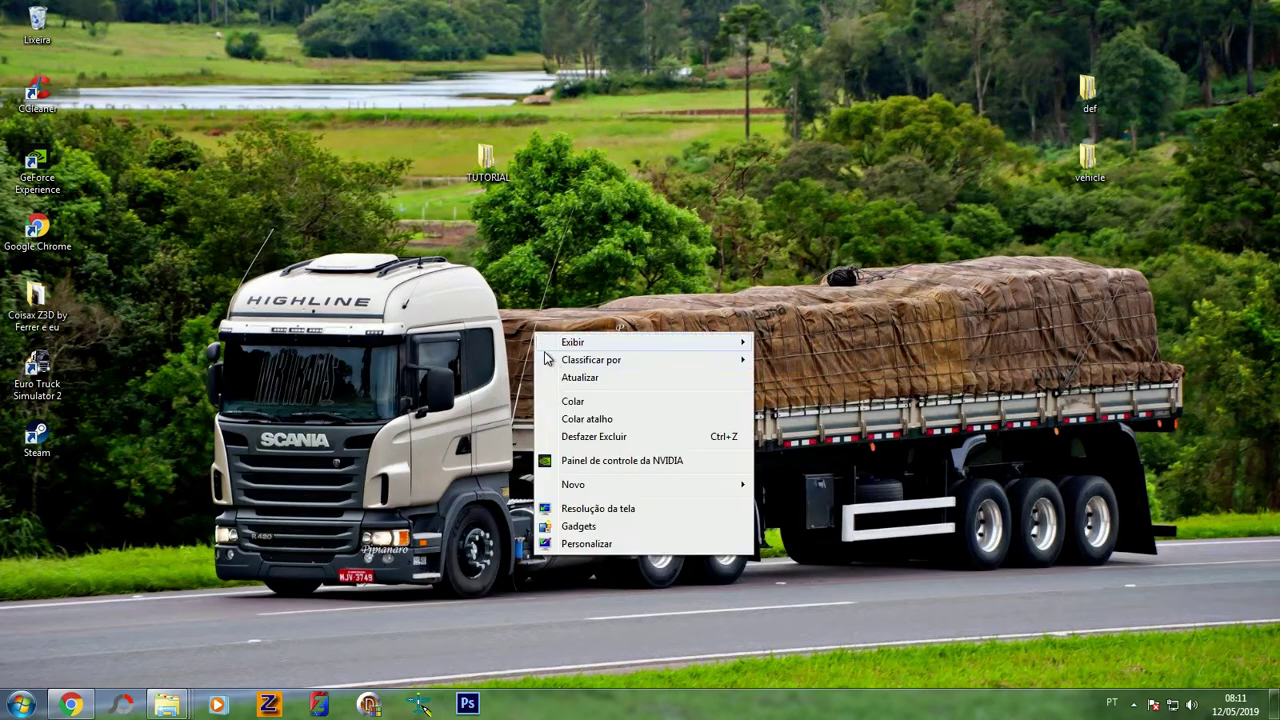
right_click(574, 374)
left_click(608, 428)
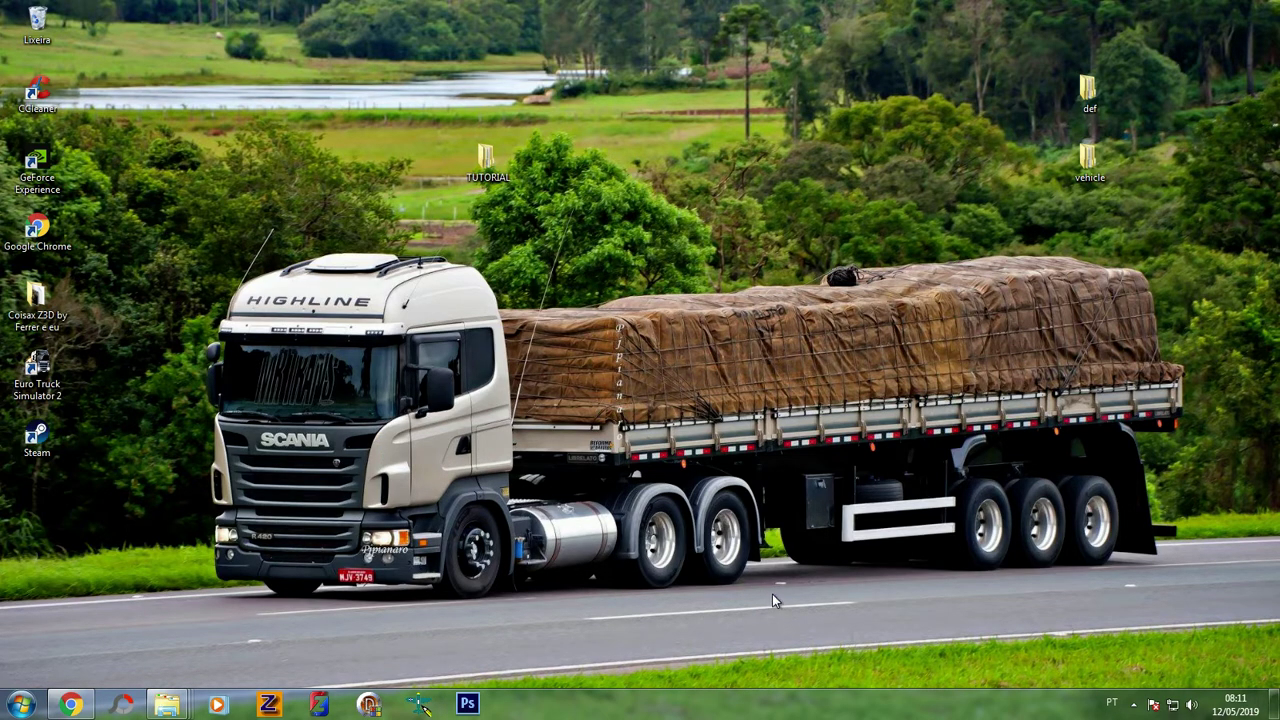
left_click(80, 705)
left_click_drag(440, 487, 540, 487)
left_click(557, 488)
left_click(1207, 9)
left_click_drag(352, 521, 422, 566)
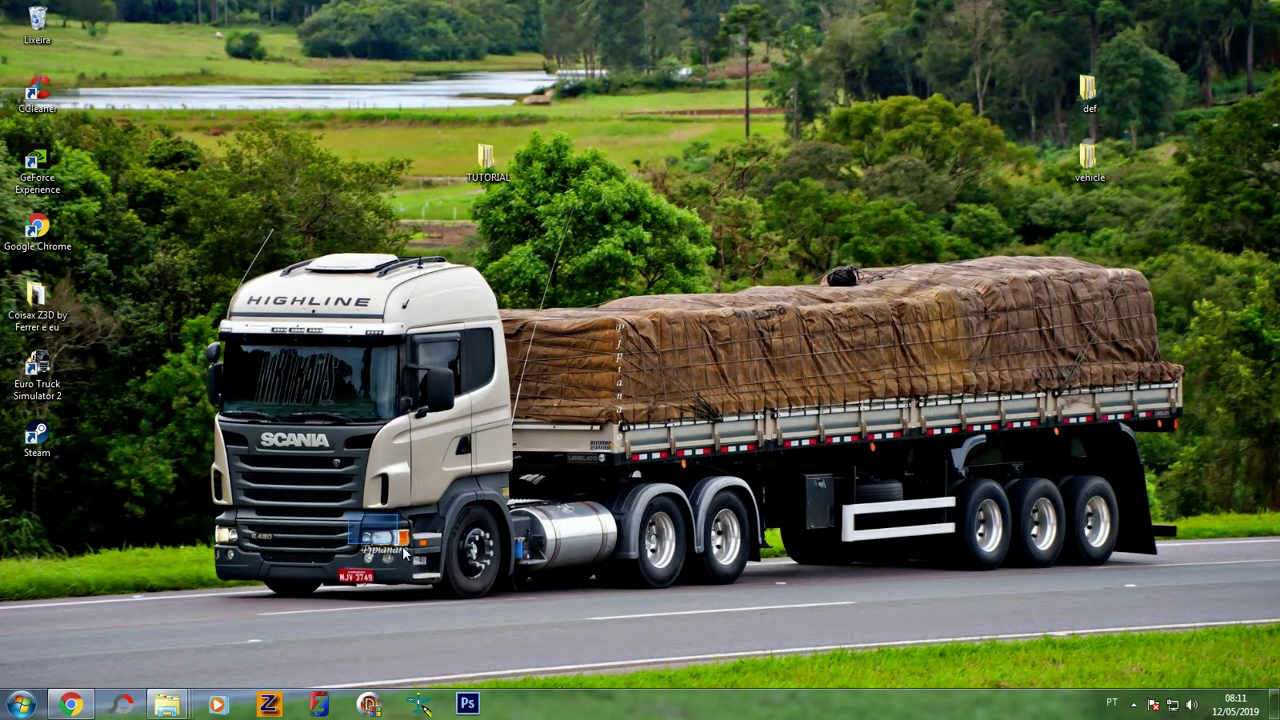
Examine the viewers' tutorial requests in the comments below the YouTube video, then return to the desktop
left_click(70, 704)
scroll(6, 430, "down", 4)
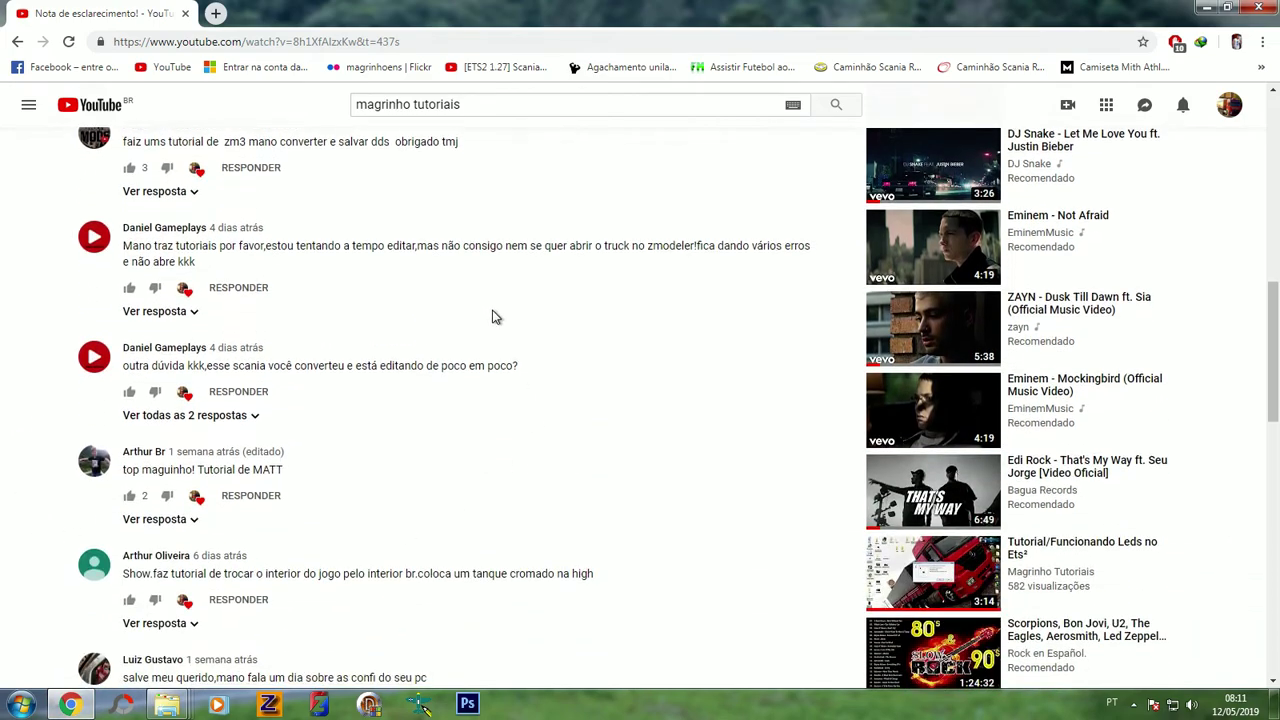
scroll(6, 456, "down", 4)
scroll(600, 386, "down", 2)
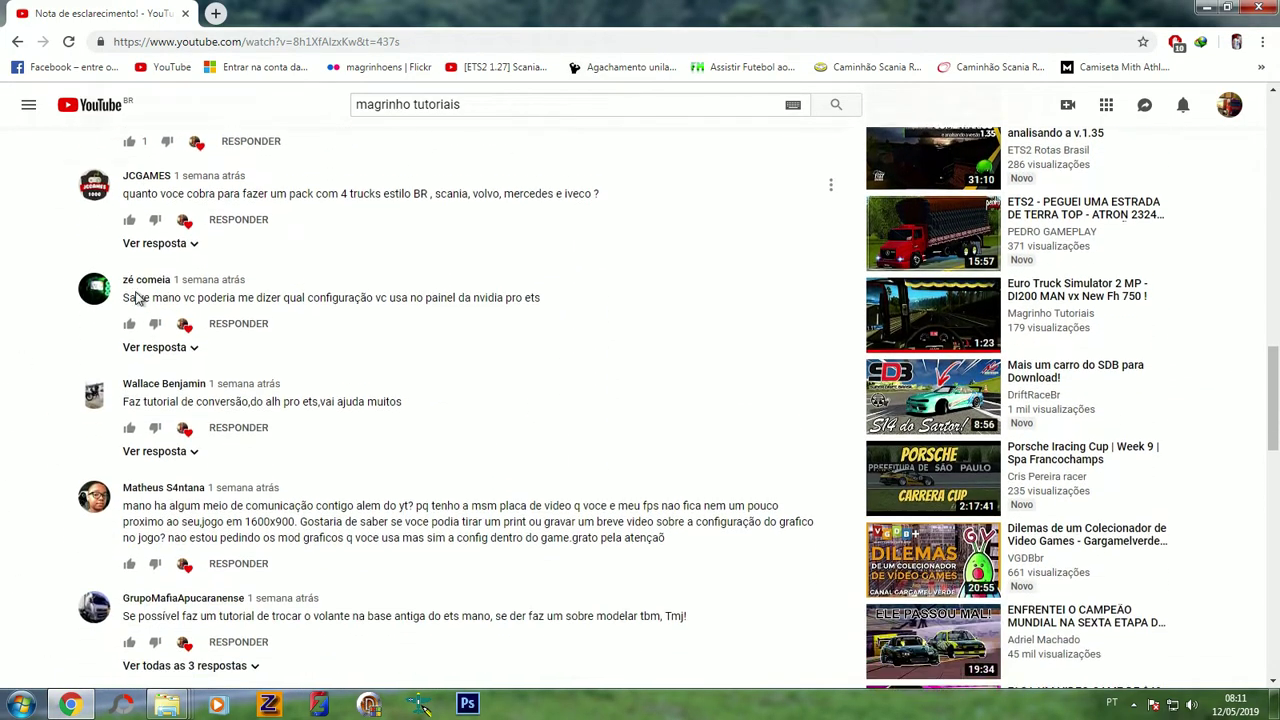
scroll(250, 443, "down", 2)
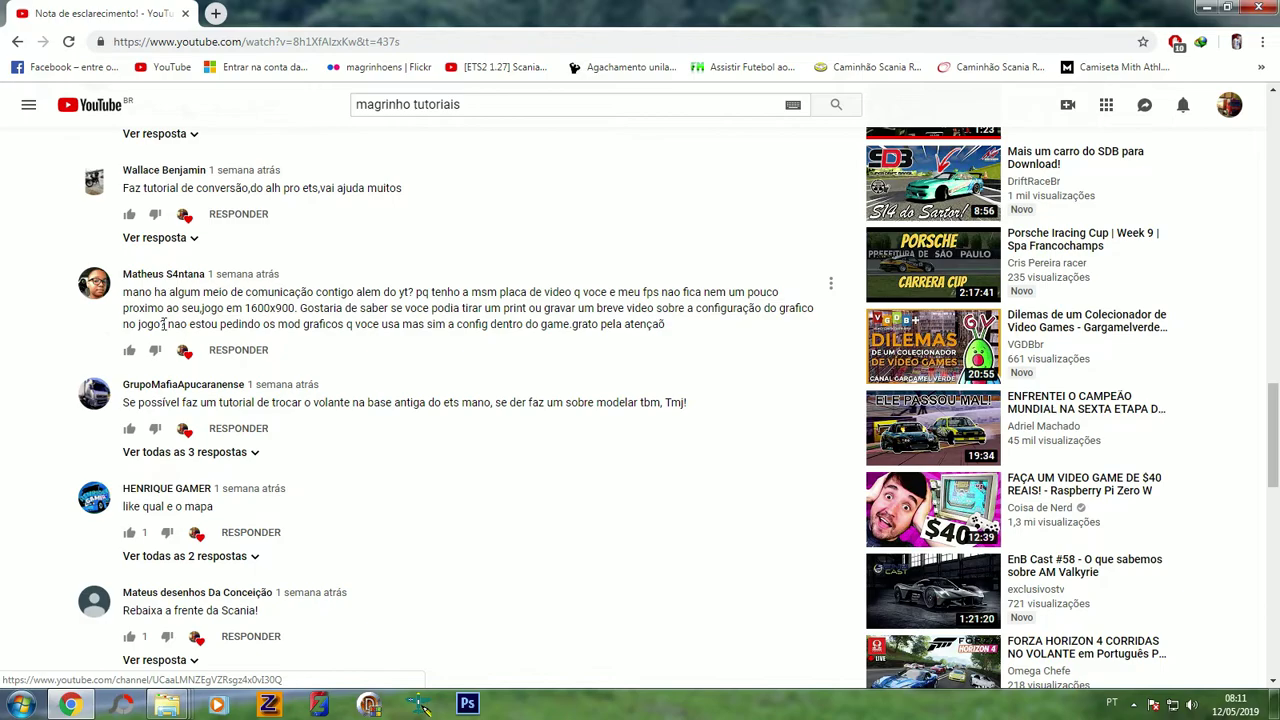
scroll(145, 473, "down", 2)
scroll(271, 434, "down", 2)
scroll(171, 351, "up", 9)
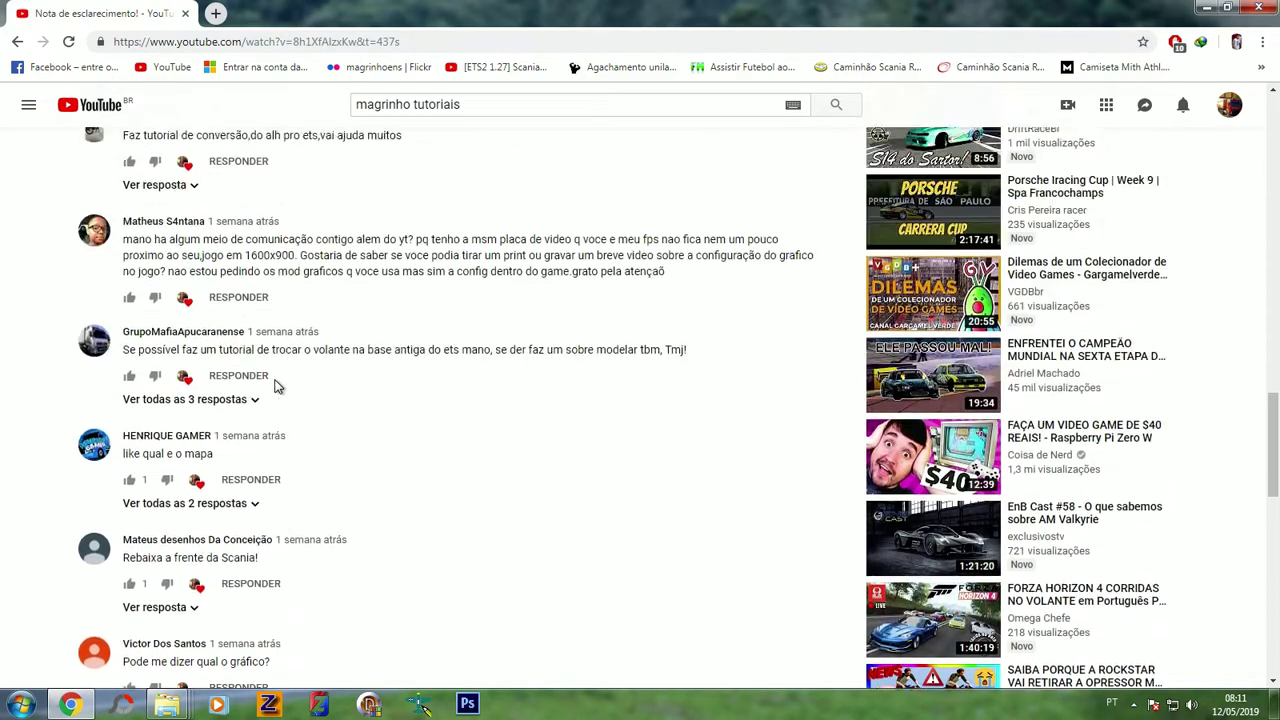
scroll(196, 393, "up", 15)
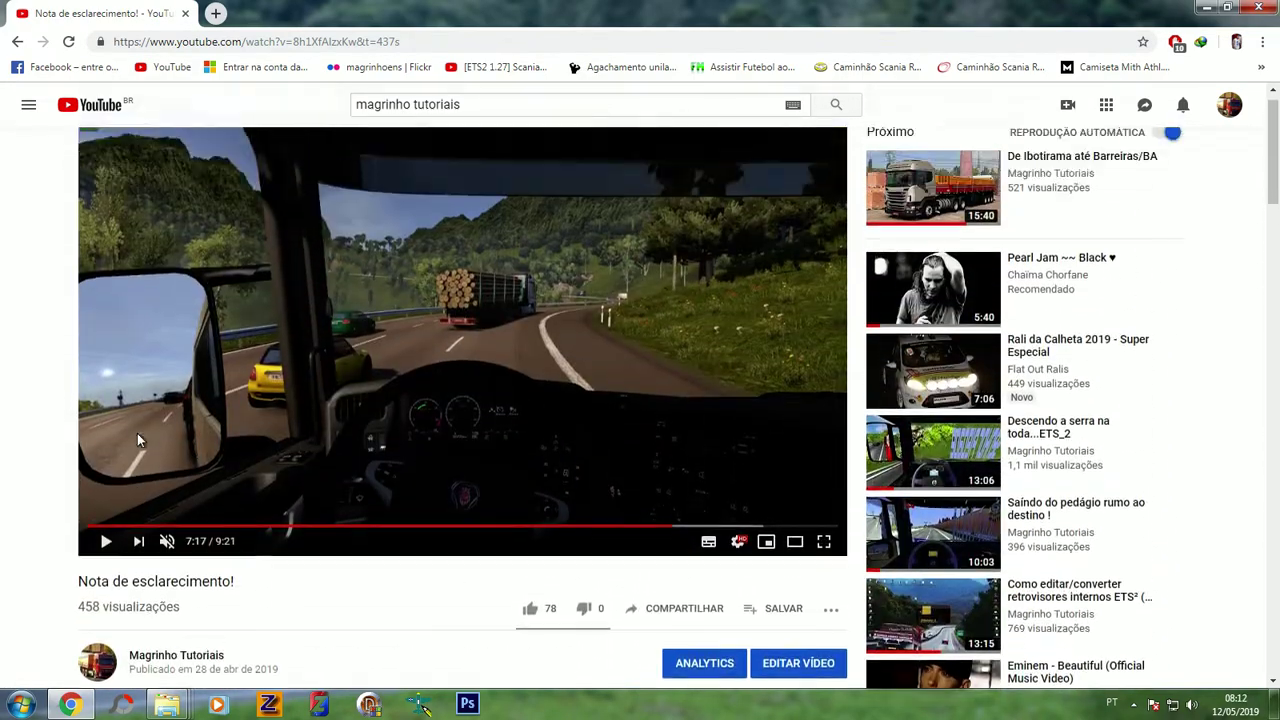
key("super+d")
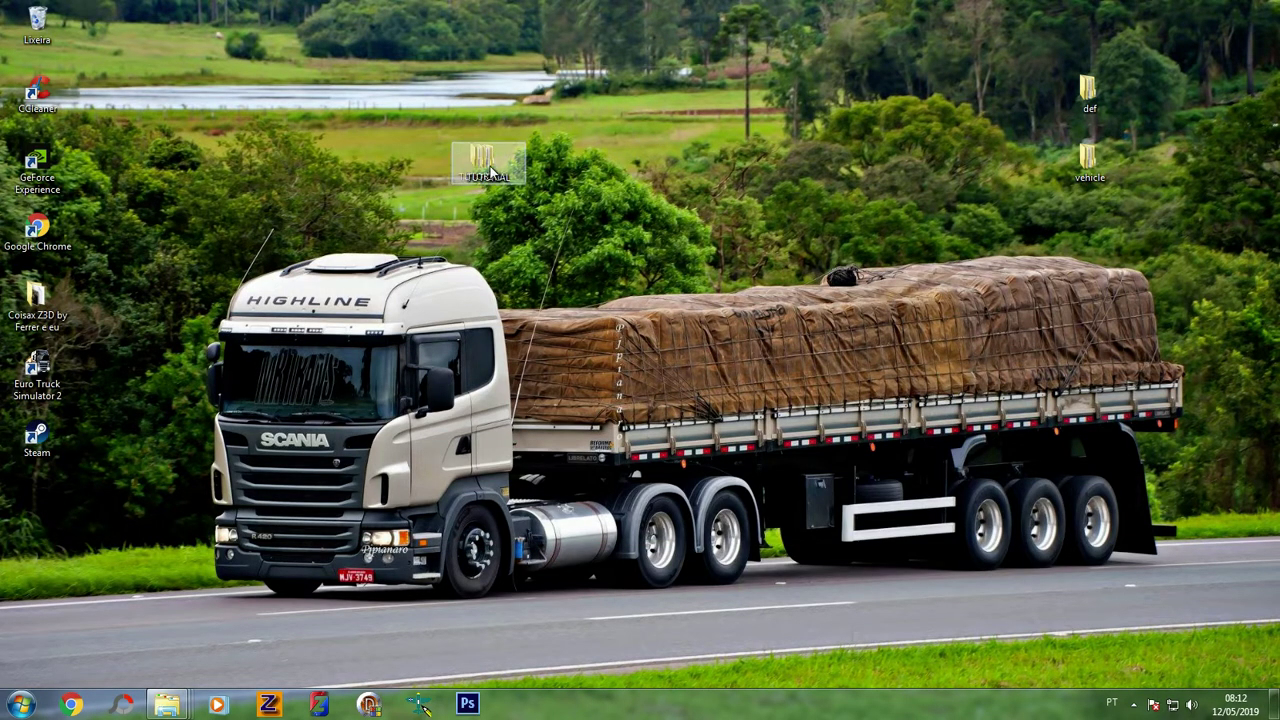
Bring up the TUTORIAL folder window to view its subfolders, then put it away
left_click_drag(336, 240, 456, 318)
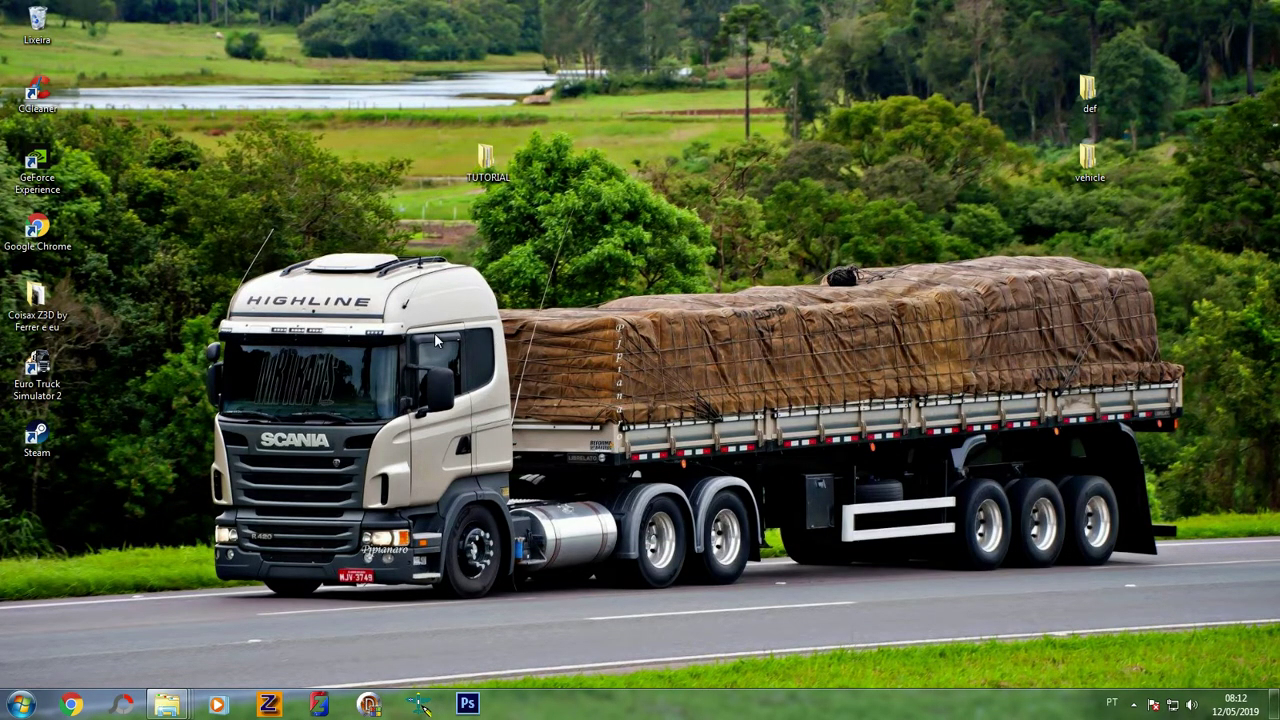
mouse_move(171, 712)
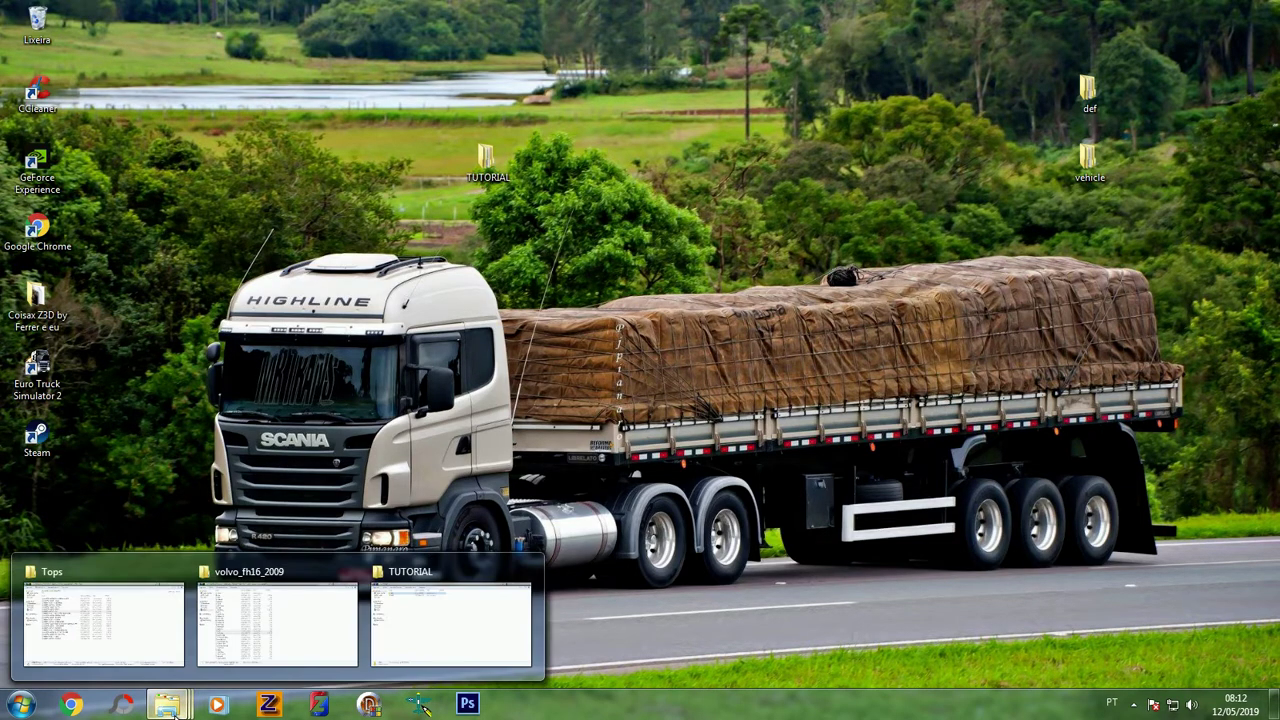
left_click(451, 625)
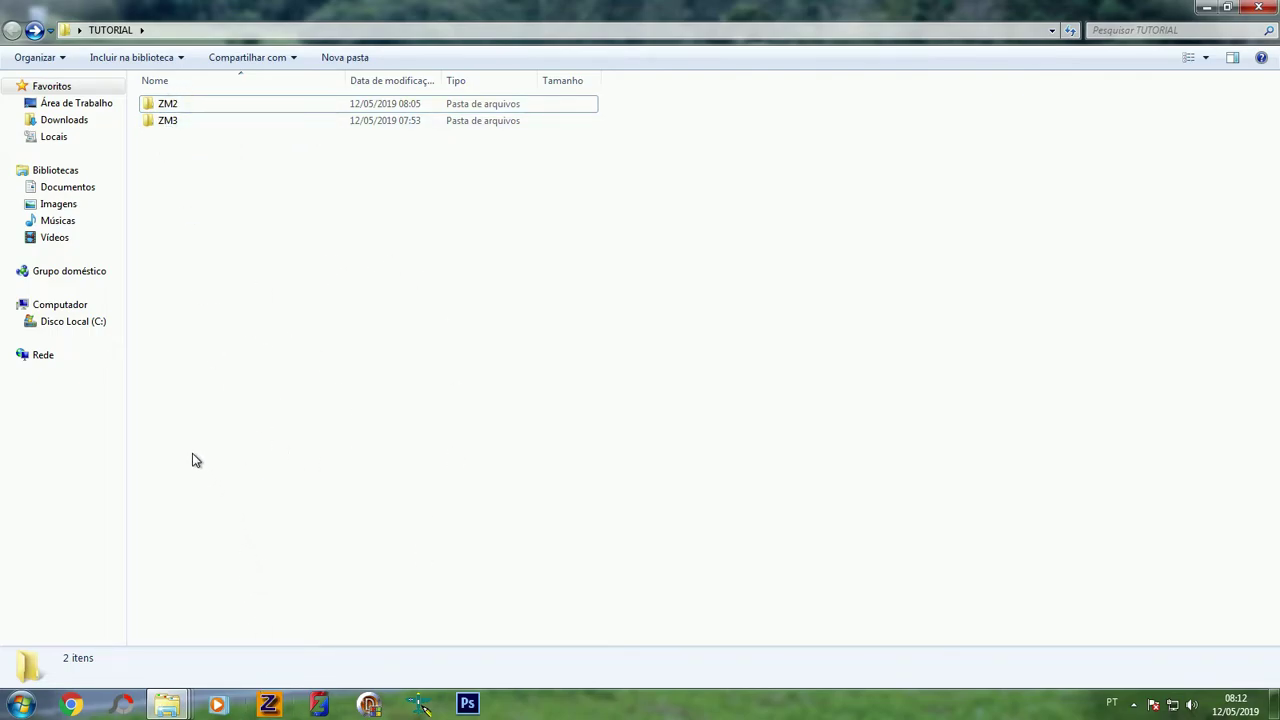
left_click(1207, 7)
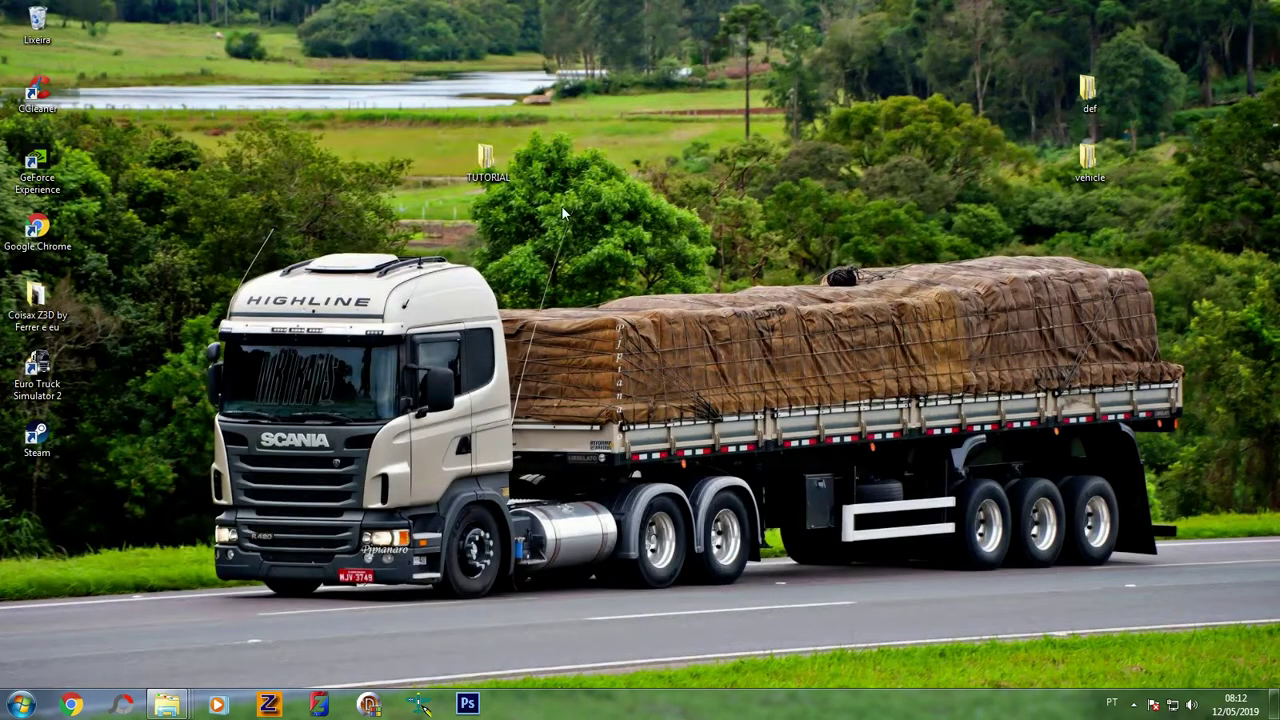
Launch ETS Editor and place its window in the middle of the desktop
left_click(370, 706)
left_click_drag(119, 94, 383, 192)
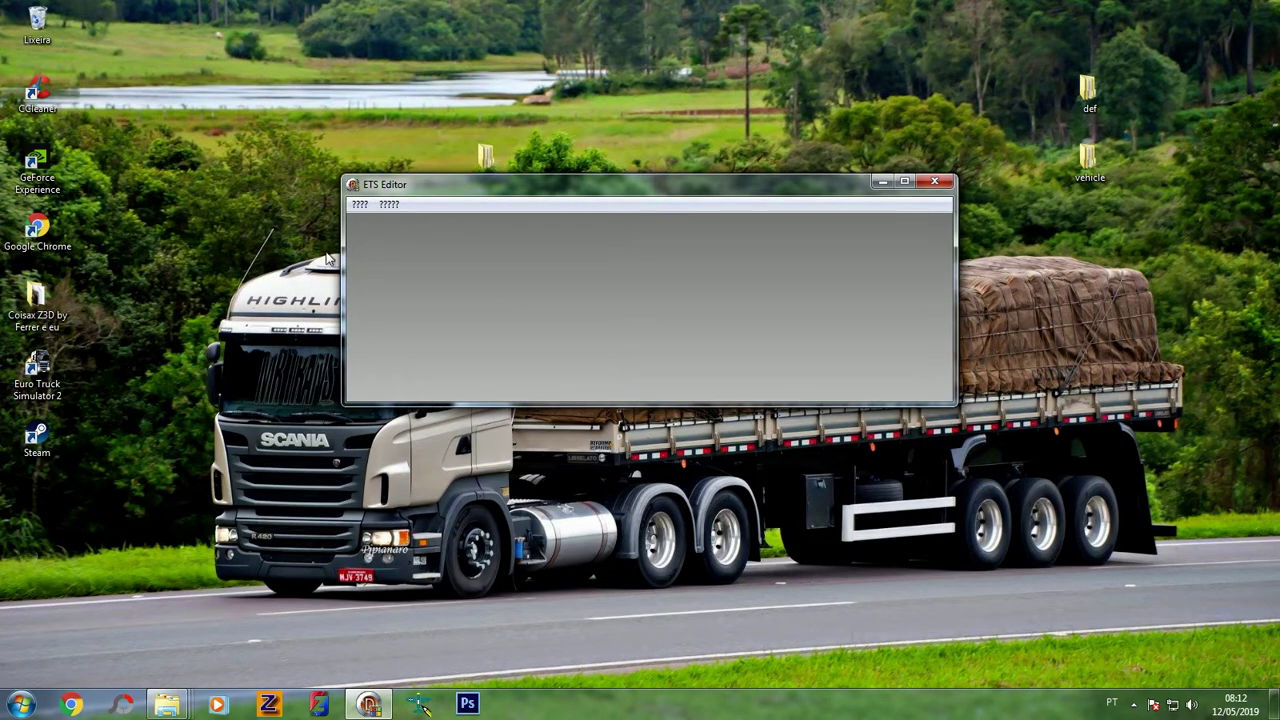
right_click(222, 356)
left_click(259, 403)
right_click(222, 392)
left_click(320, 449)
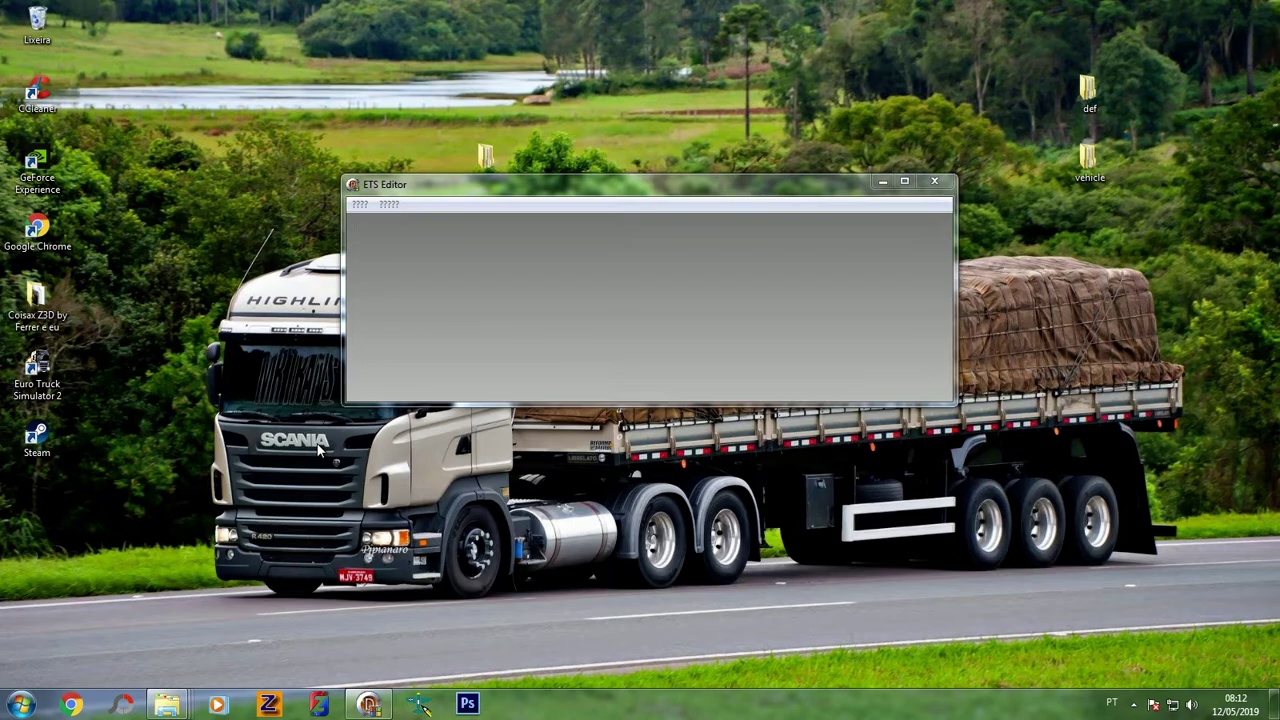
left_click_drag(419, 193, 400, 130)
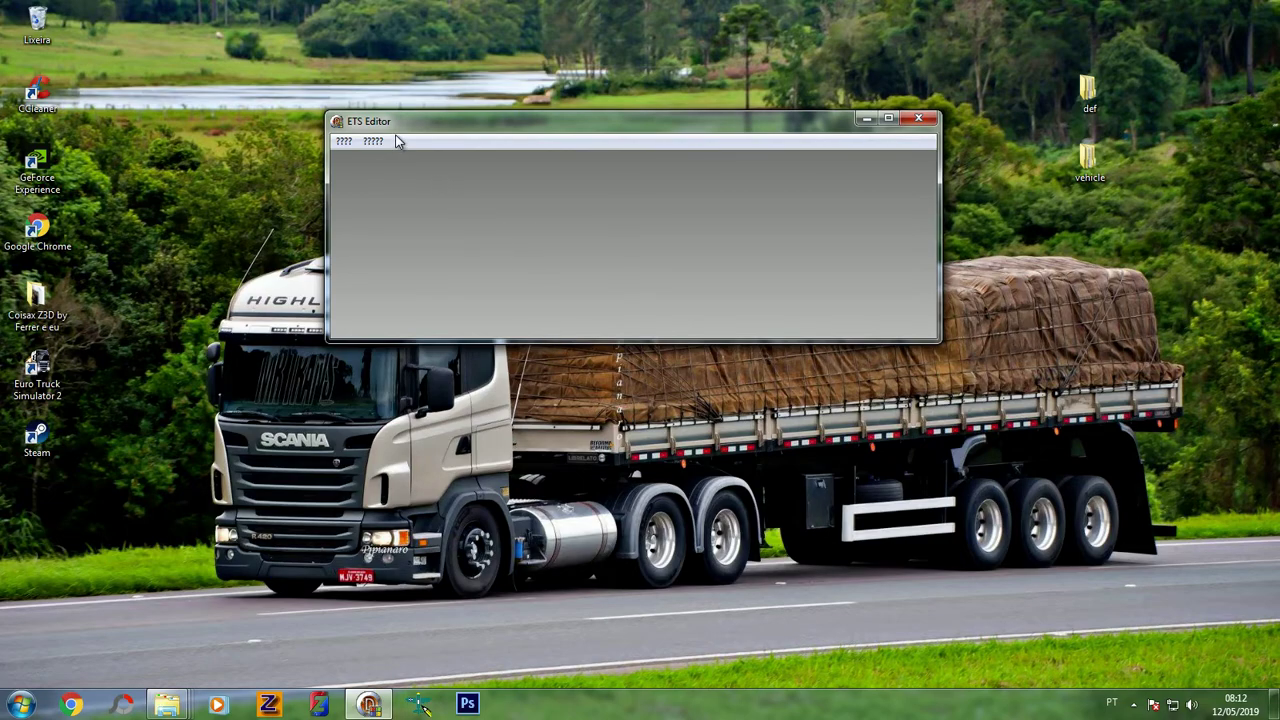
left_click_drag(398, 128, 409, 231)
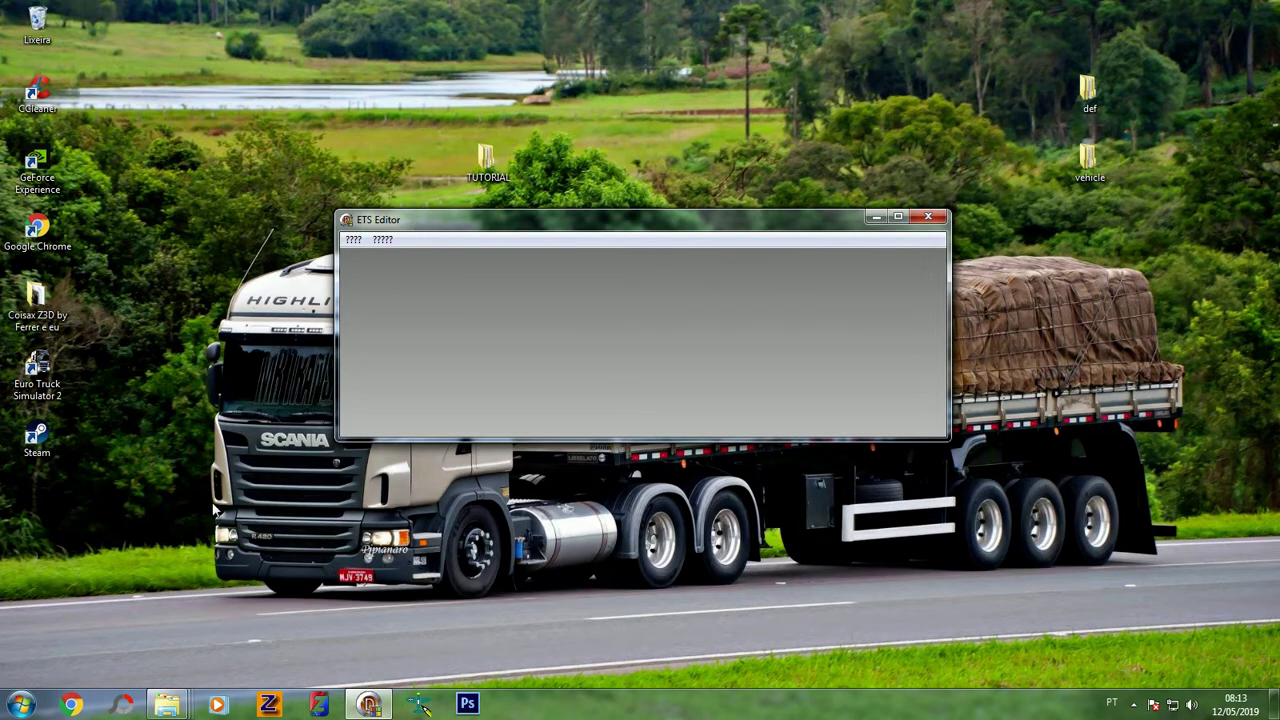
Go back from the volvo_fh16_2009 folder to the Pastas Bases e Defs ETS2 folder holding the extracted base folders
left_click(168, 705)
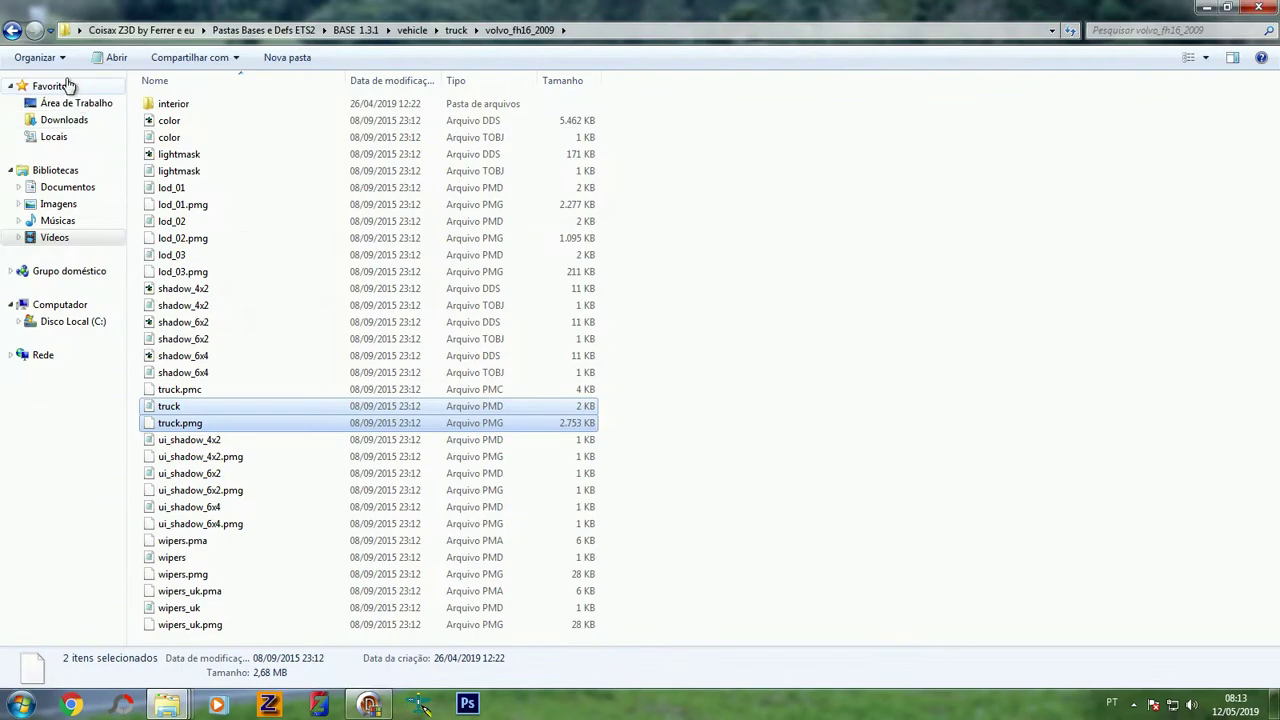
left_click(12, 31)
left_click(12, 31)
left_click(234, 149)
left_click(191, 103)
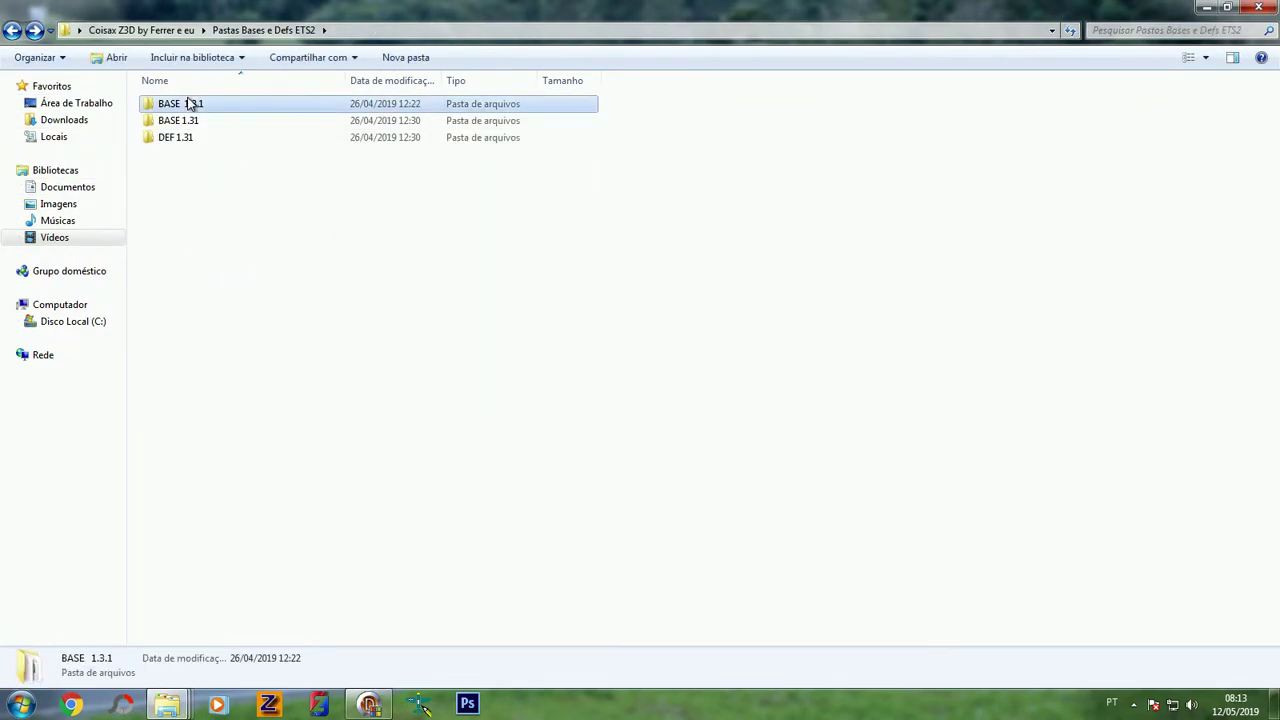
left_click(192, 175)
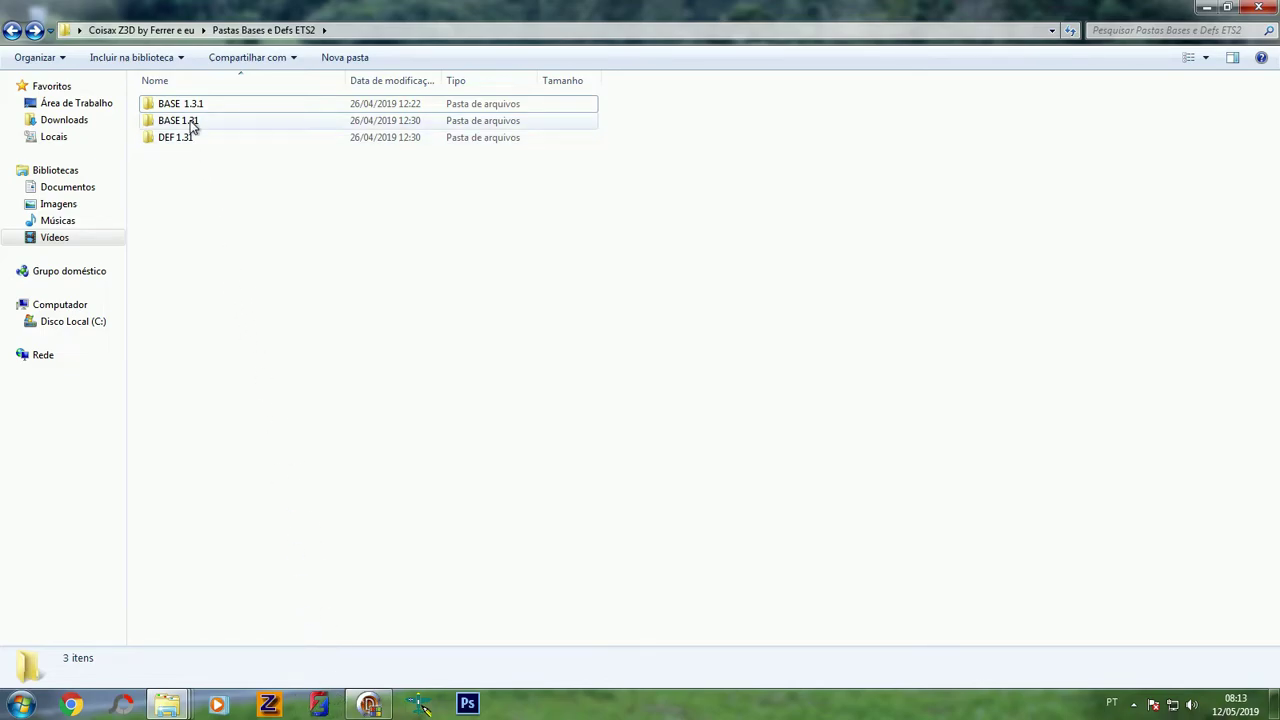
mouse_move(185, 124)
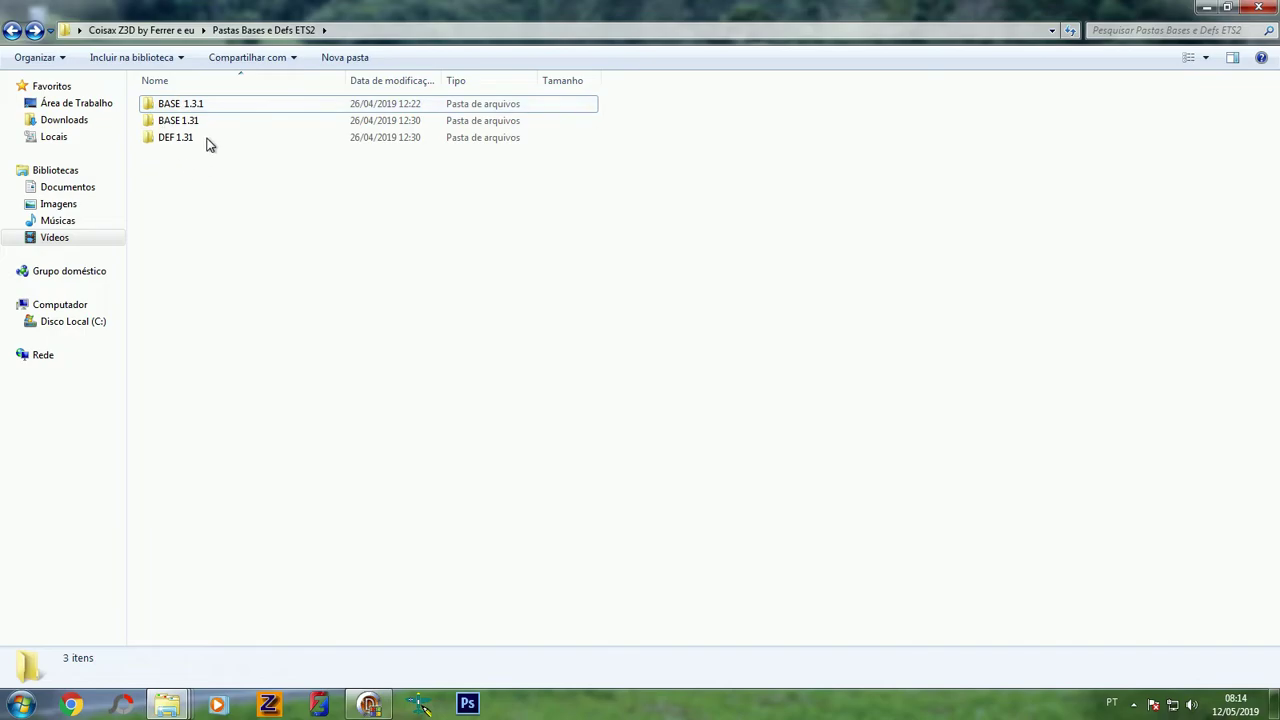
Open the vehicle\truck folder inside BASE 1.3.1
left_click(172, 706)
double_click(189, 104)
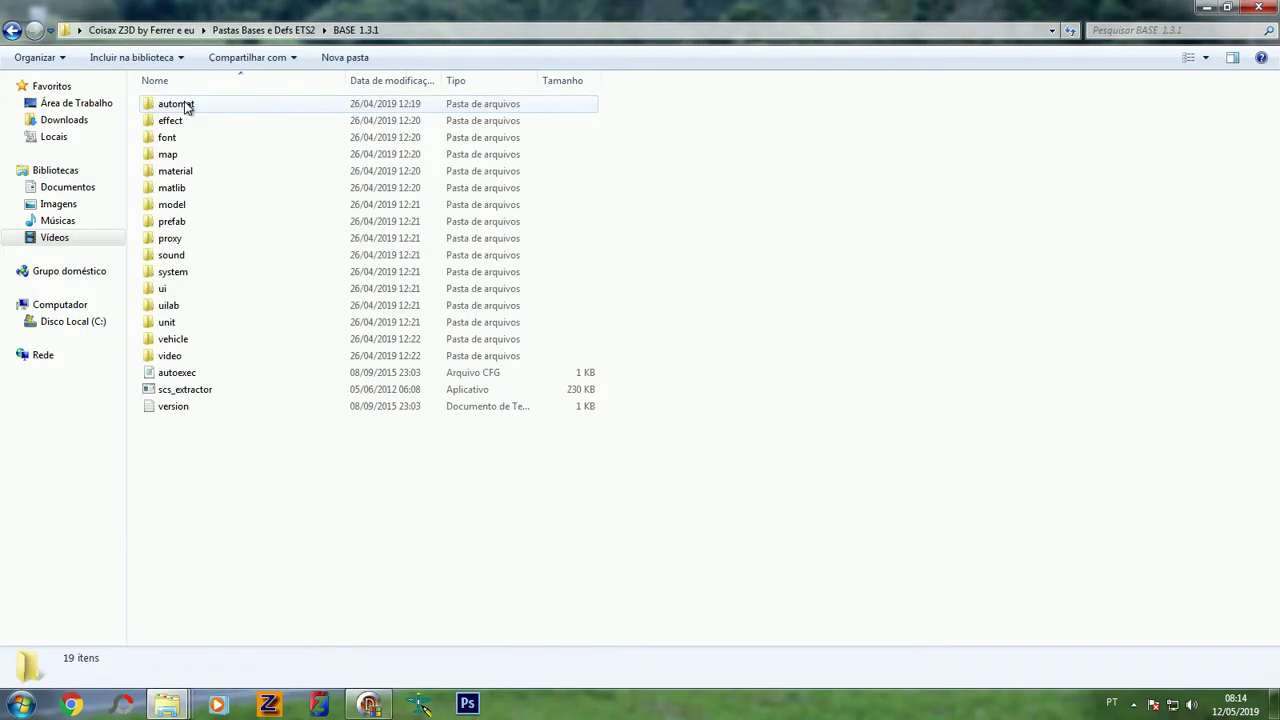
double_click(194, 336)
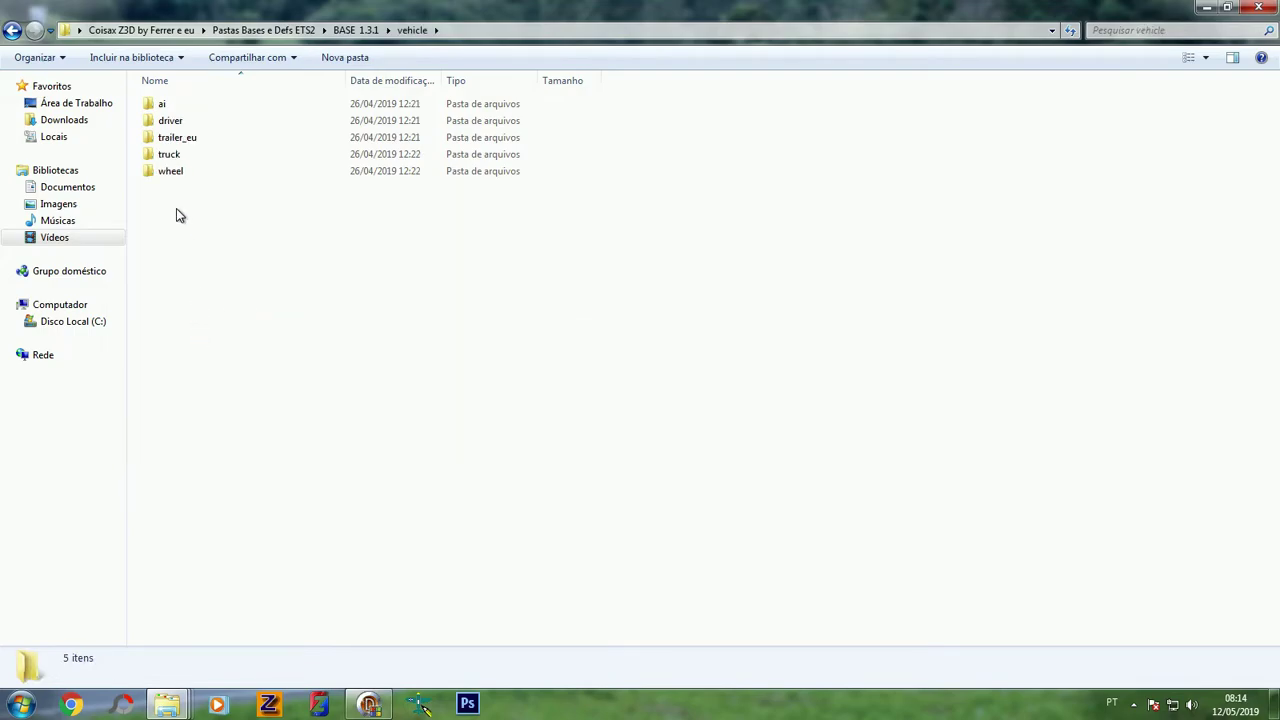
double_click(168, 155)
Create a folder named vehicle inside the TUTORIAL\ZM2 folder and open it
left_click(414, 600)
double_click(191, 104)
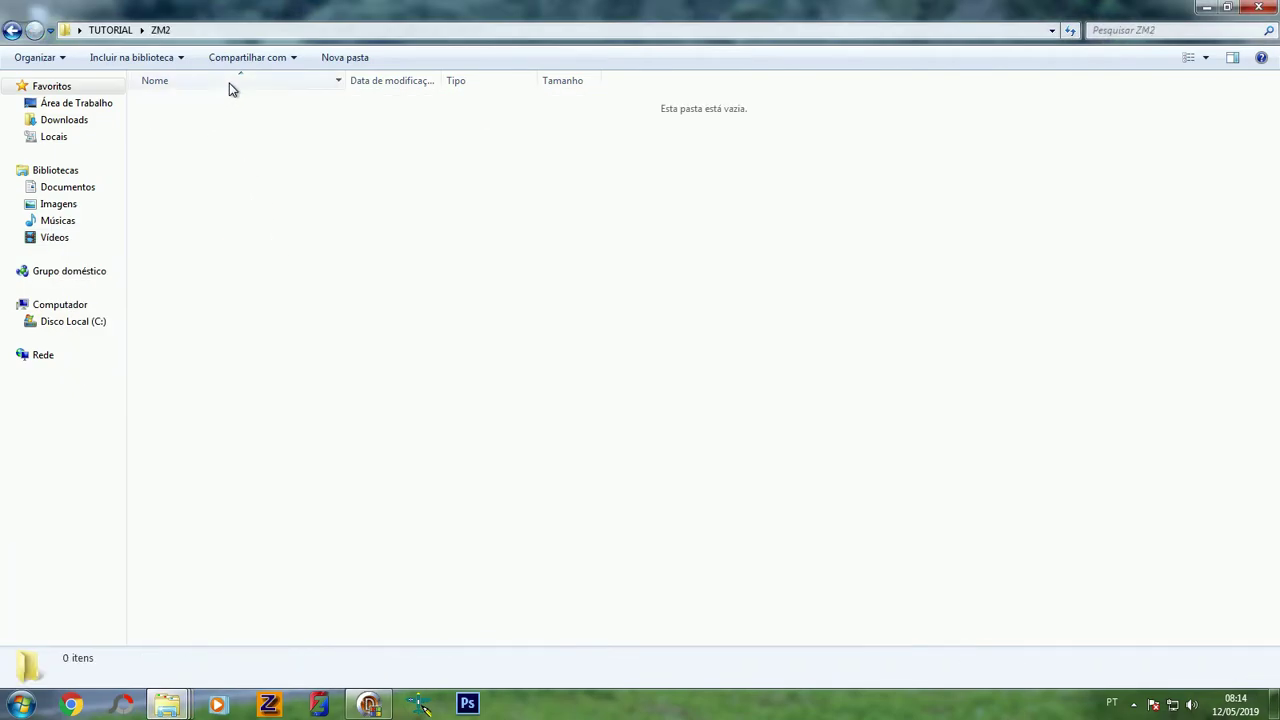
left_click(328, 58)
type("vehicole")
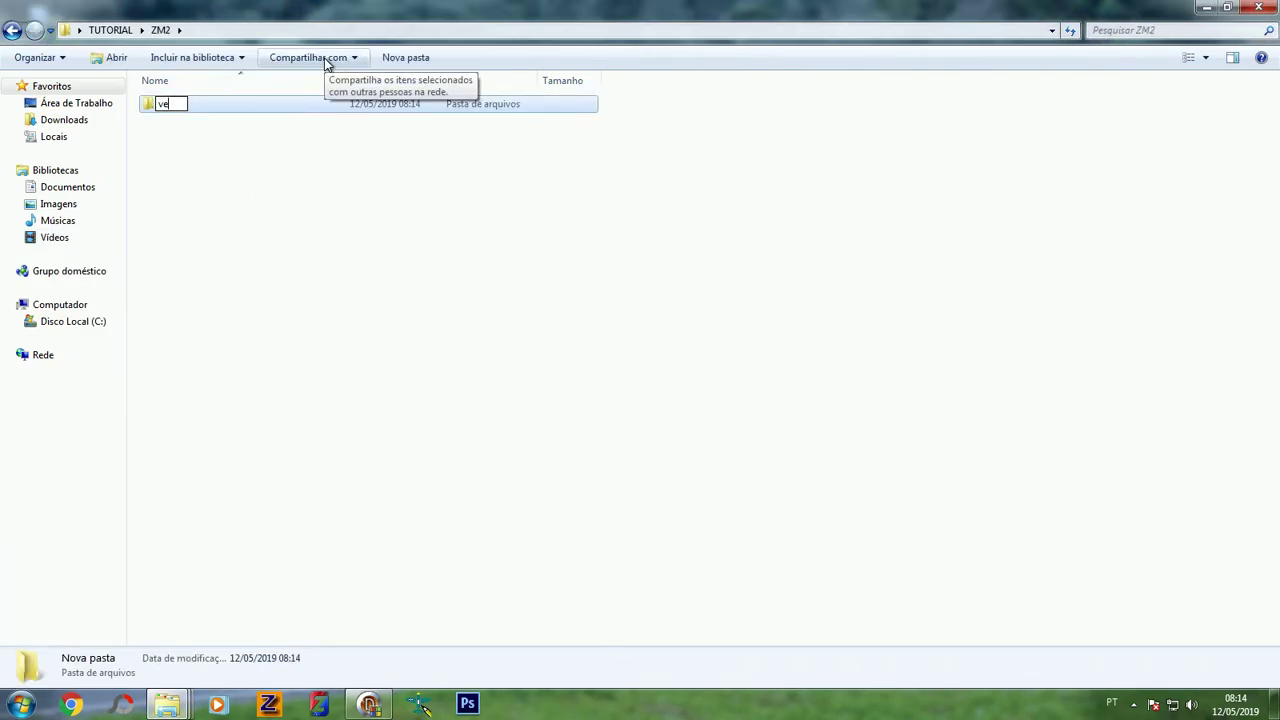
key("BackSpace")
key("BackSpace")
key("BackSpace")
type("le")
key("Return")
key("Return")
Create a folder named truck inside the new vehicle folder and open it
key("ctrl+shift+n")
type("truck")
key("Return")
key("Return")
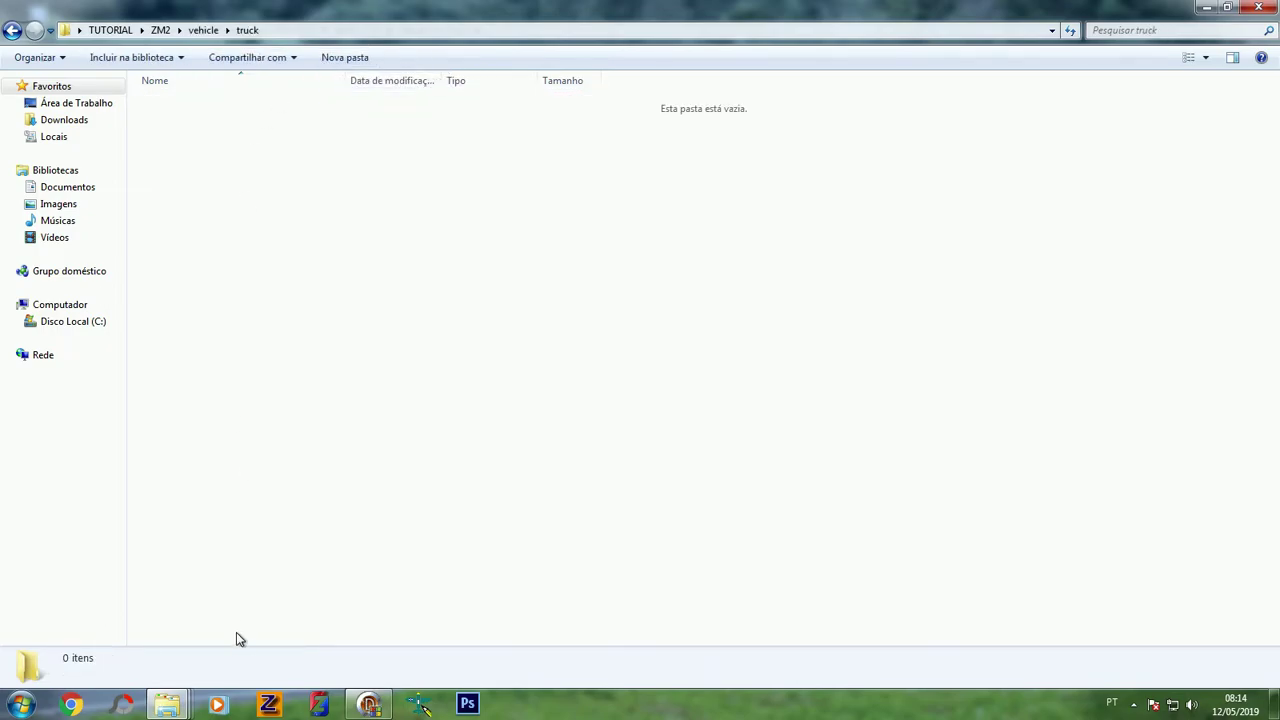
Return to the BASE 1.3.1 truck folder and open its volvo_fh16_2009 folder, keeping the list in ascending name order
mouse_move(170, 705)
left_click(317, 640)
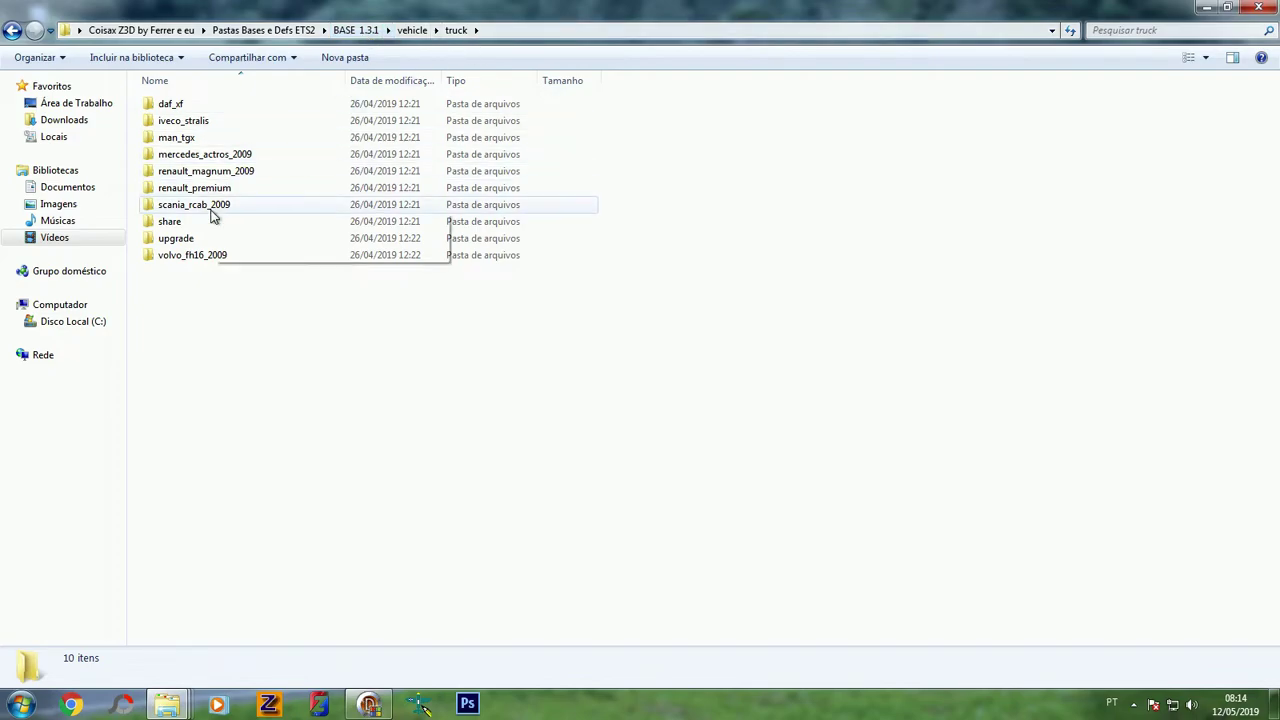
left_click(176, 86)
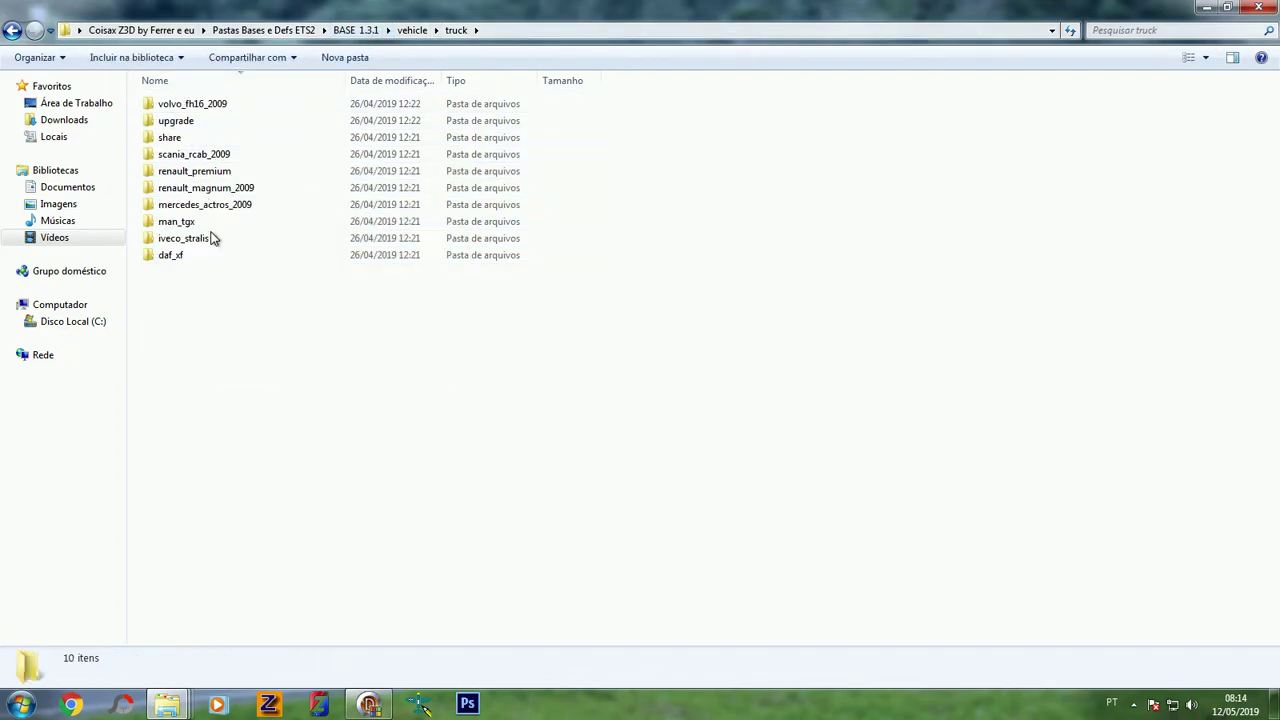
left_click(180, 81)
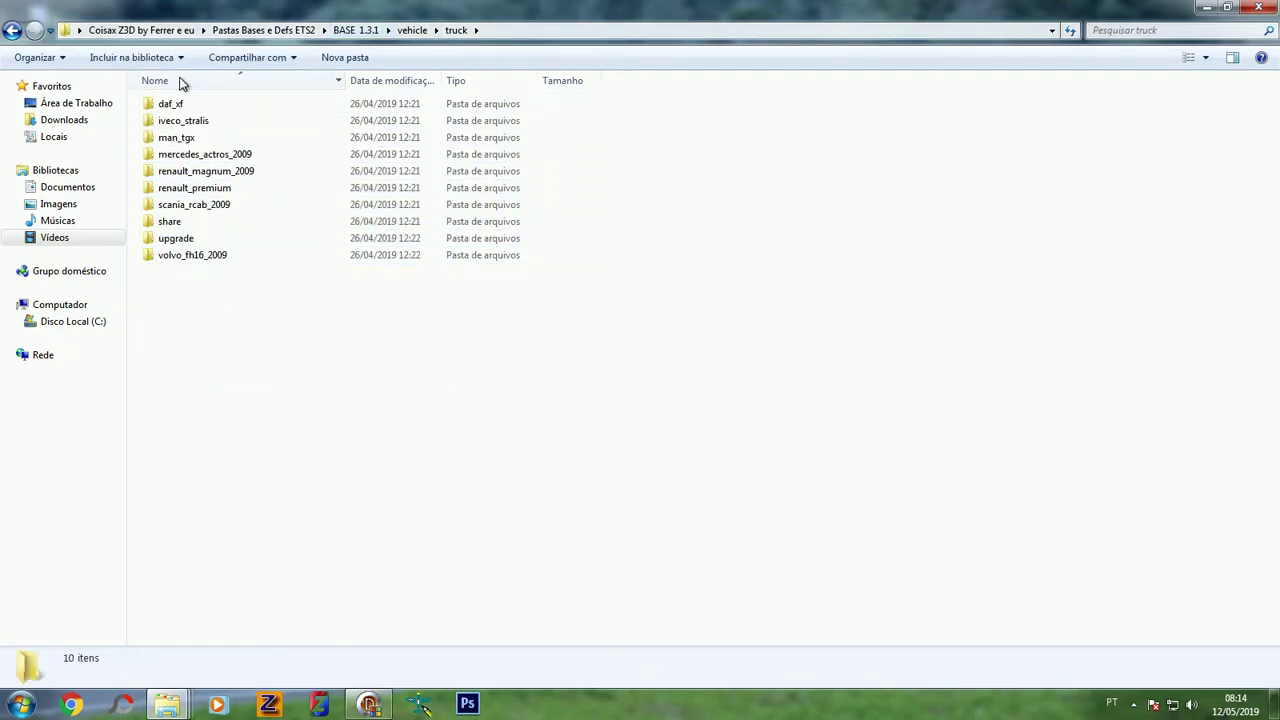
left_click(174, 258)
double_click(174, 258)
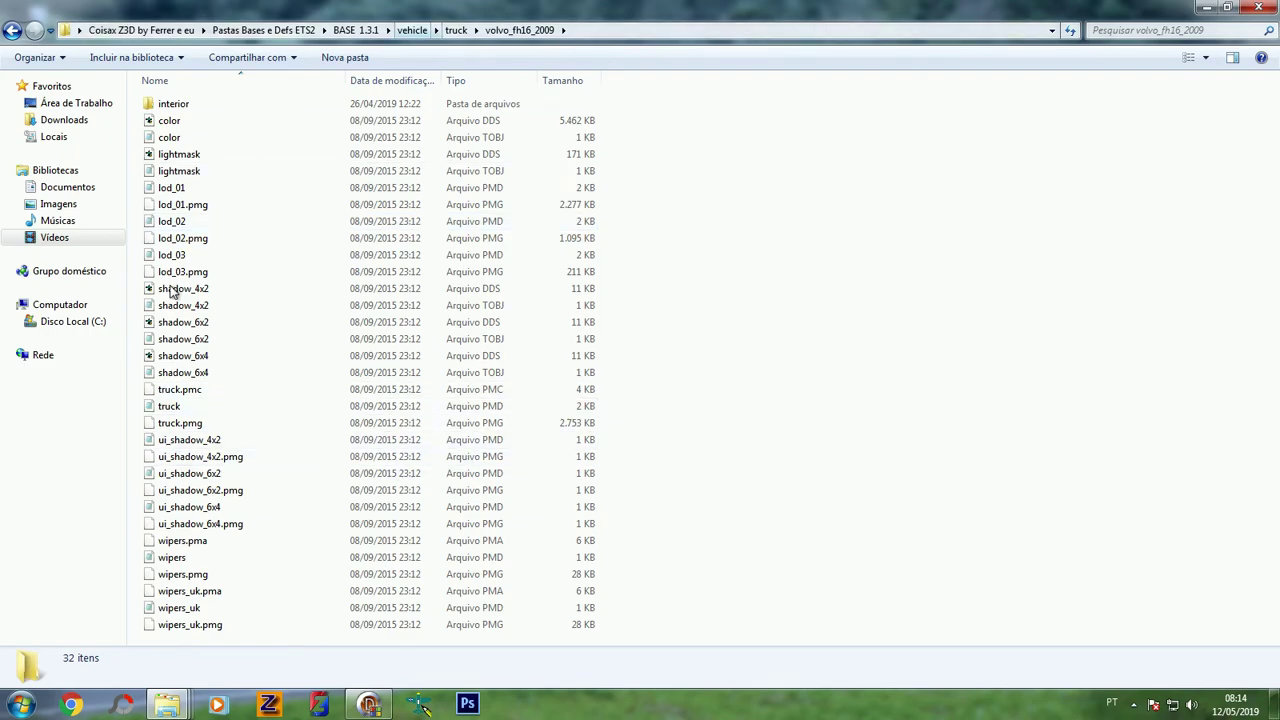
Copy the truck PMD file and truck.pmg from volvo_fh16_2009 into the TUTORIAL\ZM2\vehicle\truck folder
left_click(166, 412)
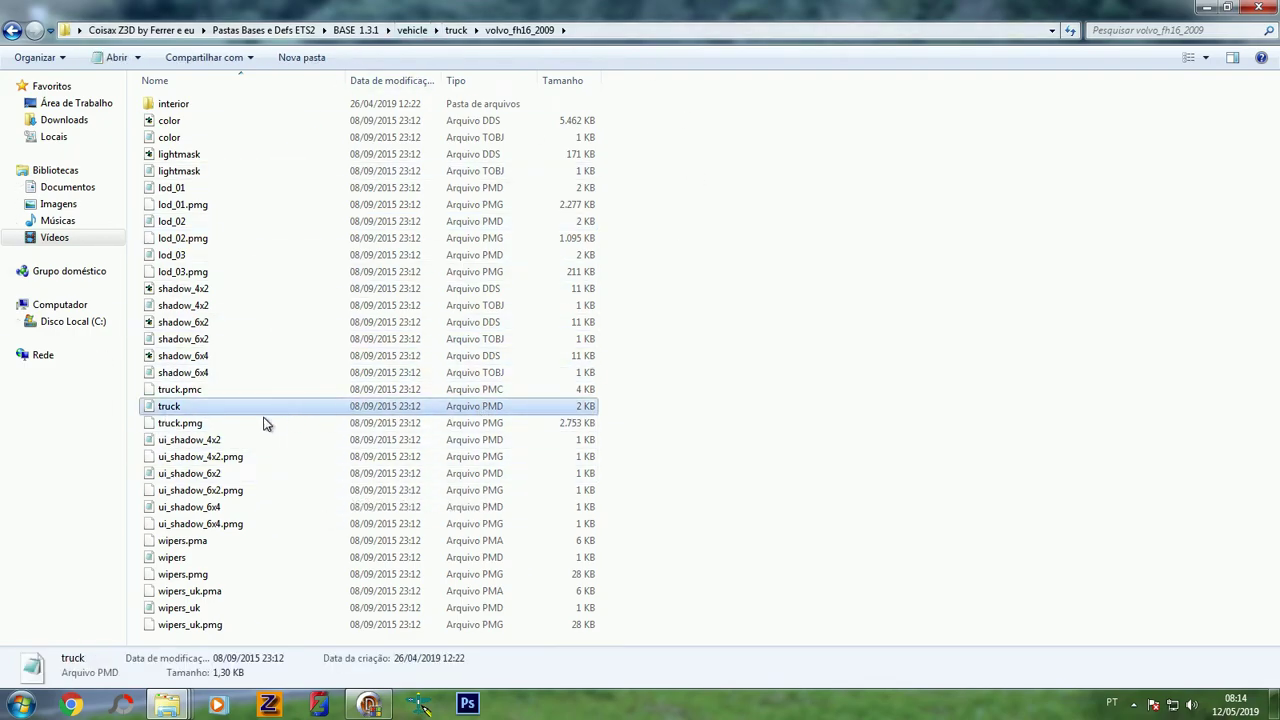
left_click(168, 426, "ctrl")
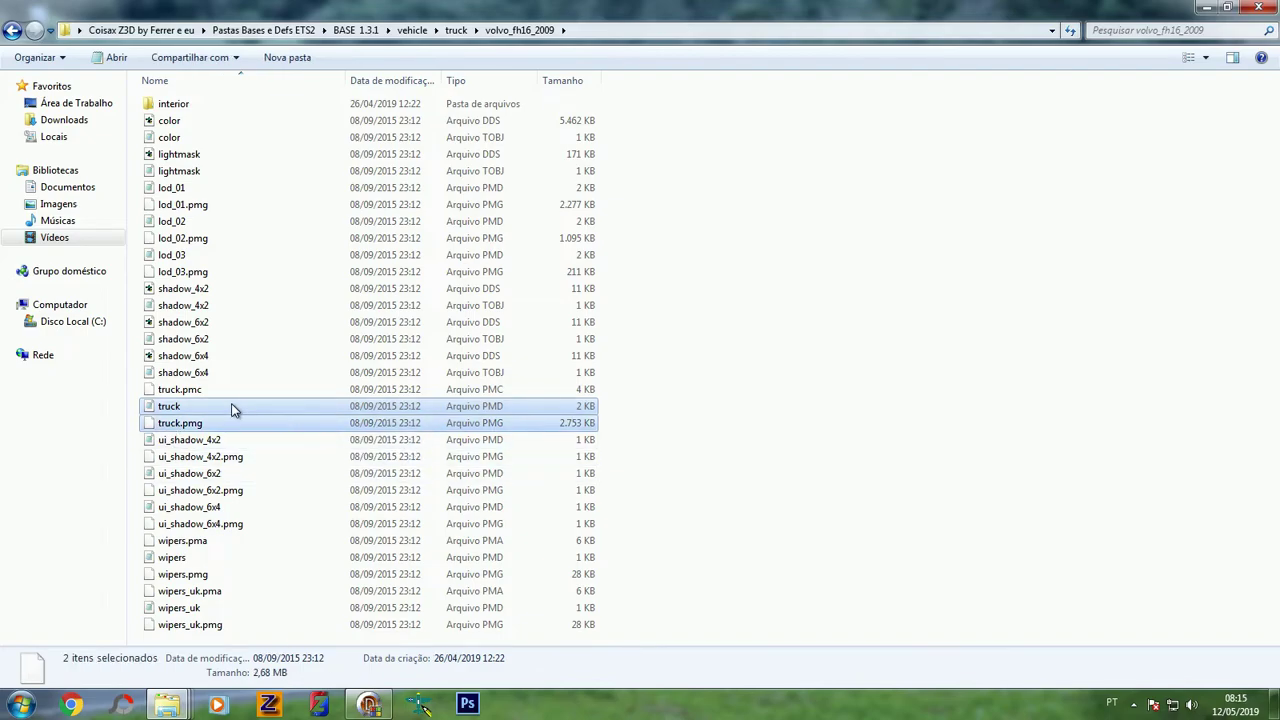
right_click(166, 408)
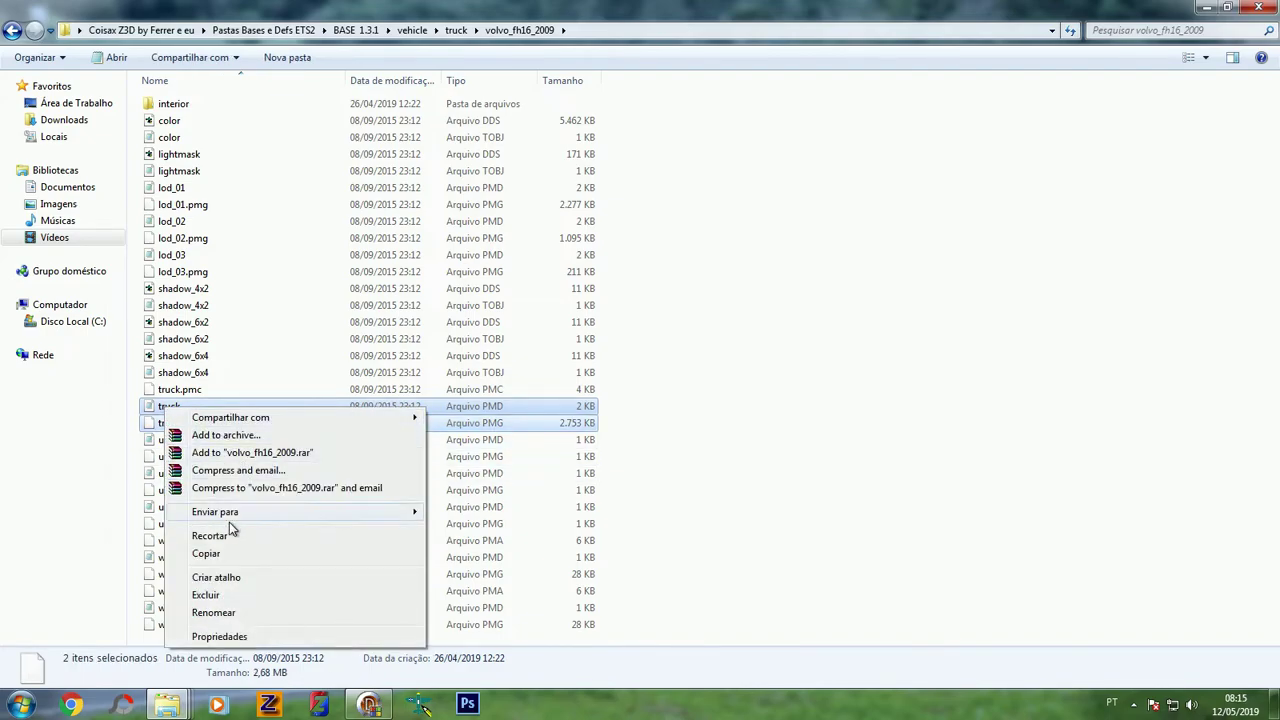
left_click(211, 556)
left_click(166, 705)
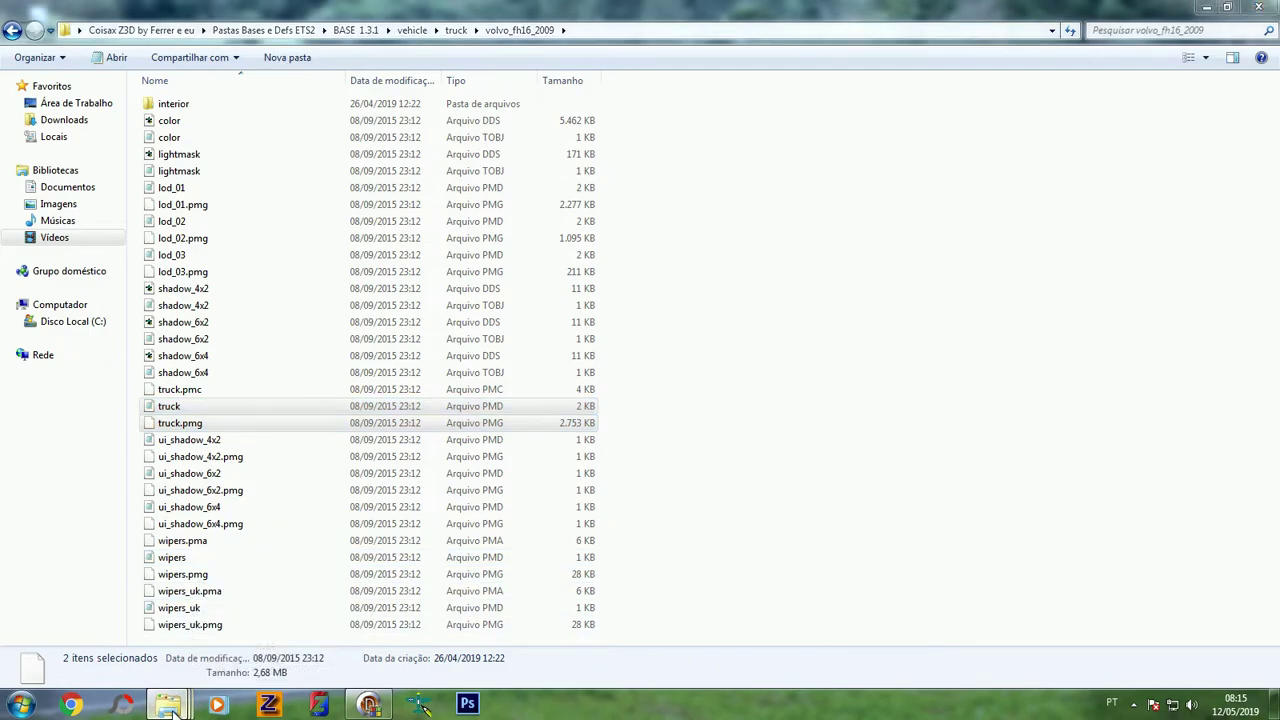
left_click(408, 663)
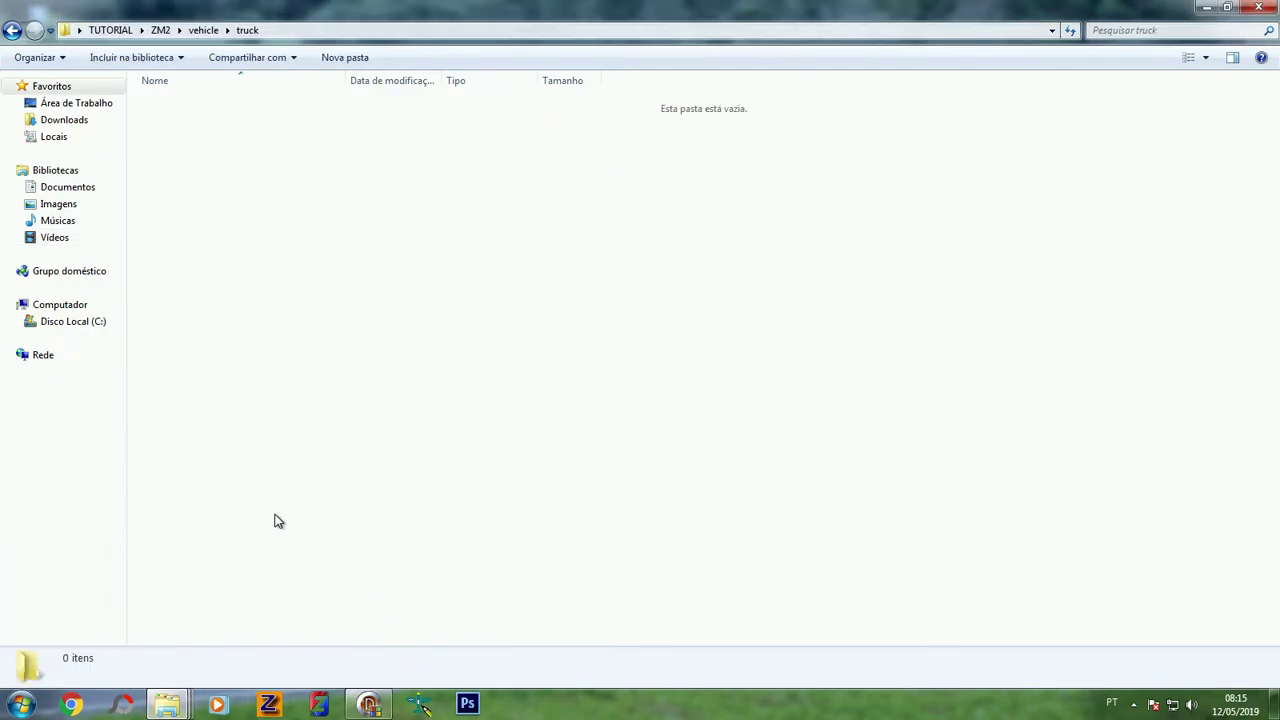
right_click(334, 258)
left_click(363, 364)
left_click(270, 312)
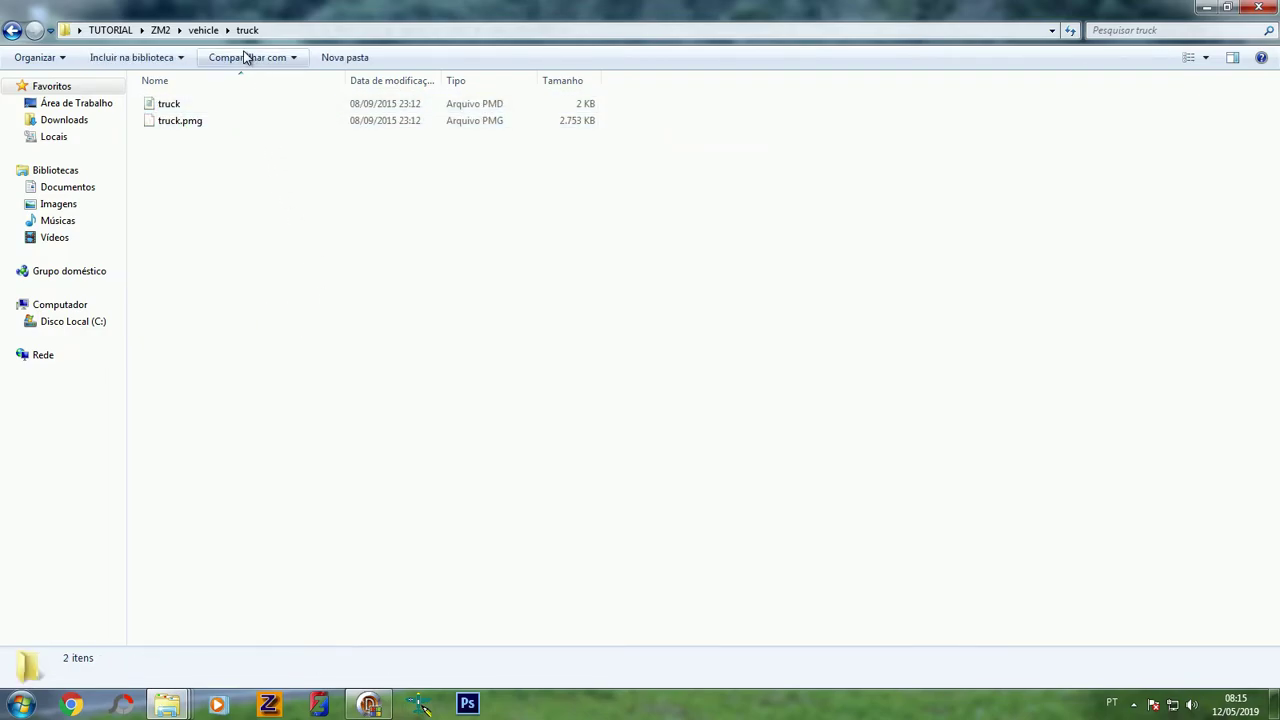
Delete the truck PMD file and truck.pmg from the TUTORIAL\ZM2\vehicle\truck folder
left_click(12, 30)
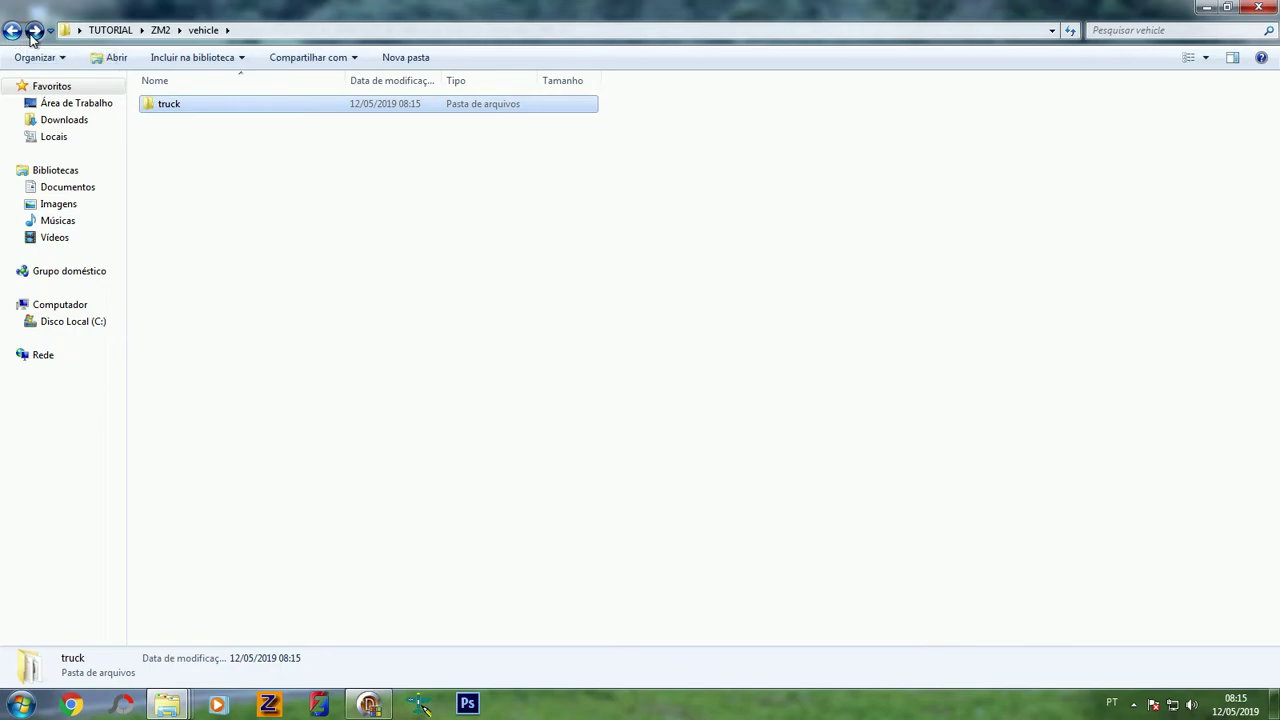
left_click(33, 30)
left_click_drag(152, 237, 322, 112)
right_click(160, 105)
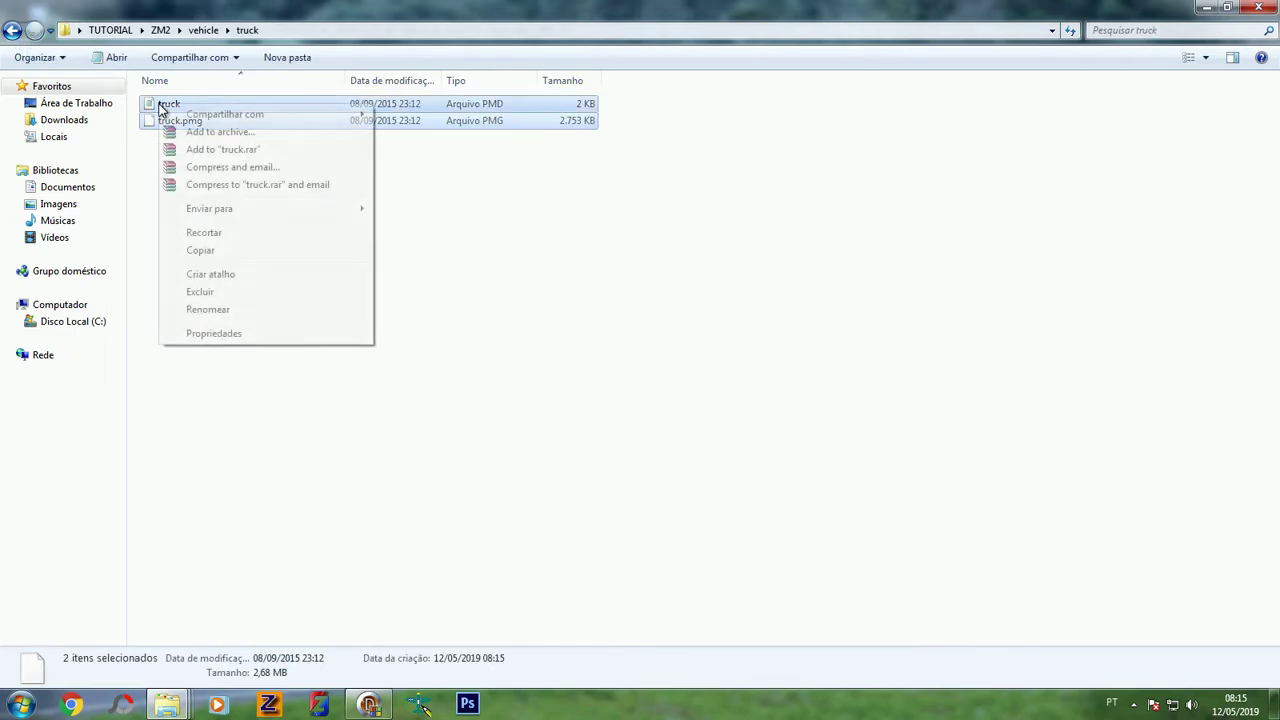
left_click(212, 234)
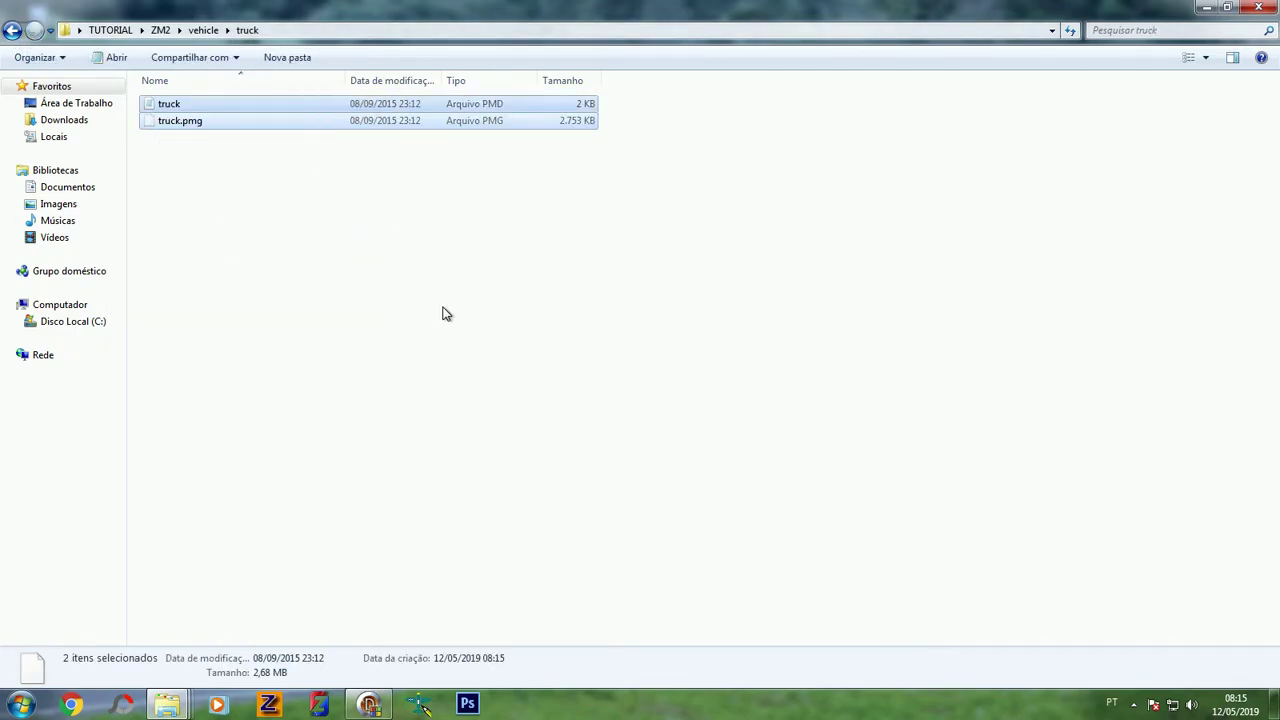
key("Delete")
left_click(677, 360)
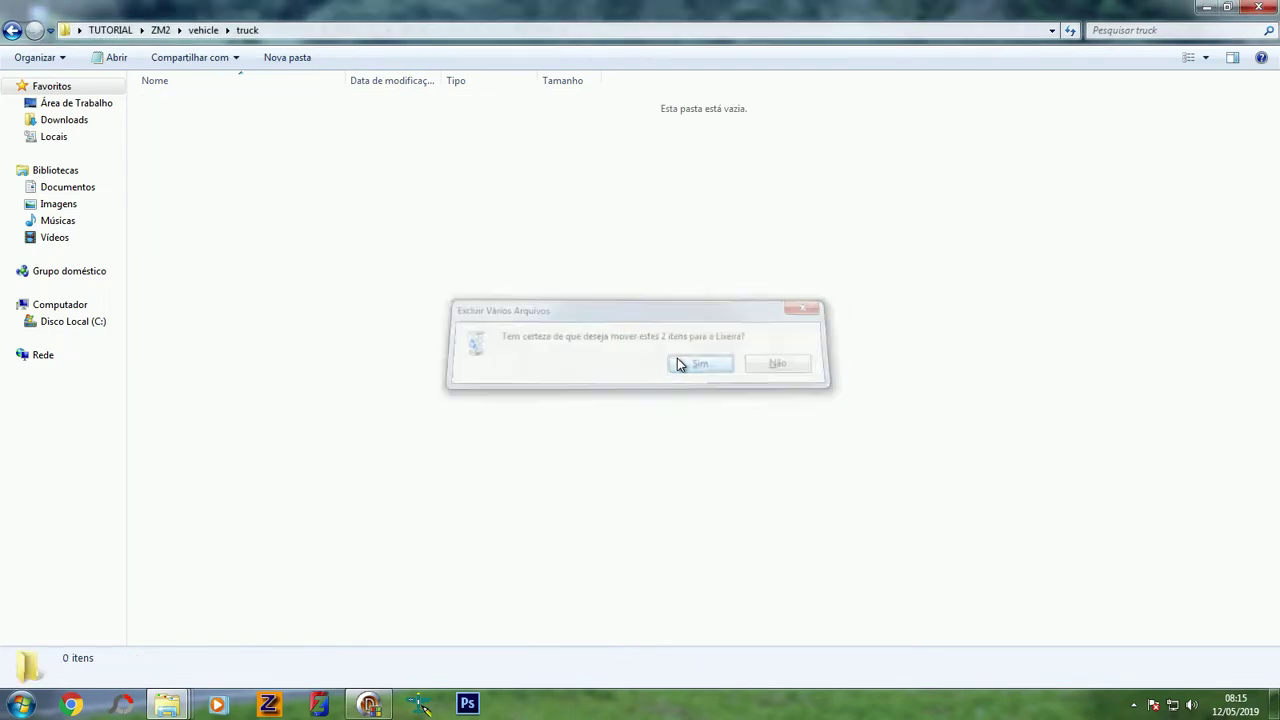
Create a new folder inside ZM2\vehicle\truck and check the Volvo folder's name in the BASE 1.3.1 truck folder
left_click(340, 57)
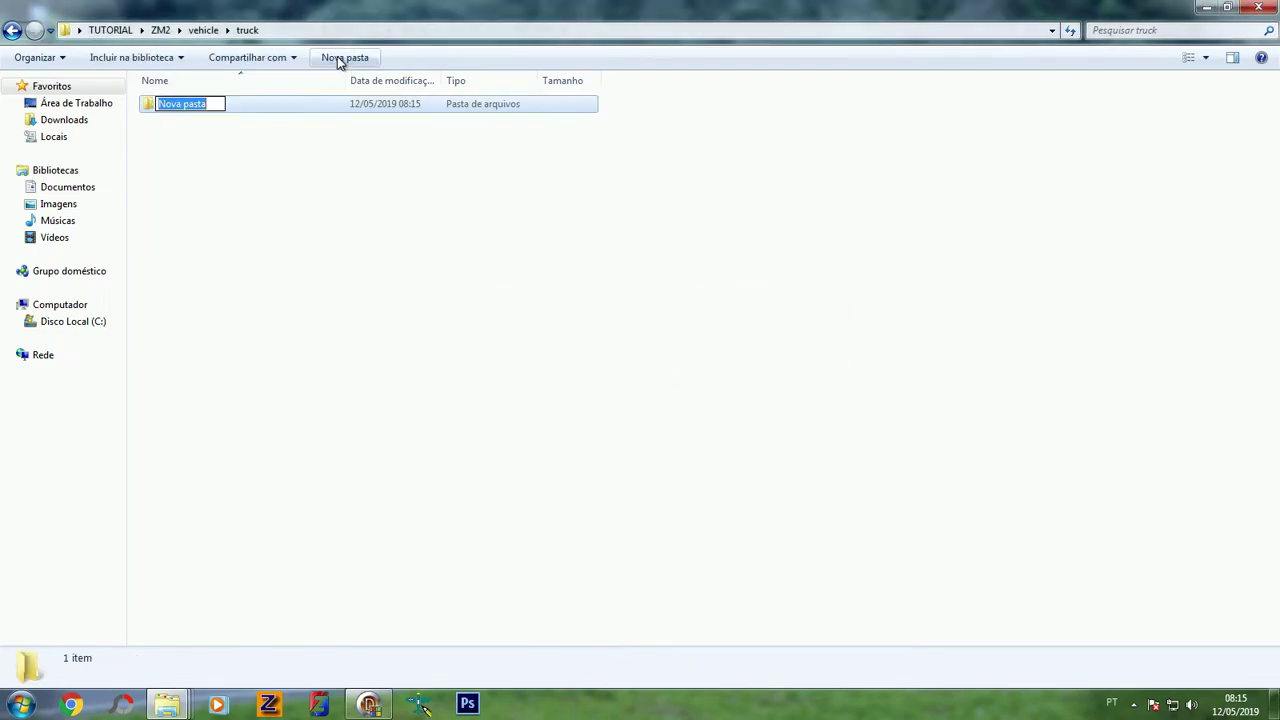
left_click(286, 387)
mouse_move(167, 704)
left_click(323, 651)
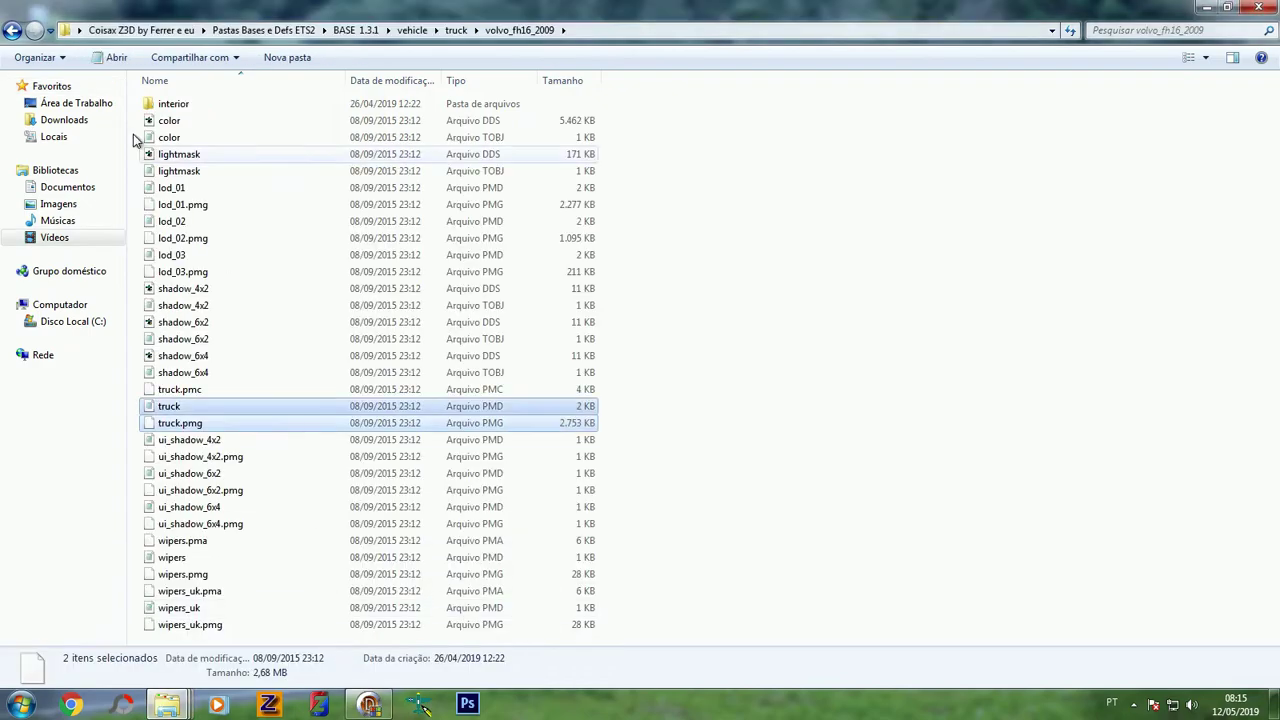
left_click(11, 31)
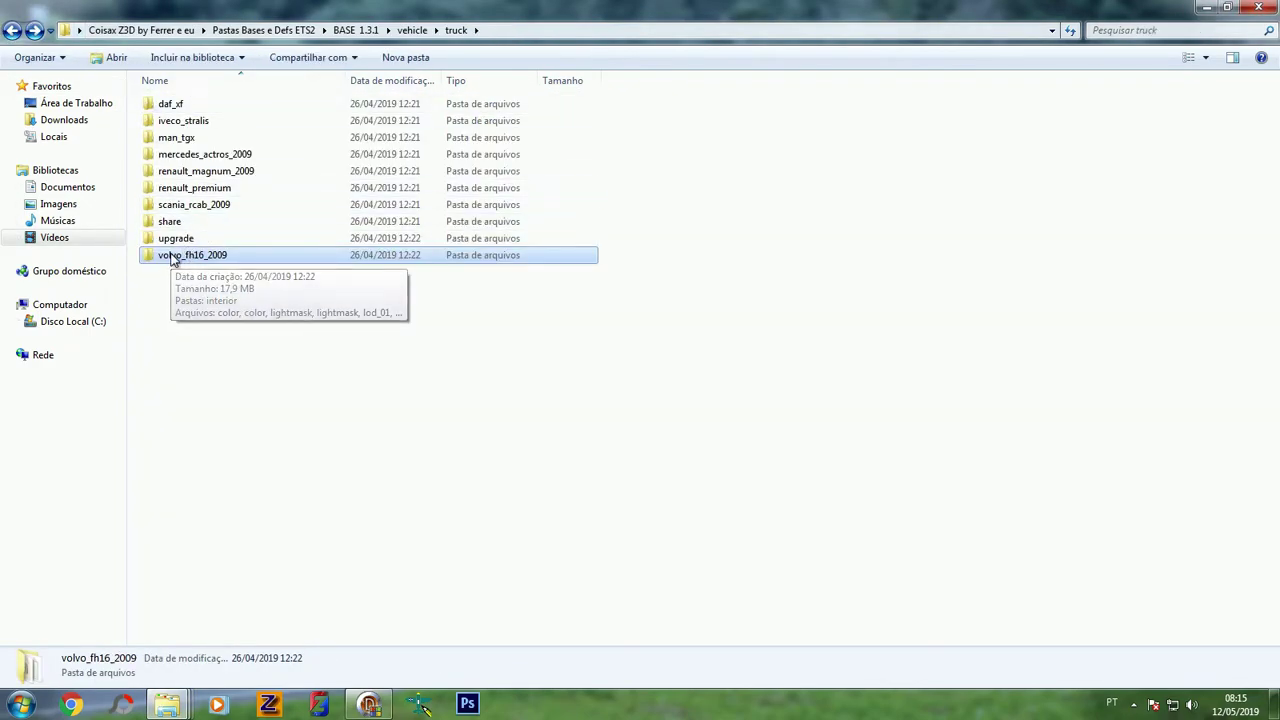
mouse_move(168, 708)
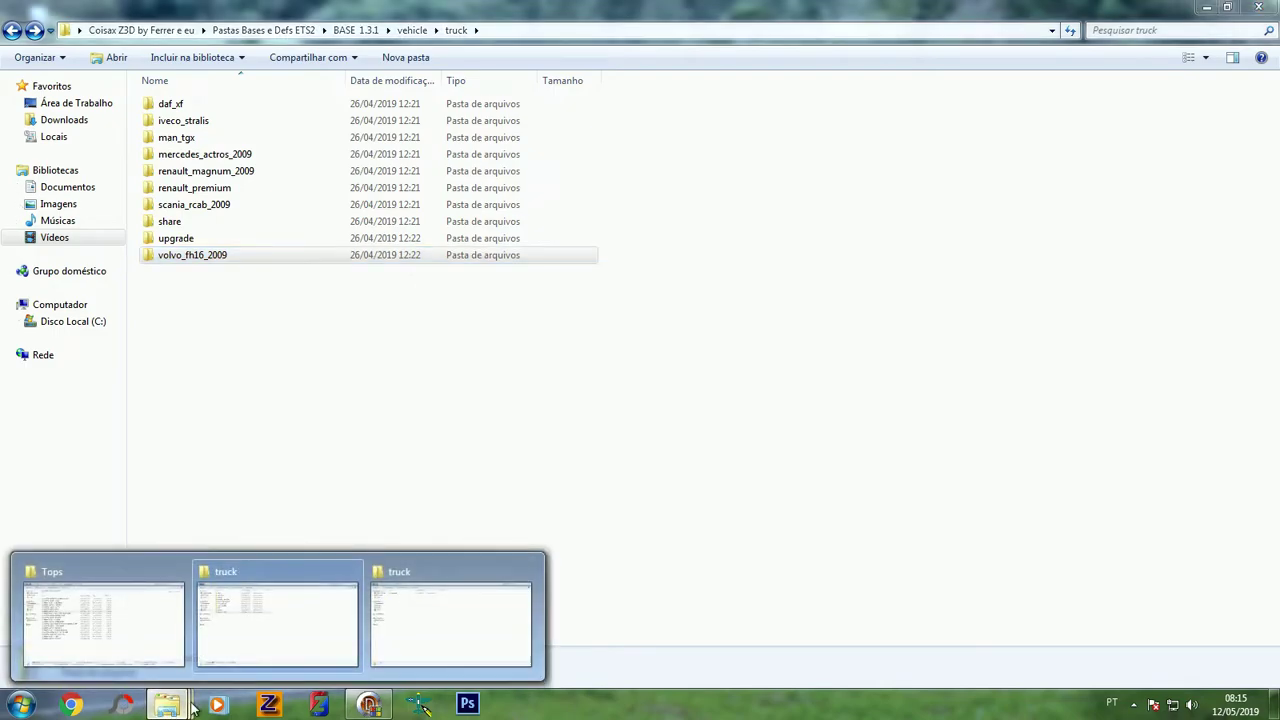
Rename the new folder in ZM2\vehicle\truck as volvo_fh16_2009 and open it
left_click(409, 634)
left_click(186, 106)
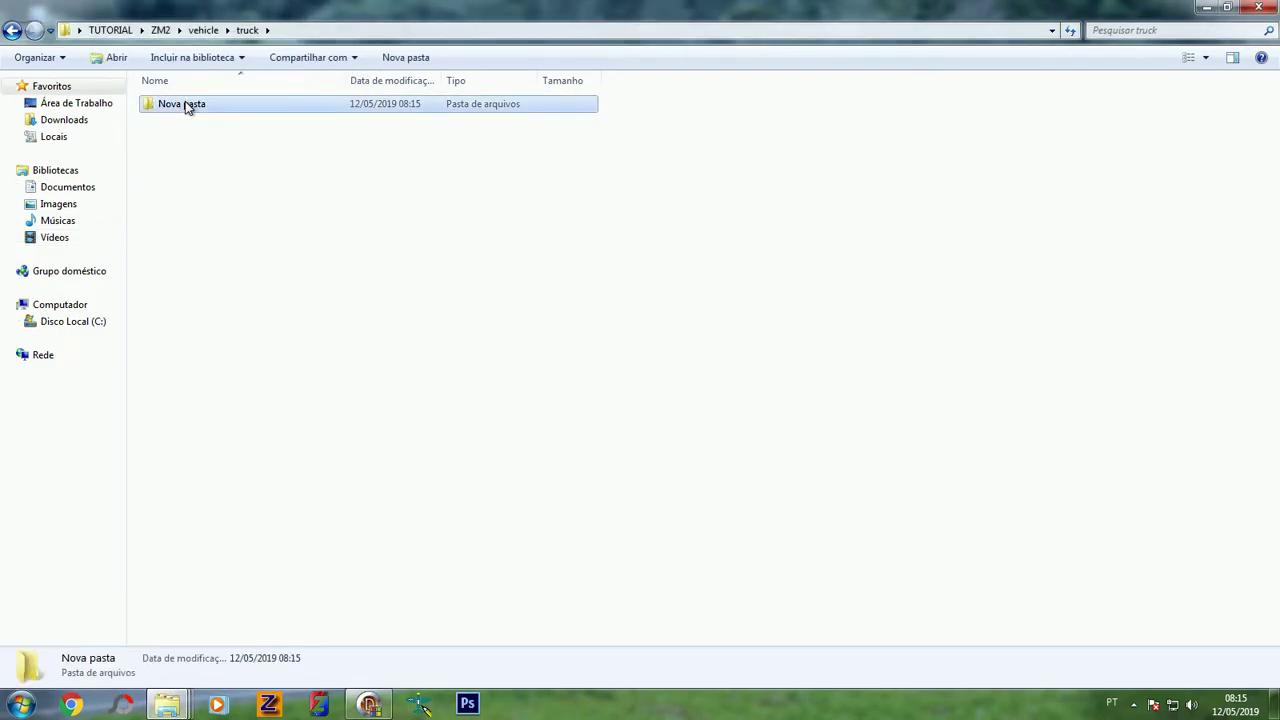
left_click(175, 105)
type("volvo_fh16")
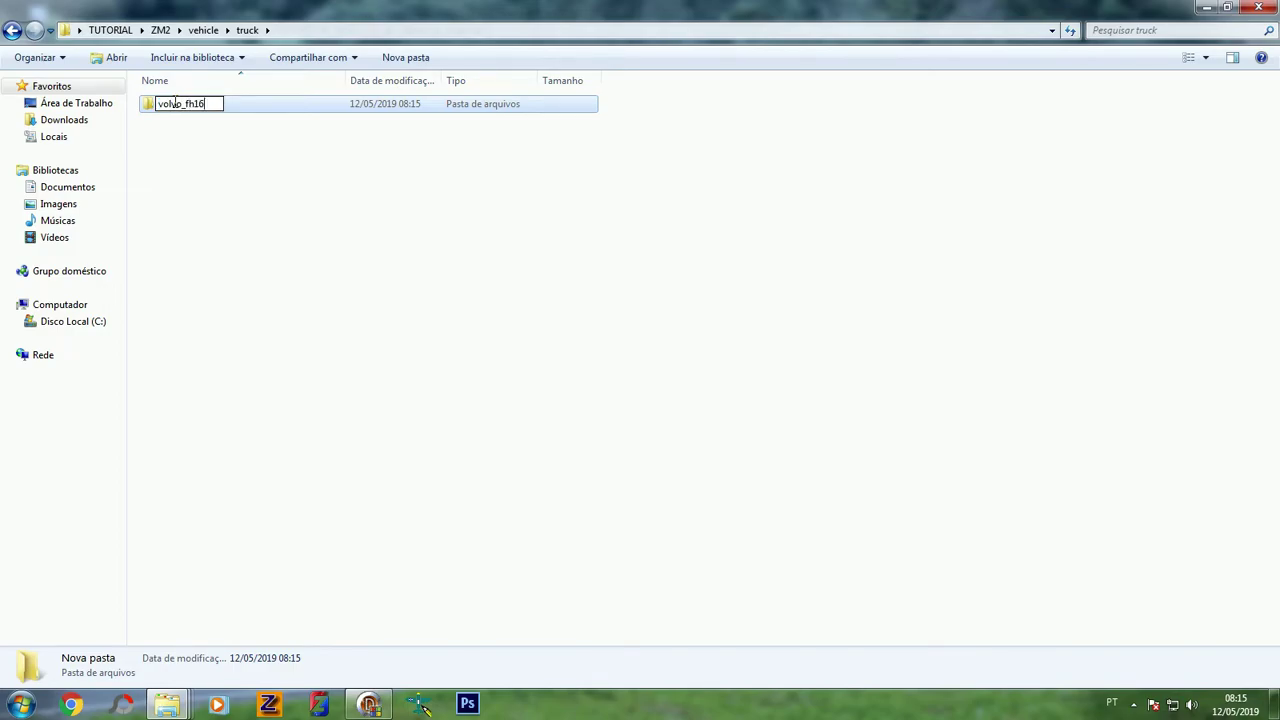
type("_2009")
key("Return")
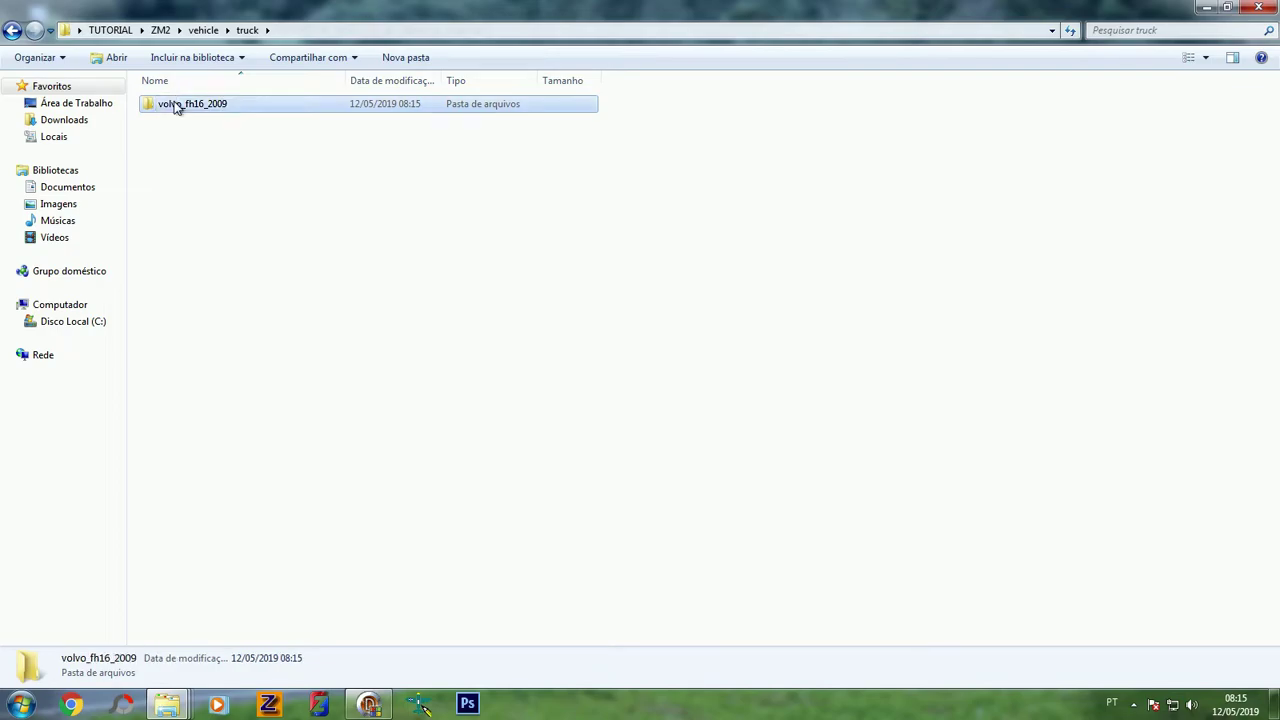
double_click(174, 102)
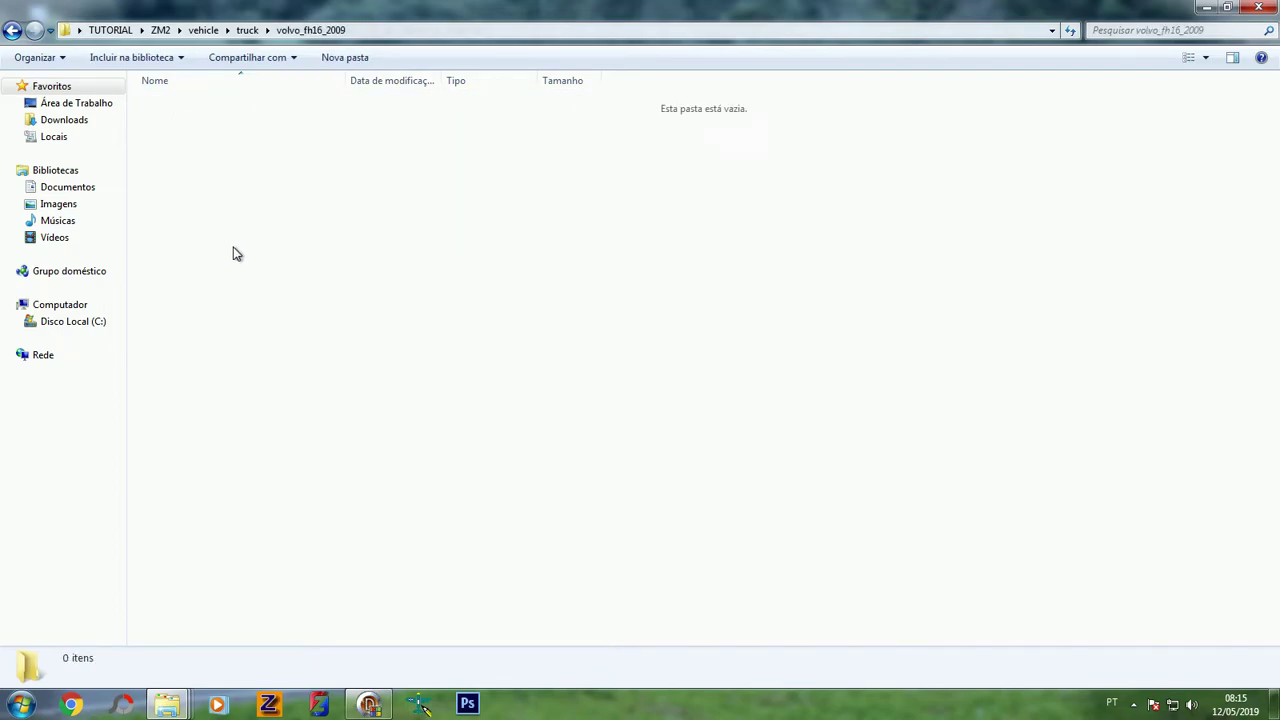
Try to paste the cut truck files into the new folder, and reopen volvo_fh16_2009 in the BASE 1.3.1 truck folder
key("ctrl+v")
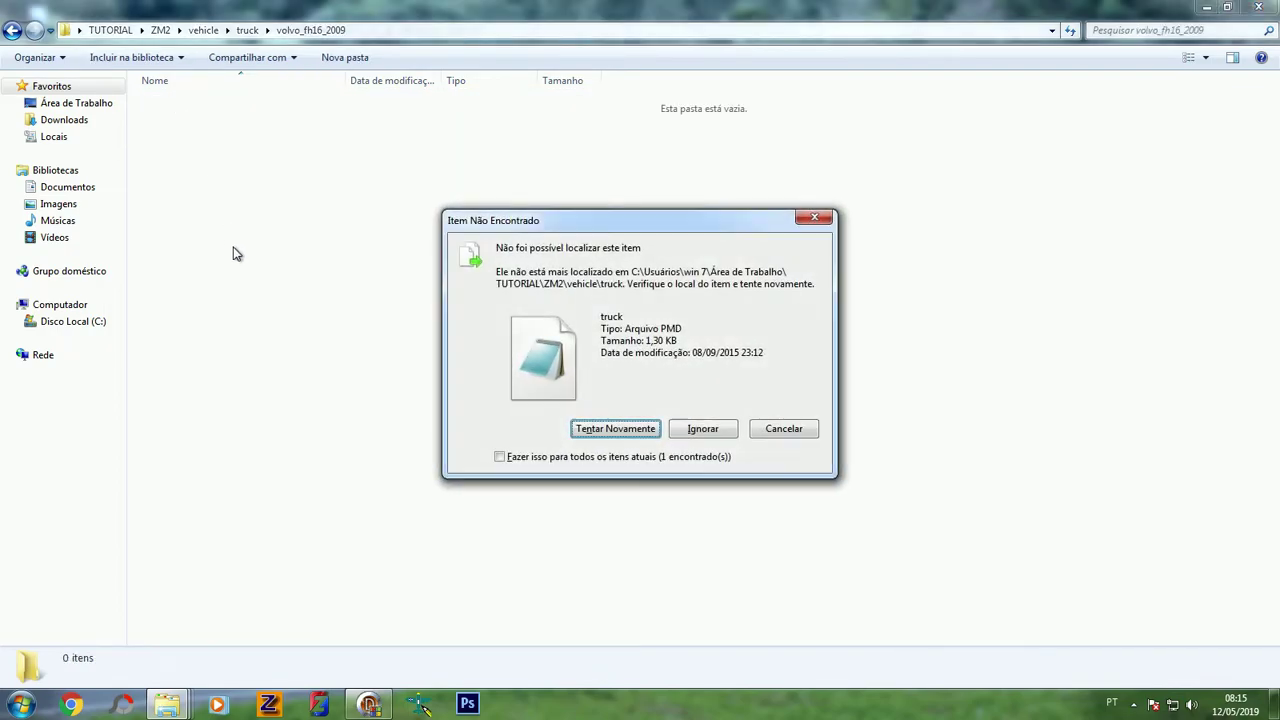
left_click(812, 216)
mouse_move(170, 703)
left_click(305, 648)
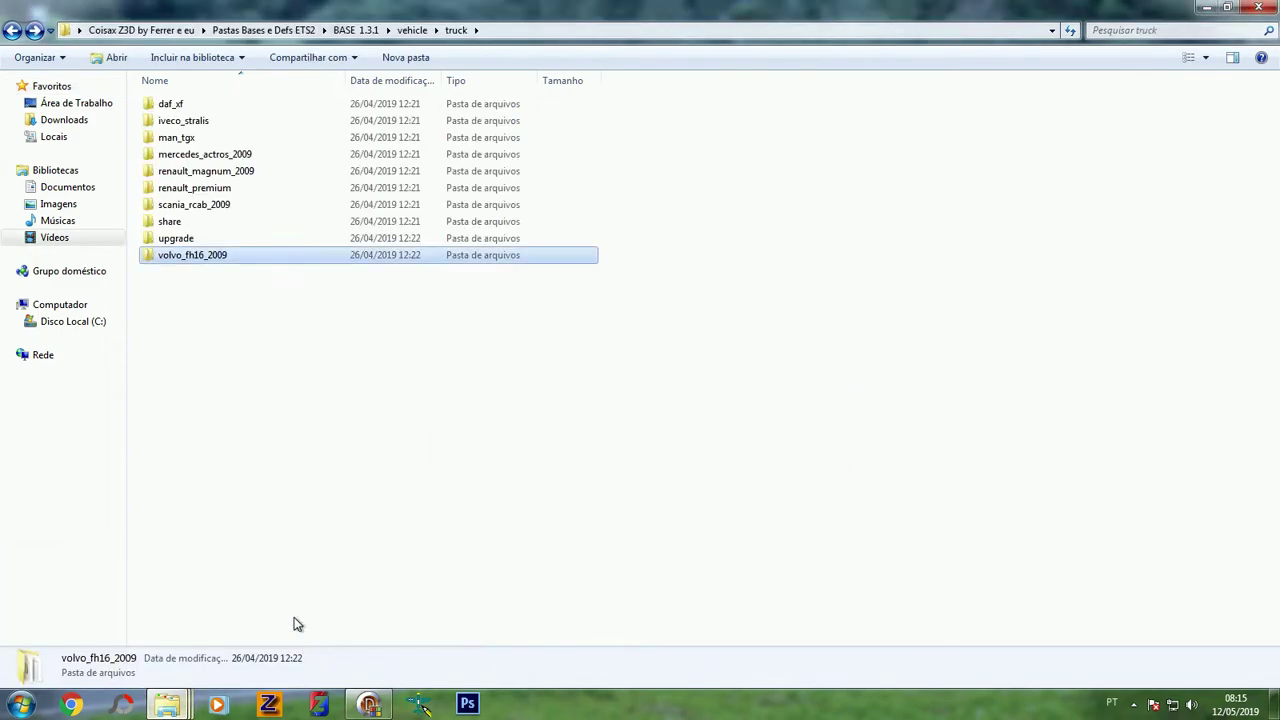
double_click(172, 255)
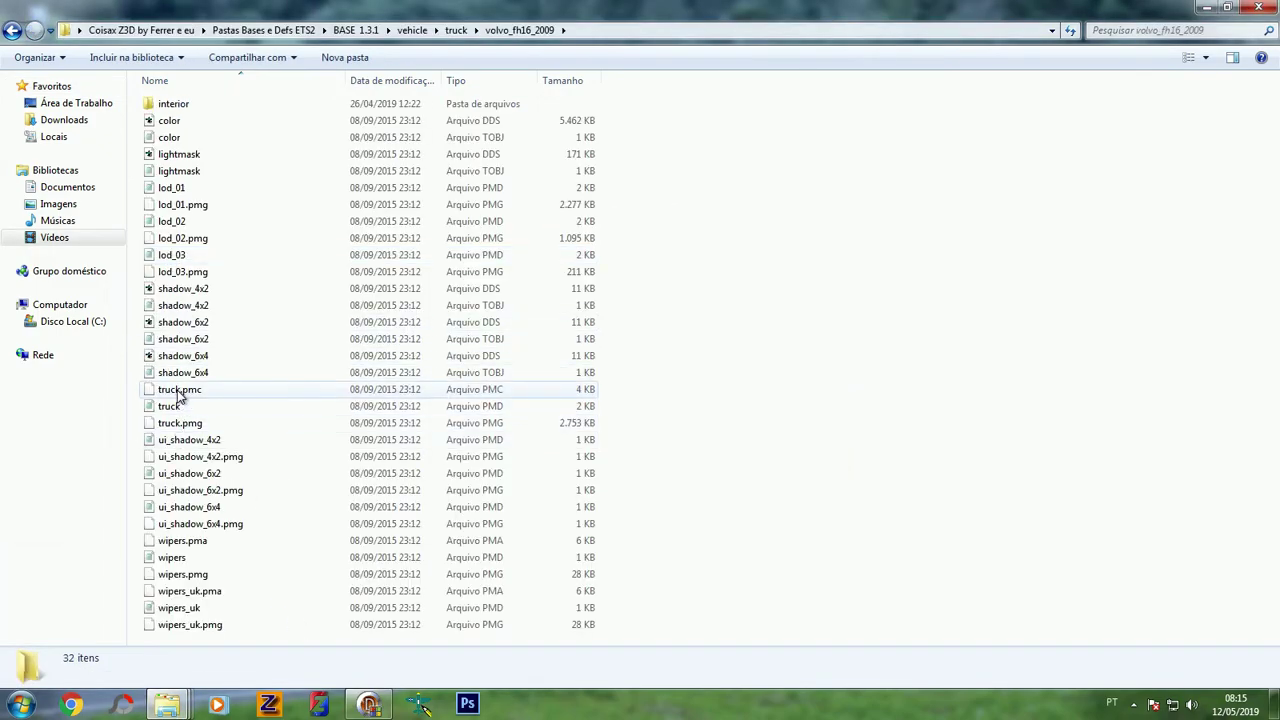
Copy the truck PMD file and truck.pmg from the base folder into TUTORIAL\ZM2\vehicle\truck\volvo_fh16_2009
left_click(180, 394)
left_click(170, 406)
left_click(172, 423, "ctrl")
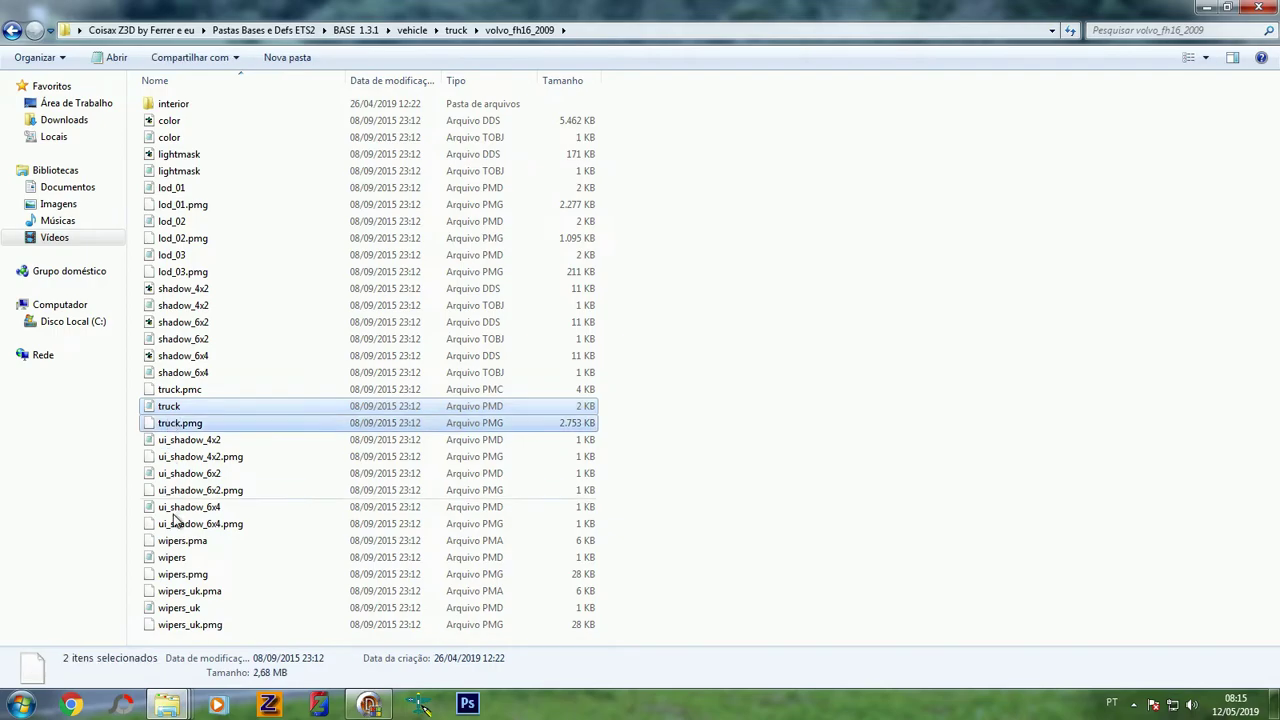
mouse_move(167, 703)
left_click(469, 603)
key("ctrl+v")
right_click(211, 245)
left_click(280, 304)
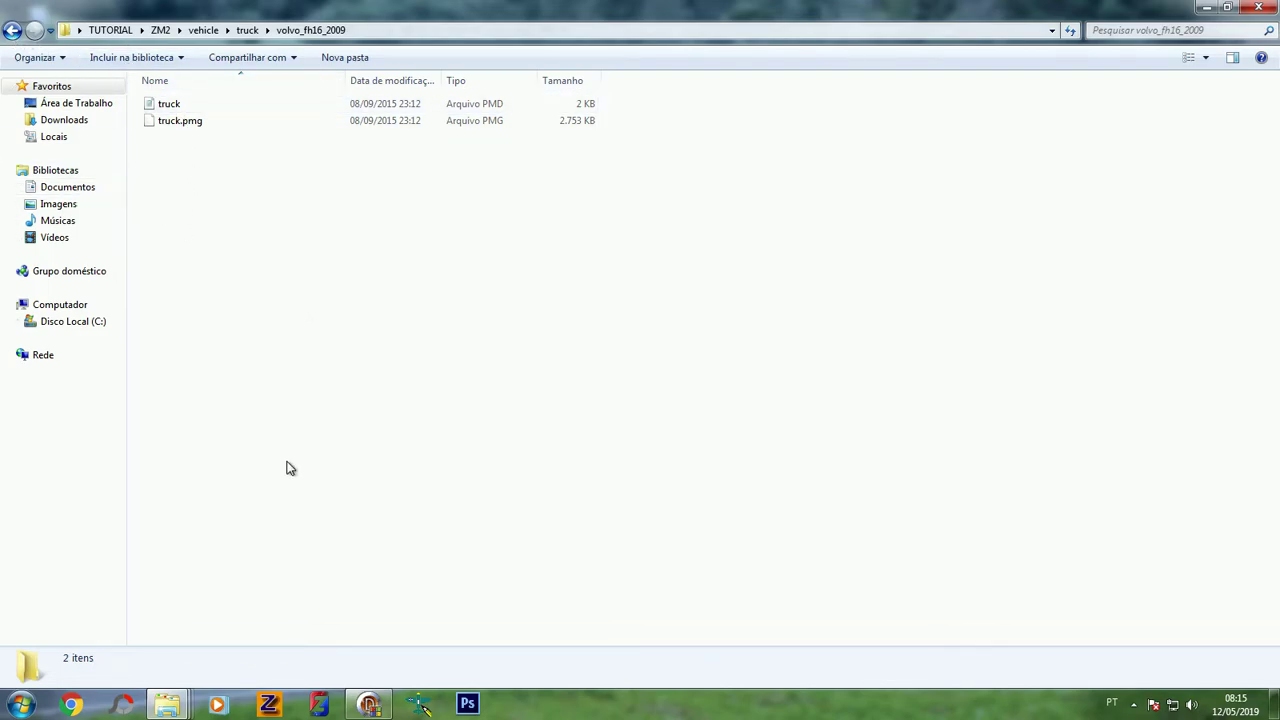
Switch to ETS Editor and start the PMG (TT-> GTS) conversion
mouse_move(391, 706)
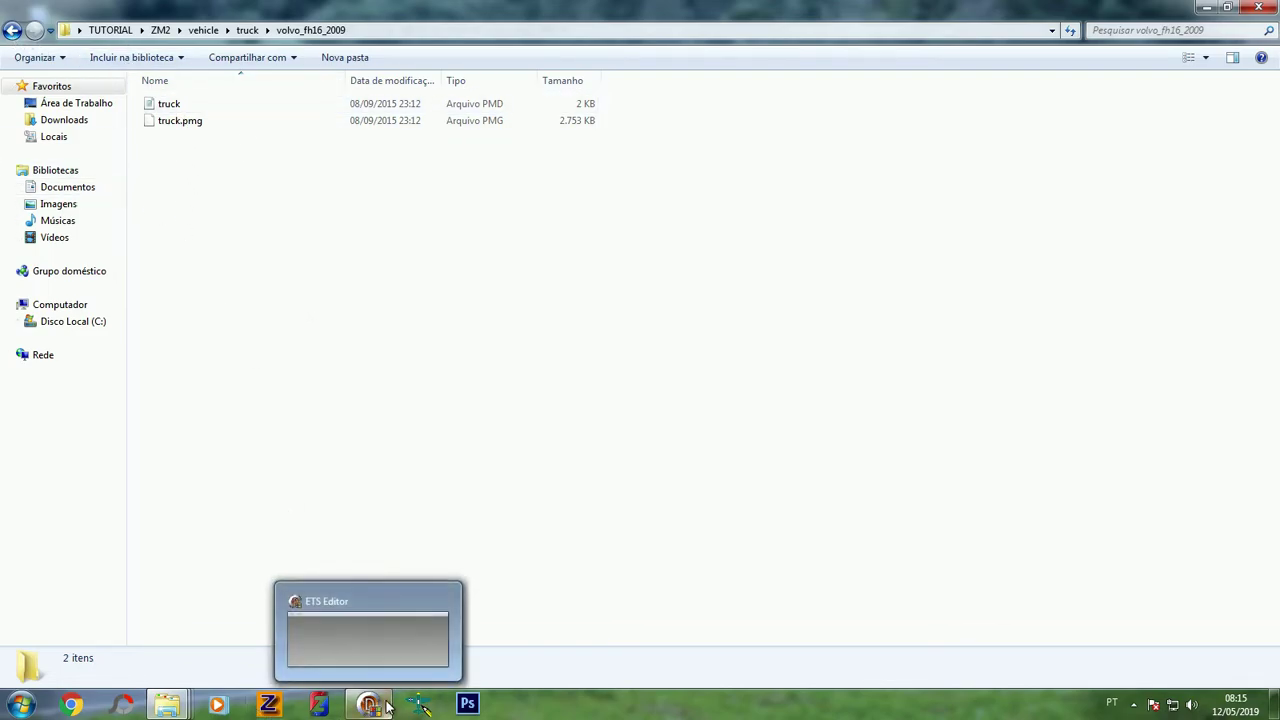
left_click(368, 706)
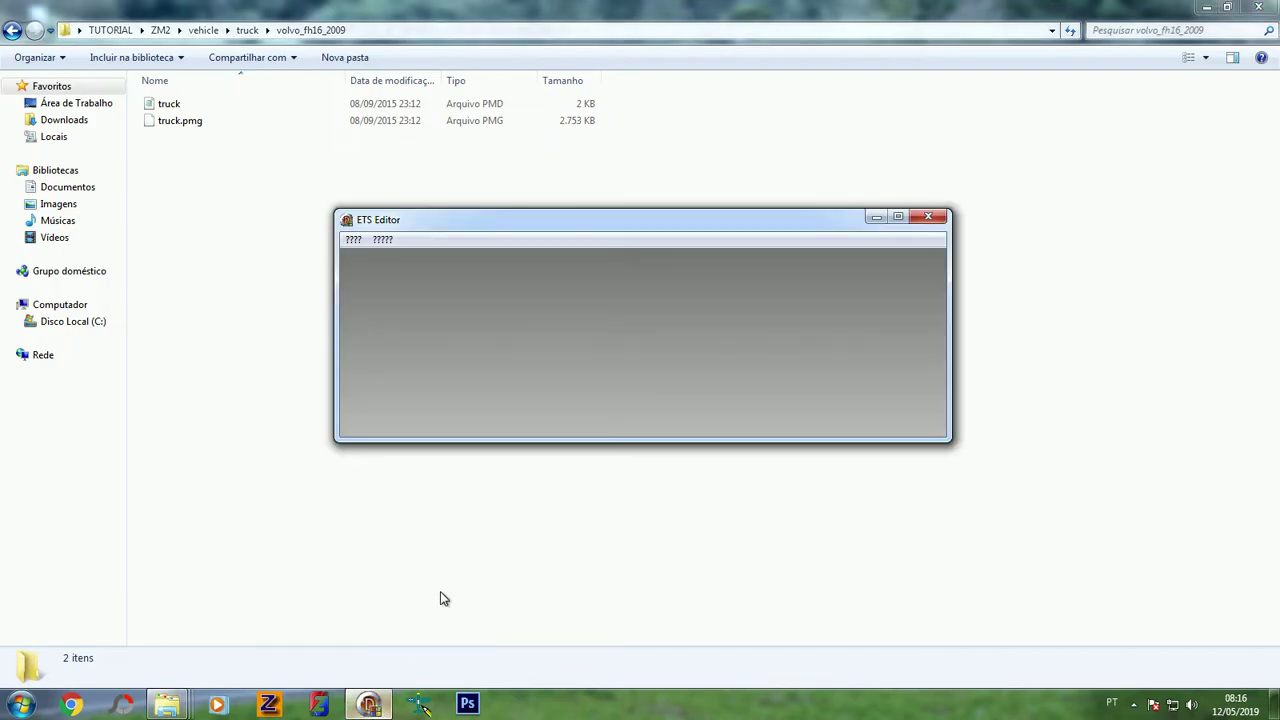
left_click(353, 240)
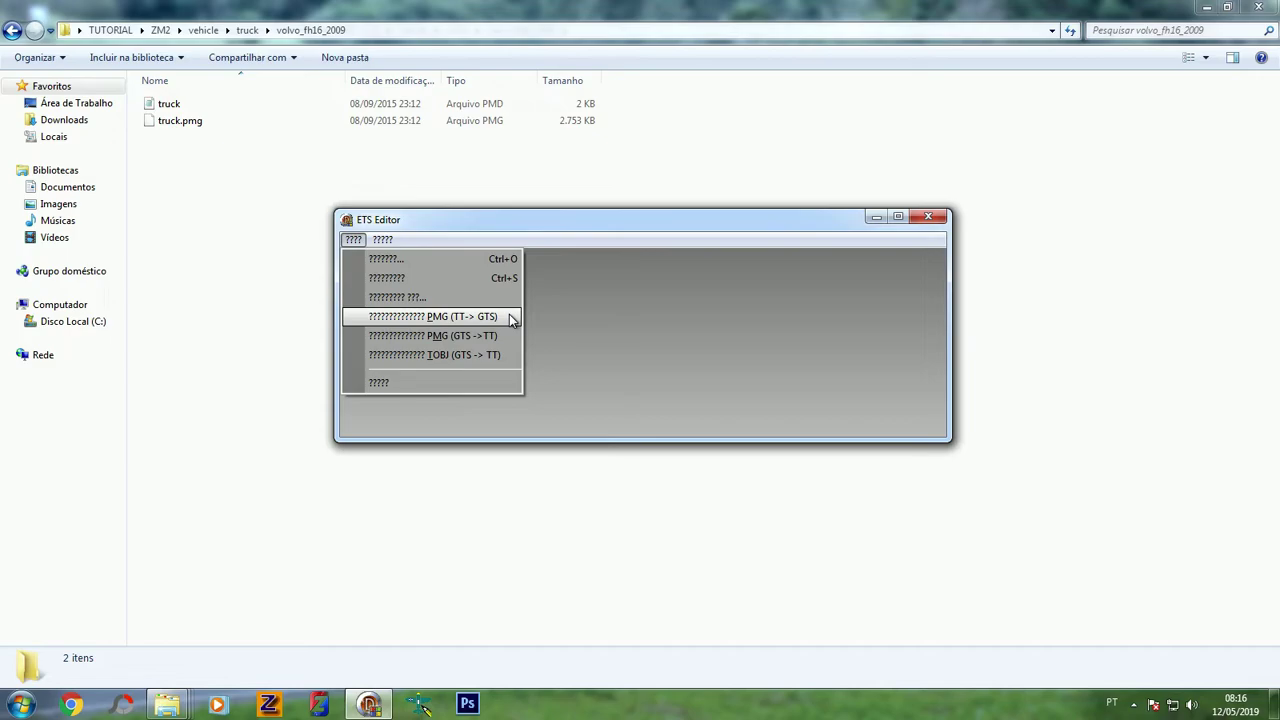
mouse_move(382, 240)
left_click(416, 319)
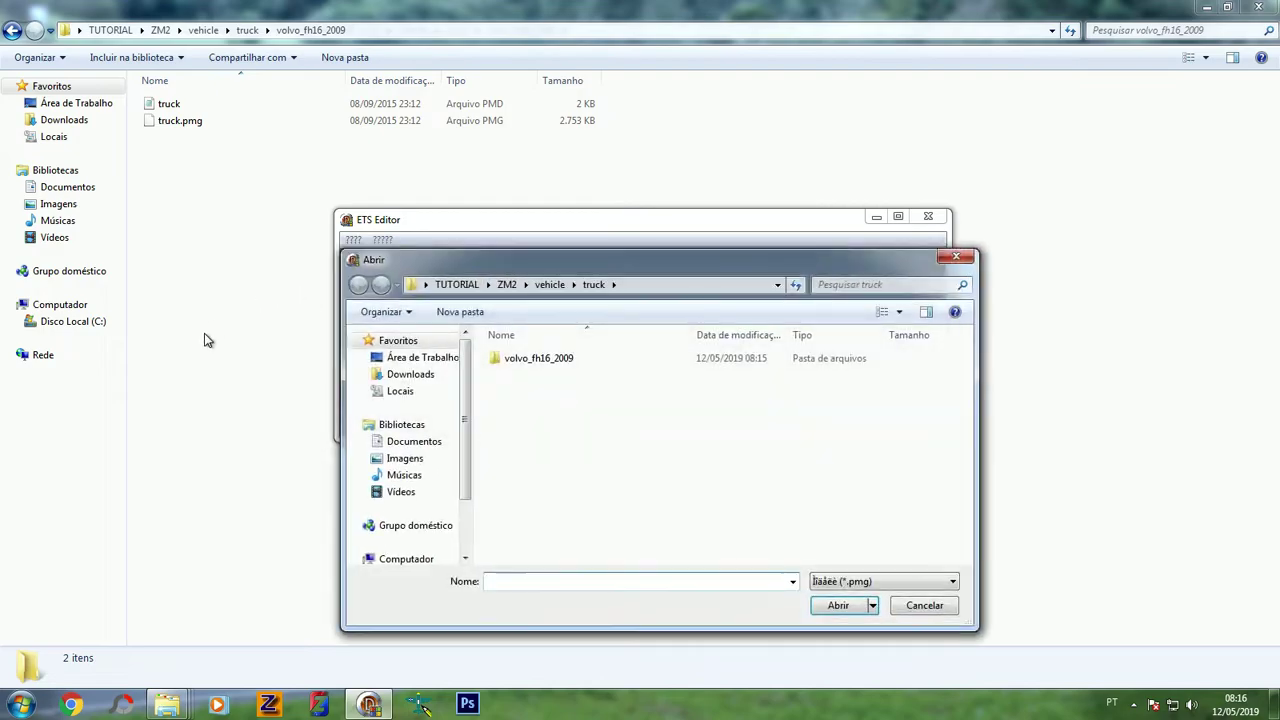
Choose truck.pmg from TUTORIAL\ZM2\vehicle\truck\volvo_fh16_2009 on the desktop as the file to convert
left_click(420, 357)
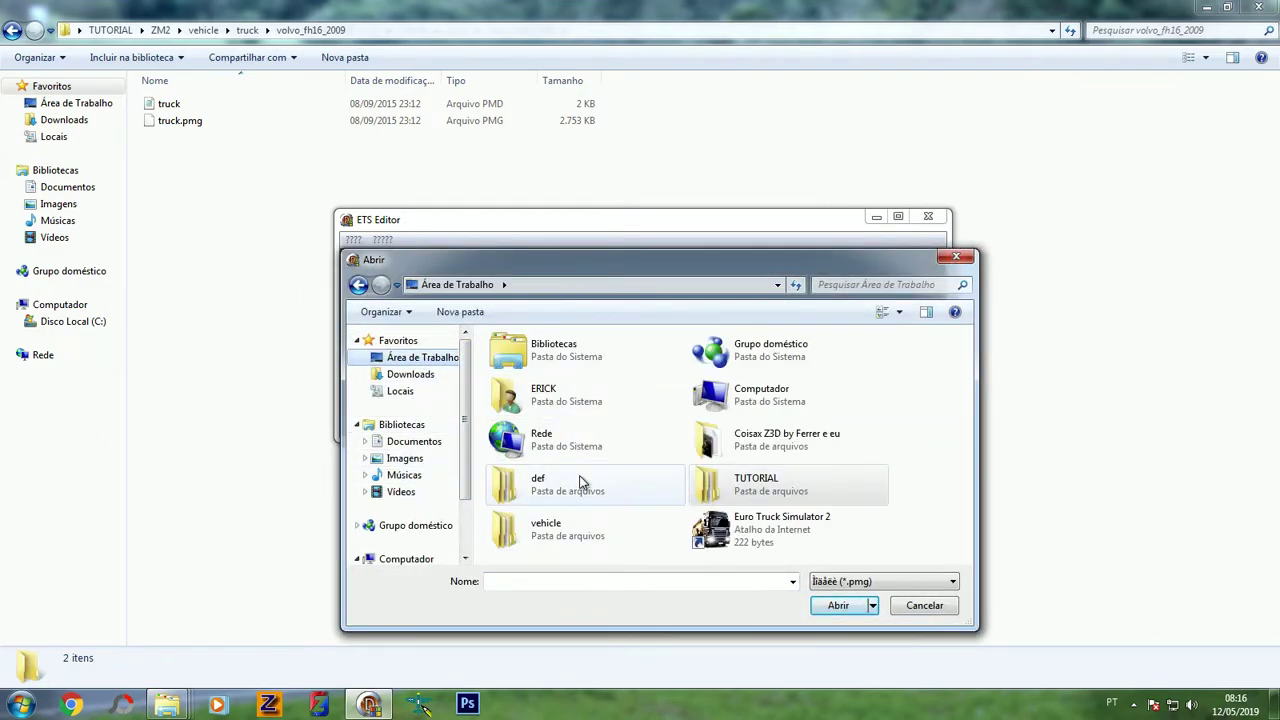
double_click(722, 484)
double_click(523, 360)
double_click(520, 359)
double_click(520, 359)
double_click(530, 359)
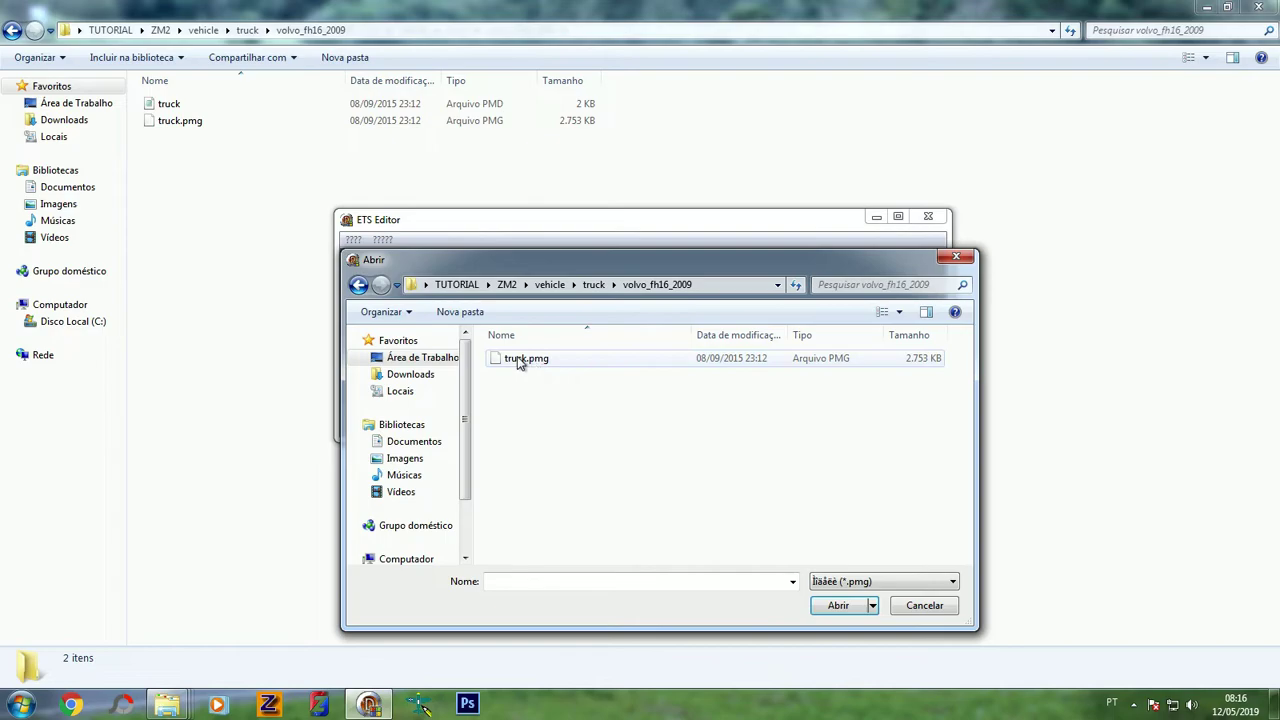
left_click(520, 362)
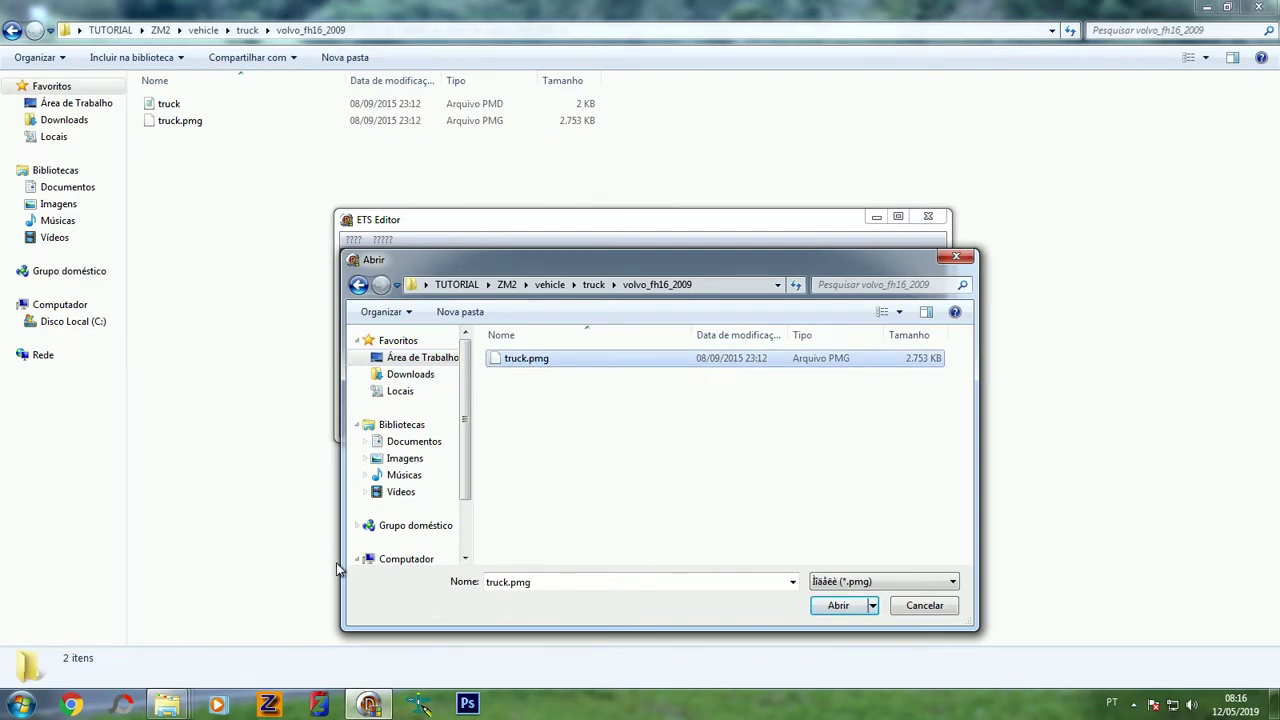
left_click(543, 581)
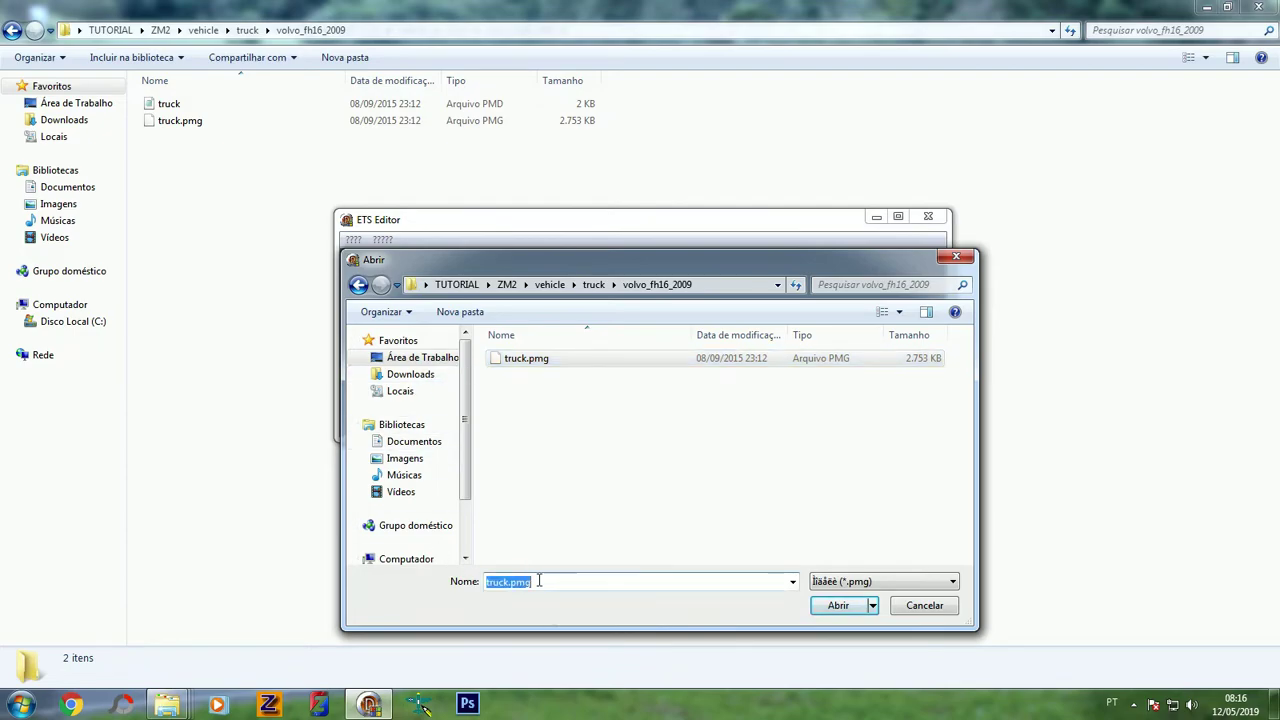
left_click(830, 606)
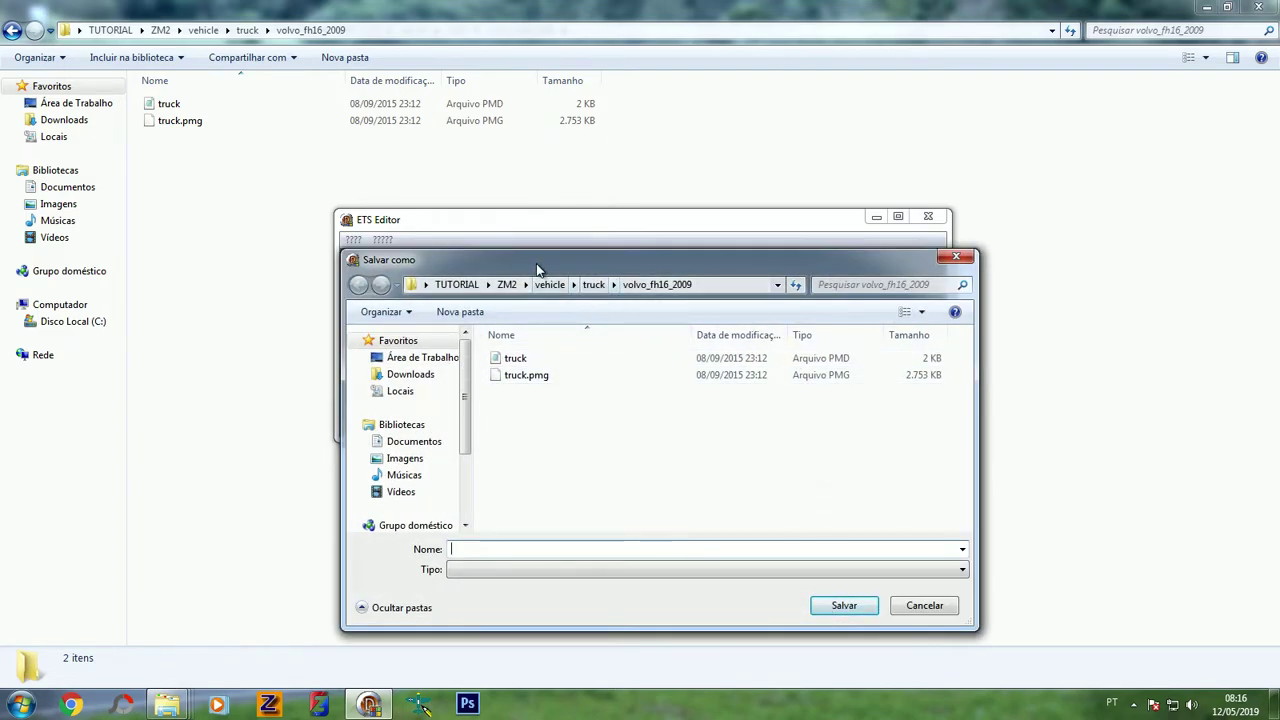
Save the converted file as truck.pmg in the TUTORIAL\ZM2\vehicle\truck folder
left_click_drag(543, 265, 664, 276)
left_click_drag(576, 279, 504, 273)
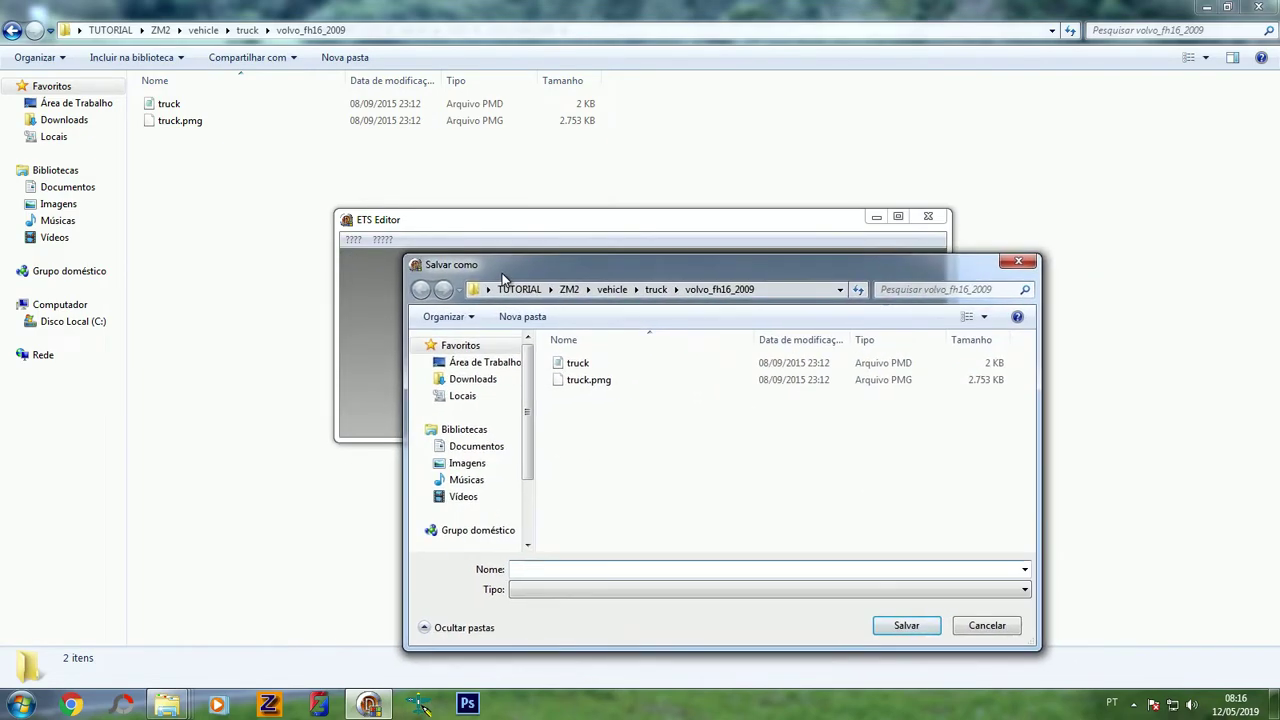
left_click(692, 291)
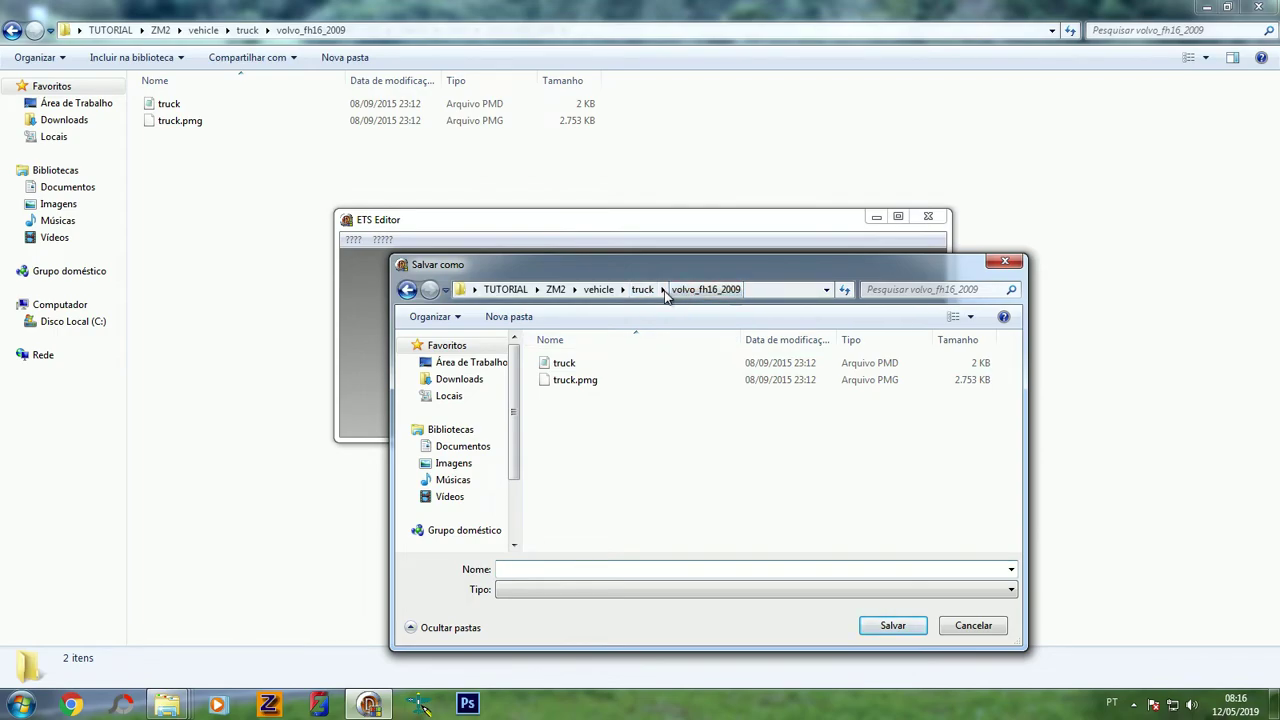
left_click(641, 290)
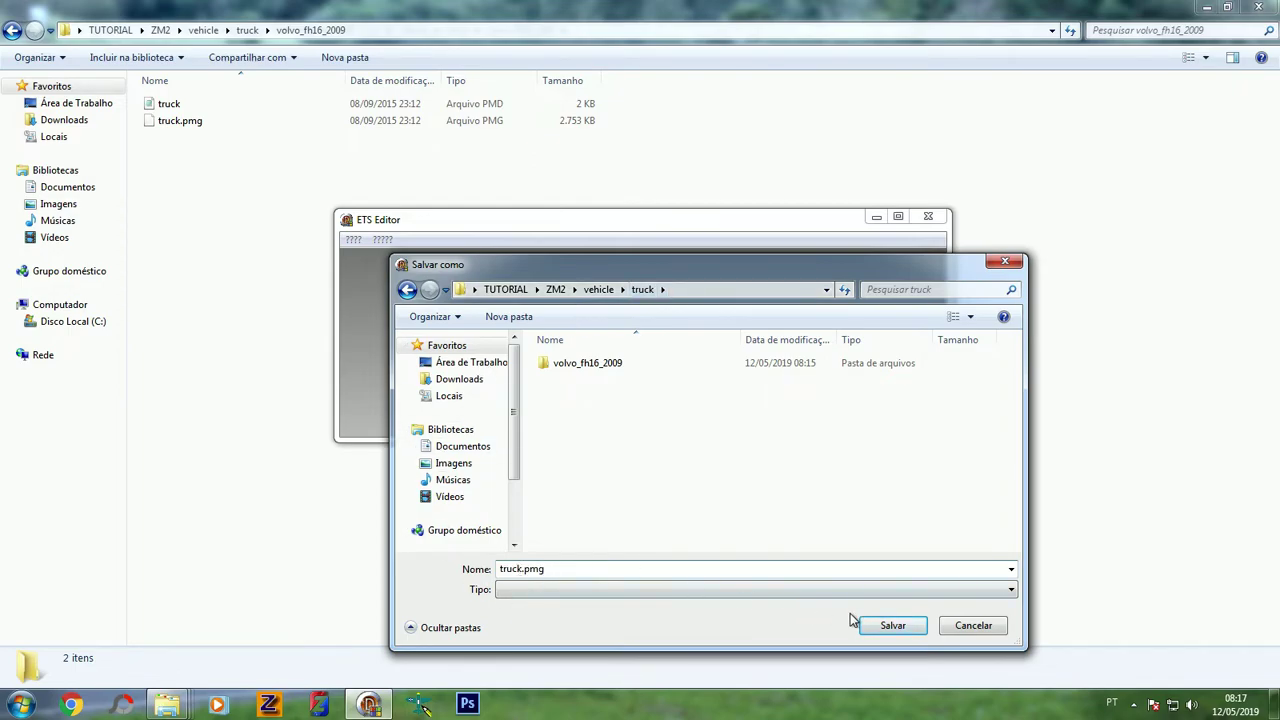
left_click(887, 624)
Move the converted truck.pmg into the volvo_fh16_2009 folder, replacing the existing file, and open that folder
left_click(265, 206)
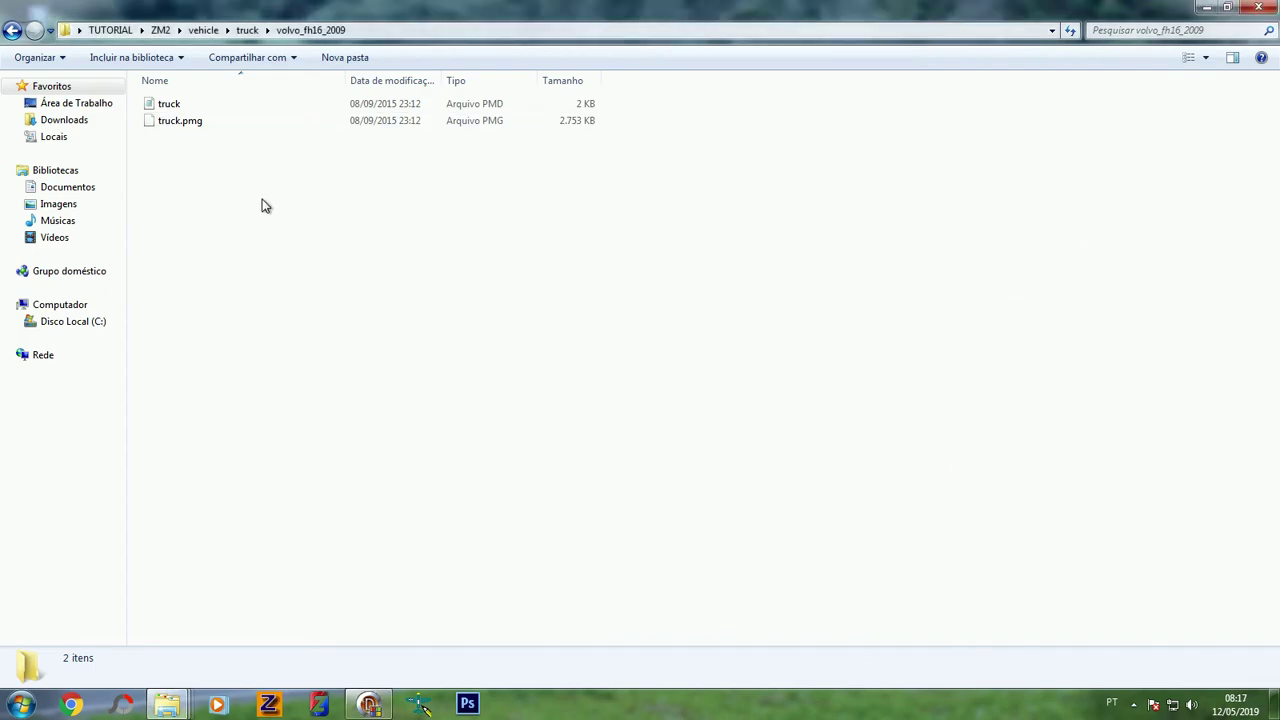
left_click(12, 31)
left_click(240, 175)
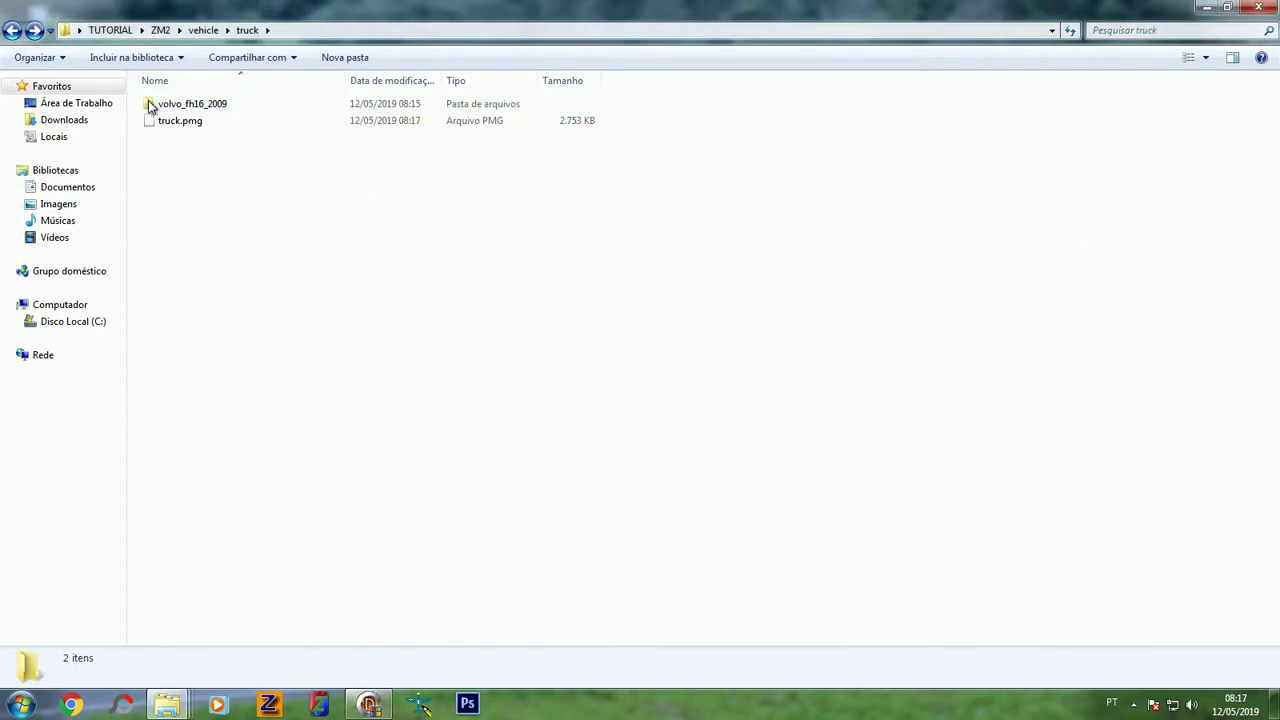
left_click(190, 122)
left_click(185, 105)
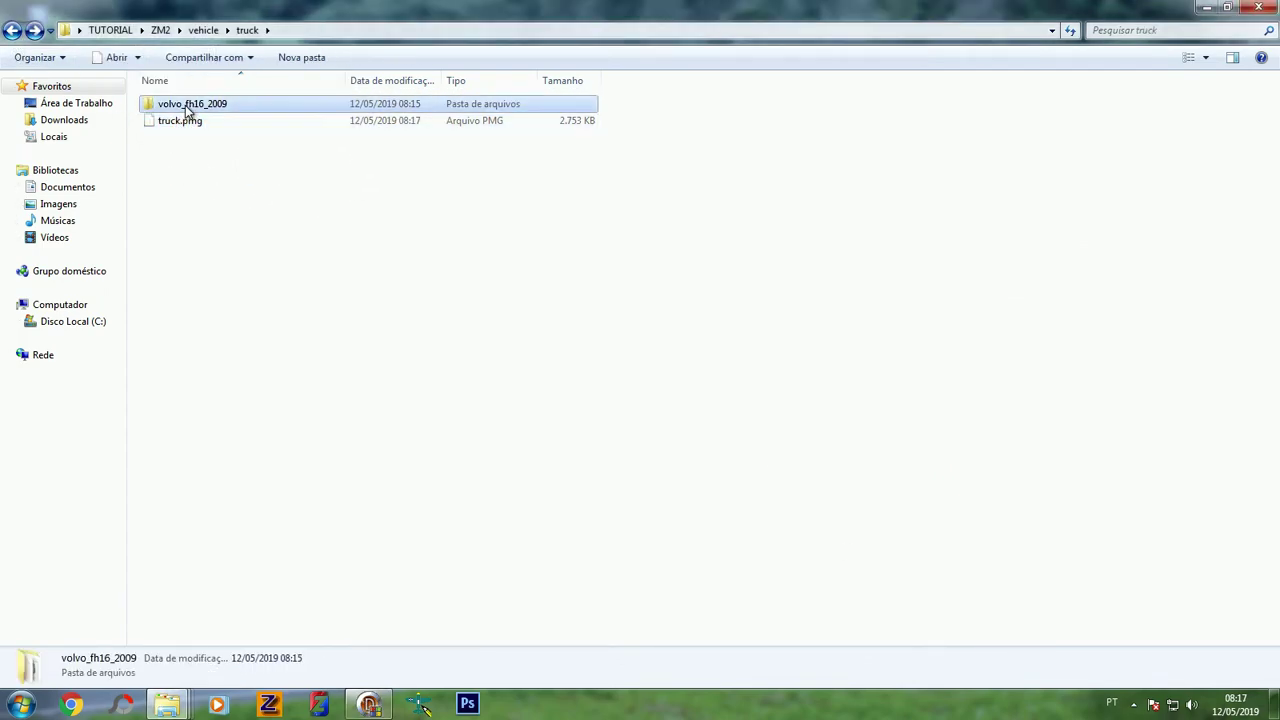
left_click_drag(163, 126, 200, 112)
left_click(578, 304)
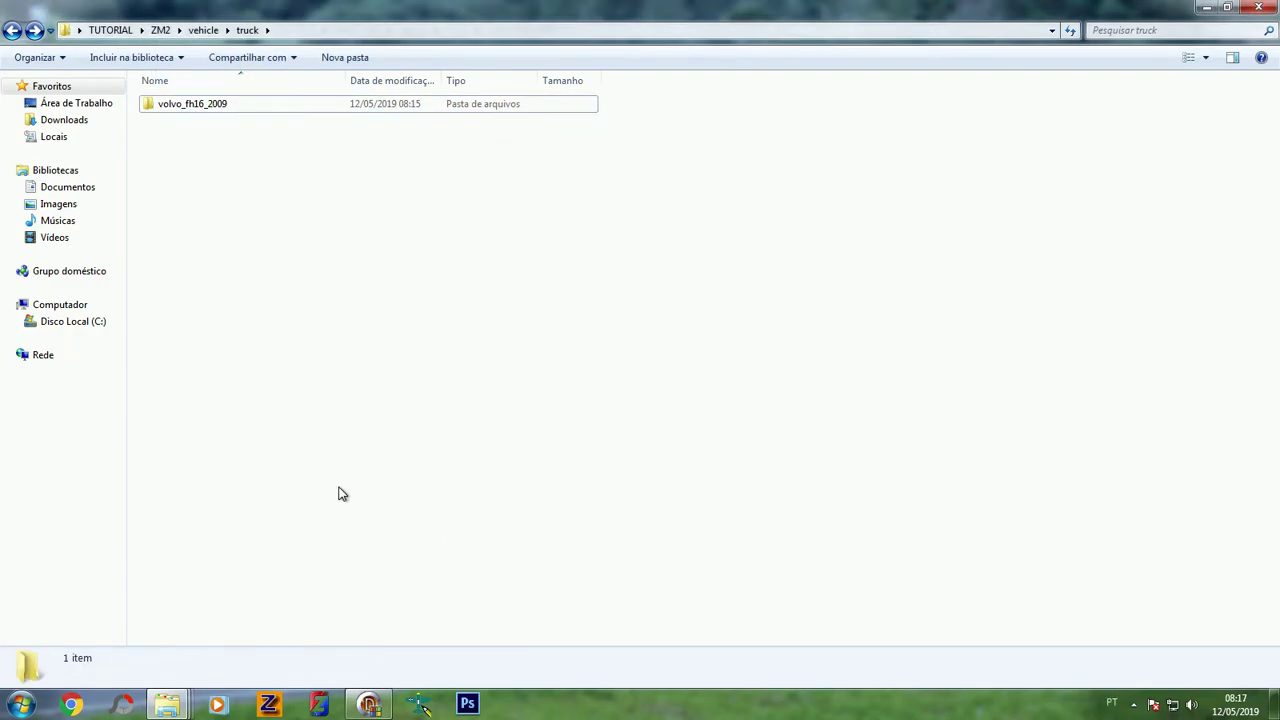
double_click(197, 113)
right_click(322, 292)
left_click(345, 357)
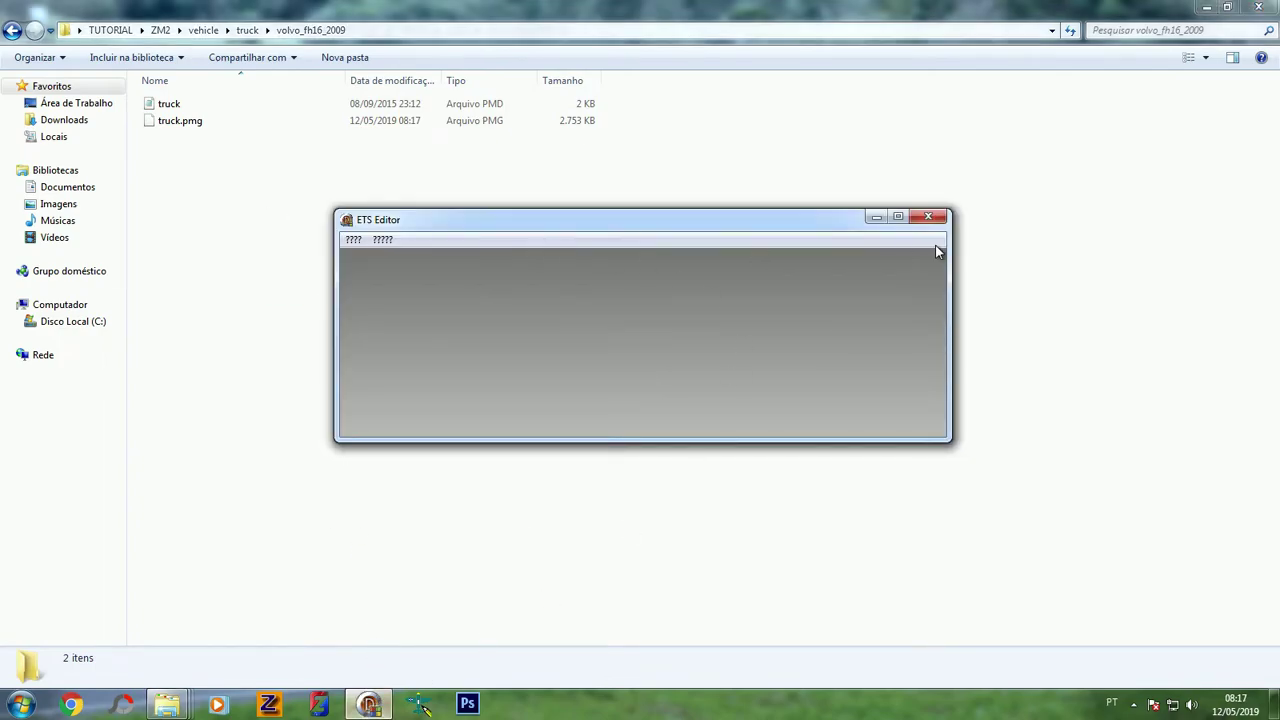
Minimize ETS Editor and switch to ZModeler
left_click(876, 217)
left_click(270, 706)
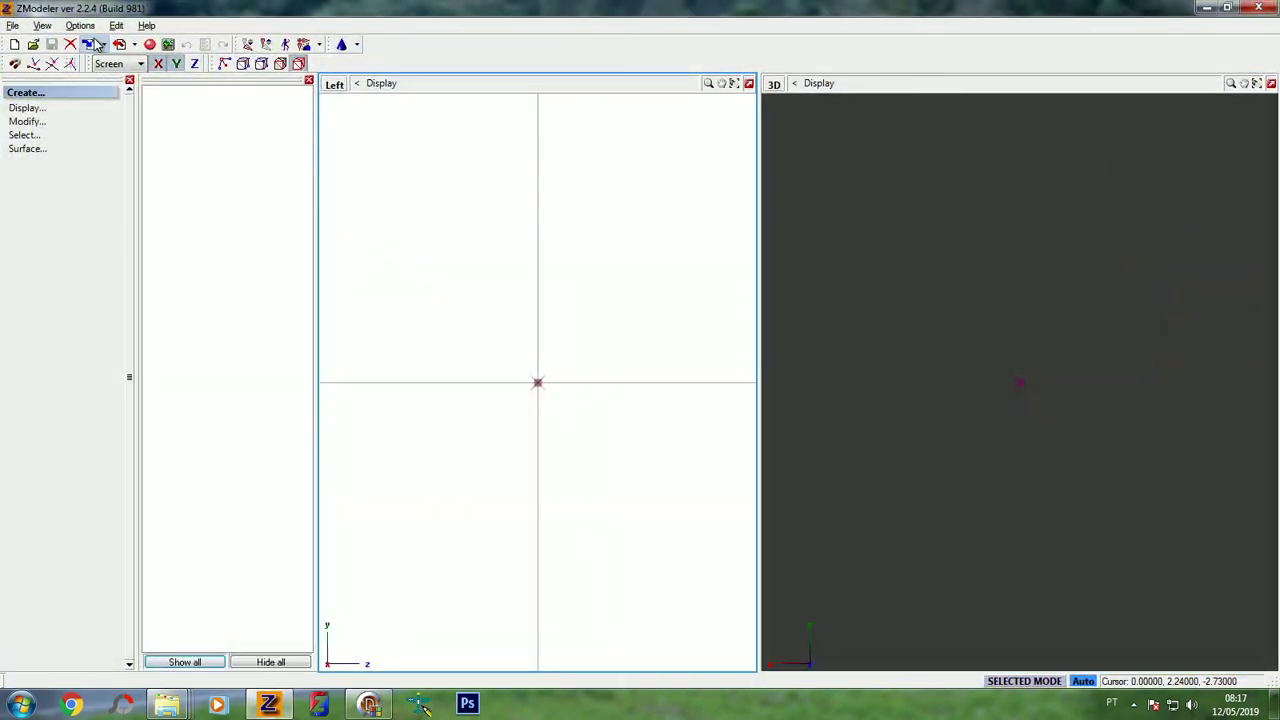
Start an import and choose truck.pmg from the desktop folder TUTORIAL\ZM2\vehicle\truck\volvo_fh16_2009
left_click(92, 44)
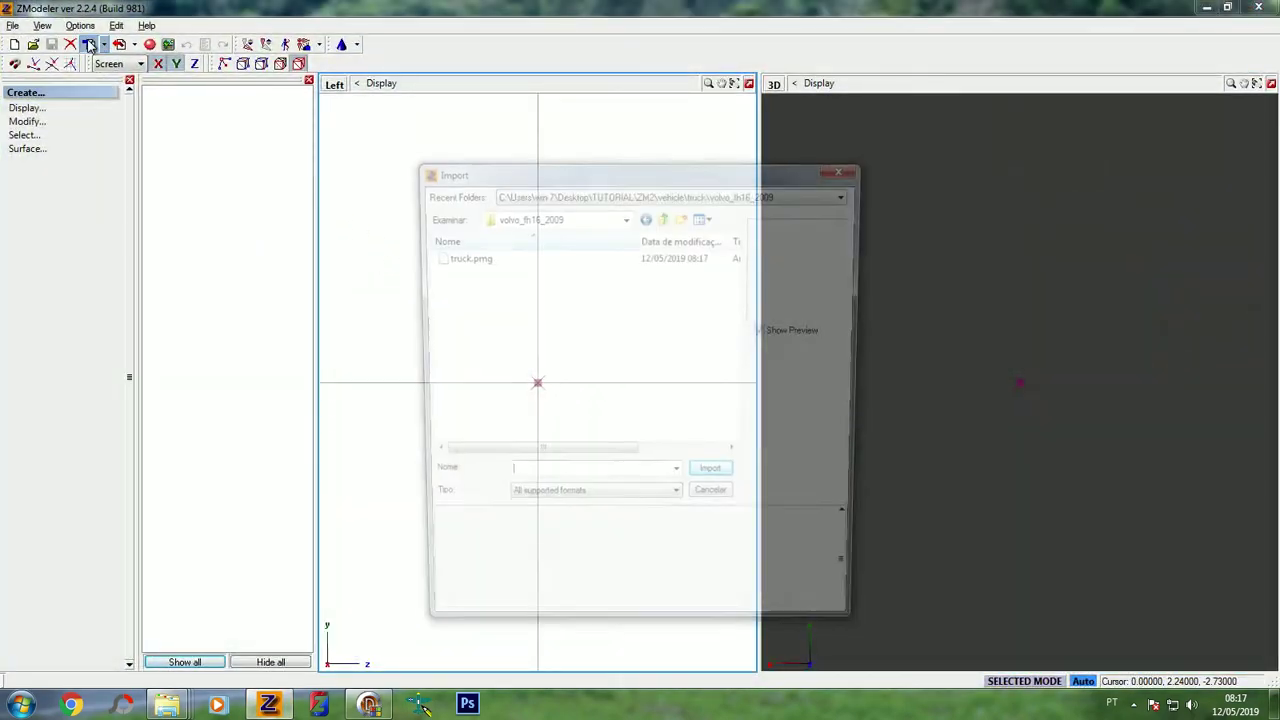
left_click(625, 216)
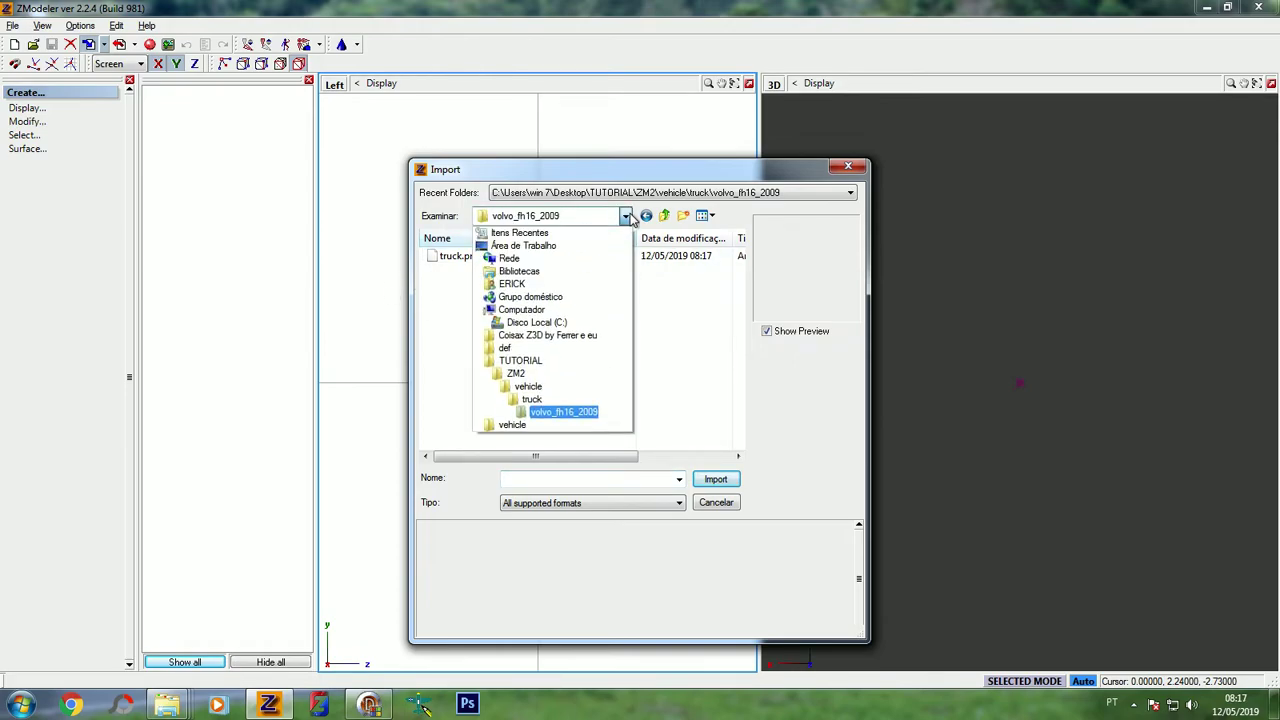
left_click(520, 361)
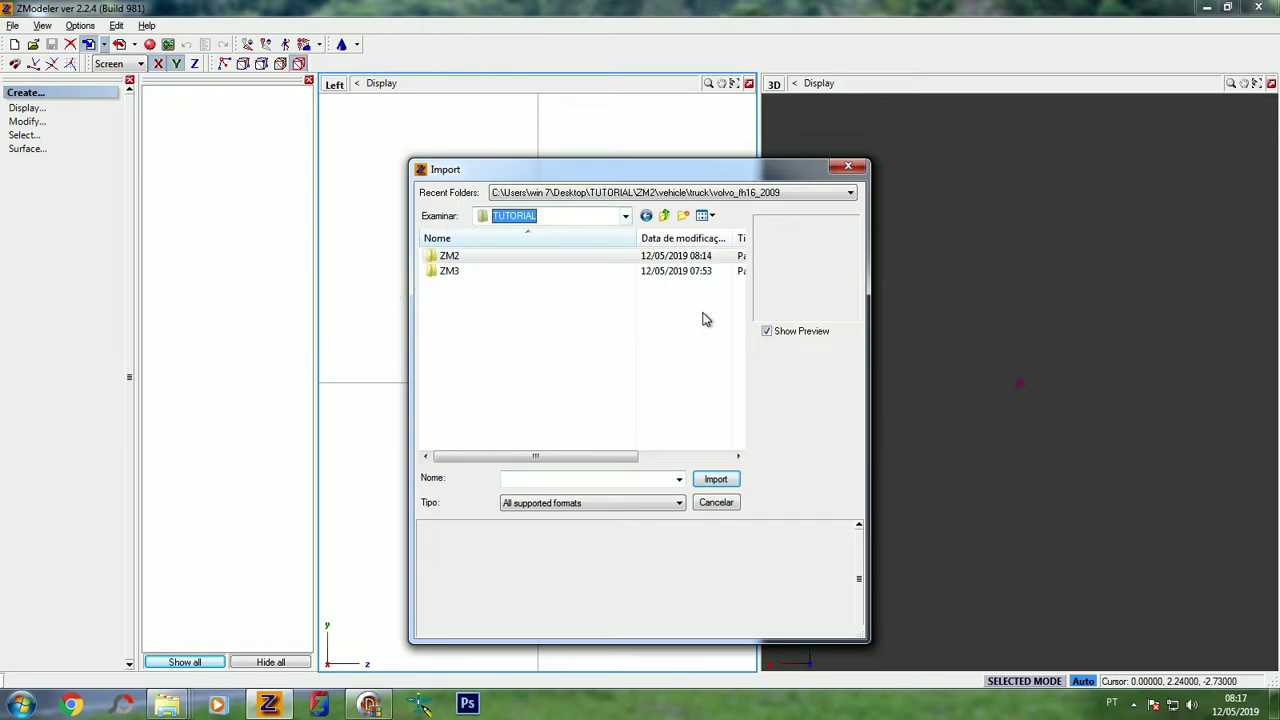
left_click(625, 216)
left_click(525, 246)
left_click_drag(731, 323, 738, 372)
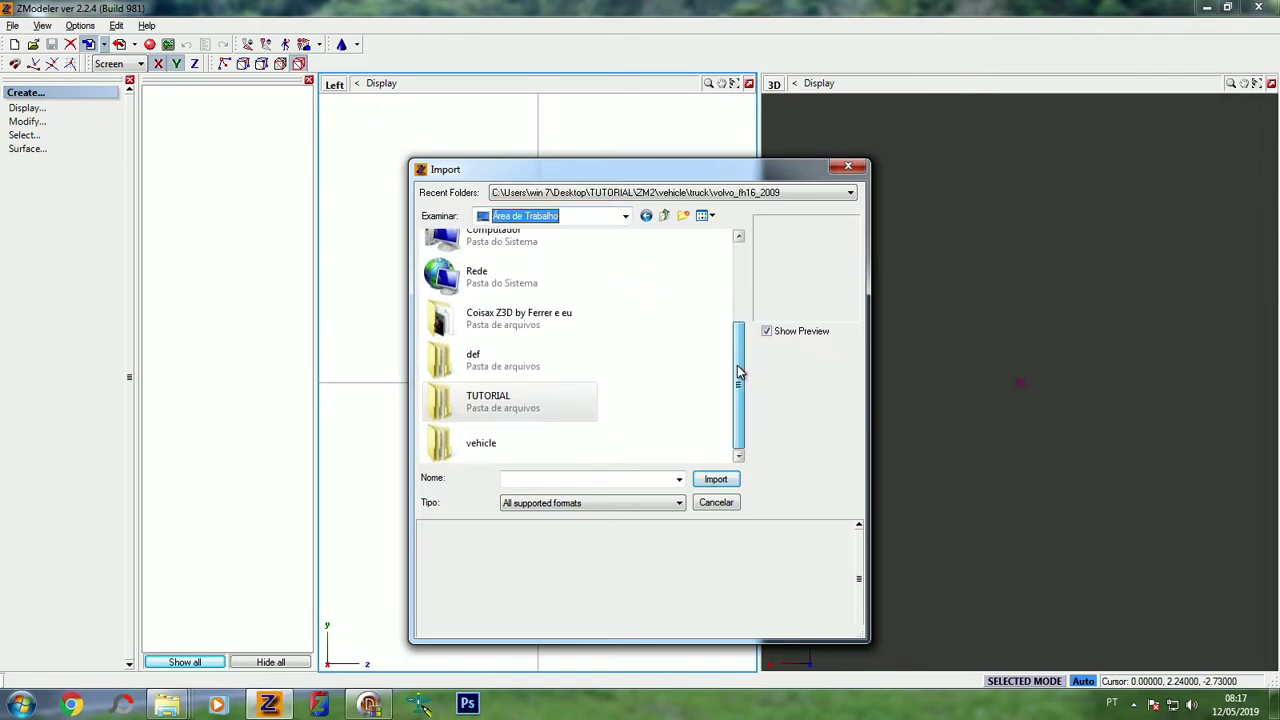
double_click(460, 398)
double_click(458, 260)
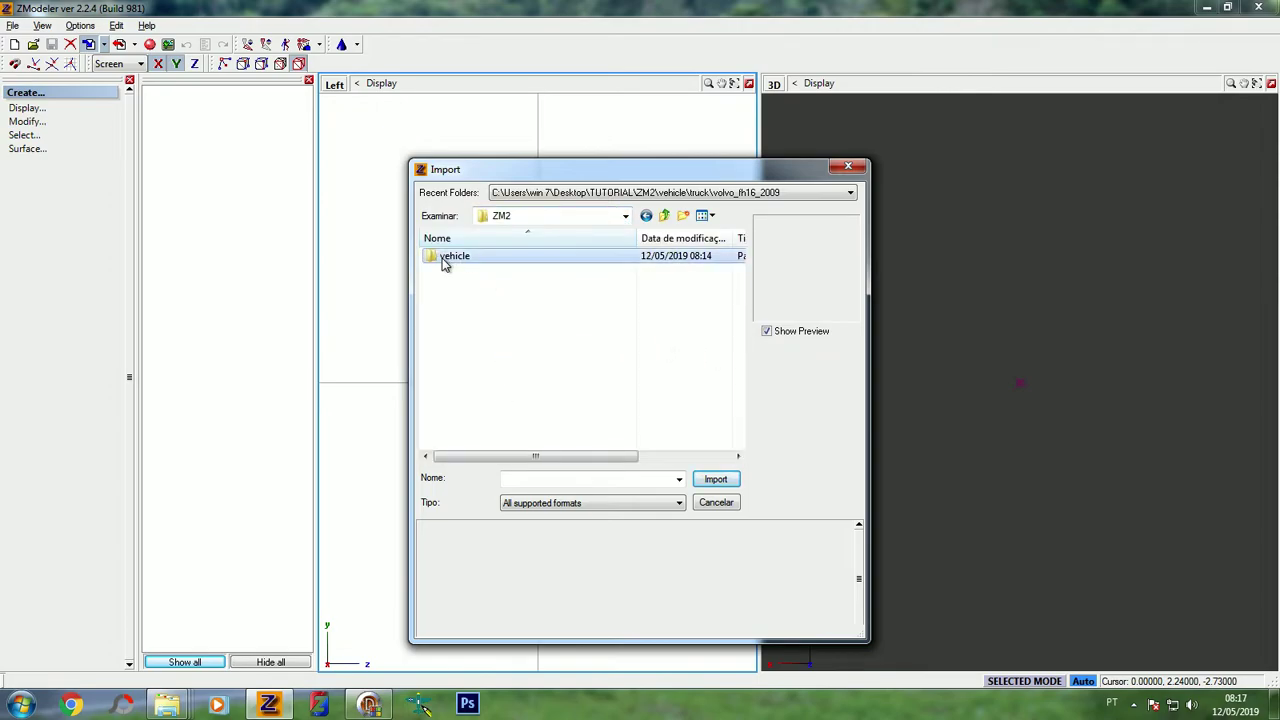
double_click(447, 260)
double_click(449, 262)
double_click(446, 262)
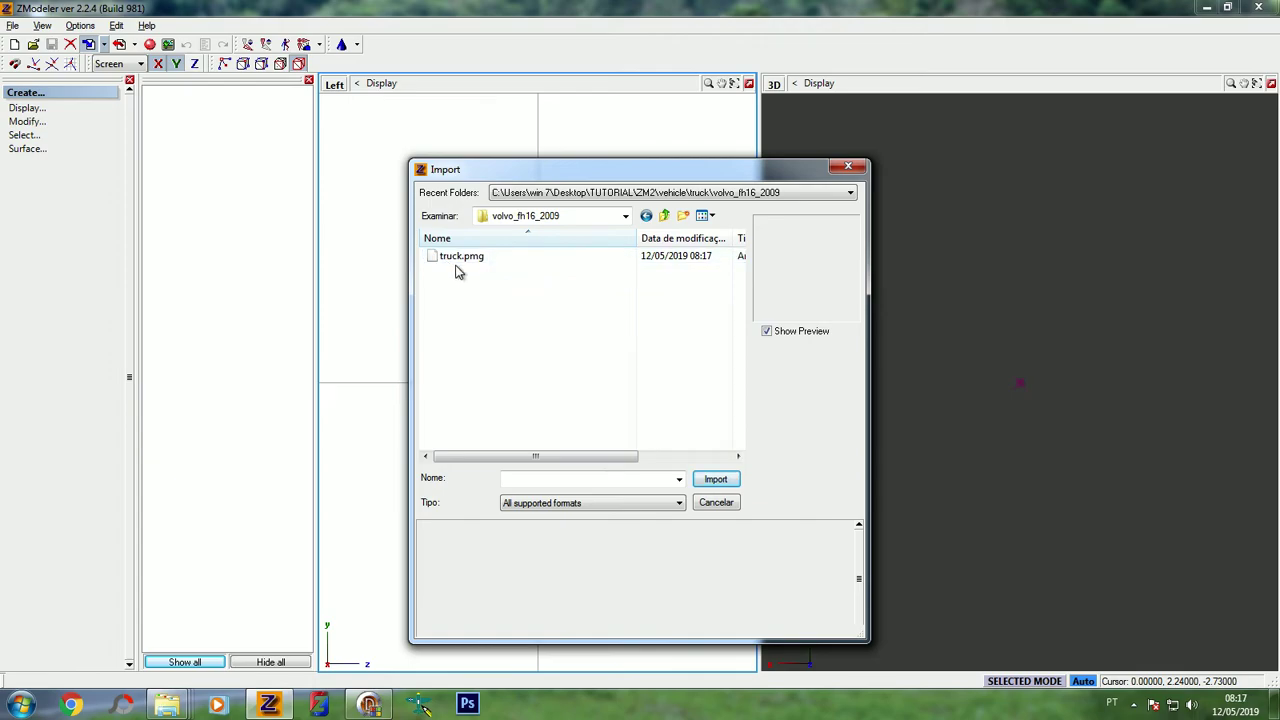
left_click(457, 257)
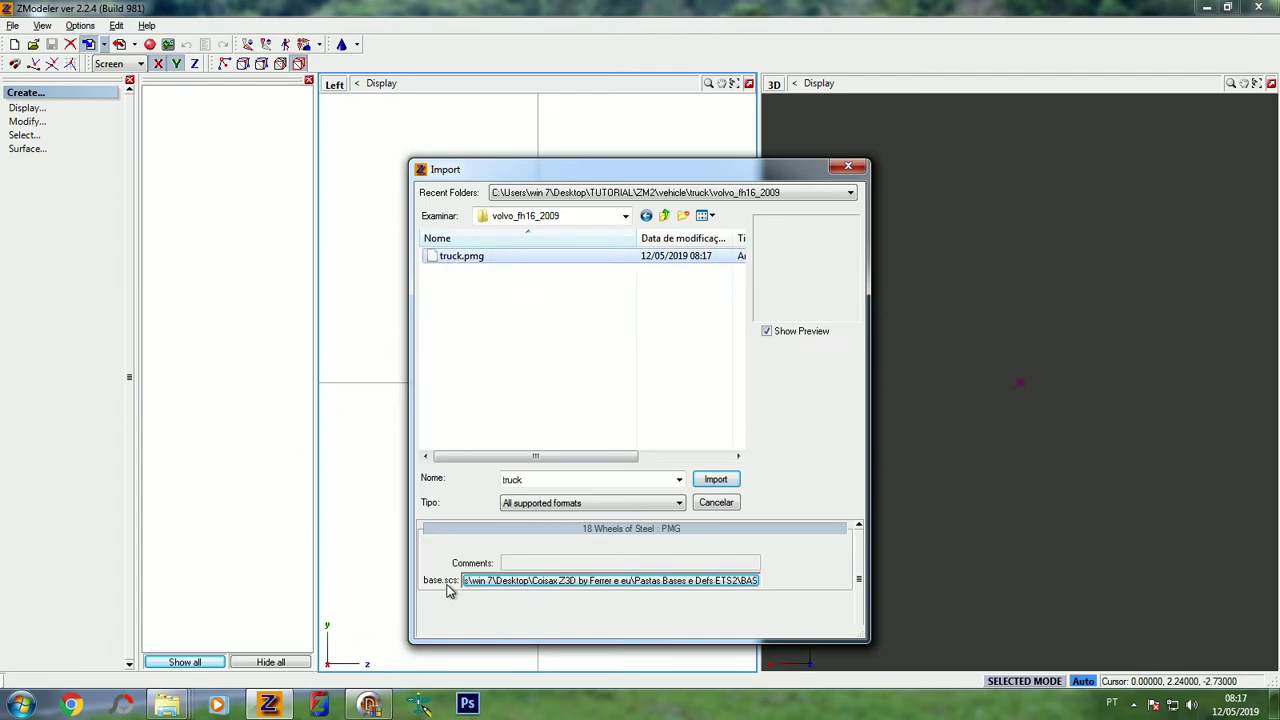
Set the base.scs location to the BASE 1.3.1 folder inside Pastas Bases e Defs ETS2 and import the truck
left_click(494, 590)
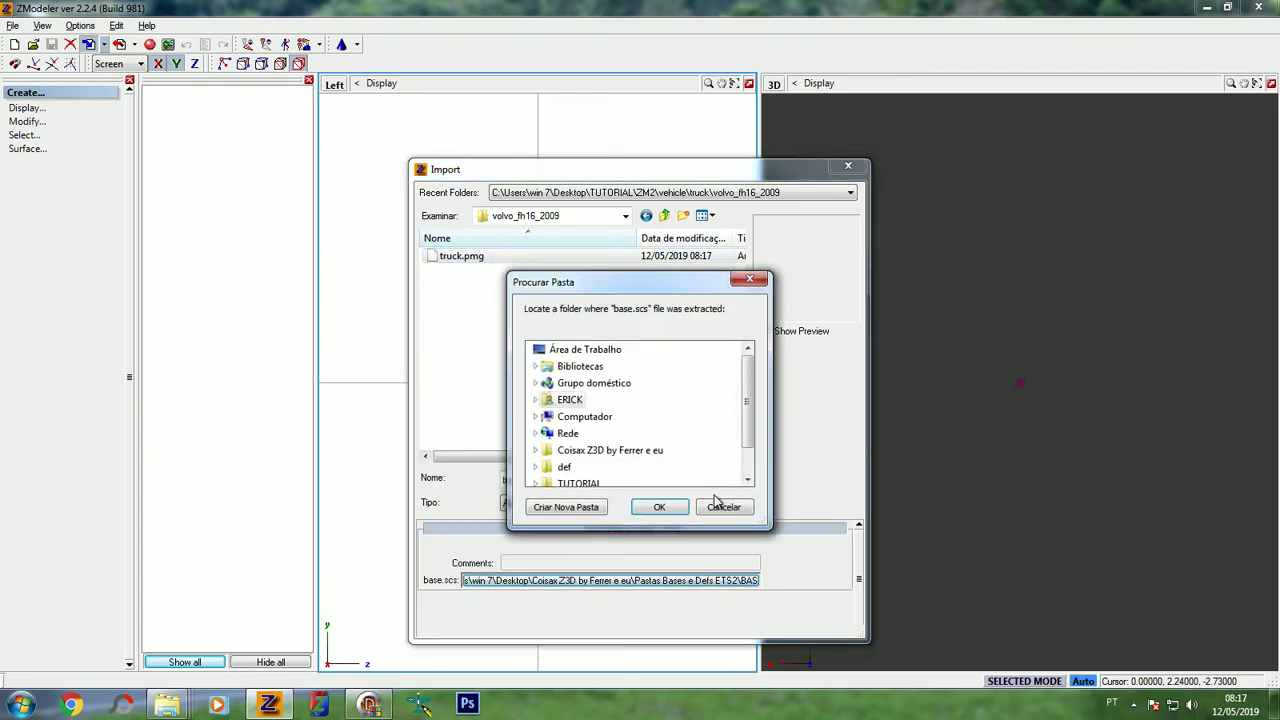
scroll(754, 417, "down", 1)
left_click(535, 443)
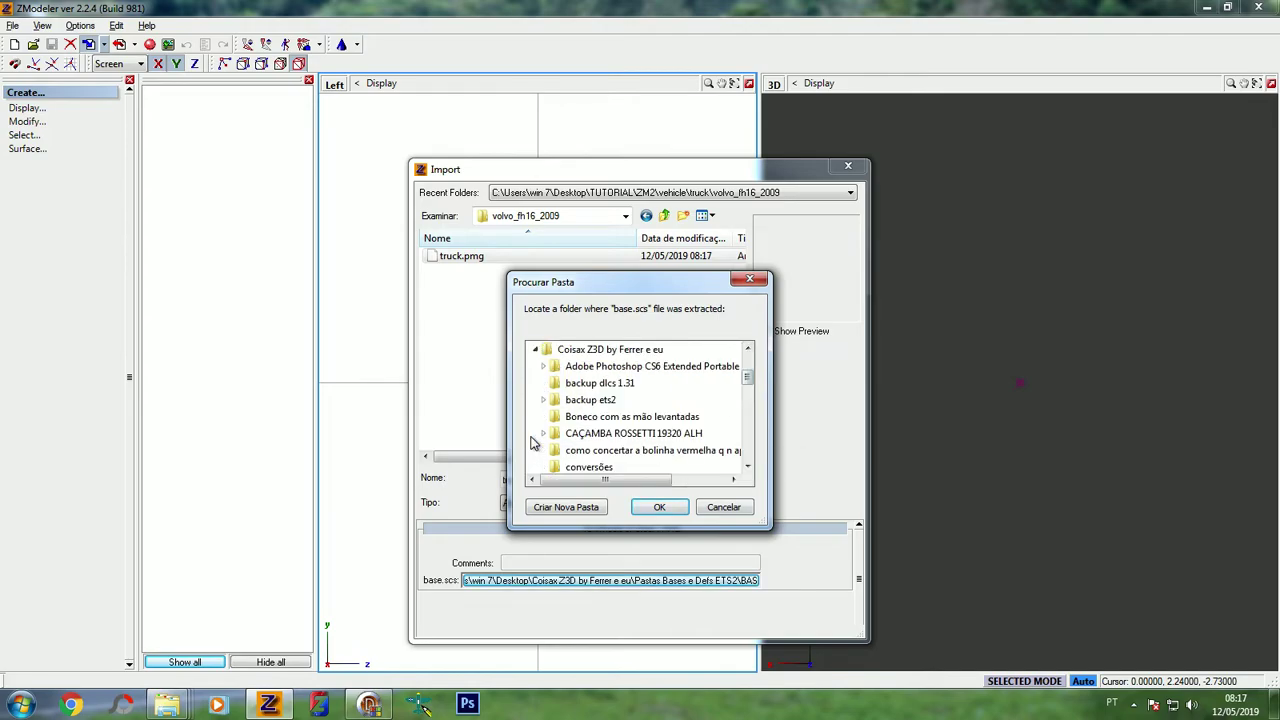
scroll(748, 466, "down", 6)
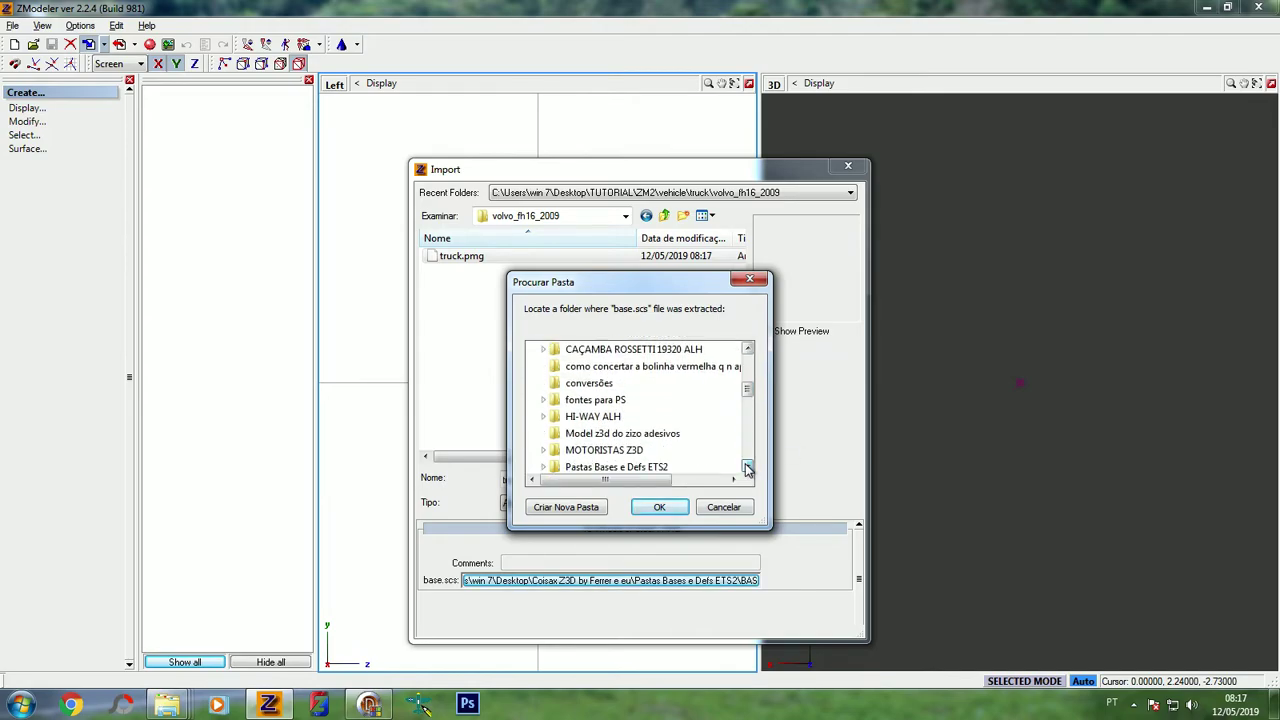
left_click(543, 450)
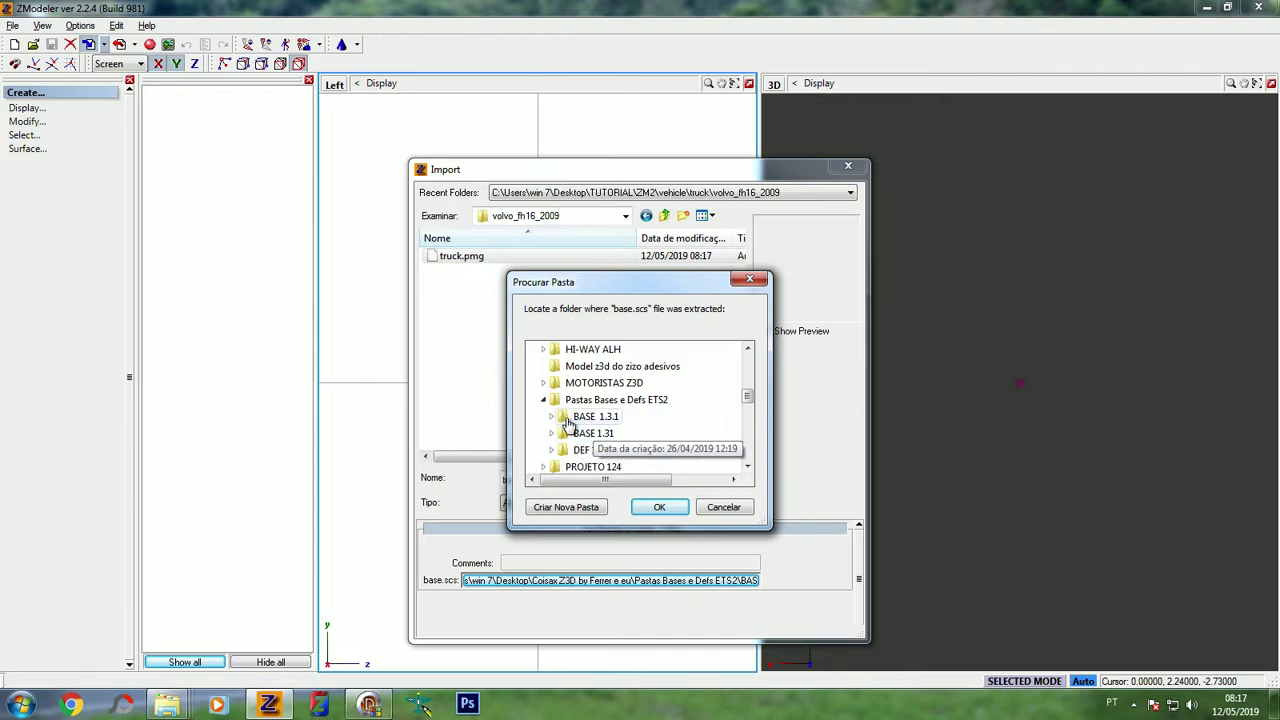
double_click(574, 420)
scroll(574, 420, "up", 1)
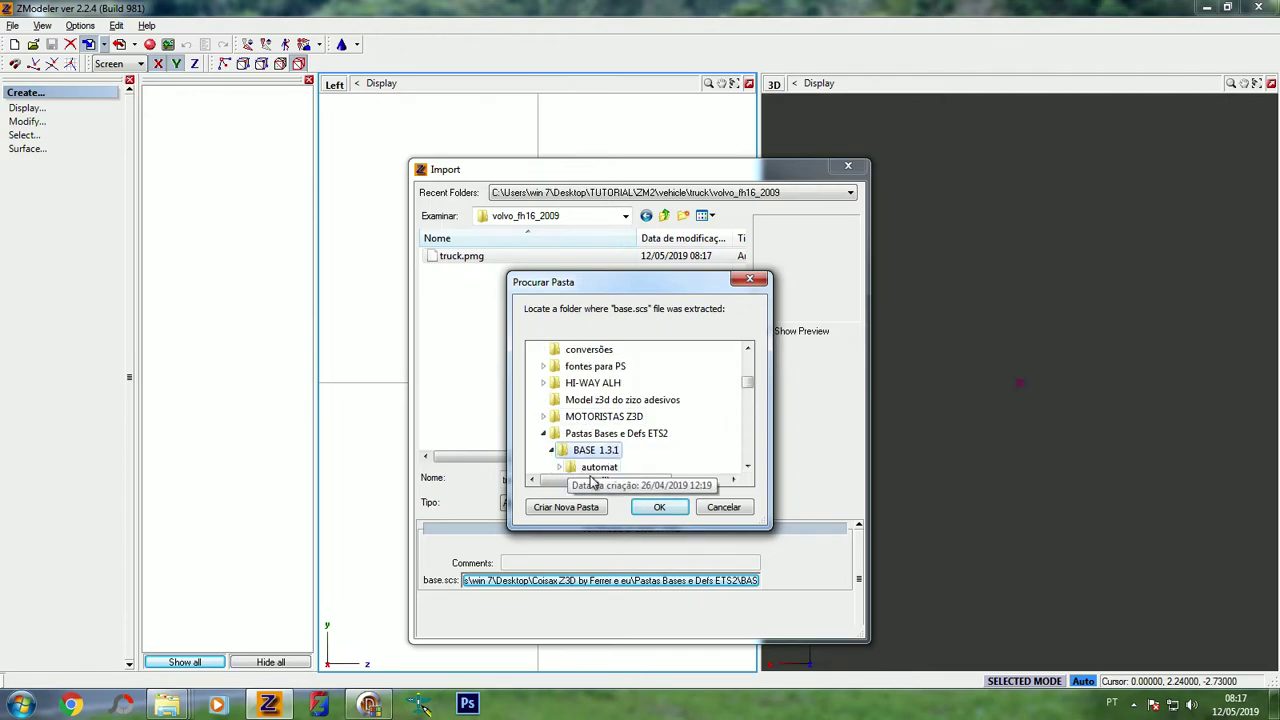
left_click(749, 467)
scroll(749, 465, "down", 8)
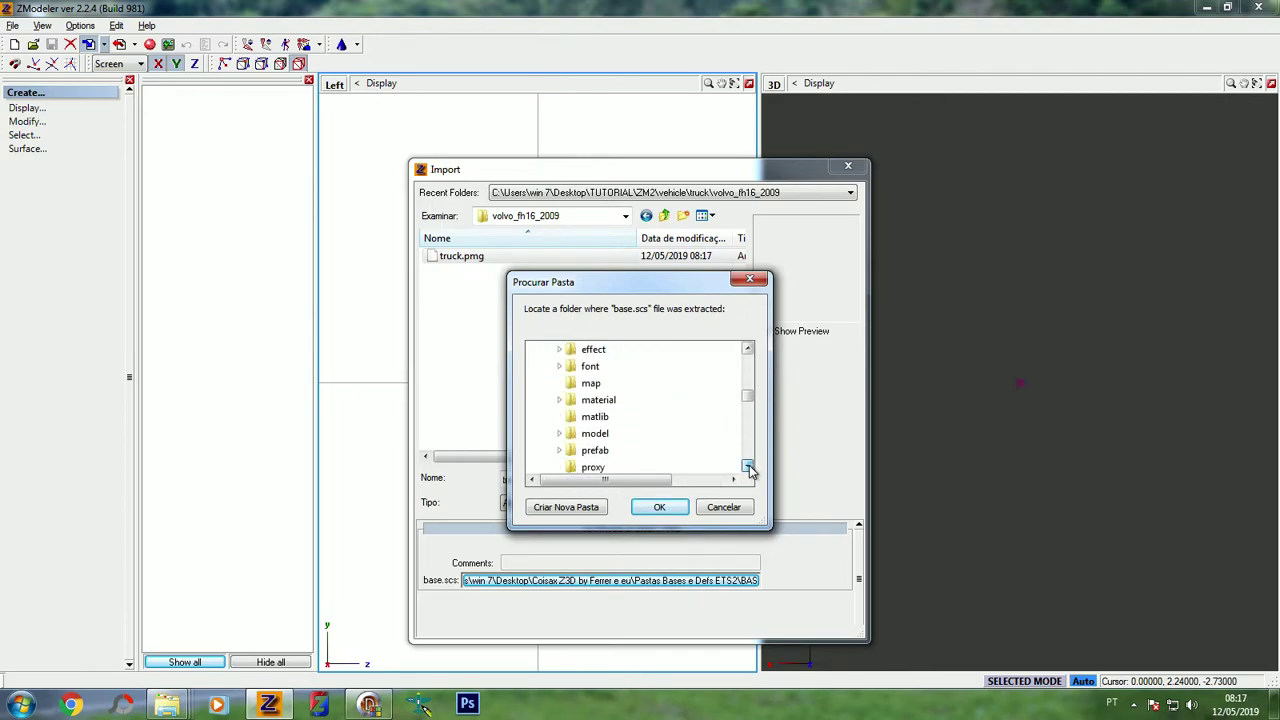
scroll(596, 455, "down", 6)
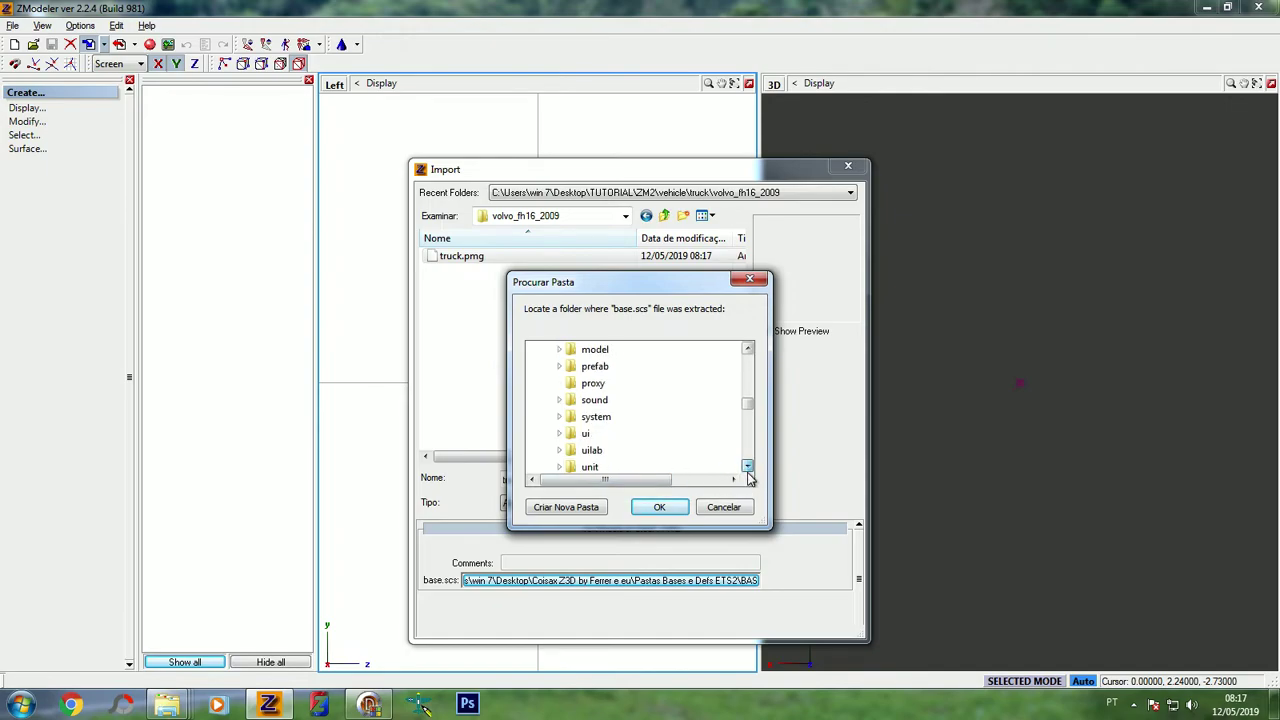
scroll(747, 349, "up", 9)
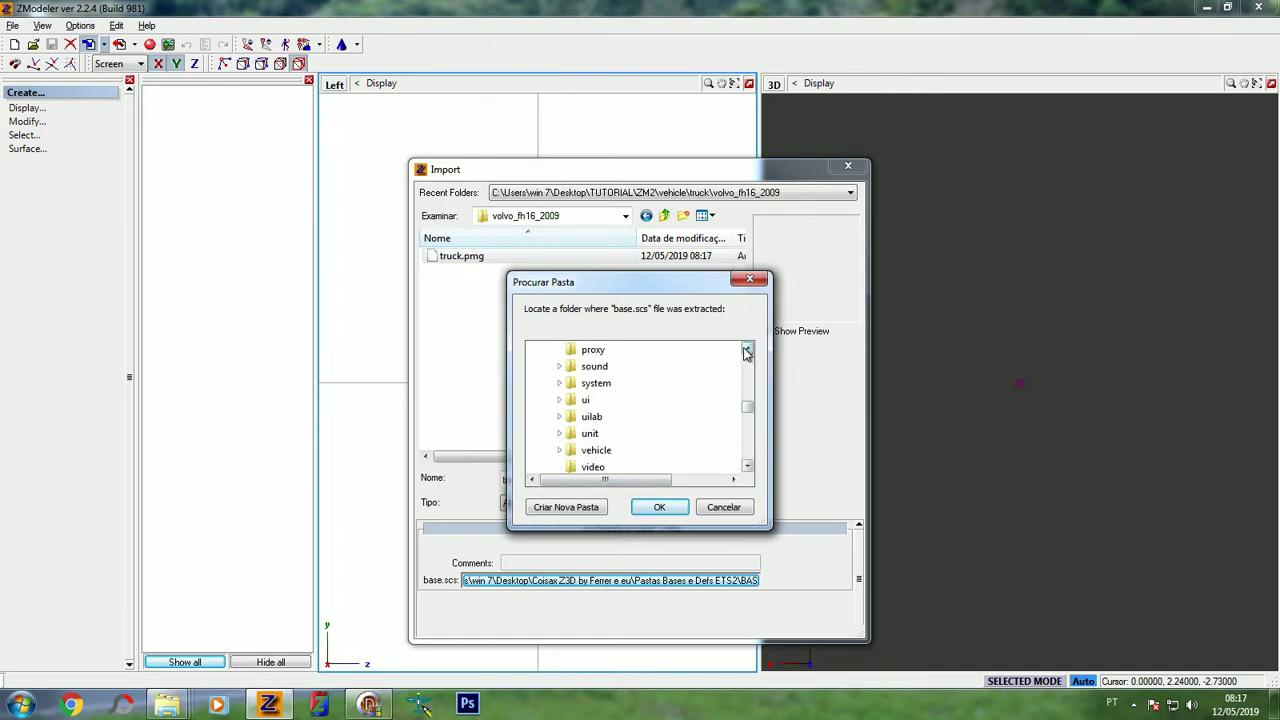
scroll(747, 349, "up", 4)
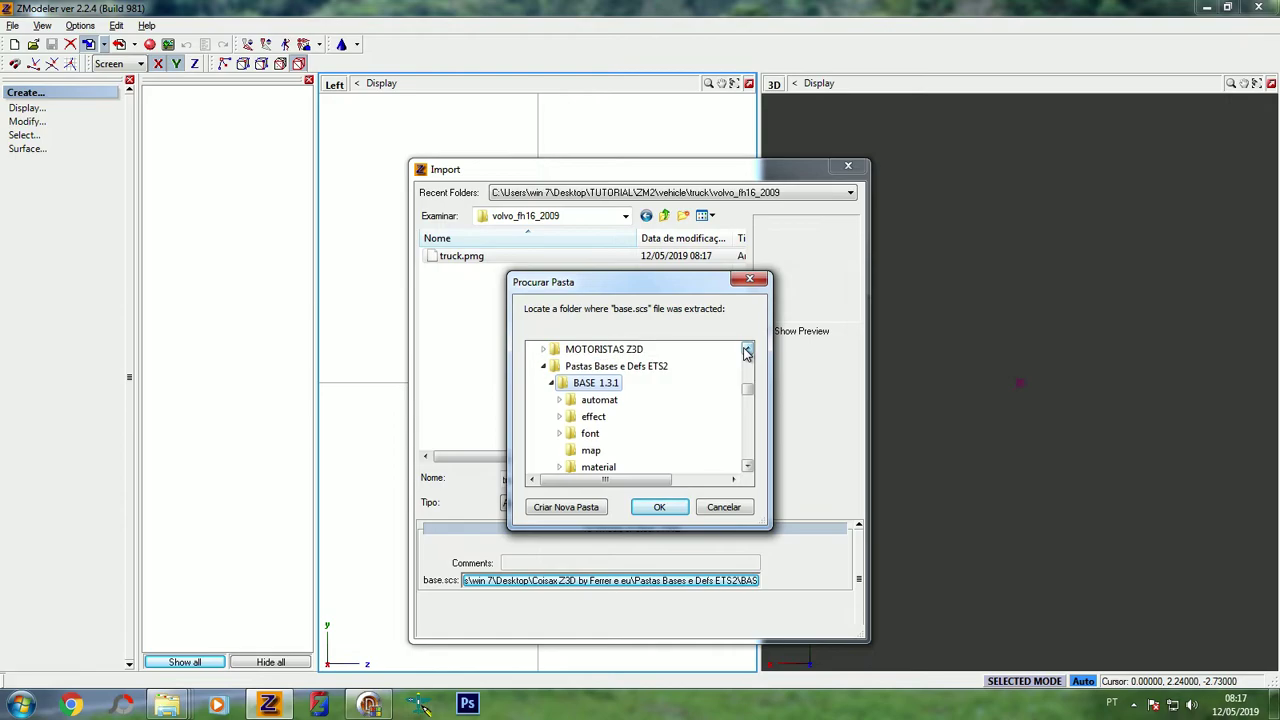
left_click(660, 507)
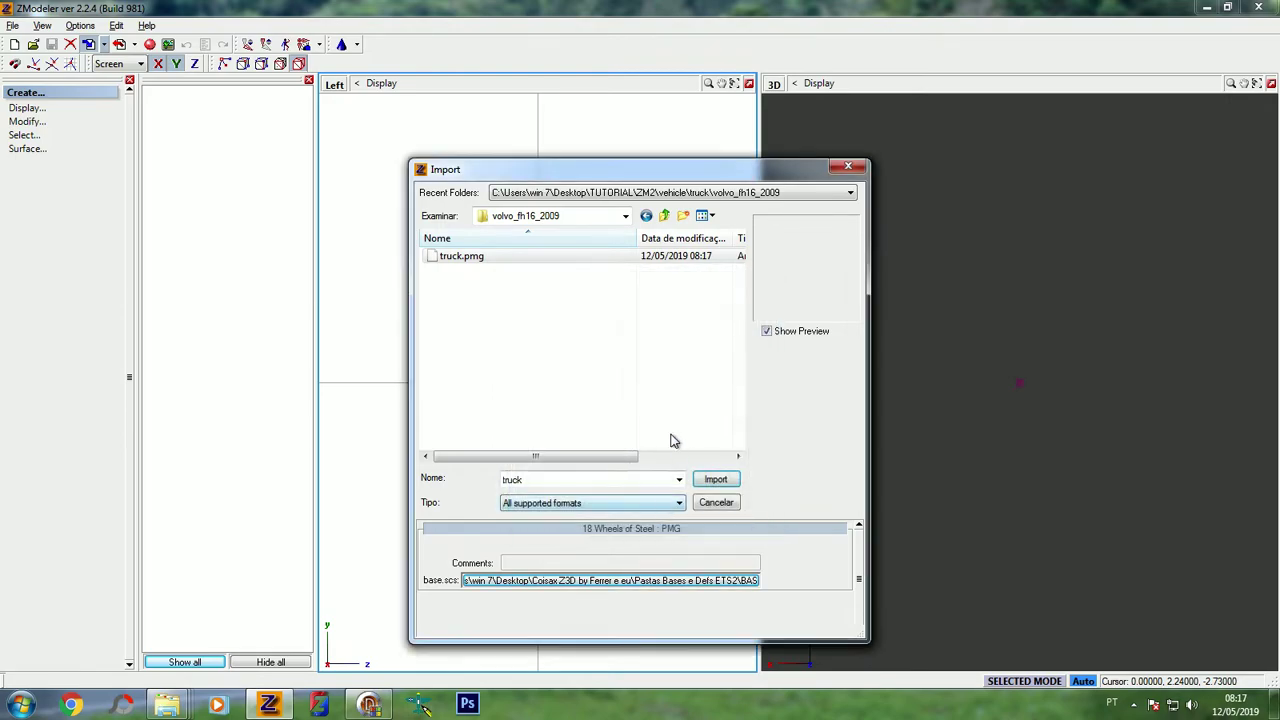
left_click(716, 480)
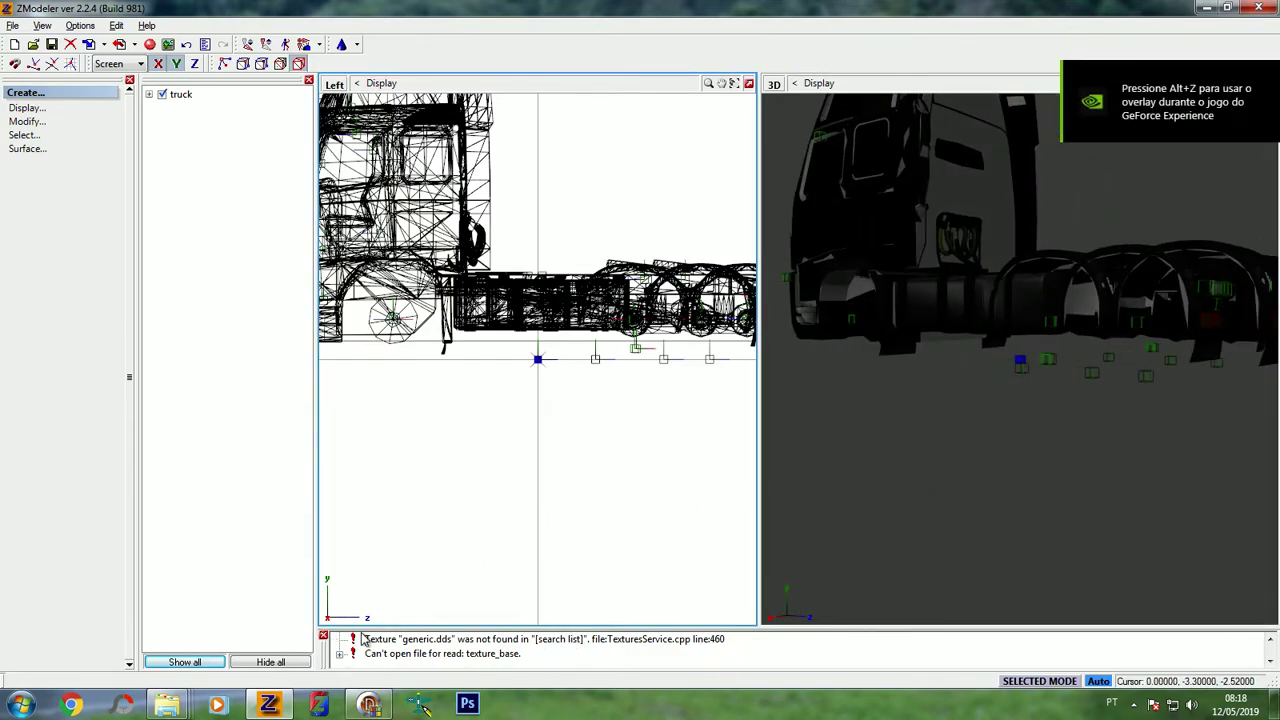
Examine the imported truck model in the side and 3D views and expand the truck node to see its parts
middle_click_drag(997, 455, 929, 344)
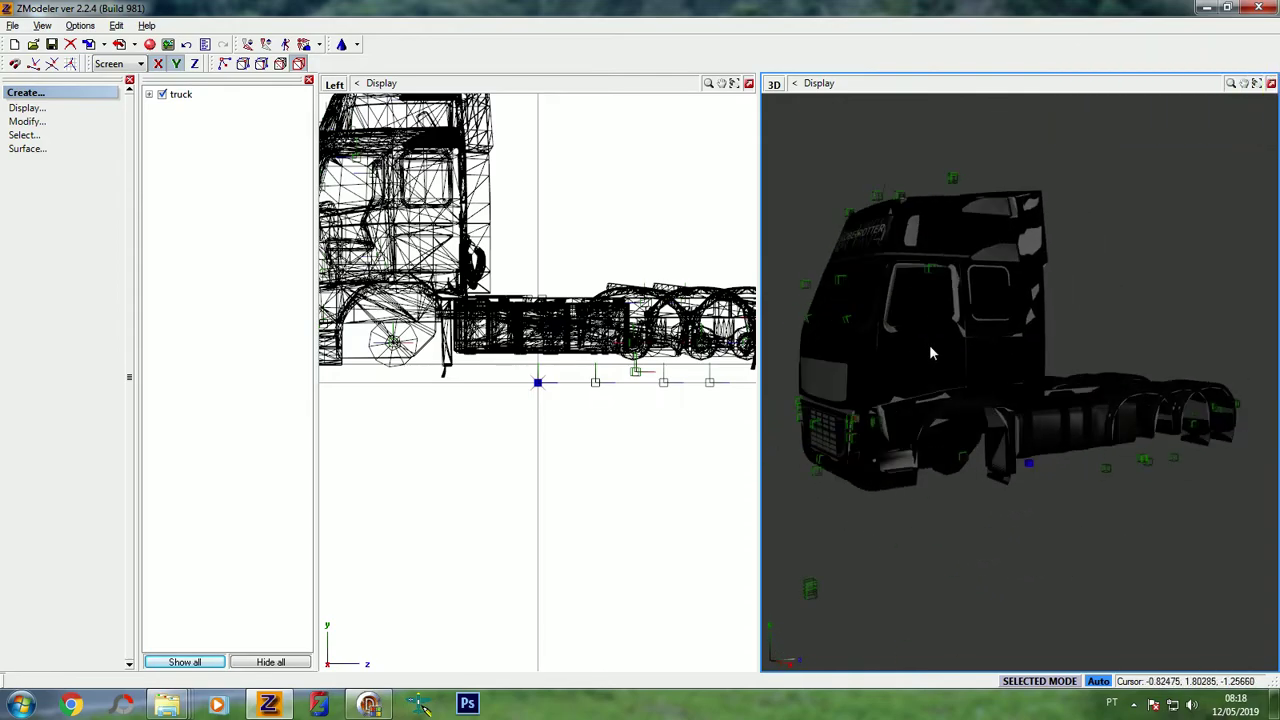
scroll(500, 490, "down", 4)
scroll(529, 394, "up", 3)
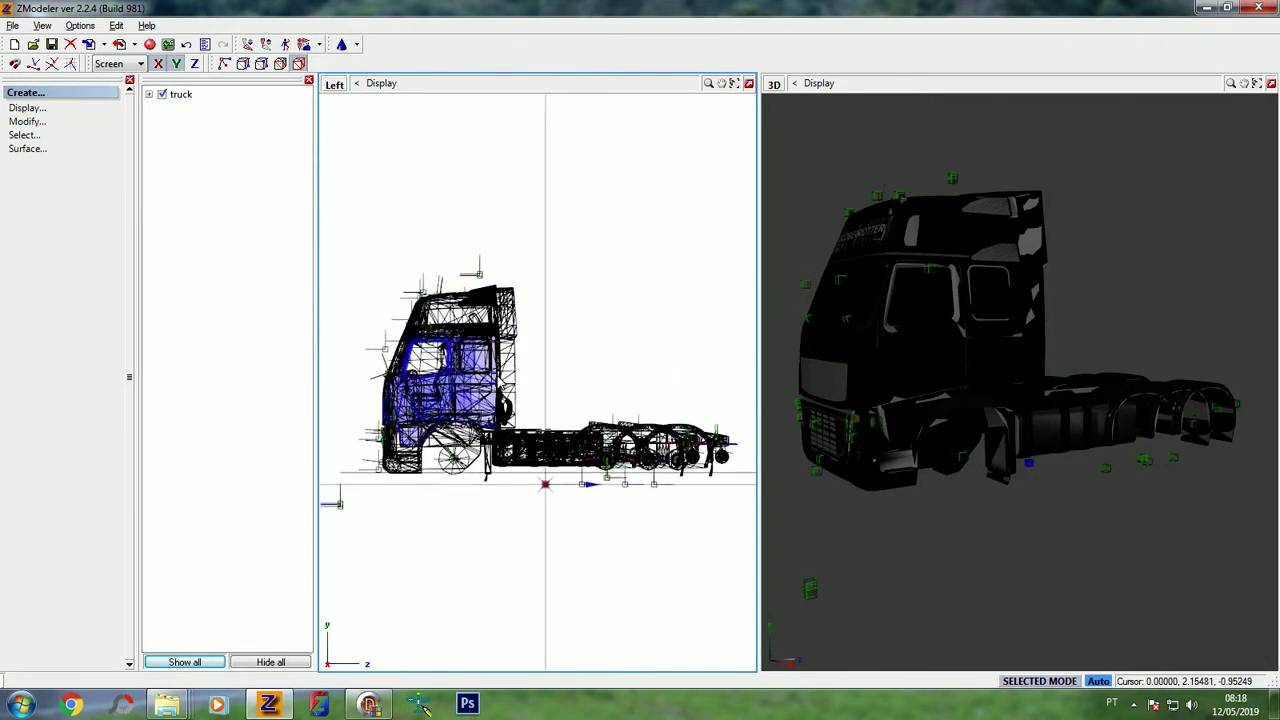
left_click(148, 94)
left_click(182, 143)
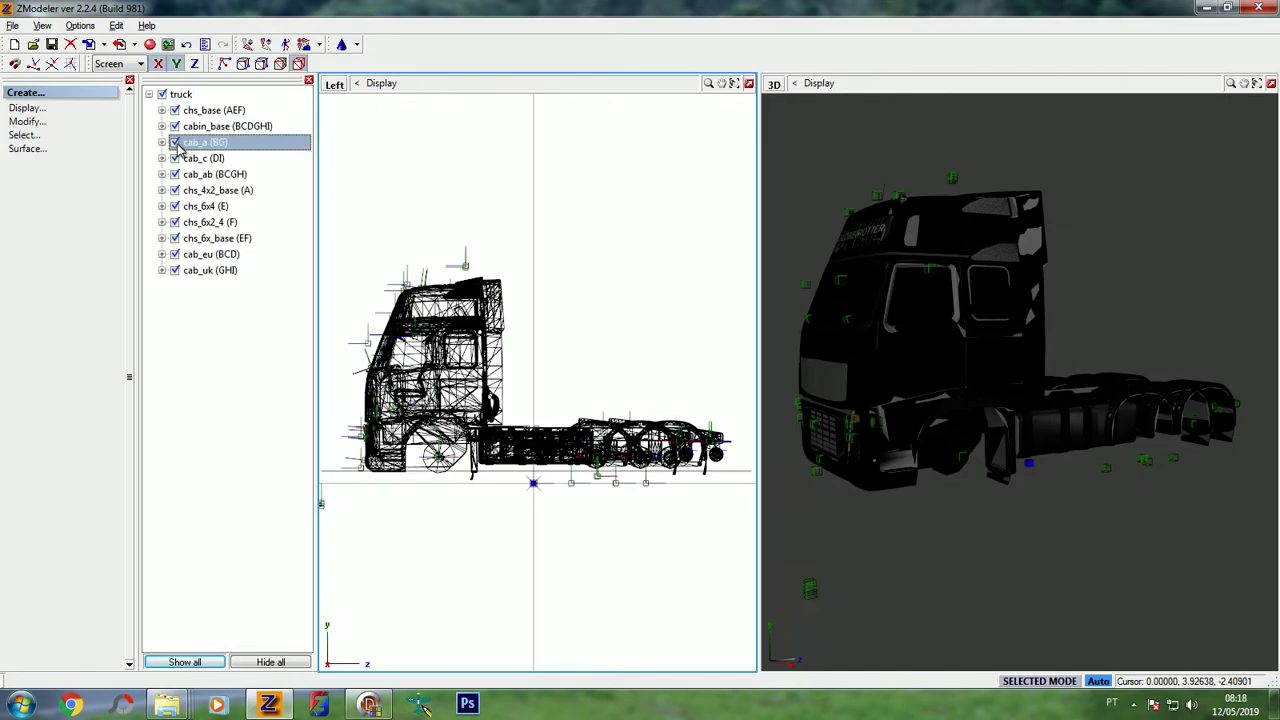
left_click_drag(176, 147, 182, 195)
middle_click_drag(1055, 456, 995, 350)
Open the Materials Editor and review the texture layers of the truck's color and glass_ex (glass) materials
left_click(149, 44)
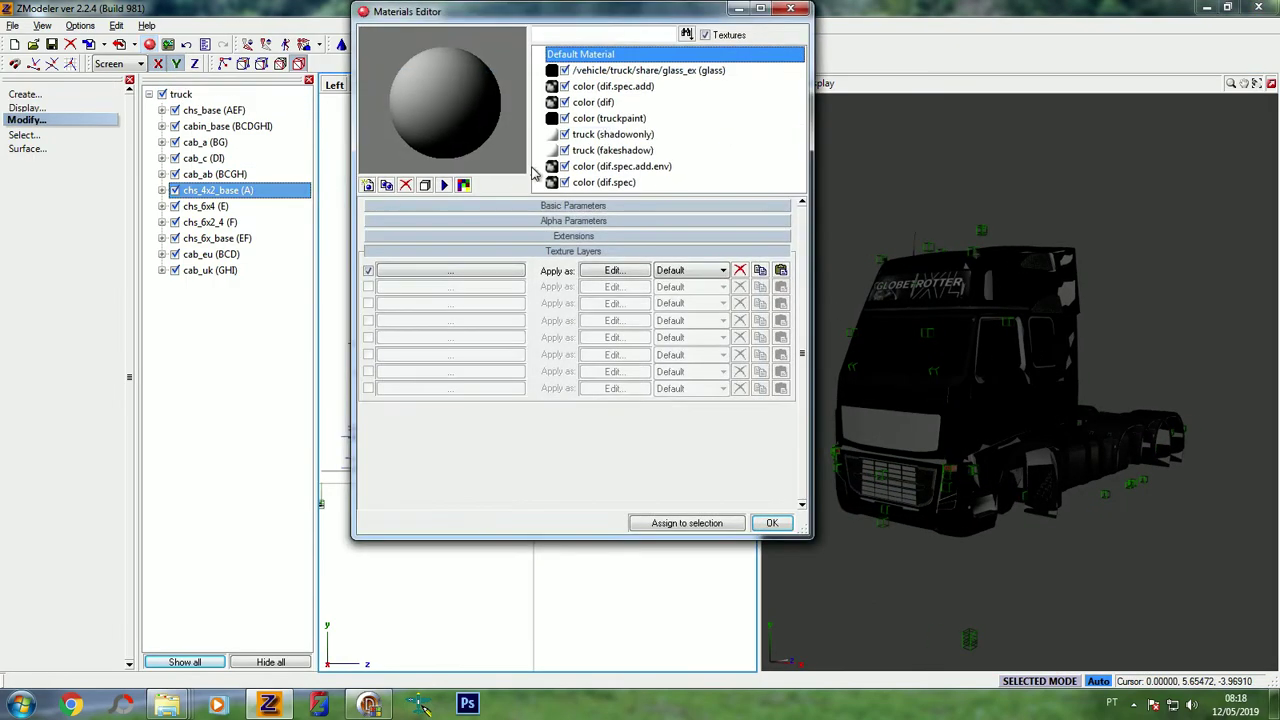
left_click_drag(630, 12, 996, 96)
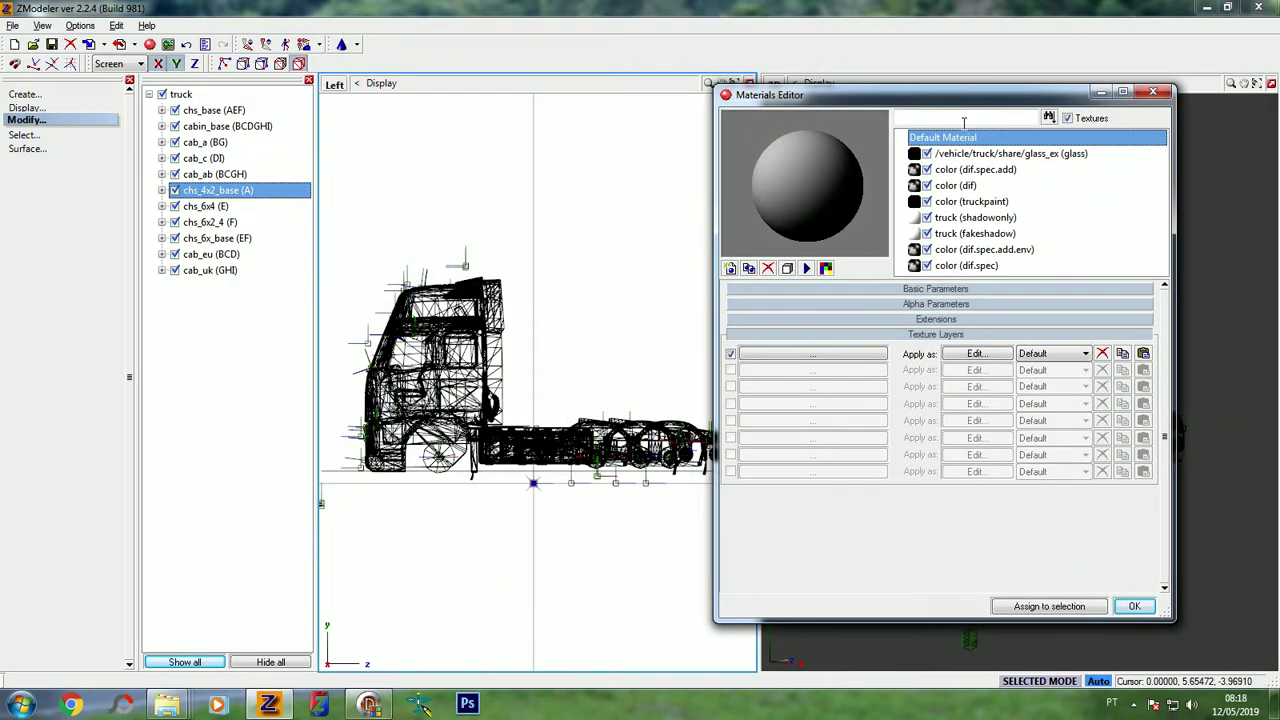
left_click(1005, 171)
left_click(966, 188)
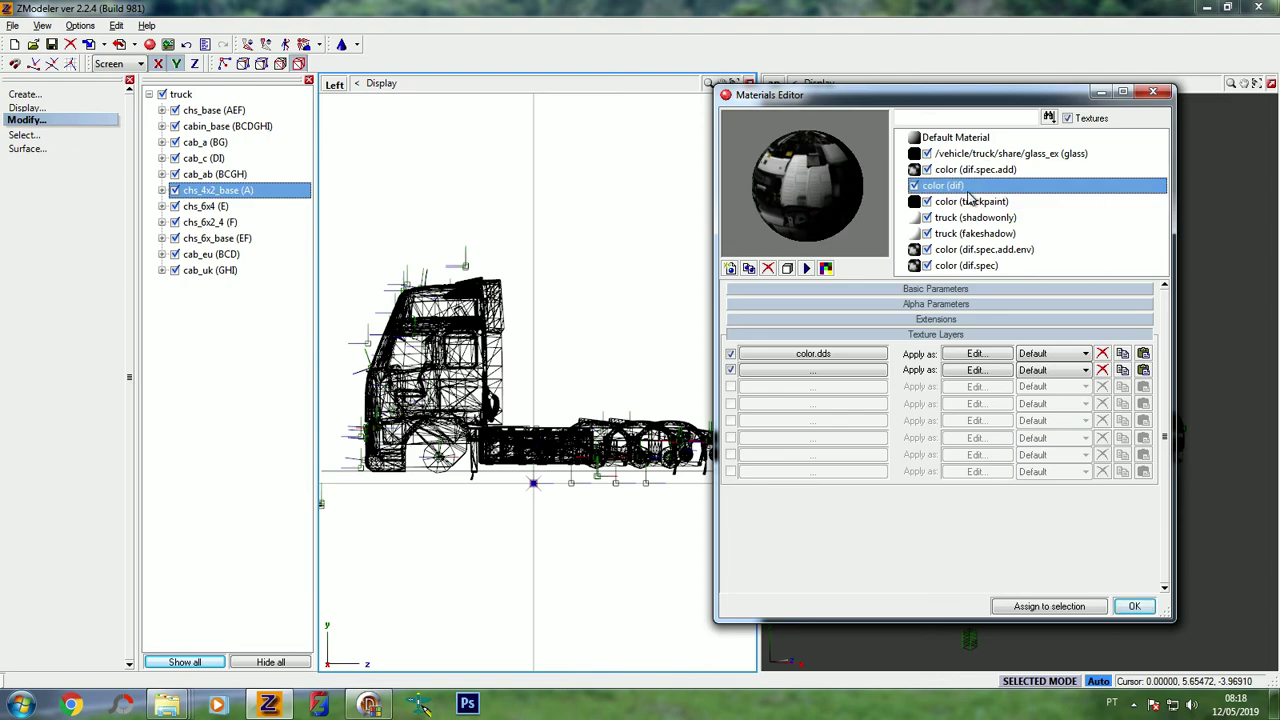
left_click(972, 201)
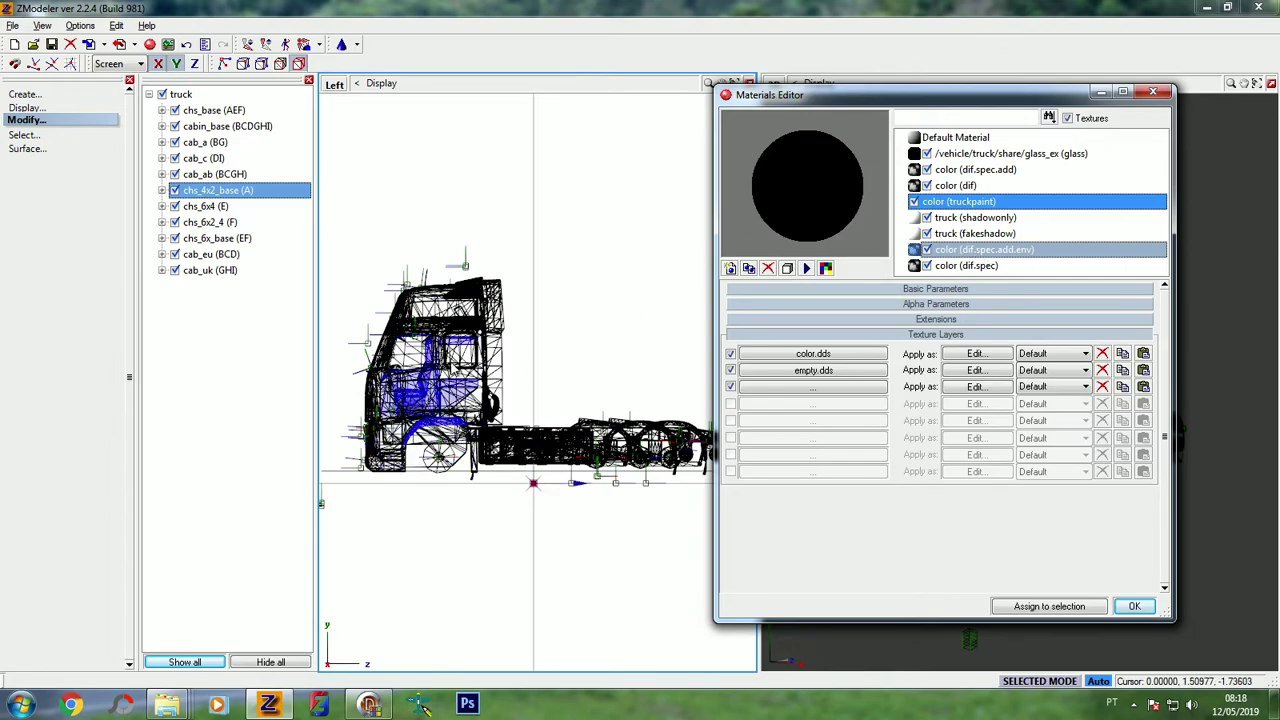
left_click(1000, 262)
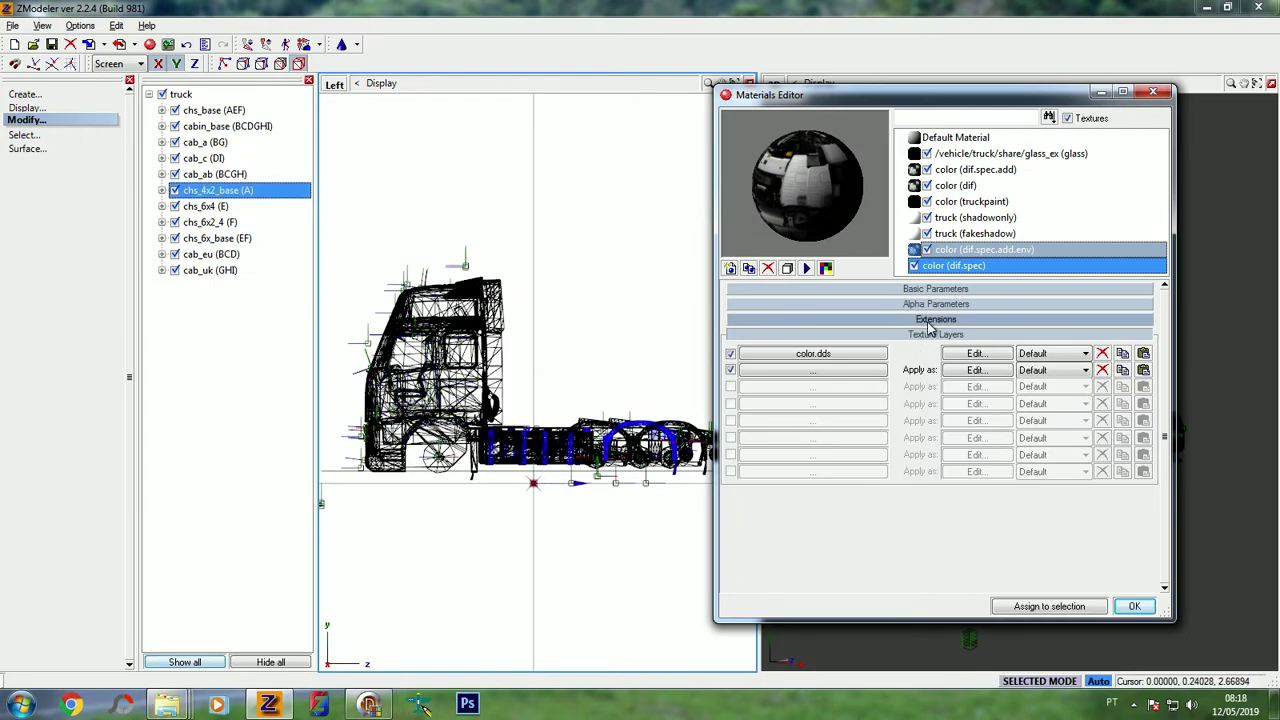
left_click(1002, 153)
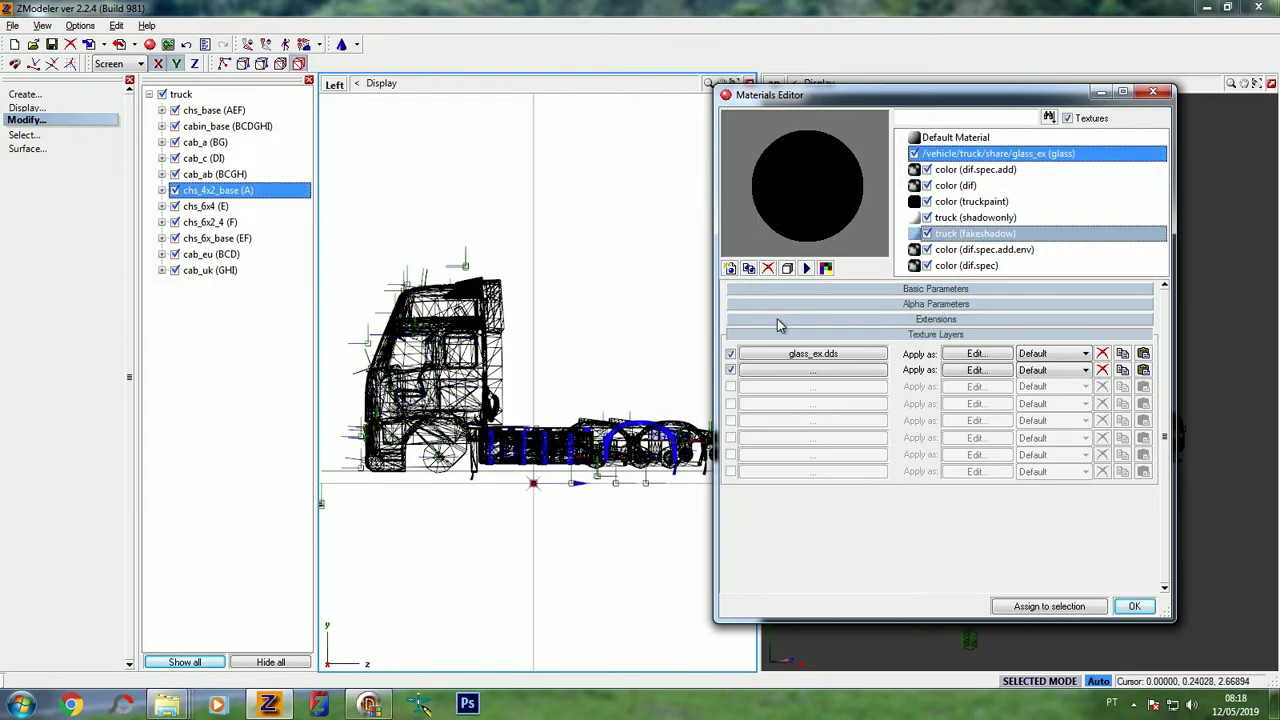
Move the Materials Editor clear of the 3D view and switch off the glass_ex (glass) and truck (shadowonly) materials
left_click_drag(1063, 101, 633, 173)
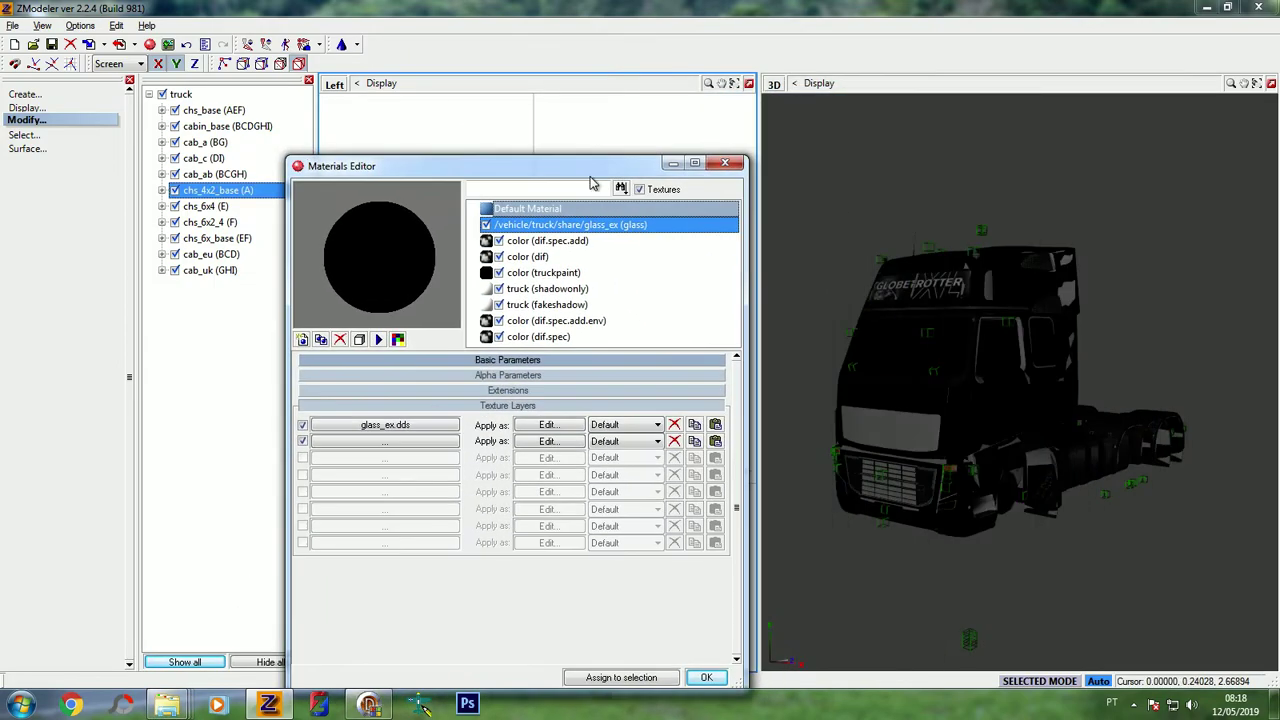
left_click(487, 225)
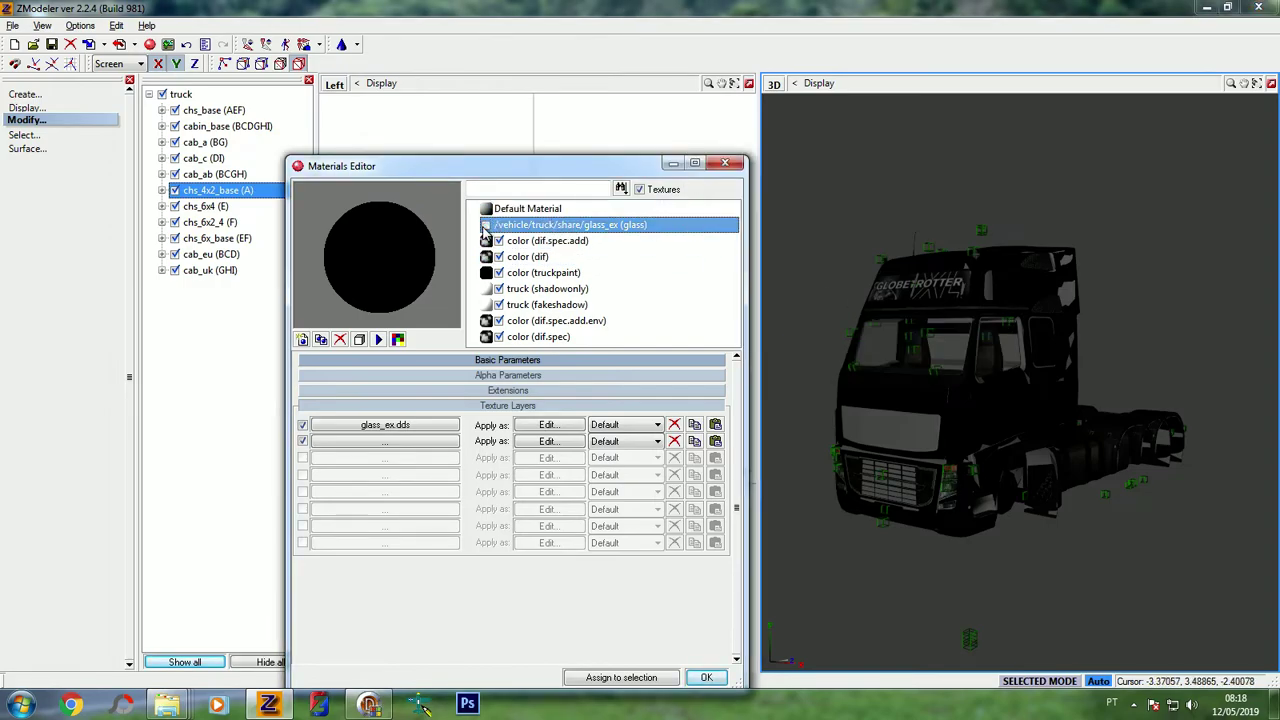
left_click(561, 290)
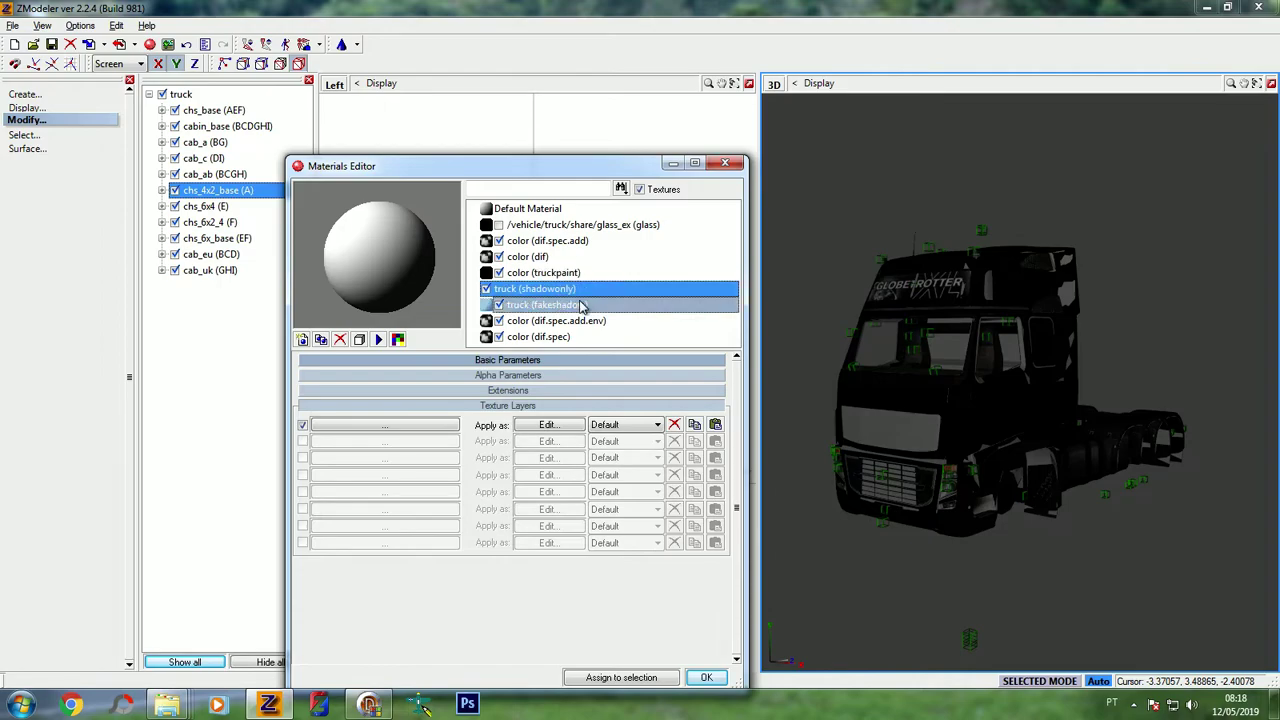
left_click(486, 289)
left_click(486, 289)
middle_click_drag(1095, 450, 970, 415)
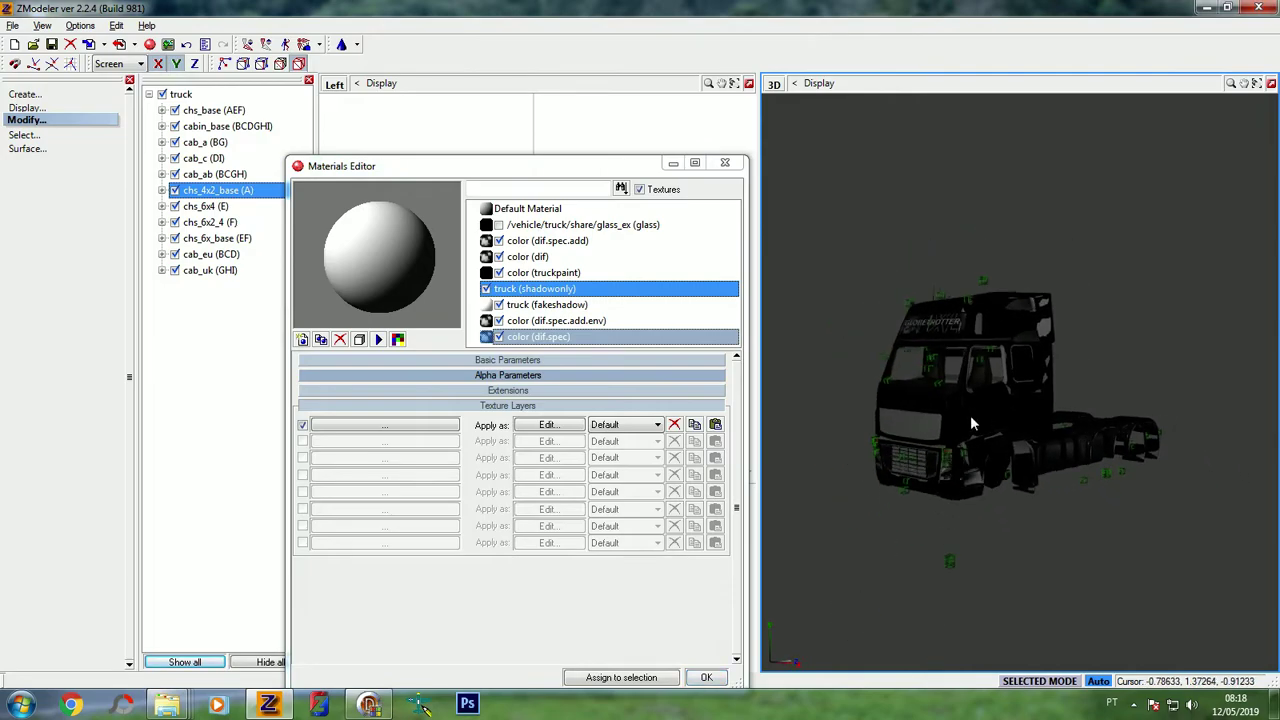
left_click(486, 289)
Switch off the truck (fakeshadow) material and inspect the truck from underneath and from the front
left_click(540, 304)
middle_click_drag(1010, 450, 1060, 440)
left_click(486, 305)
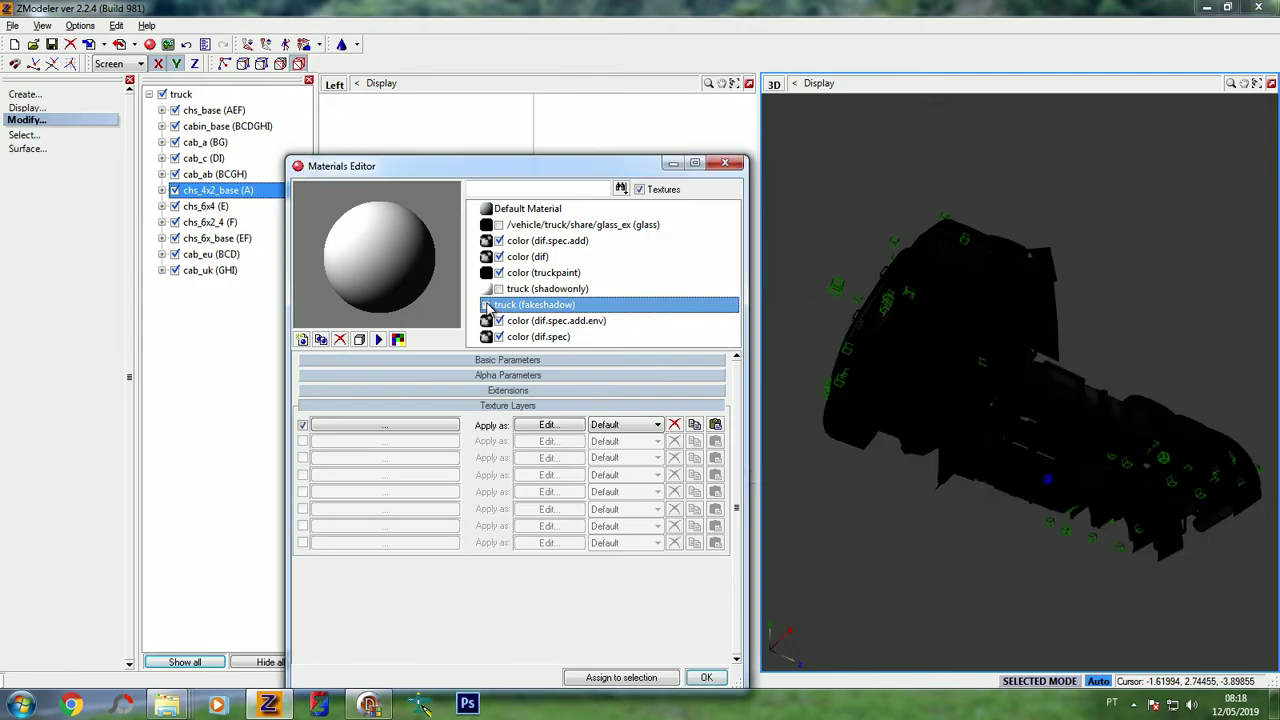
middle_click_drag(1194, 486, 990, 420)
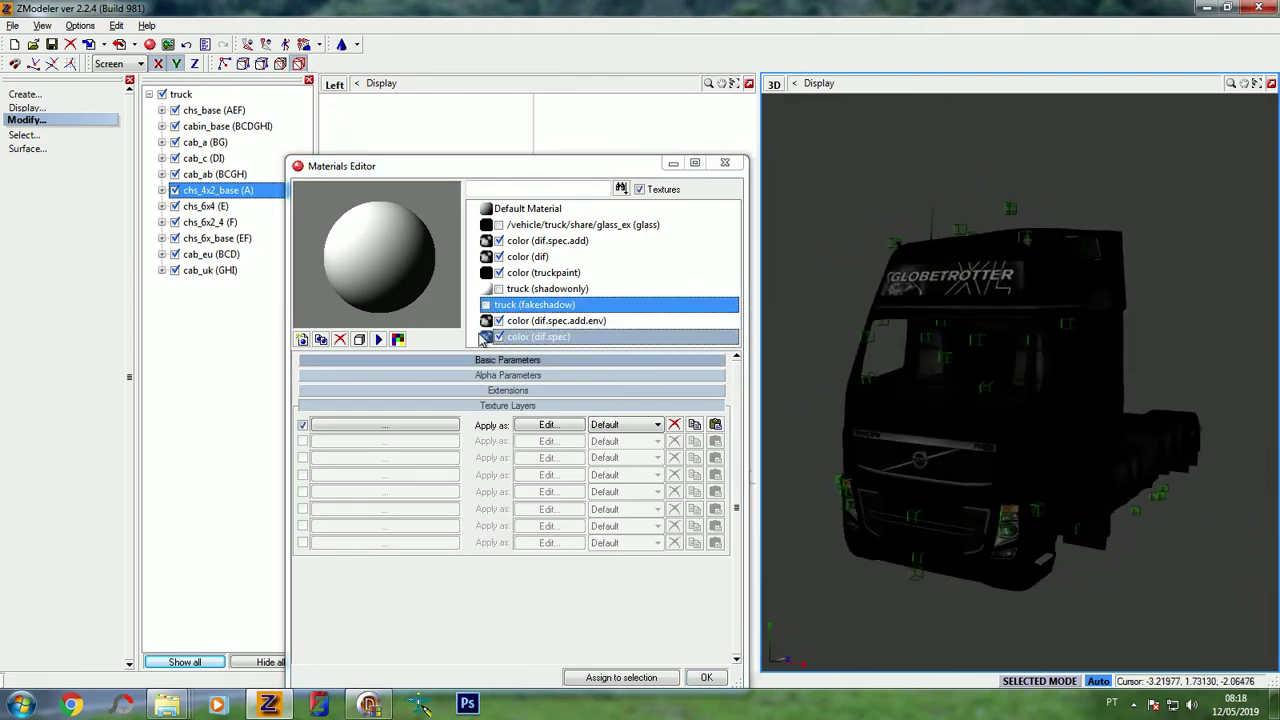
Toggle the color (dif.spec.add.env) material off and back on to check which truck parts use it
left_click(578, 321)
left_click(487, 321)
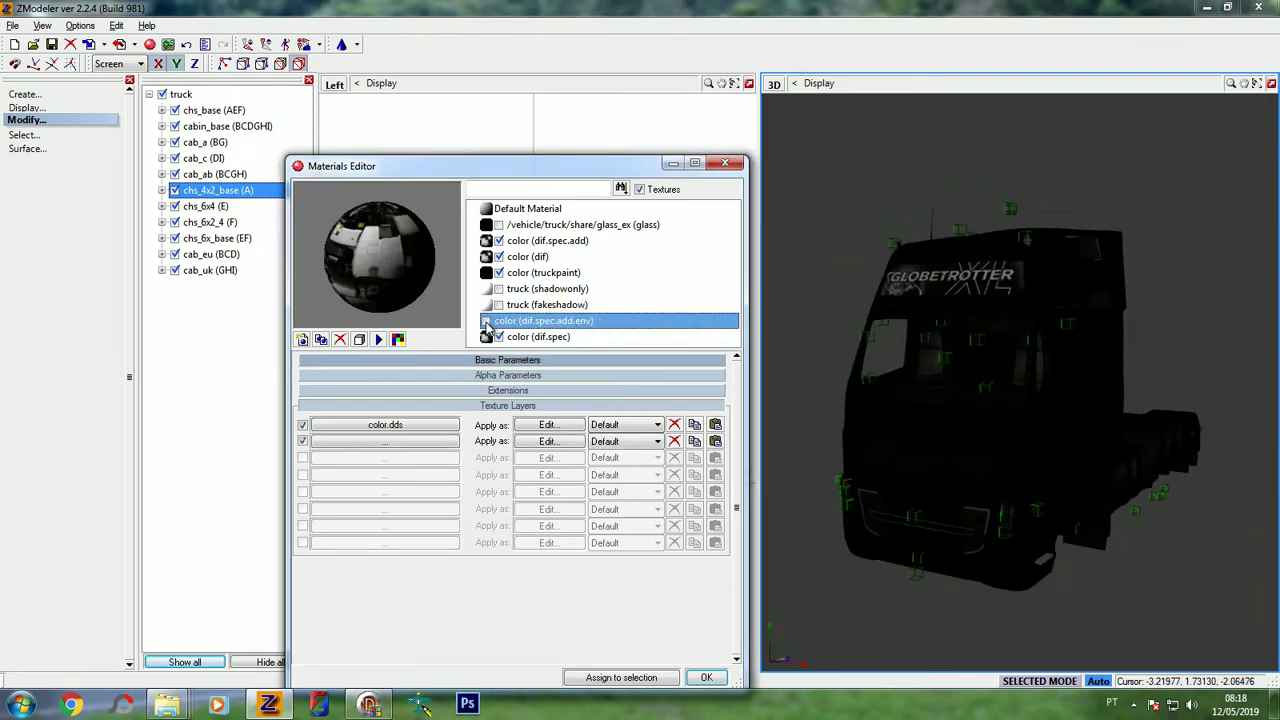
left_click(487, 321)
left_click(487, 321)
left_click(487, 321)
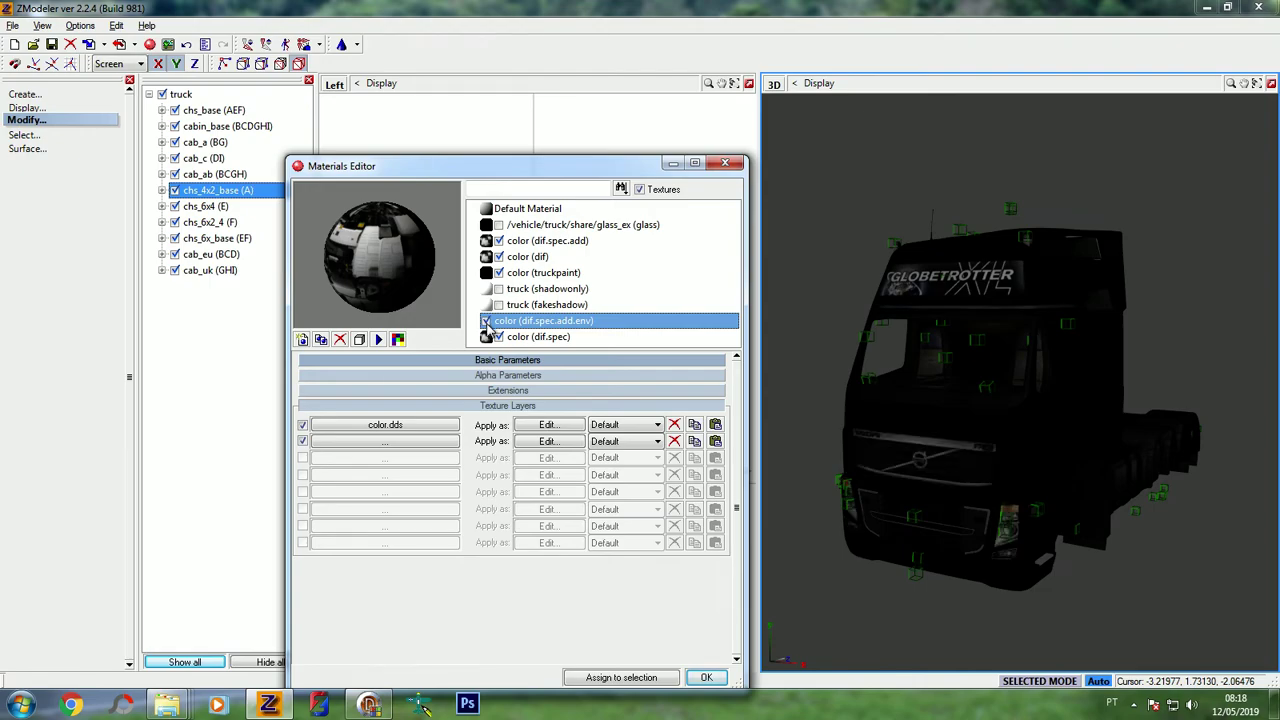
Check the color (dif.spec), (truckpaint), (dif), (dif.spec.add) and (dif.spec.add.env) materials against the truck in the 3D view
left_click(526, 337)
left_click(530, 273)
left_click(536, 259)
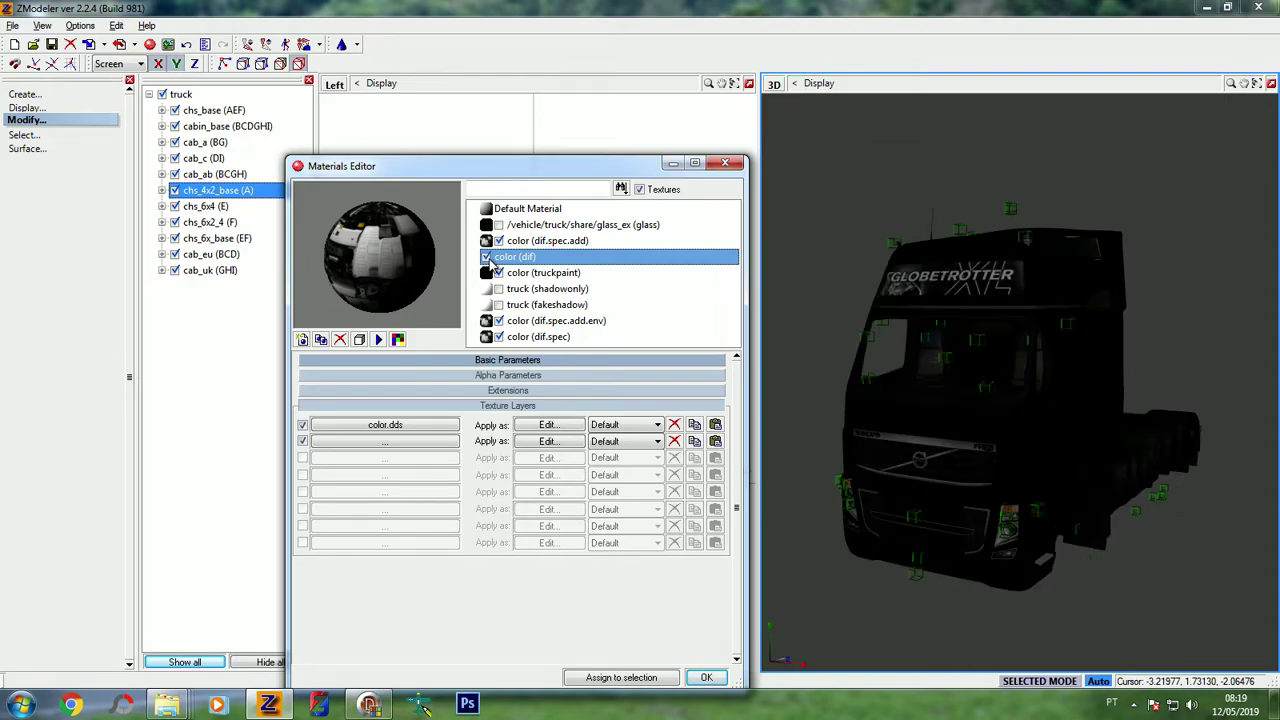
left_click(565, 241)
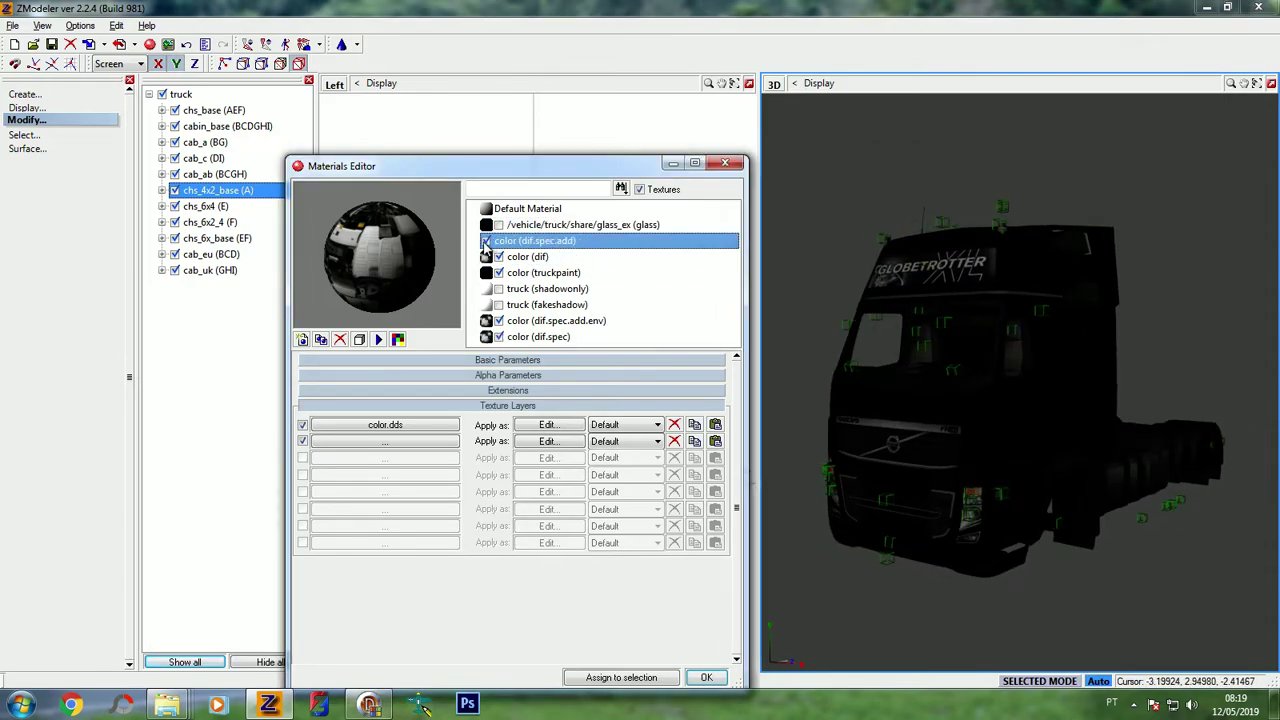
left_click(485, 242)
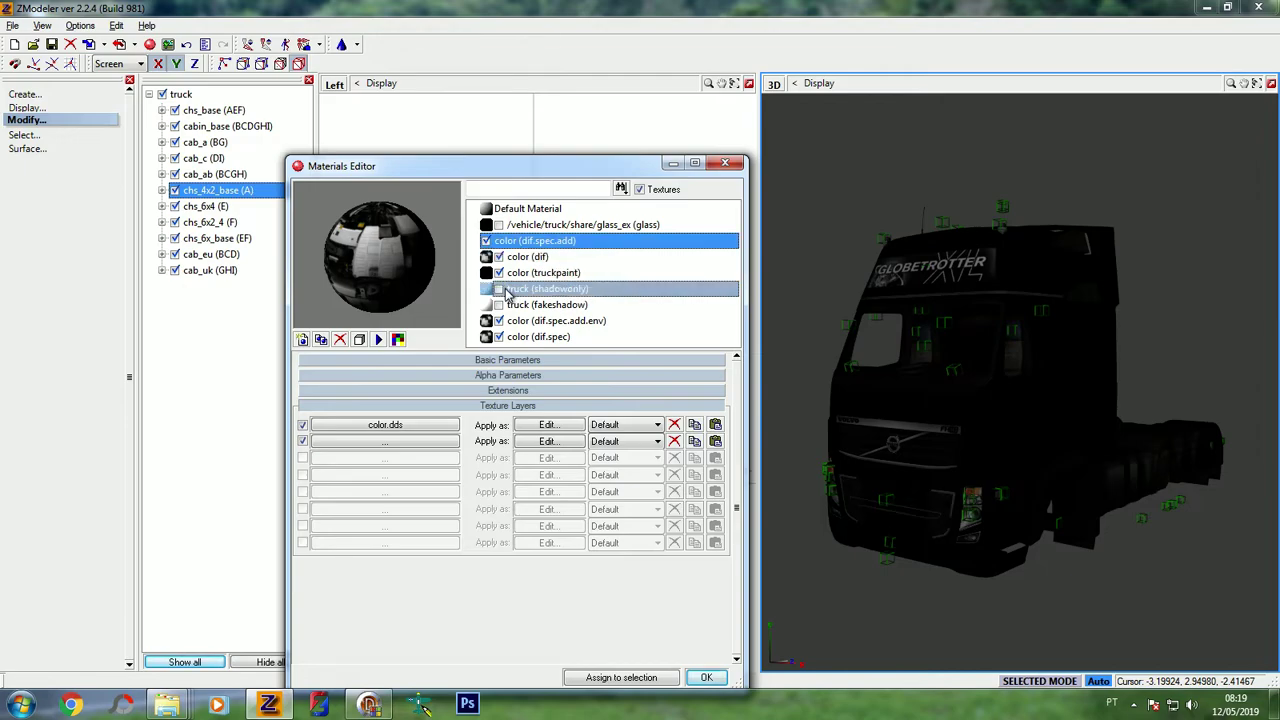
left_click(520, 321)
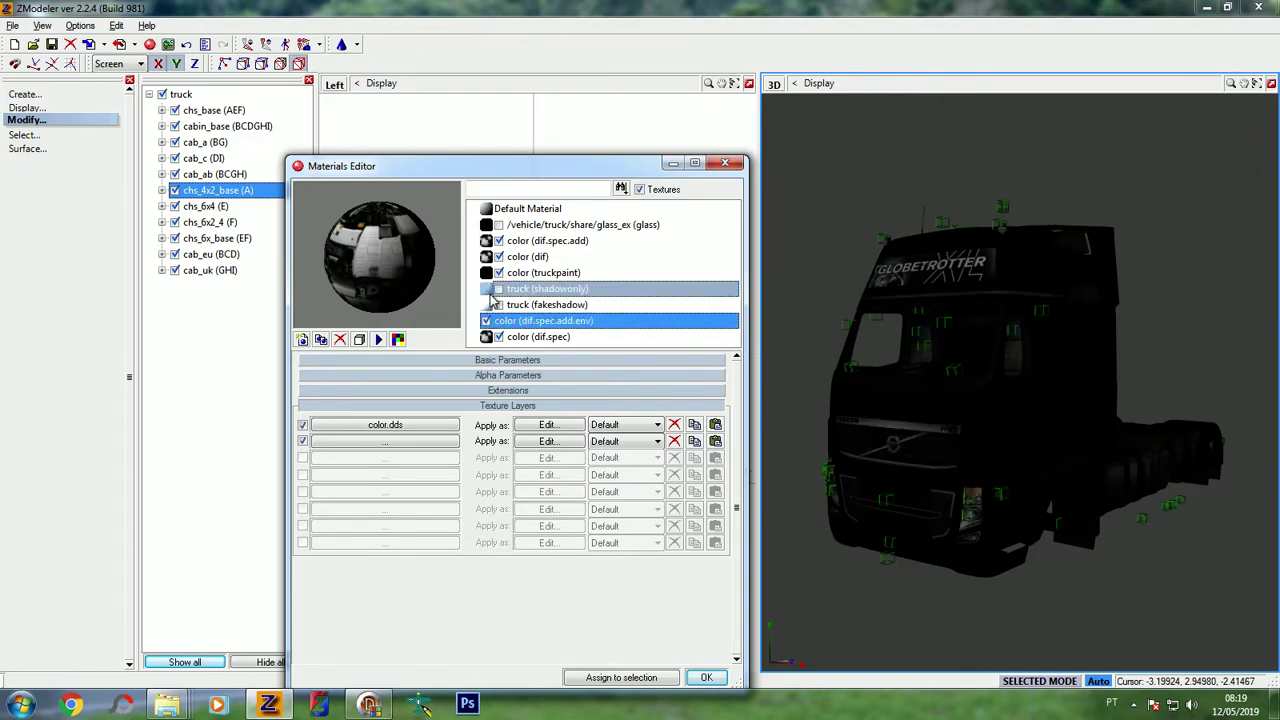
Toggle the color (truckpaint) material off and back on to check the painted parts, and close the Materials Editor
left_click(488, 276)
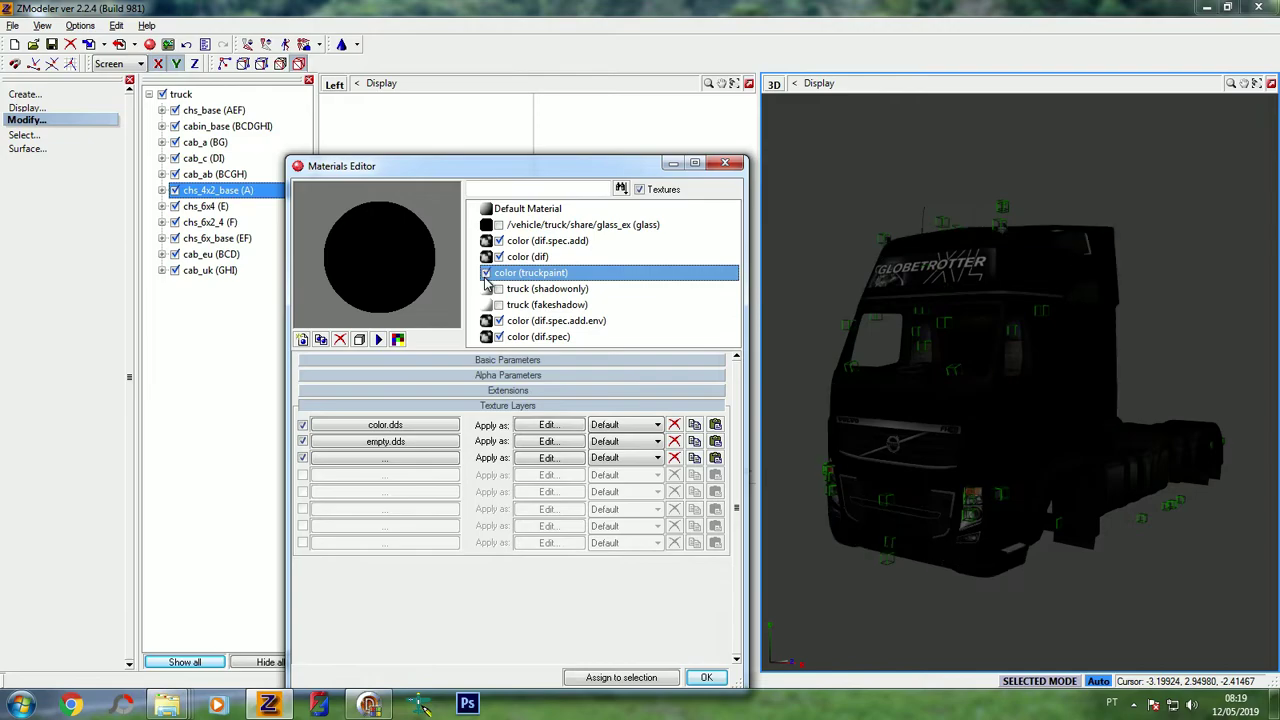
left_click(486, 273)
left_click(1132, 472)
middle_click_drag(1132, 464, 1060, 450)
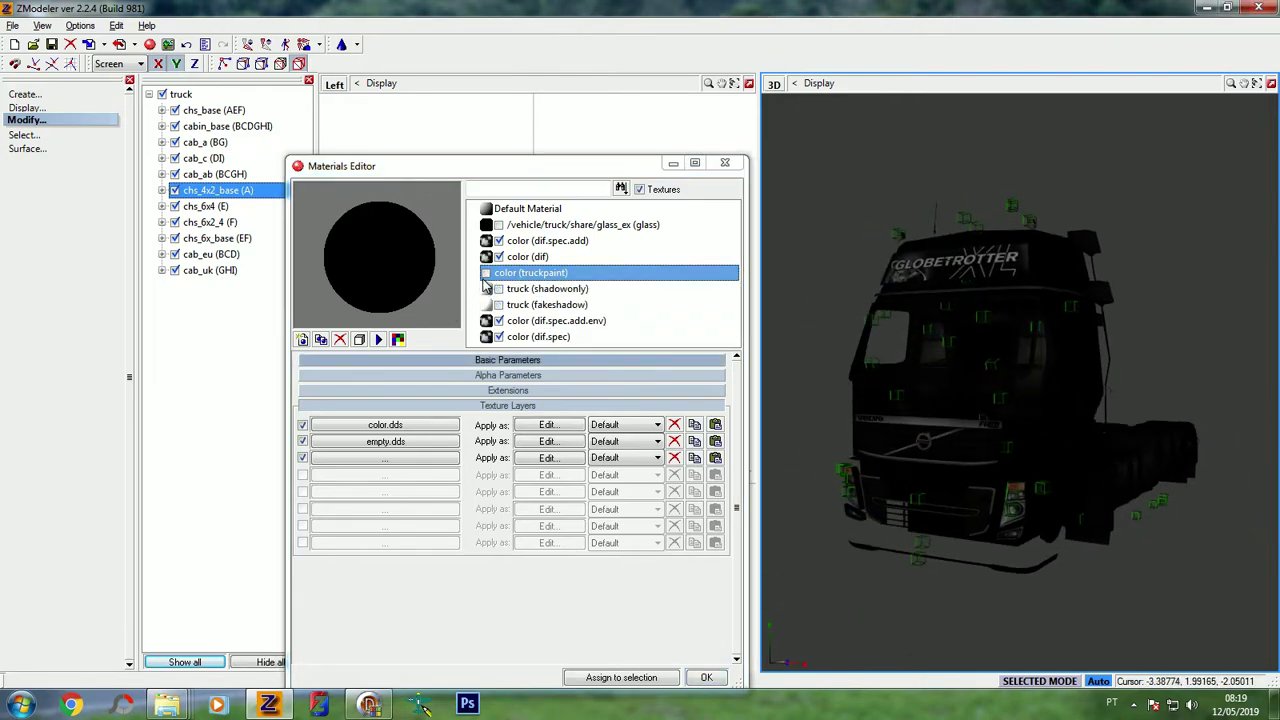
left_click(486, 273)
left_click(703, 680)
middle_click_drag(930, 515, 1000, 520)
scroll(547, 249, "down", 2)
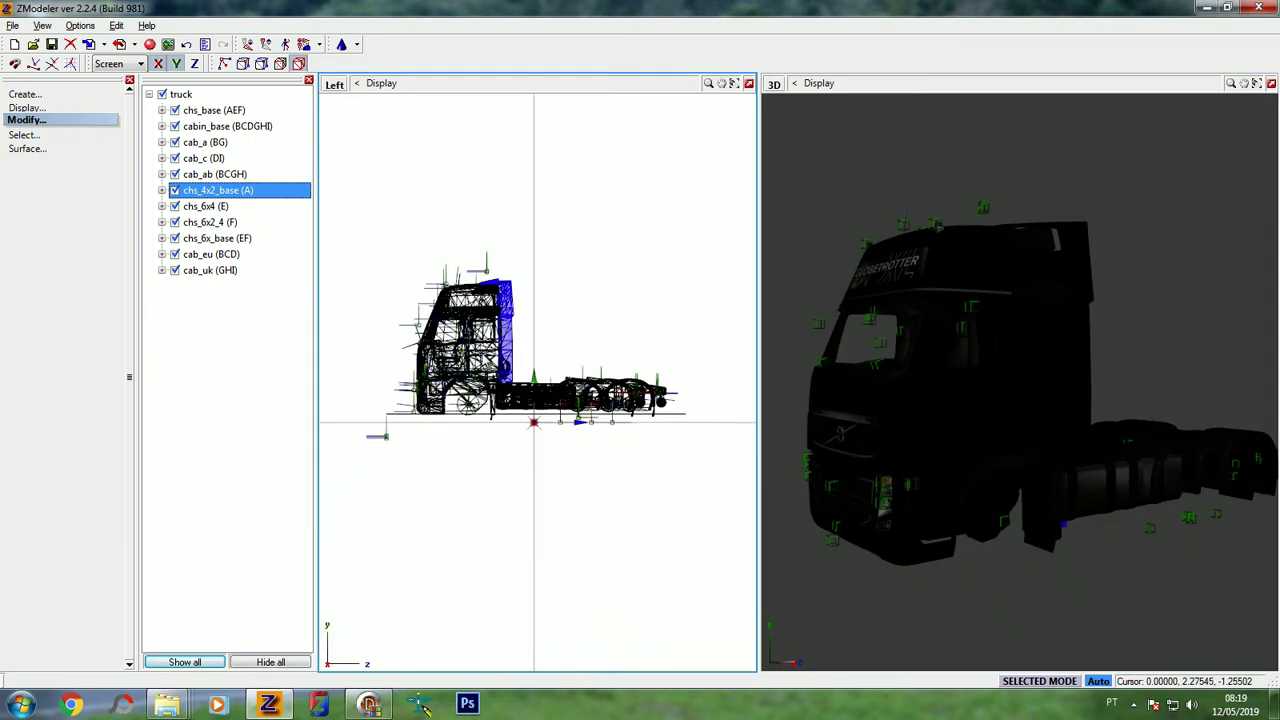
scroll(514, 322, "up", 3)
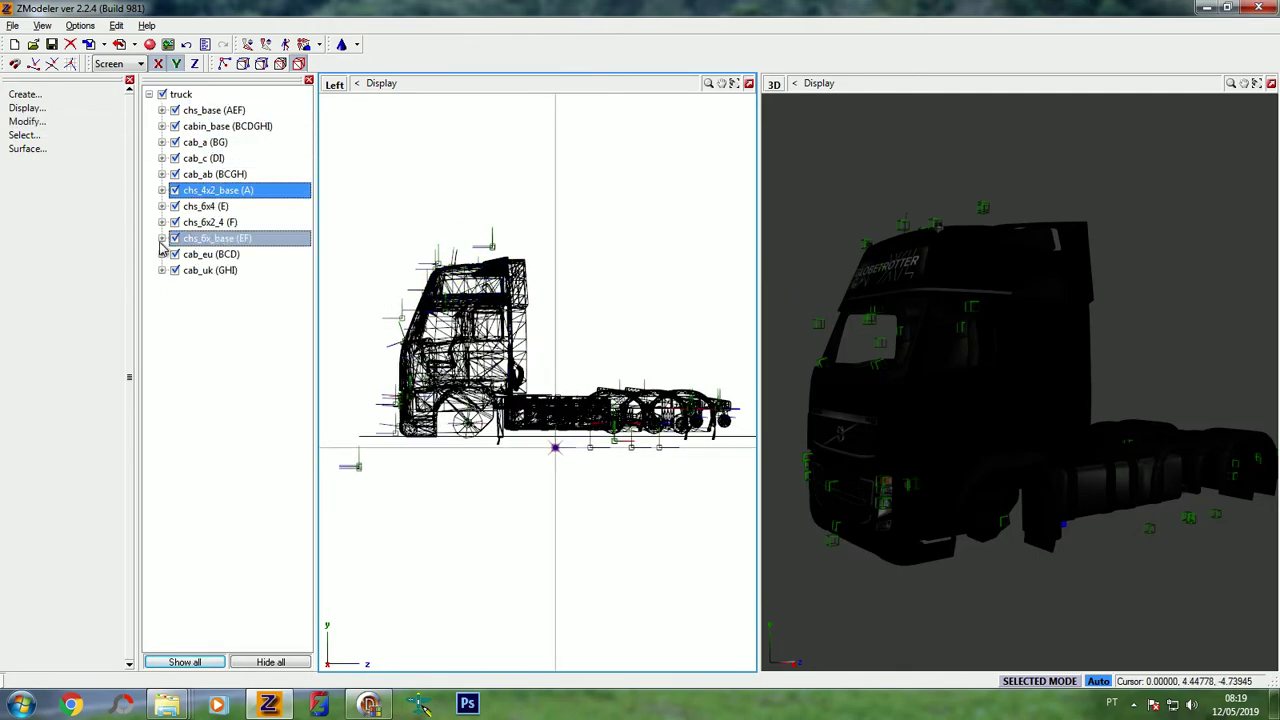
Hide the chs_4x2_base (A) chassis and the cab_uk (GHI) group, and check which parts belong to cab_a (BG)
left_click(175, 190)
left_click(175, 190)
left_click(175, 190)
left_click(175, 190)
left_click(175, 190)
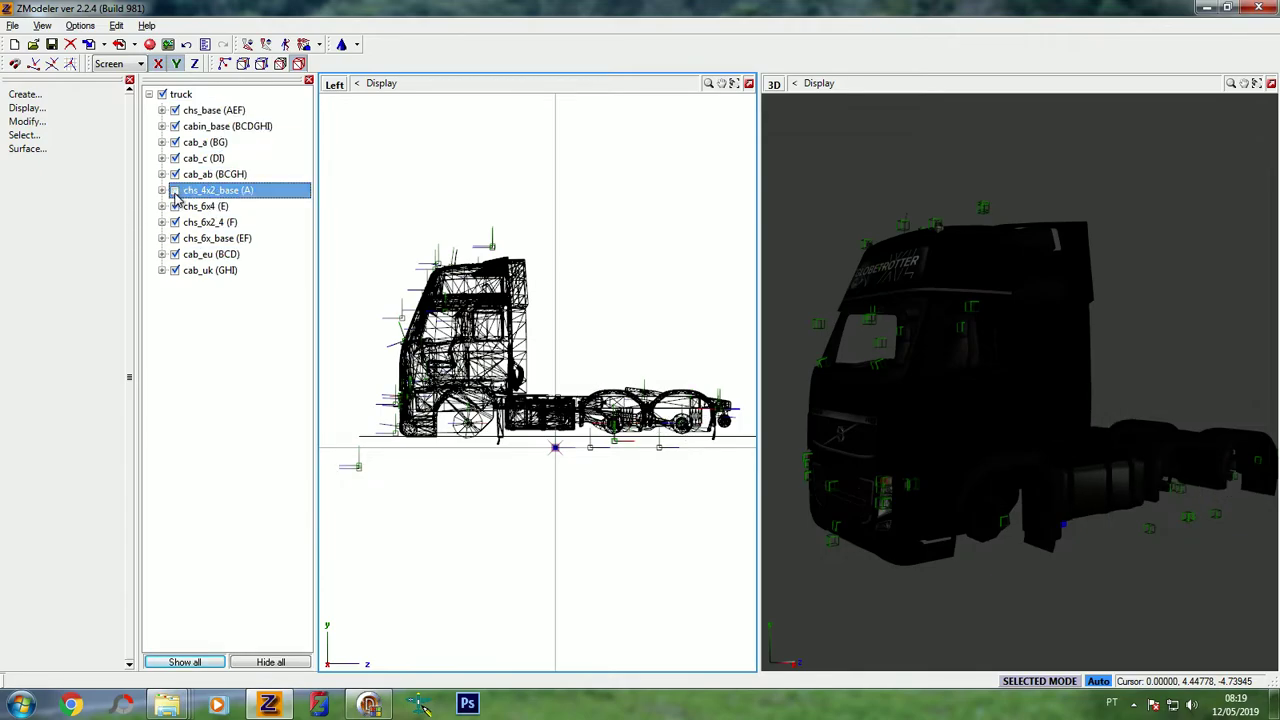
left_click(175, 270)
left_click(175, 142)
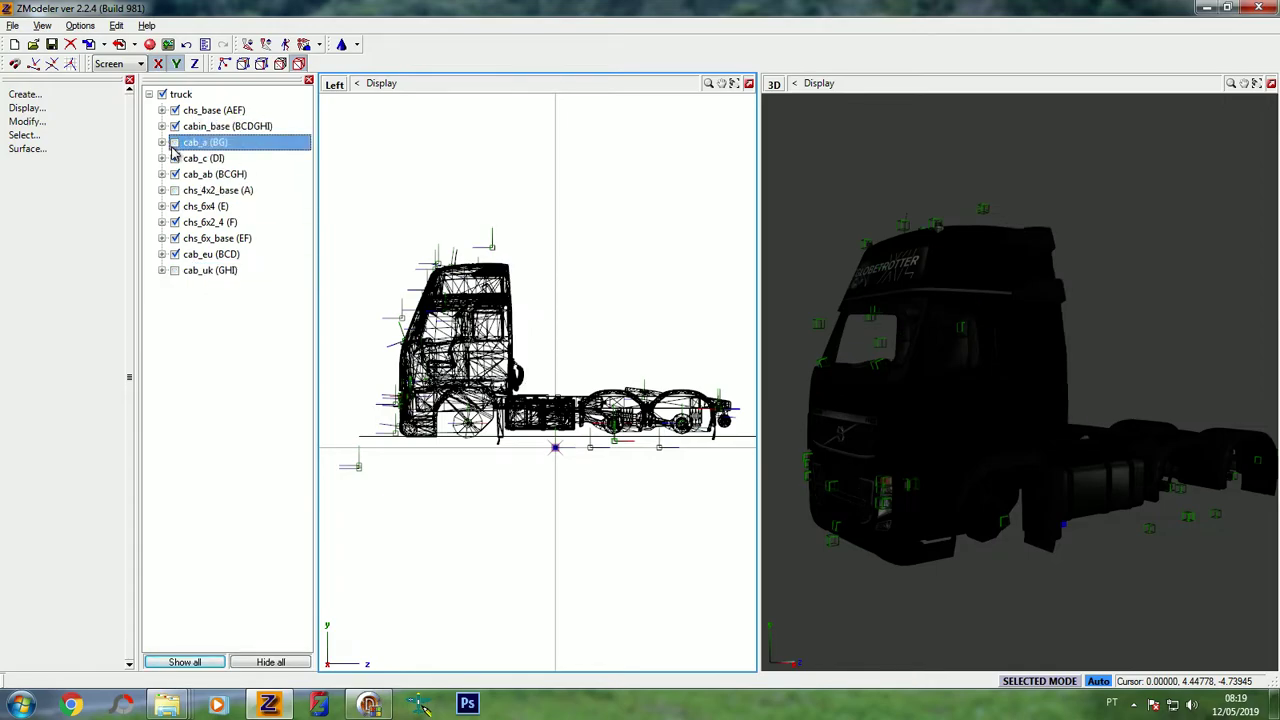
left_click(175, 142)
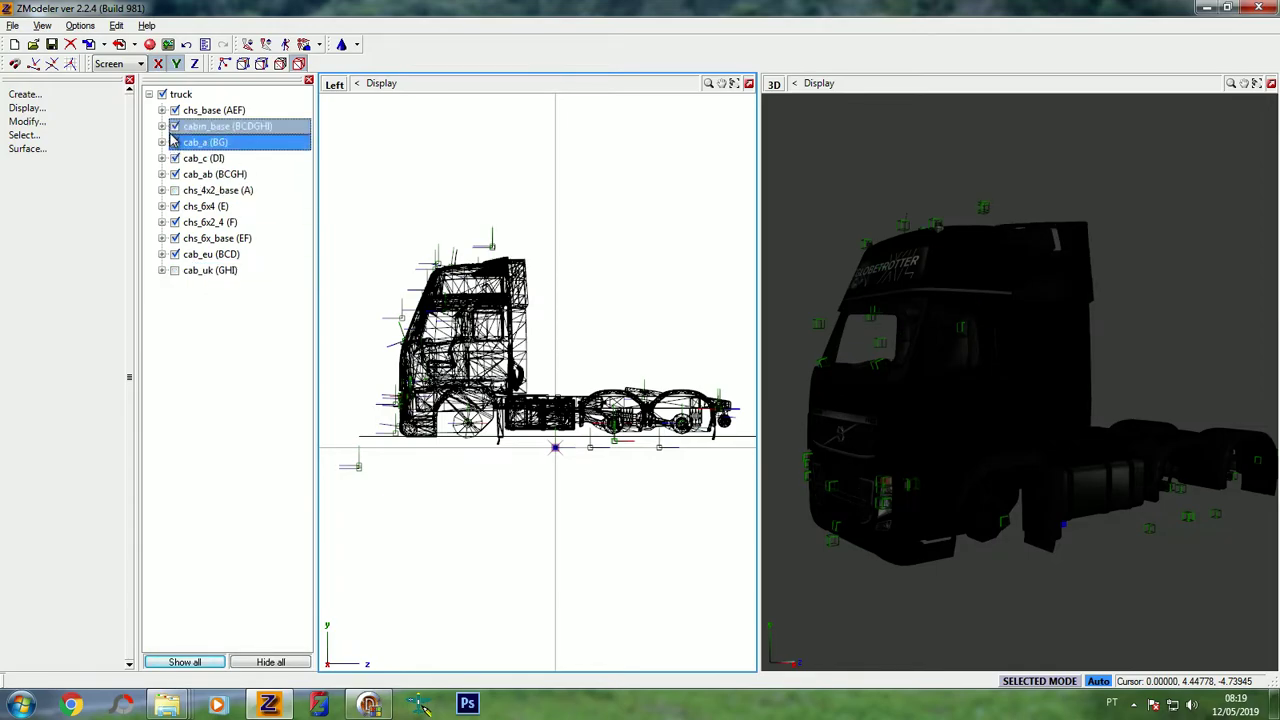
Hide the chs_6x4 (E) and chs_6x2_4 (F) groups, keeping chs_6x_base (EF) visible
left_click(177, 207)
left_click(176, 221)
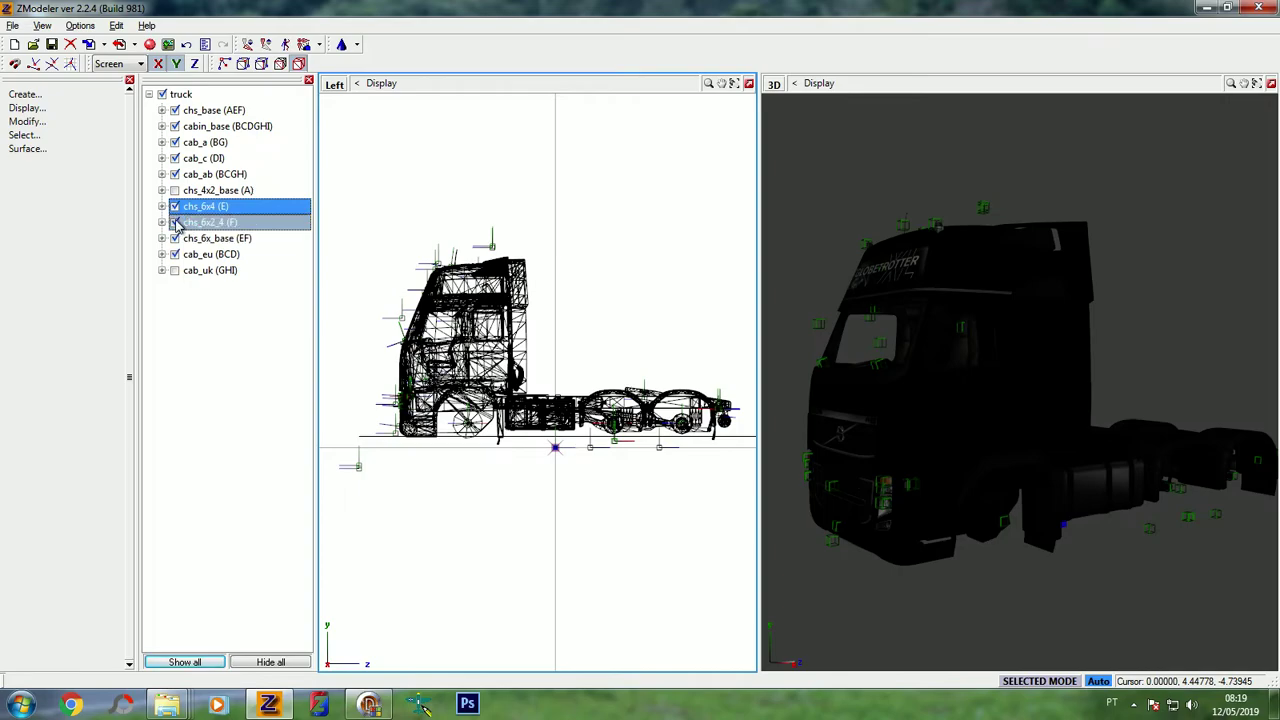
left_click(176, 207)
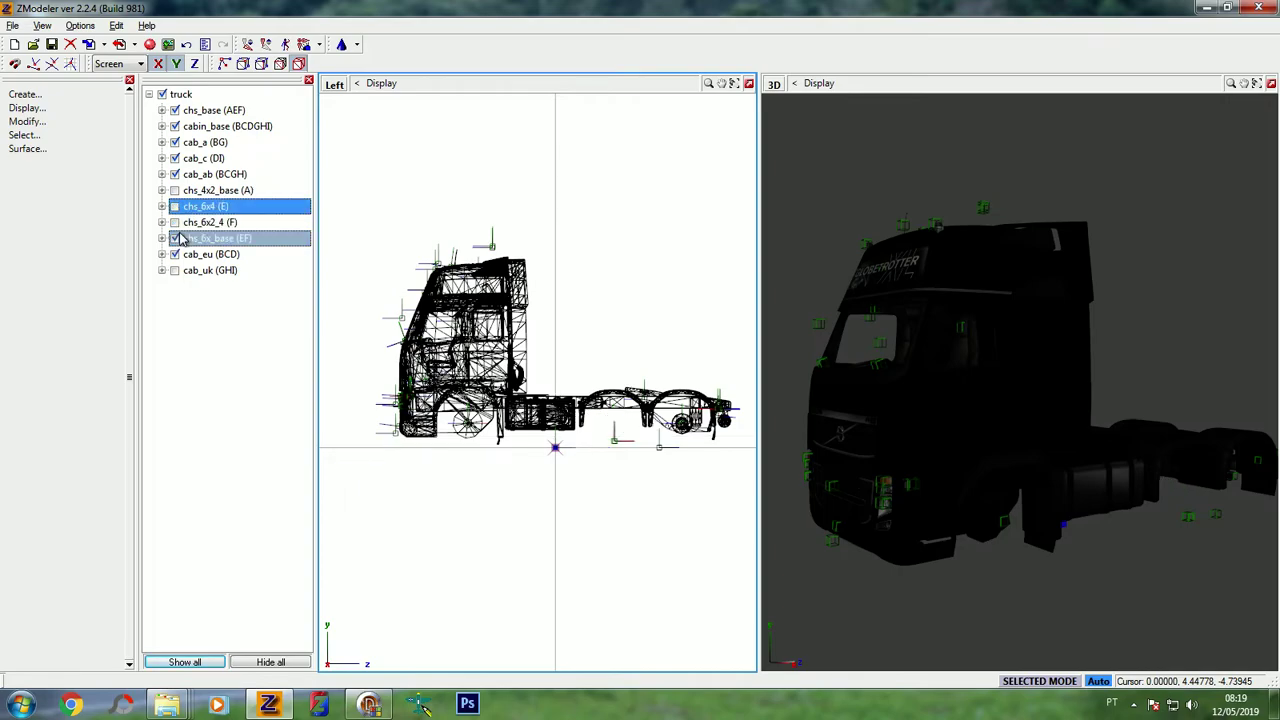
left_click(176, 238)
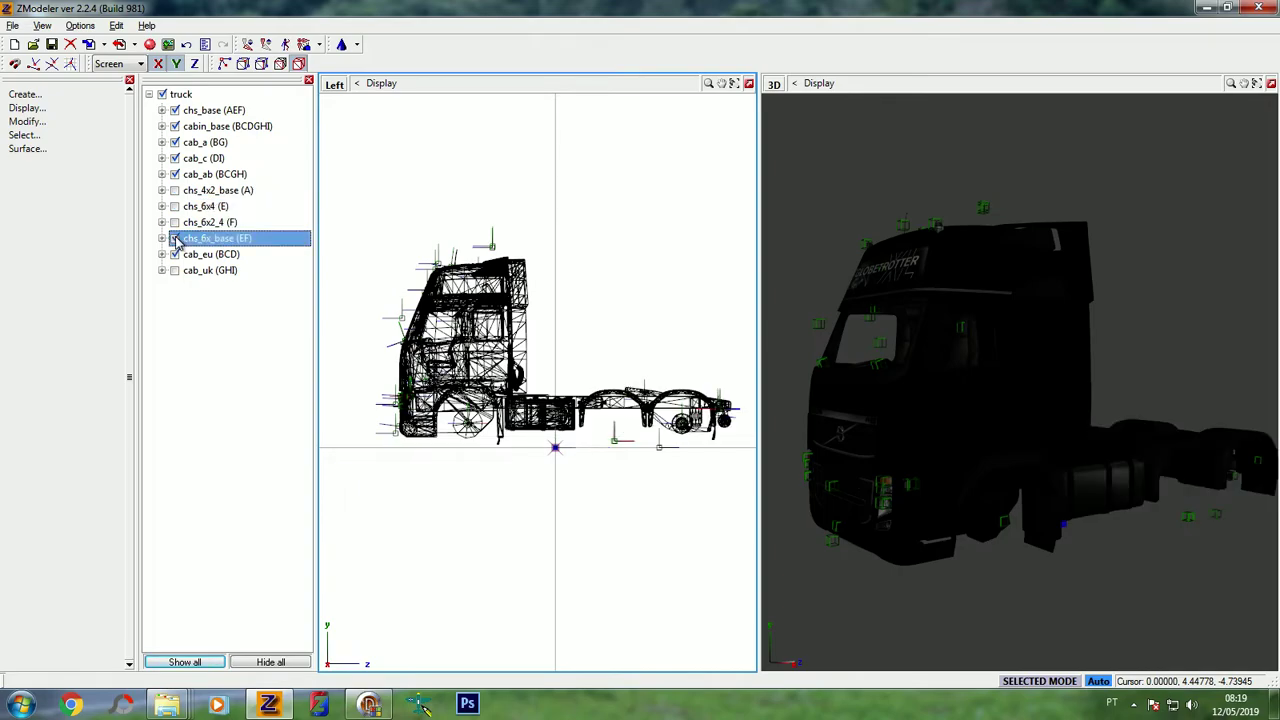
Compare the cab variants, leaving cab_ab (BCGH) visible and cab_a (BG) and cab_c (DI) hidden
left_click(173, 175)
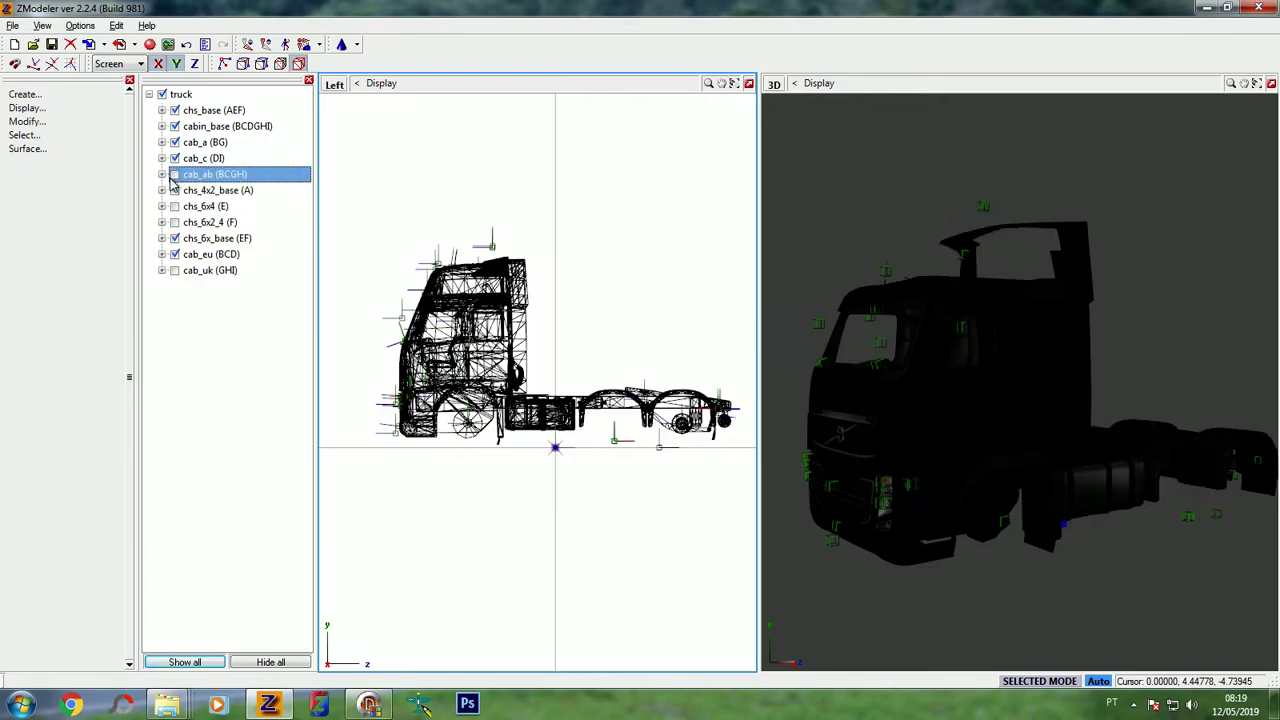
left_click(174, 158)
left_click(173, 145, "ctrl")
left_click(175, 158)
left_click(175, 174)
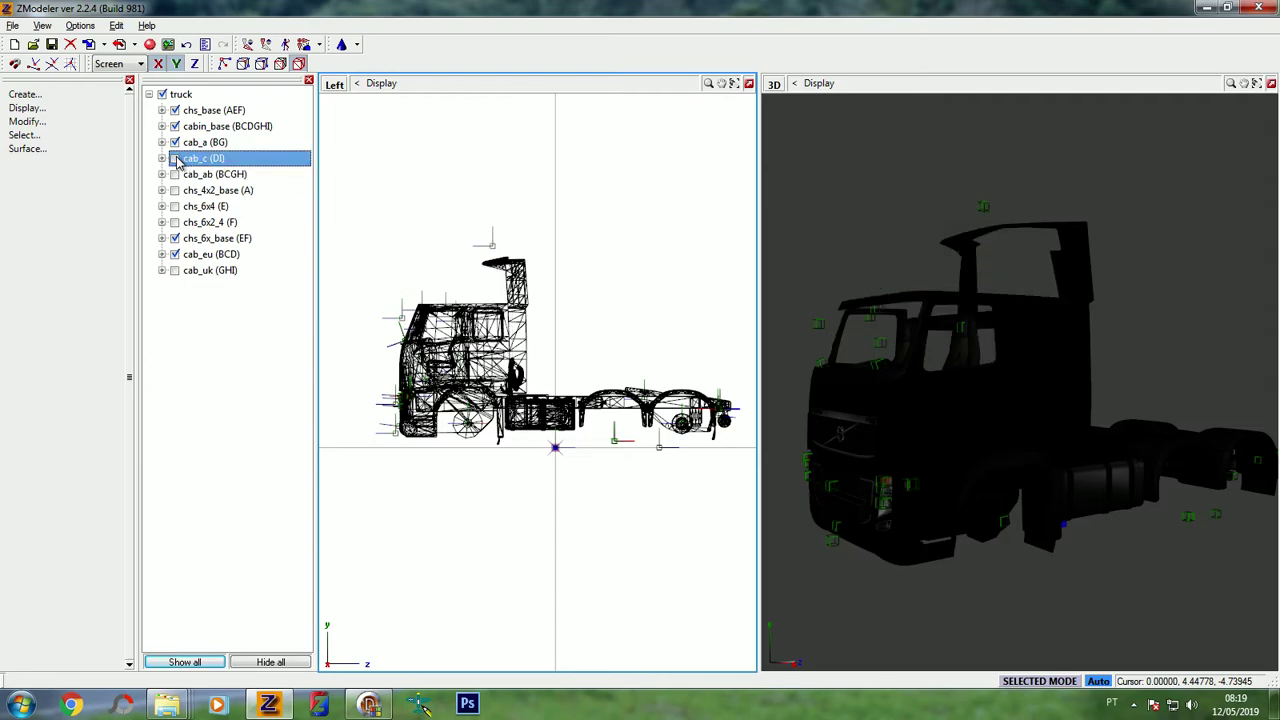
left_click(175, 142)
left_click(175, 158)
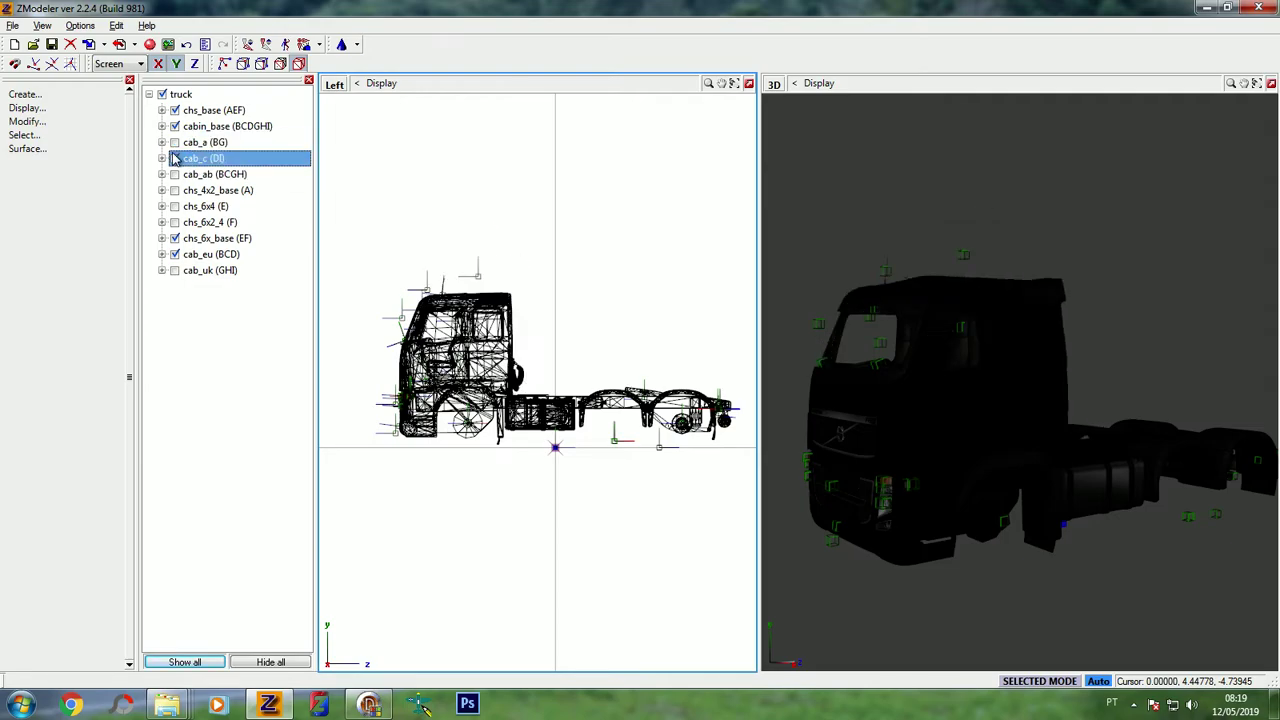
left_click(175, 158)
left_click(175, 174)
Examine the doorhndl, sunshld and mirror parts inside the cabin_base (BCDGHI) group
left_click(228, 126)
left_click(217, 238, "ctrl")
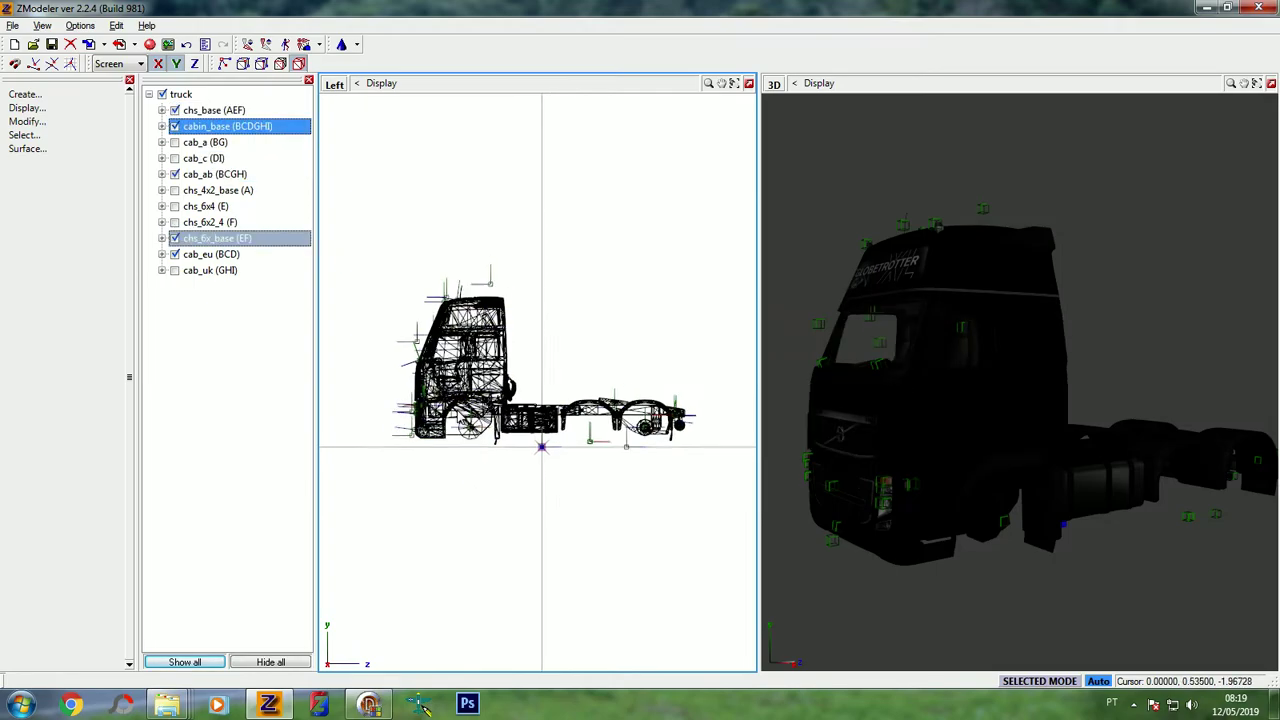
left_click(161, 126)
left_click(213, 222, "ctrl")
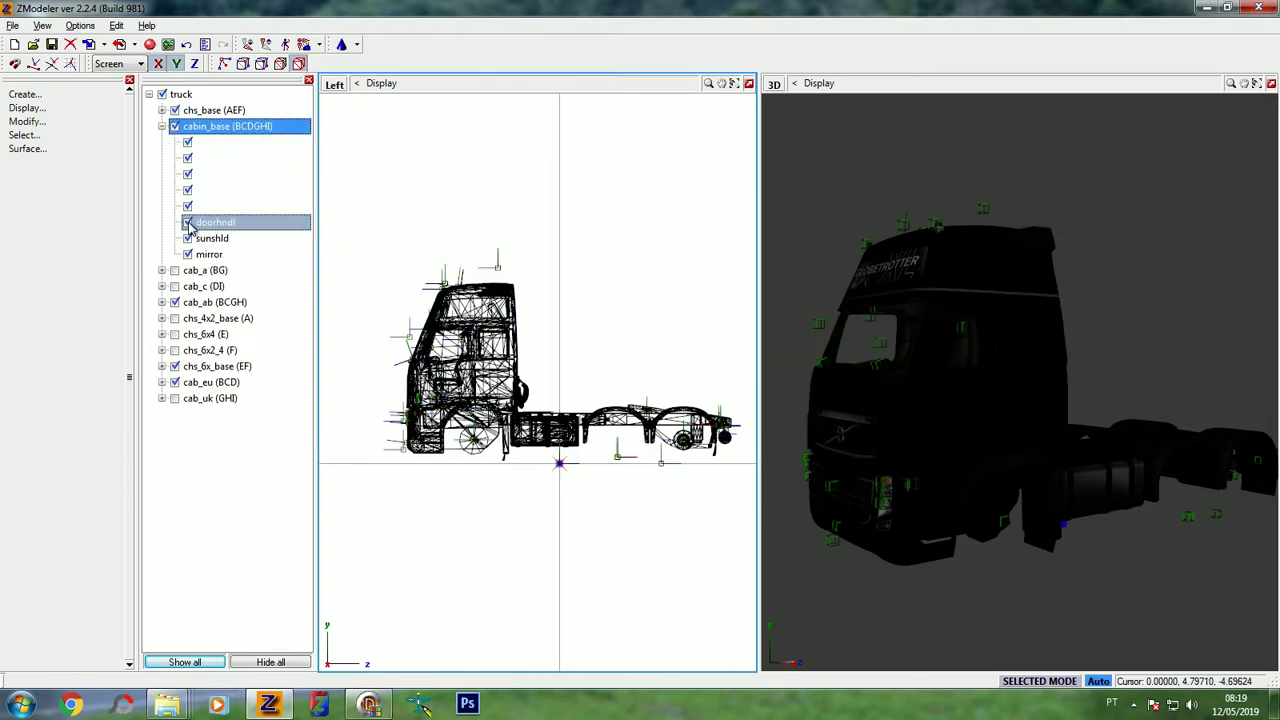
left_click(188, 224)
left_click(188, 240)
left_click(188, 254)
left_click(161, 126)
Review the parts listed under chs_base (AEF), and collapse the whole truck hierarchy
left_click(161, 110)
left_click(230, 302)
scroll(235, 305, "down", 3)
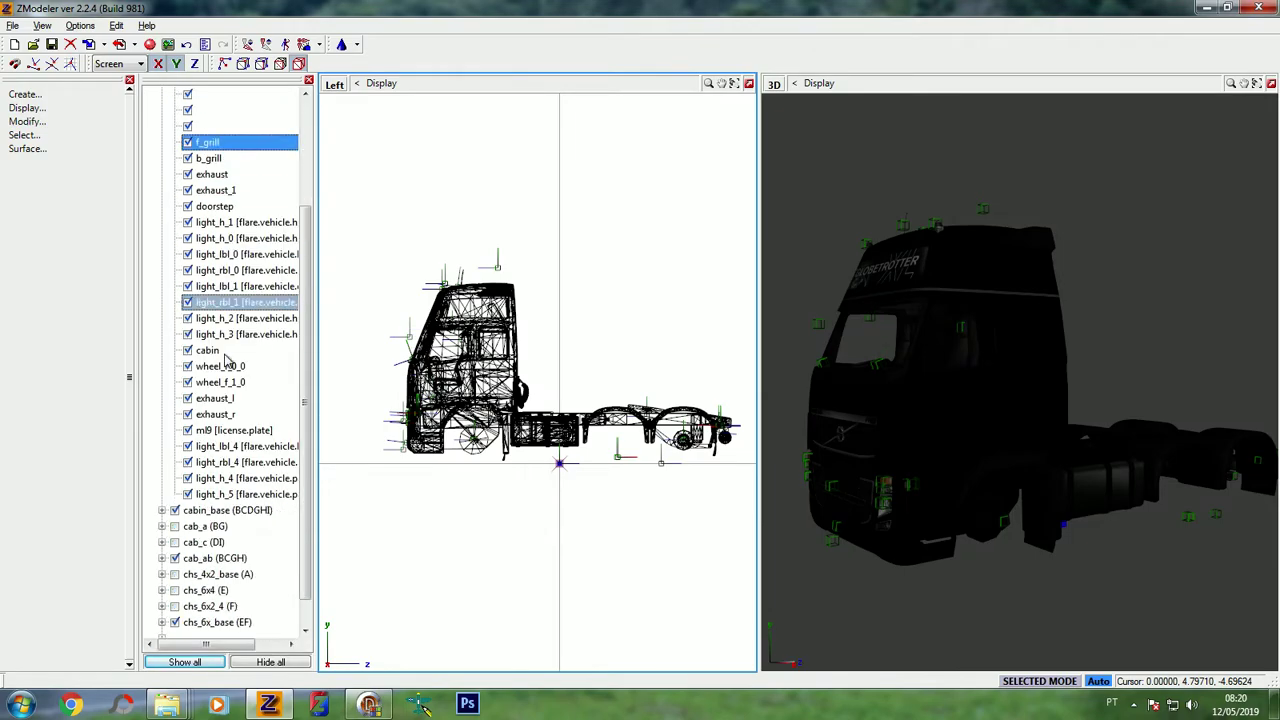
scroll(235, 305, "up", 3)
left_click(161, 110)
left_click(148, 94)
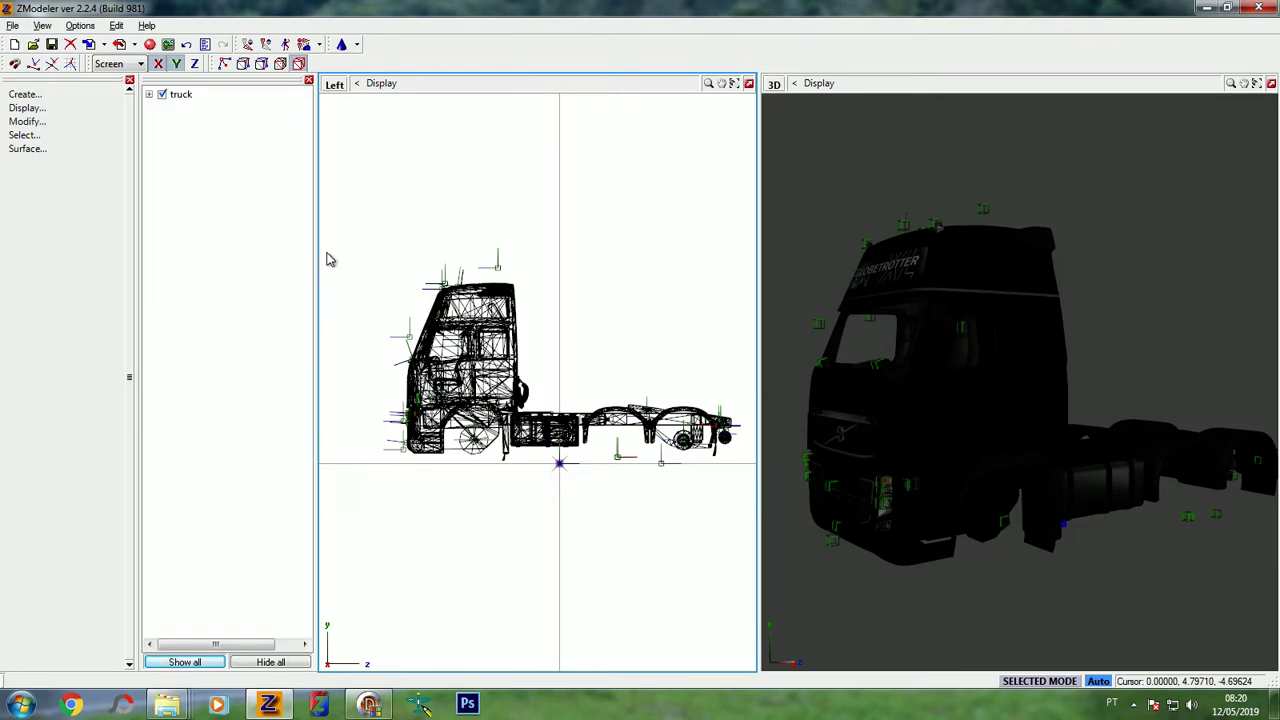
Maximize the 3D view and frame the truck from the front
middle_click_drag(981, 391, 1278, 143)
left_click(1271, 83)
middle_click_drag(881, 414, 626, 487)
scroll(691, 503, "up", 3)
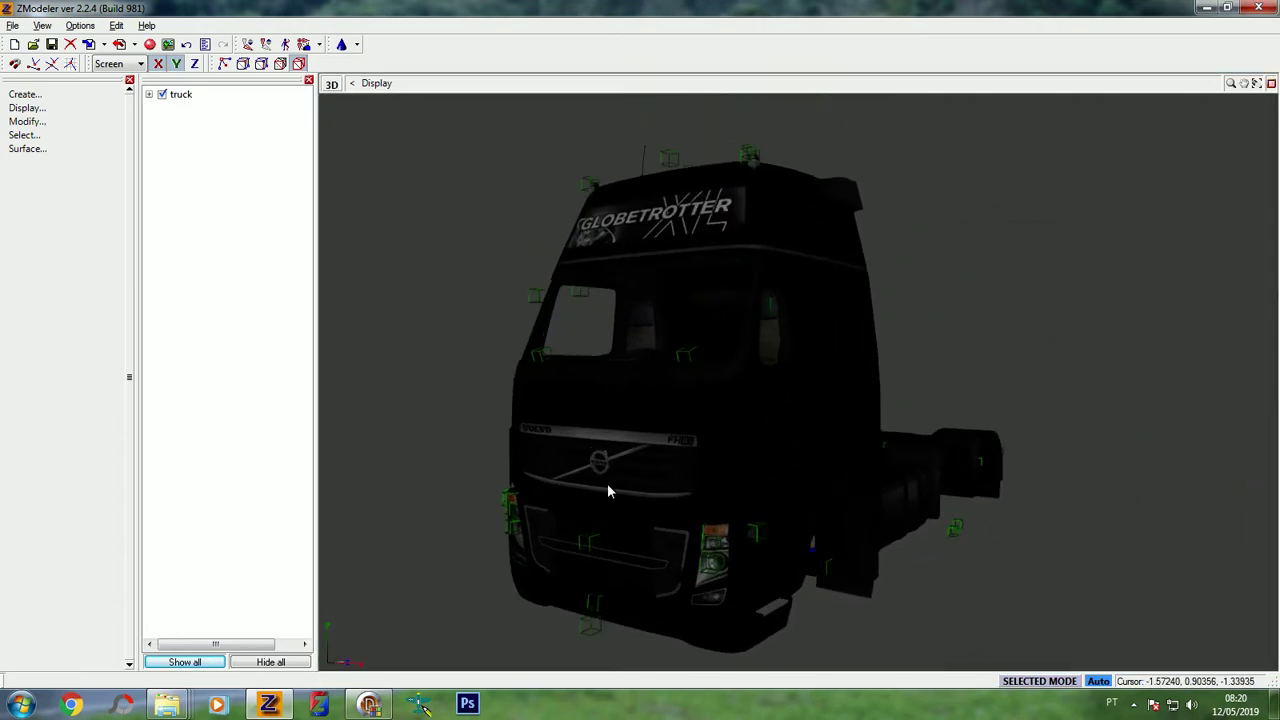
In Windows Explorer, copy color.dds from the base volvo_fh16_2009 folder into the ZM2 volvo_fh16_2009 folder, and minimize the base folder window
mouse_move(166, 705)
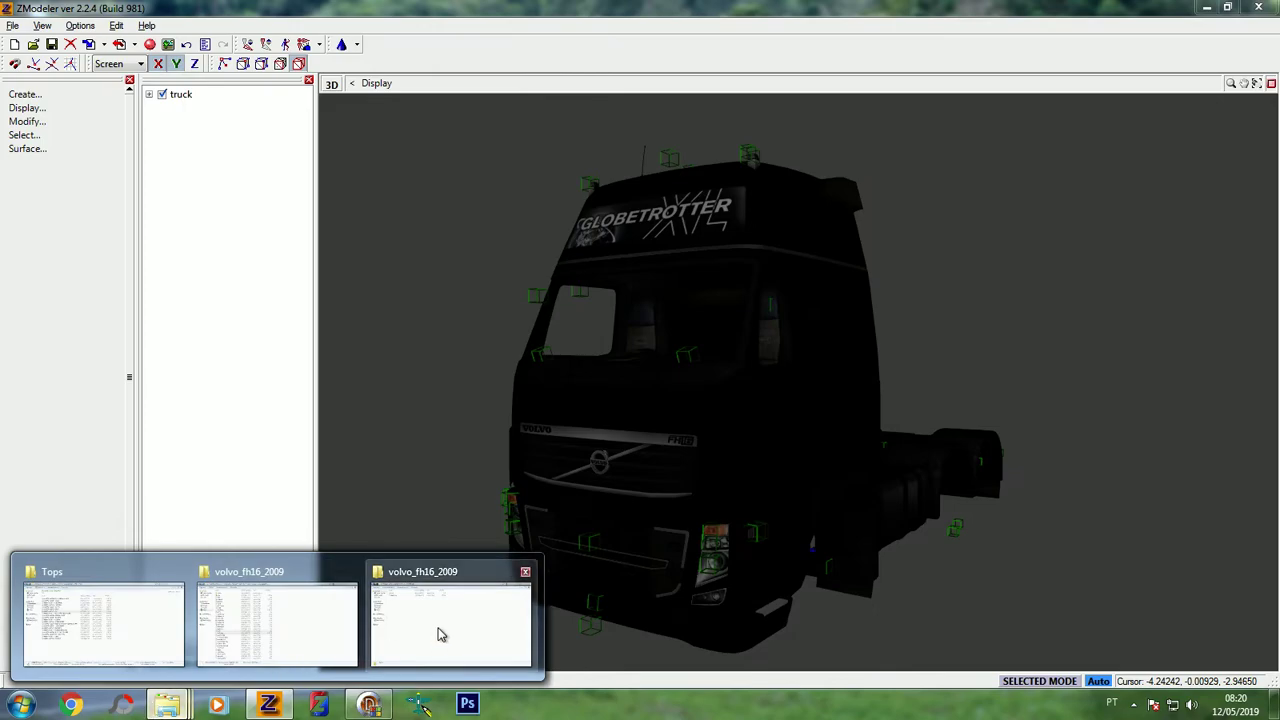
left_click(305, 574)
left_click(805, 317)
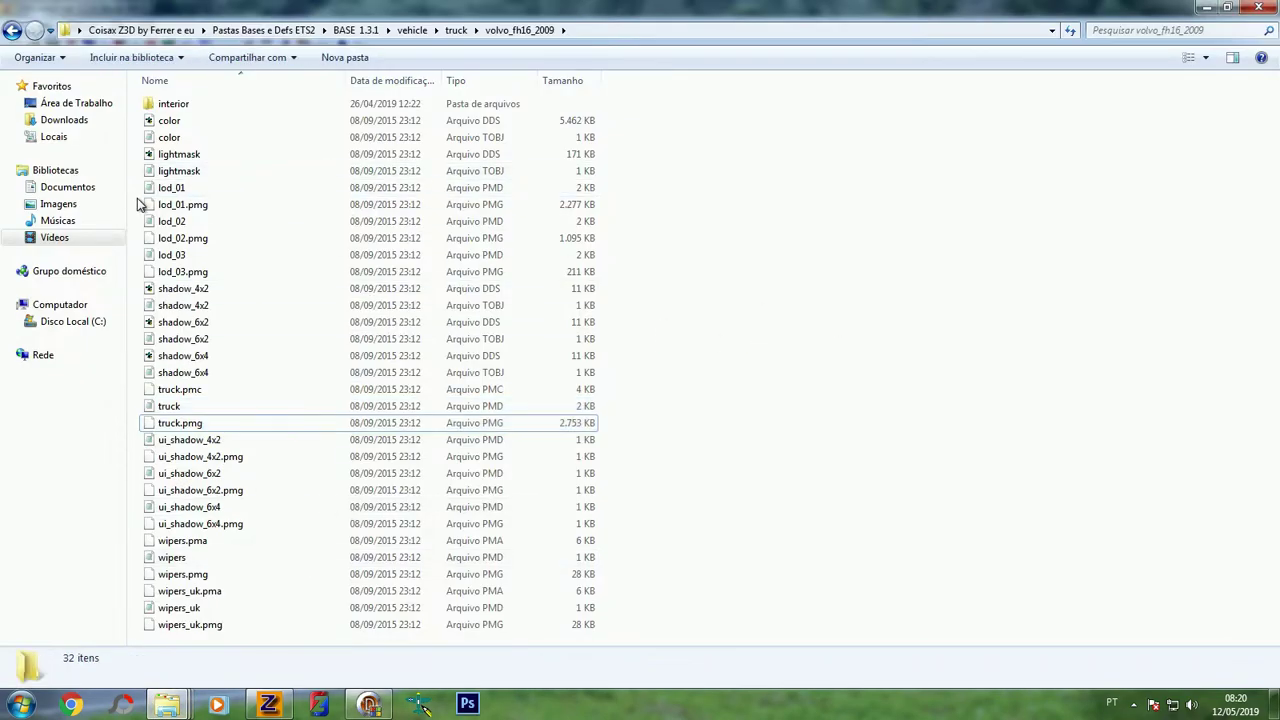
left_click(185, 121)
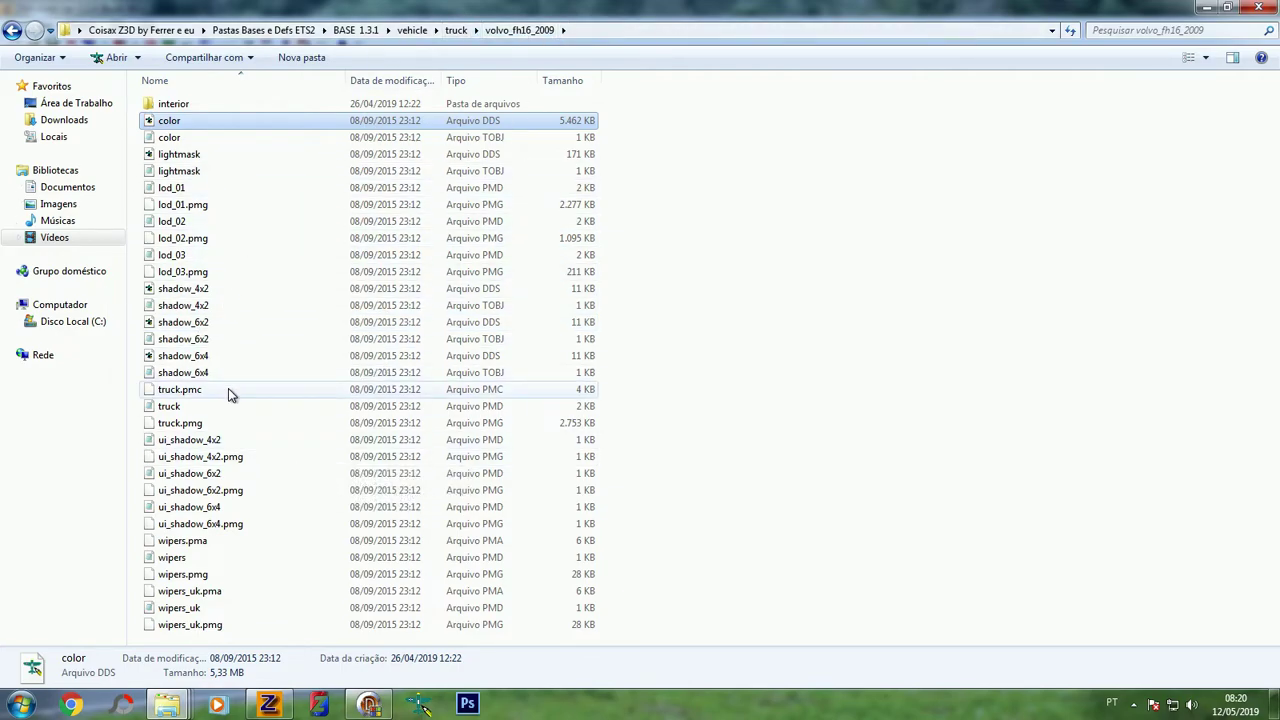
left_click_drag(222, 478, 338, 427)
left_click_drag(284, 296, 286, 298)
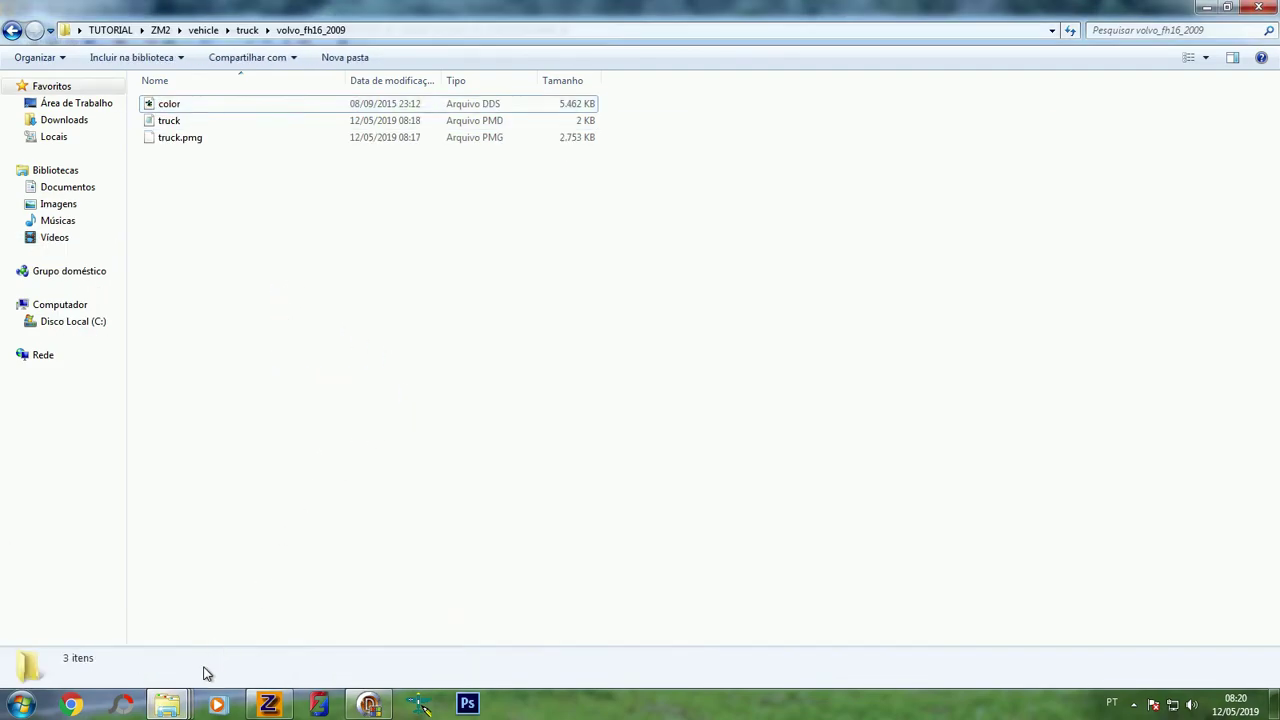
mouse_move(168, 704)
left_click(252, 612)
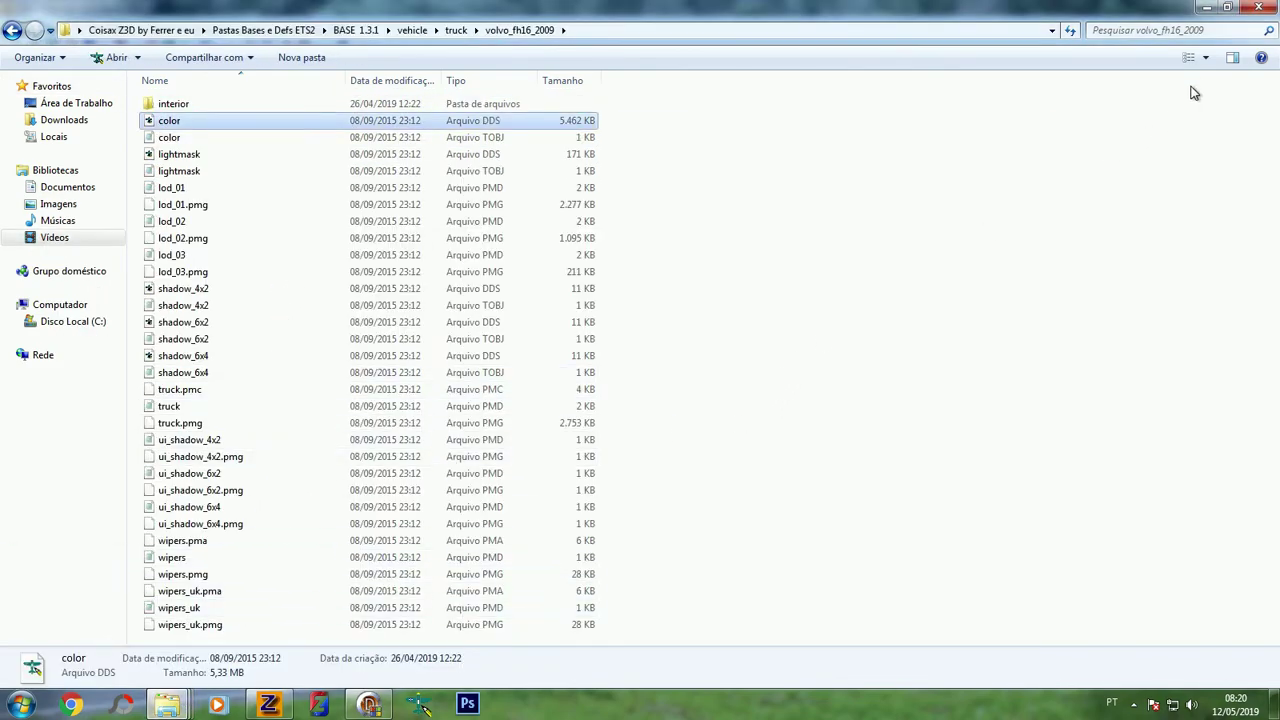
left_click(1212, 10)
Open the copied color.dds in DXTBmp, examine the whole texture, and close it
double_click(172, 108)
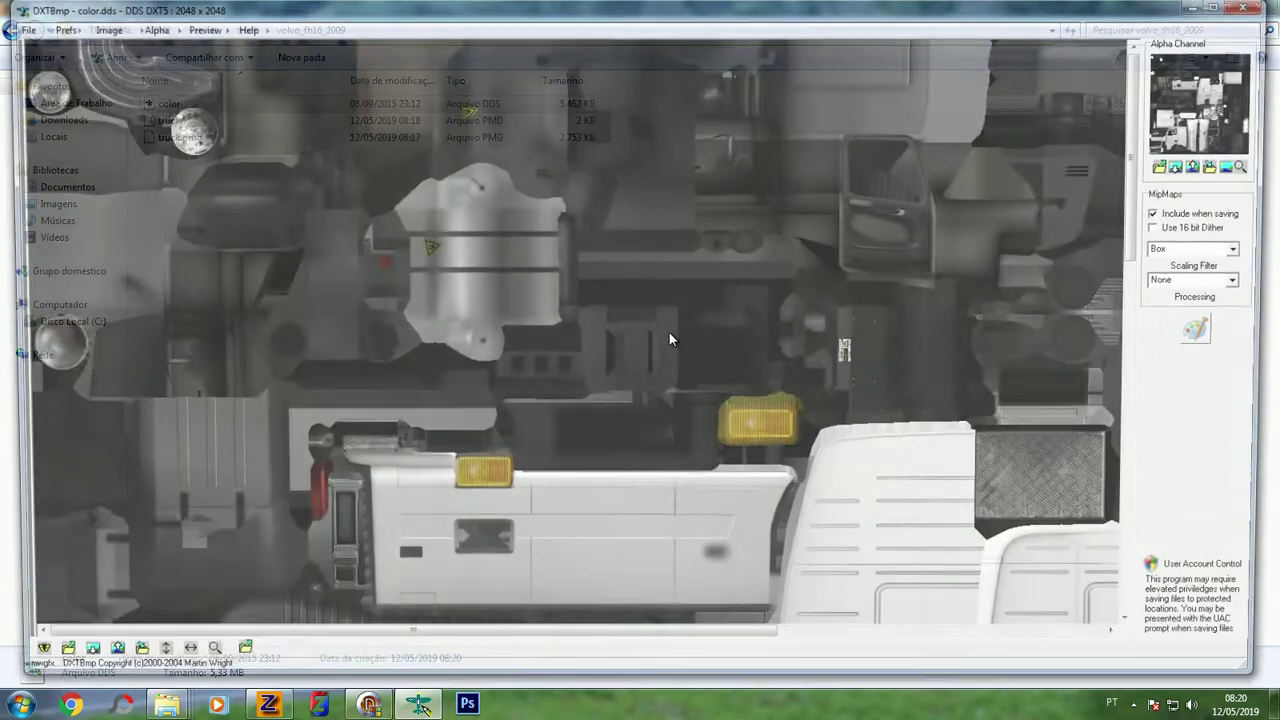
scroll(1155, 350, "down", 10)
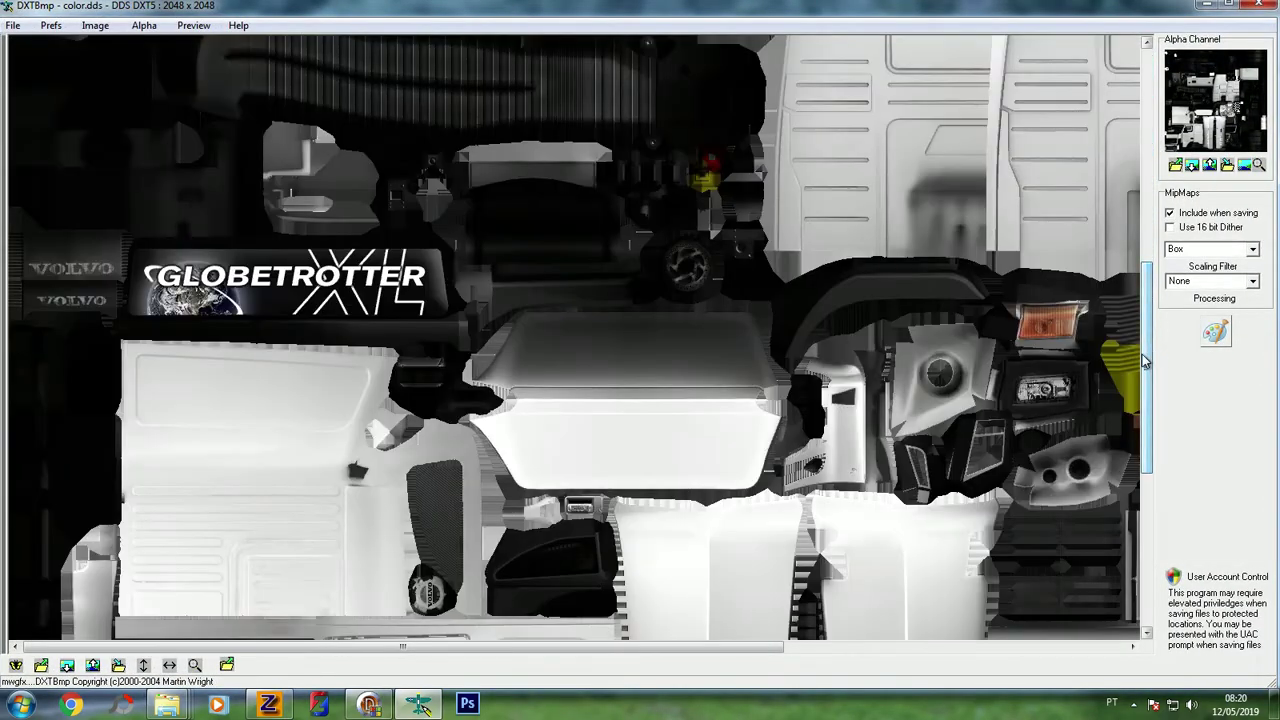
scroll(1155, 350, "up", 10)
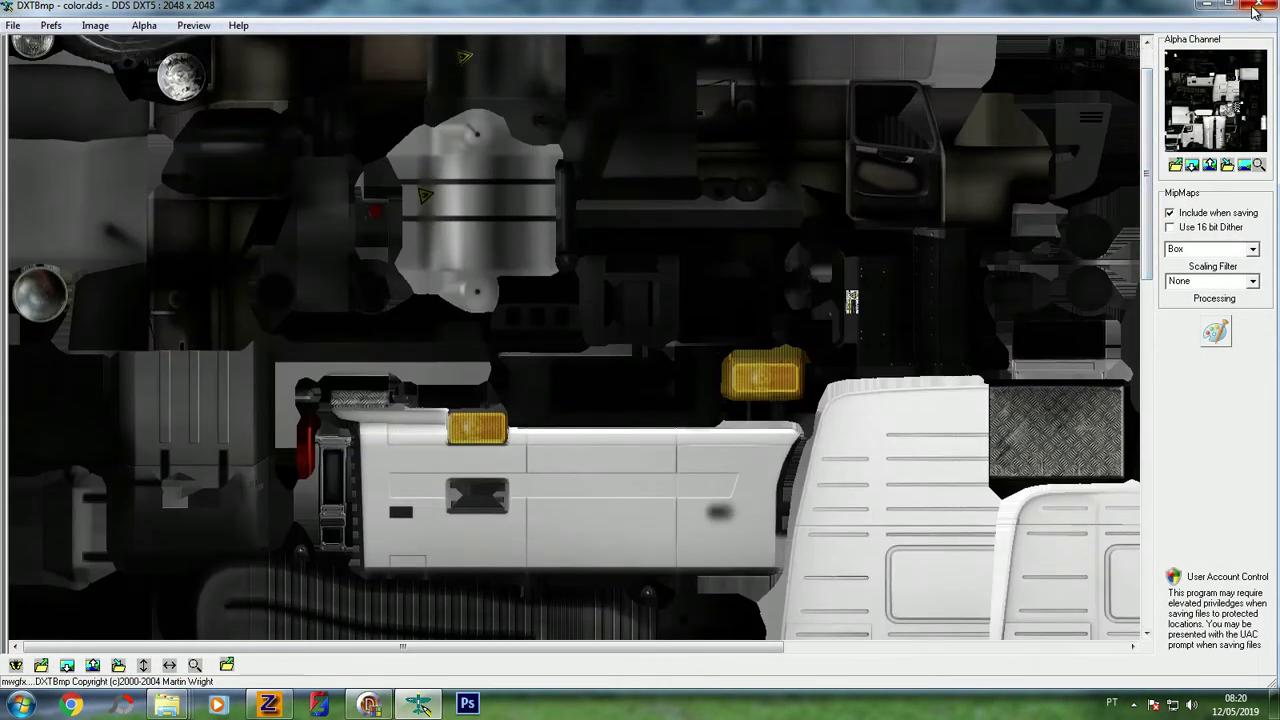
left_click(1256, 7)
In ZModeler, export the truck as truck.pmg with version ETS/GTS, replacing the existing file in the ZM2 volvo_fh16_2009 folder
left_click(279, 704)
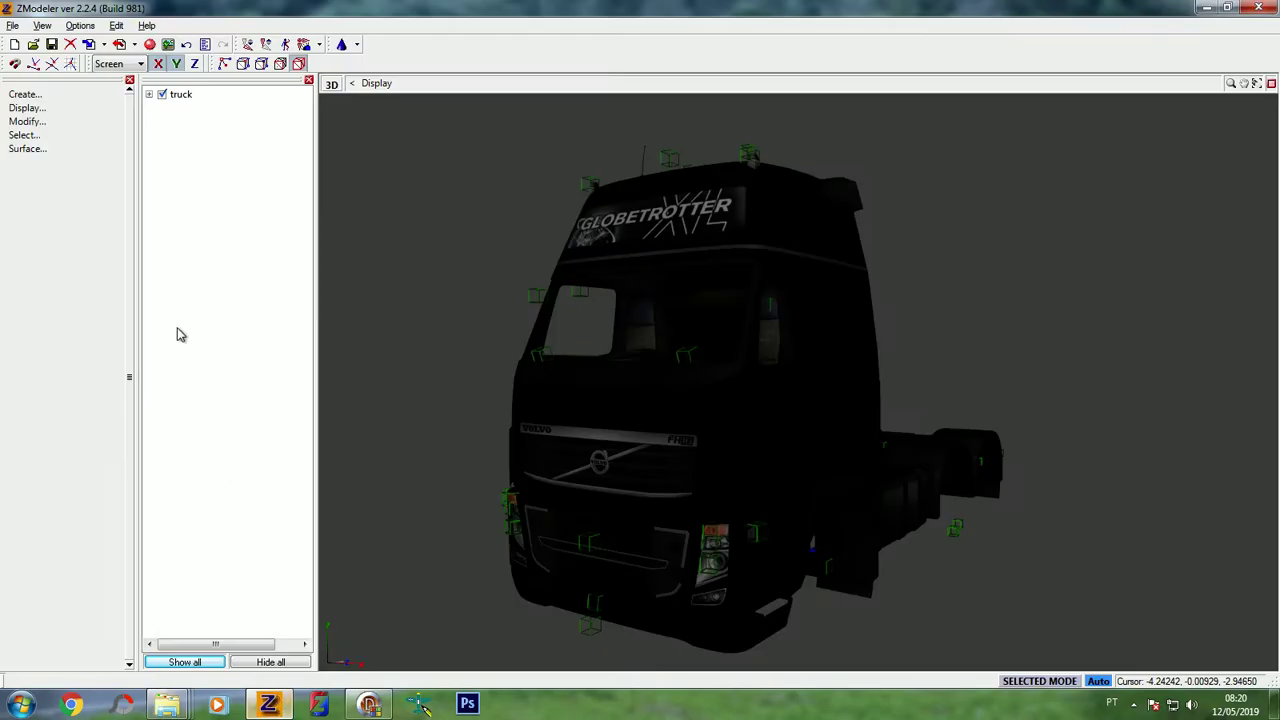
left_click(118, 46)
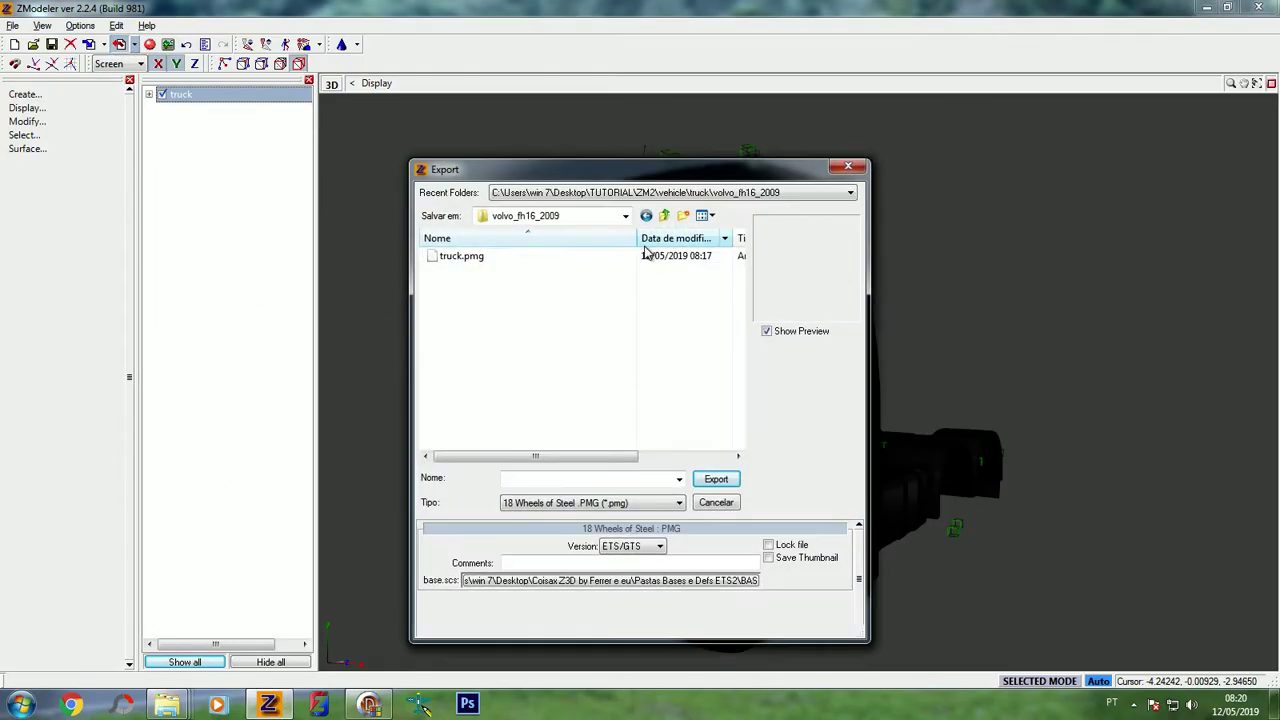
left_click(469, 258)
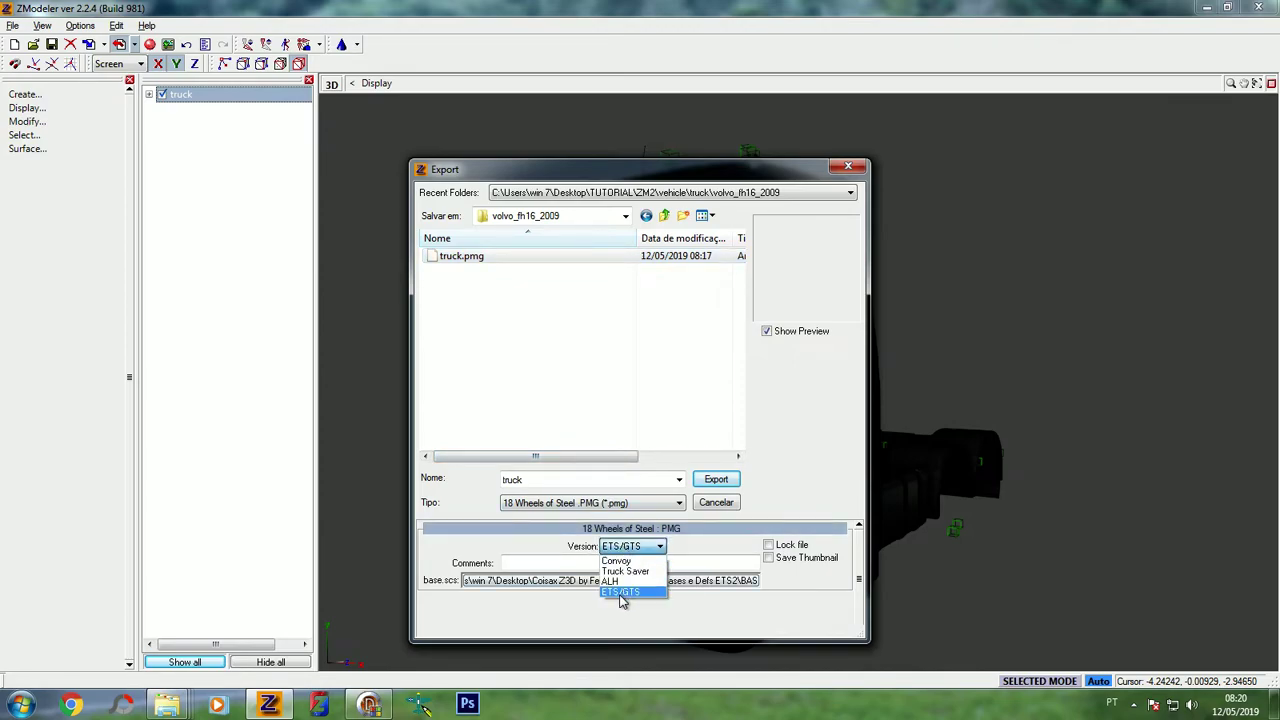
left_click(622, 594)
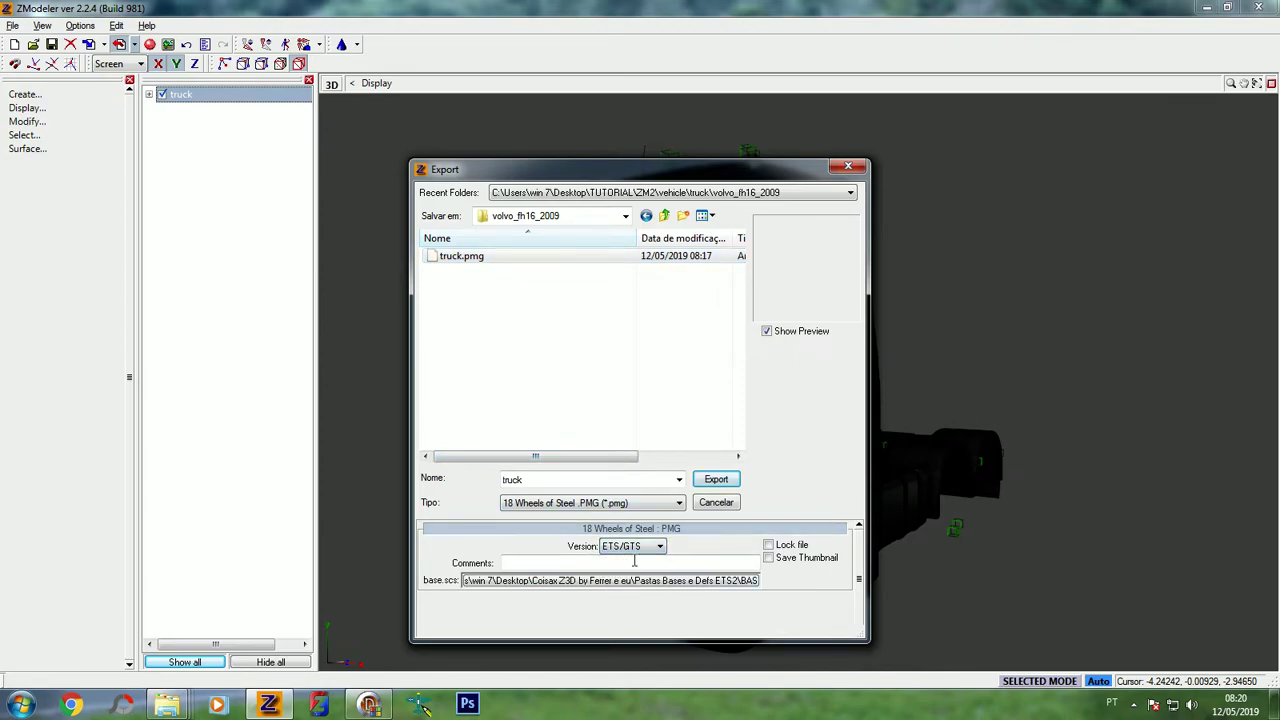
left_click(718, 480)
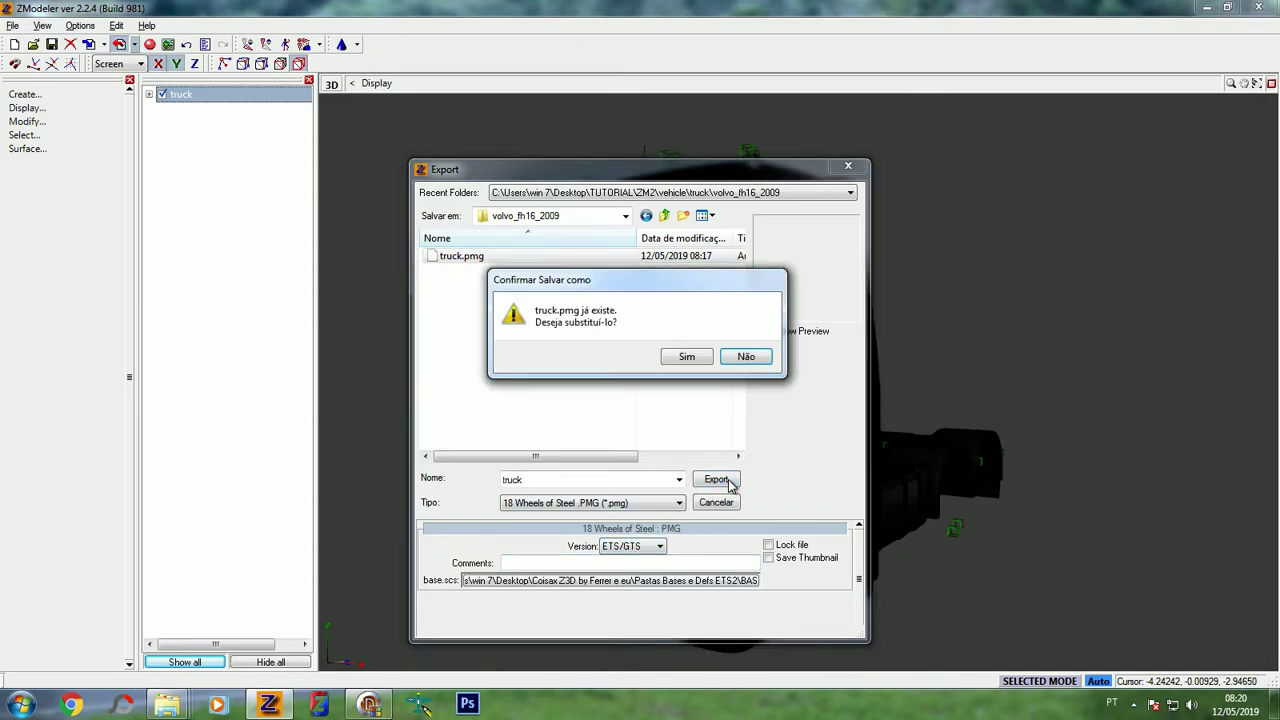
left_click(687, 357)
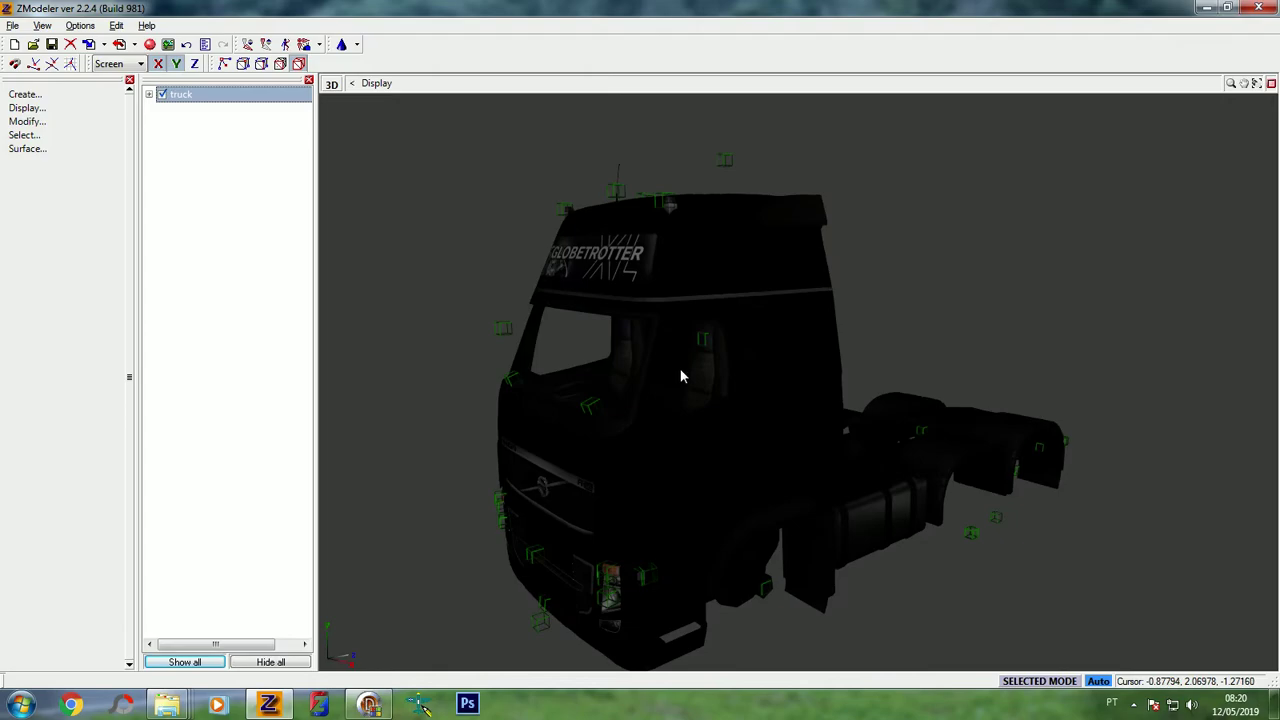
Close ZModeler without saving the scene, and review all the exported files in the volvo_fh16_2009 folder
left_click(1258, 7)
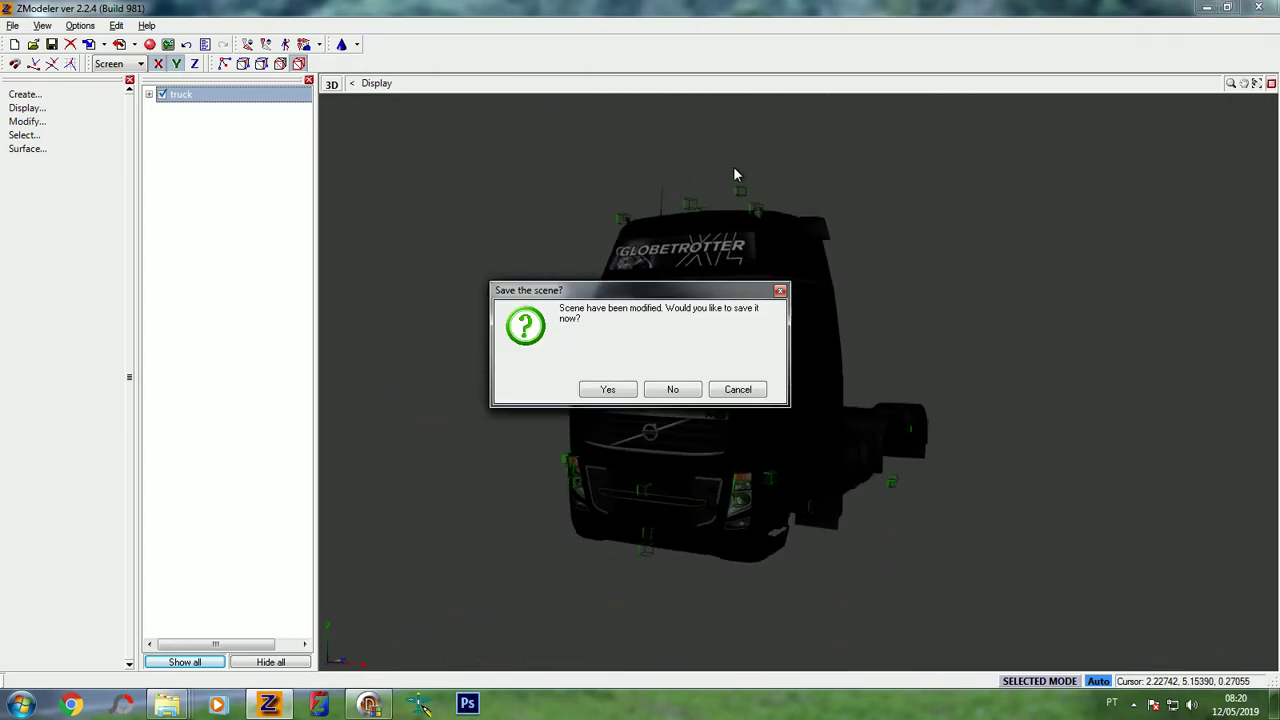
left_click(676, 389)
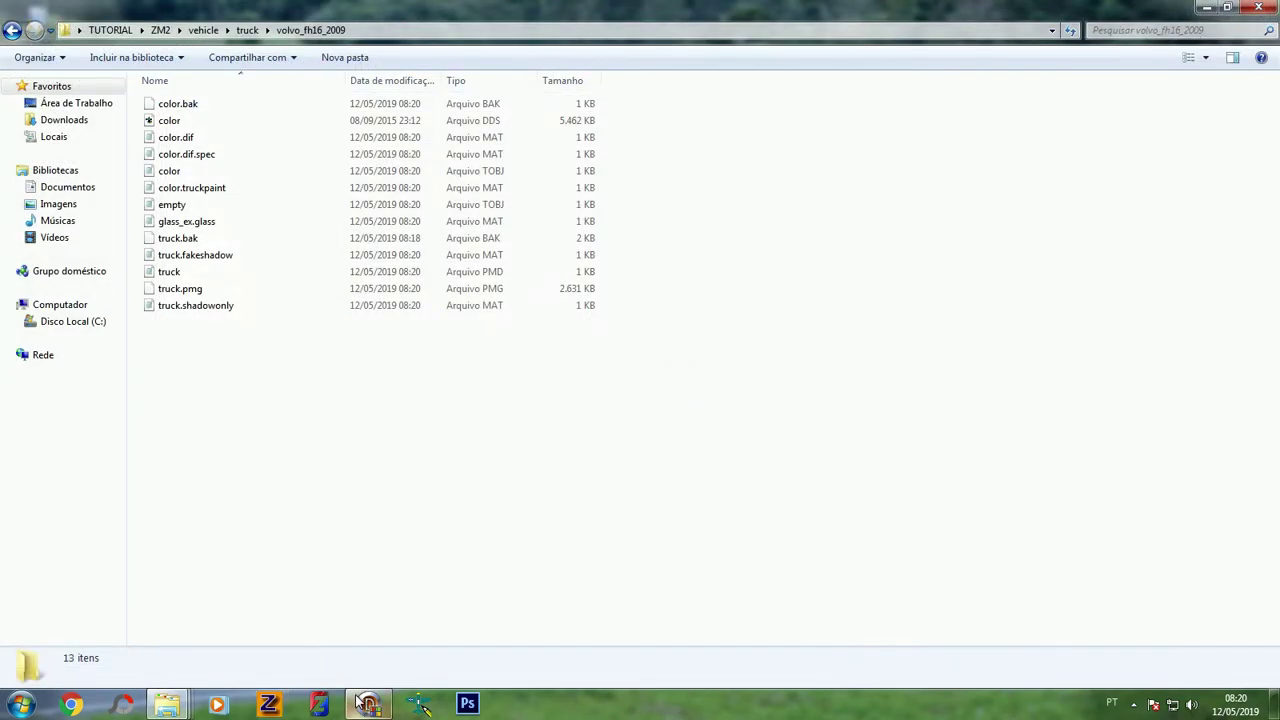
mouse_move(362, 703)
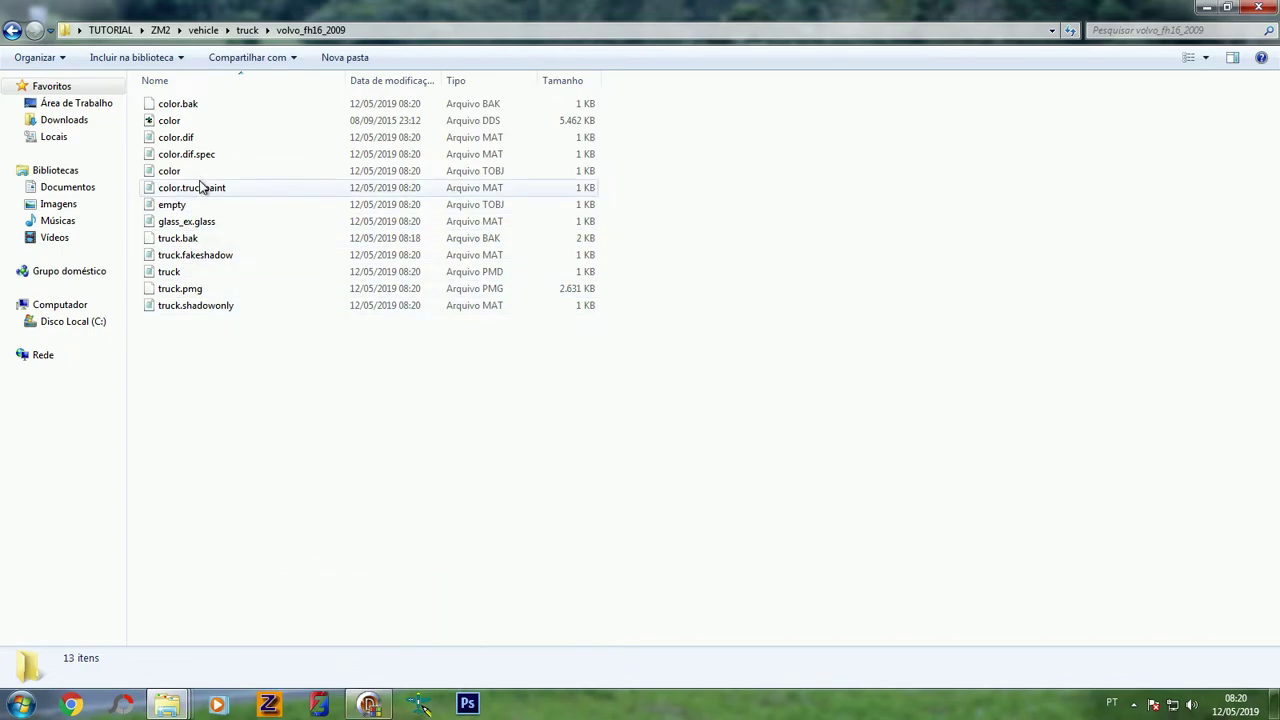
left_click_drag(629, 430, 203, 64)
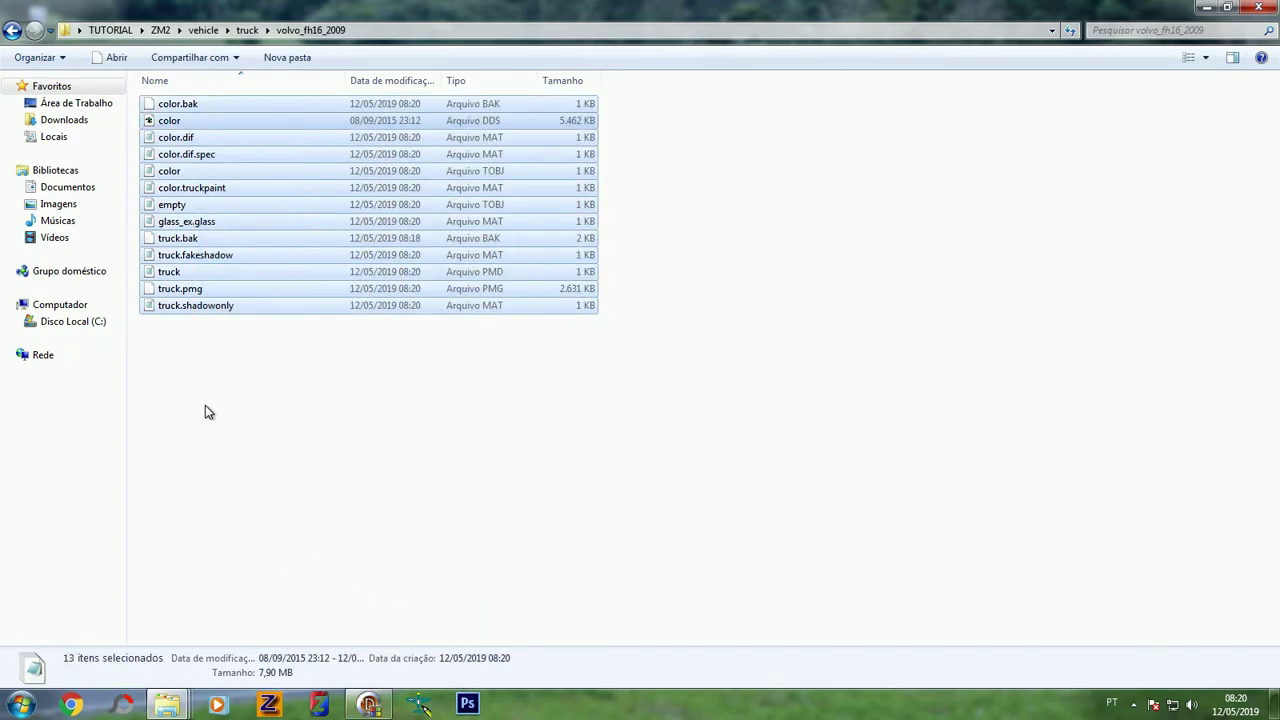
left_click(303, 401)
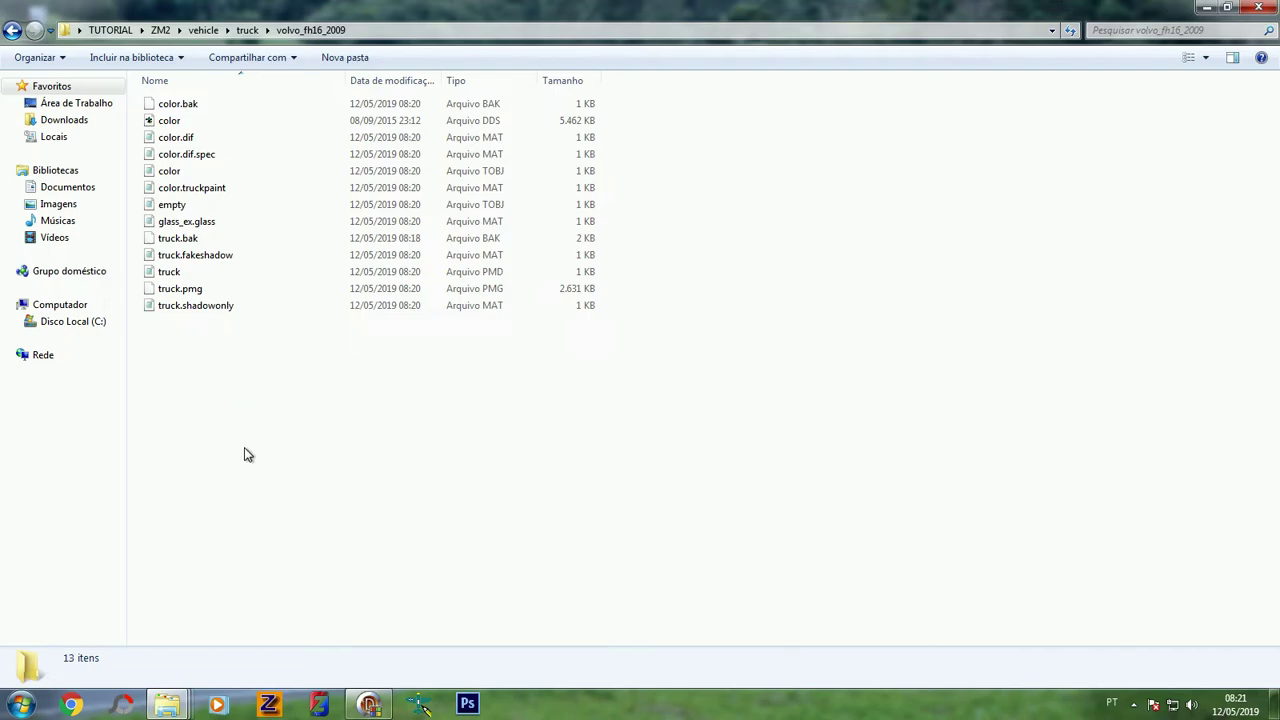
left_click(368, 704)
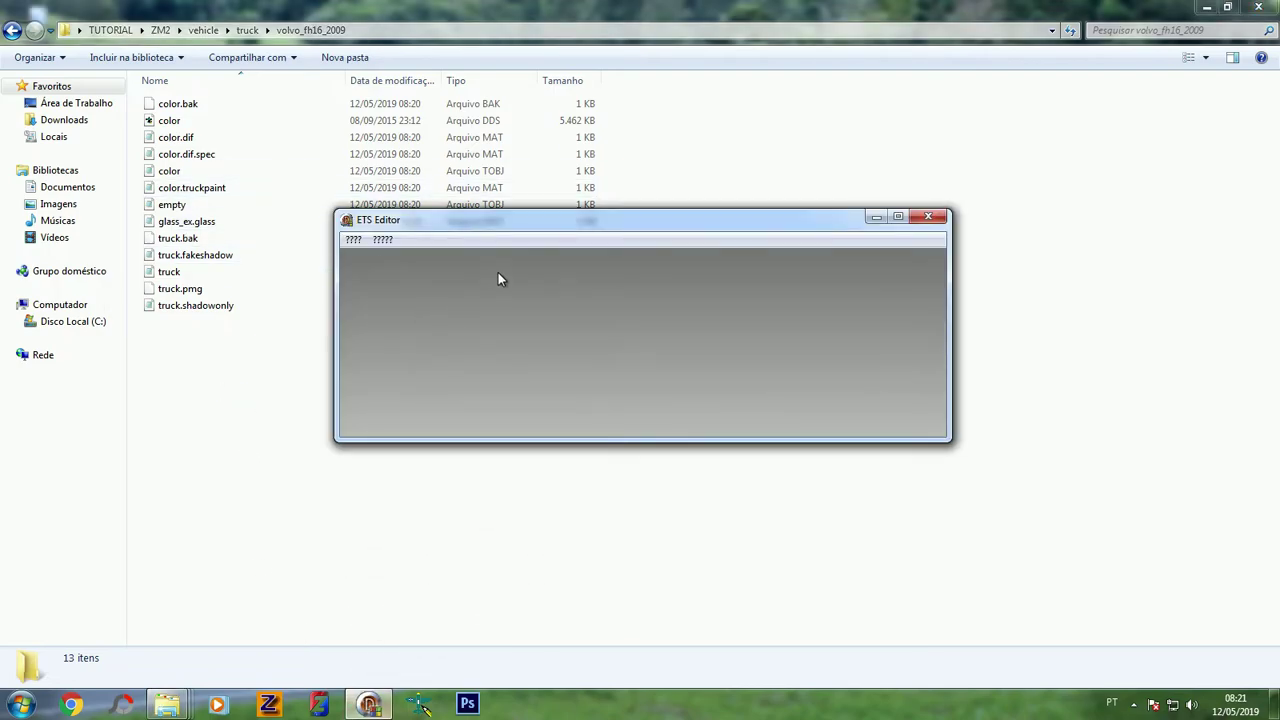
left_click(366, 243)
left_click(435, 233)
left_click(229, 377)
left_click(178, 291)
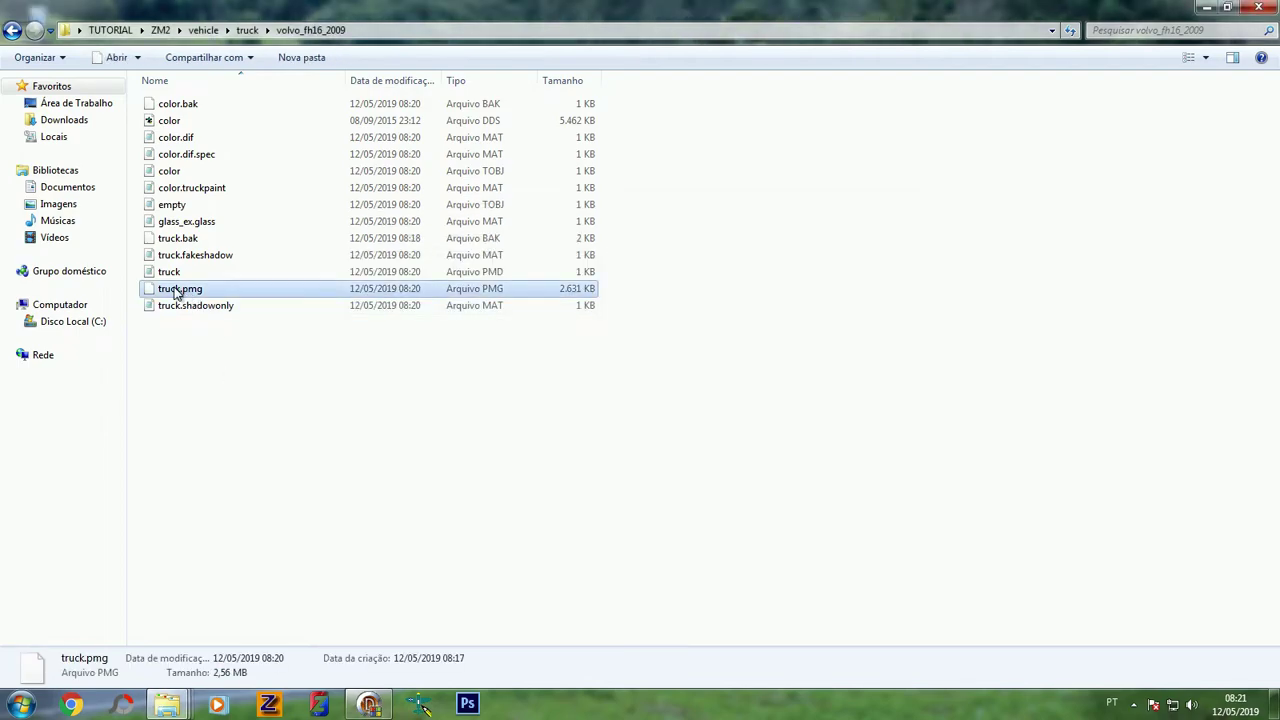
left_click(210, 344)
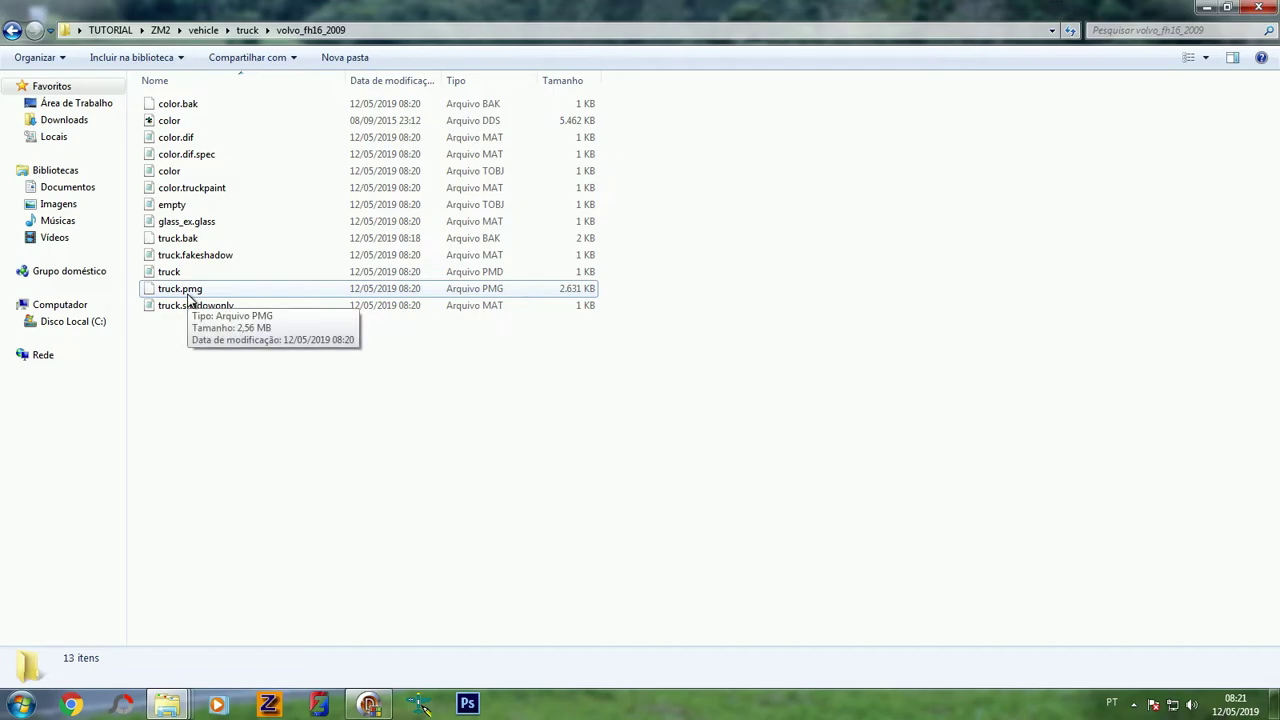
In ETS Editor, convert the volvo_fh16_2009 truck.pmg from GTS to TT and save it as truck.pmg in the parent truck folder
left_click(362, 702)
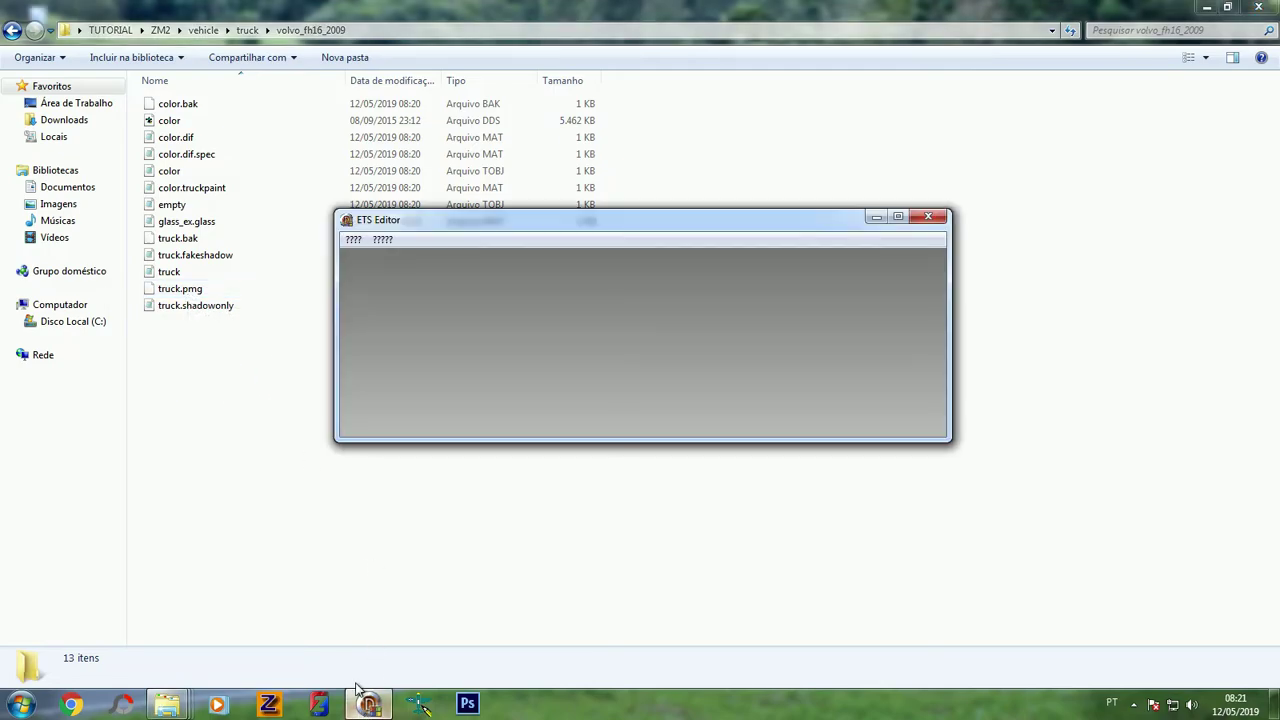
left_click(353, 240)
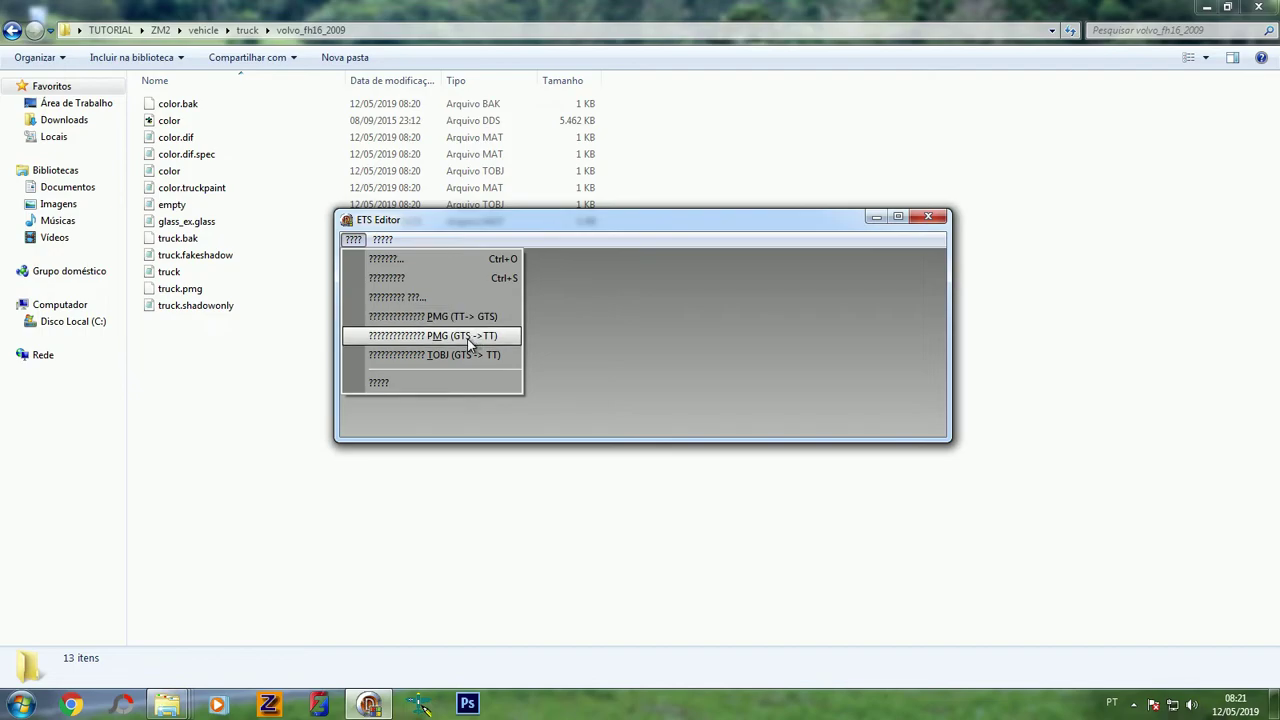
left_click(417, 337)
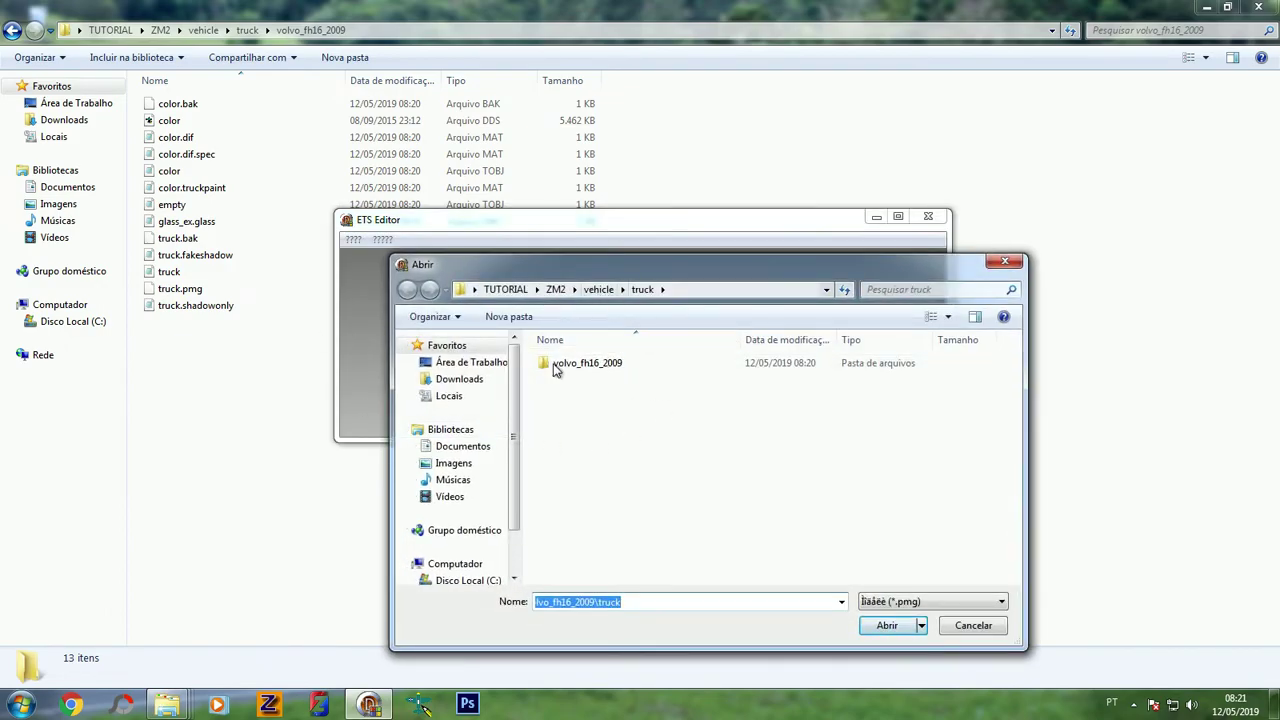
double_click(560, 363)
left_click(577, 364)
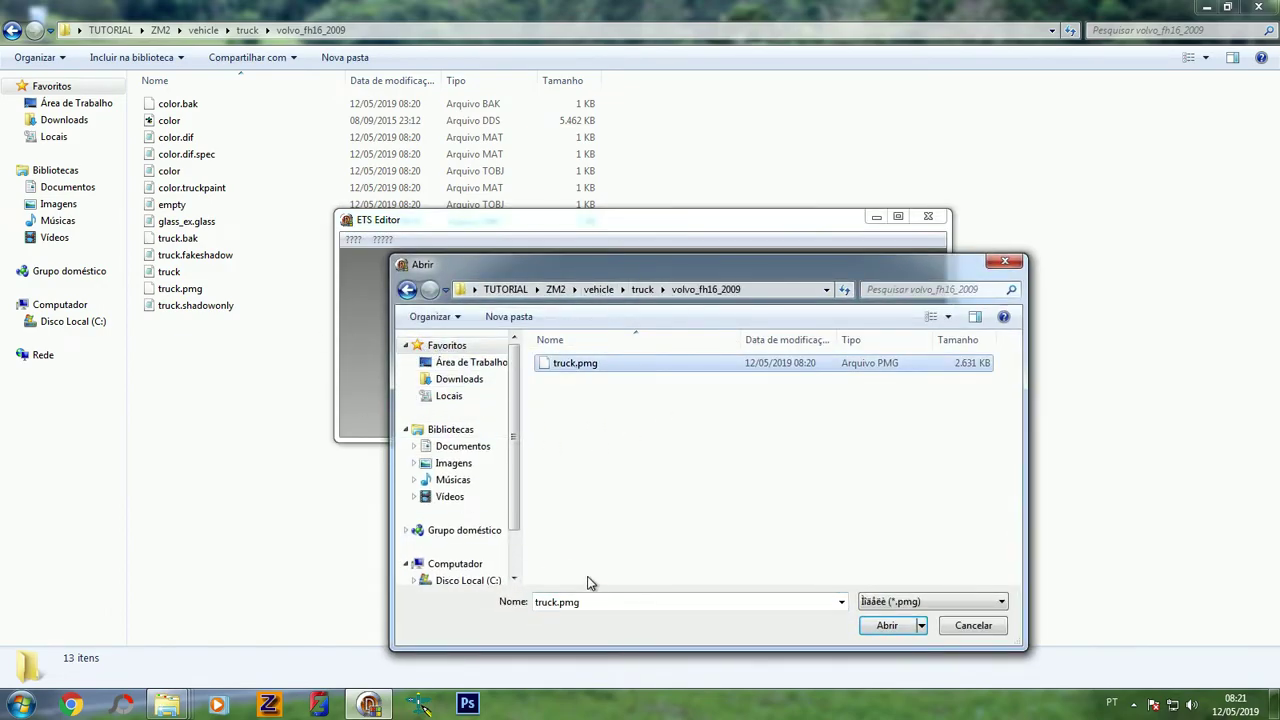
left_click(885, 625)
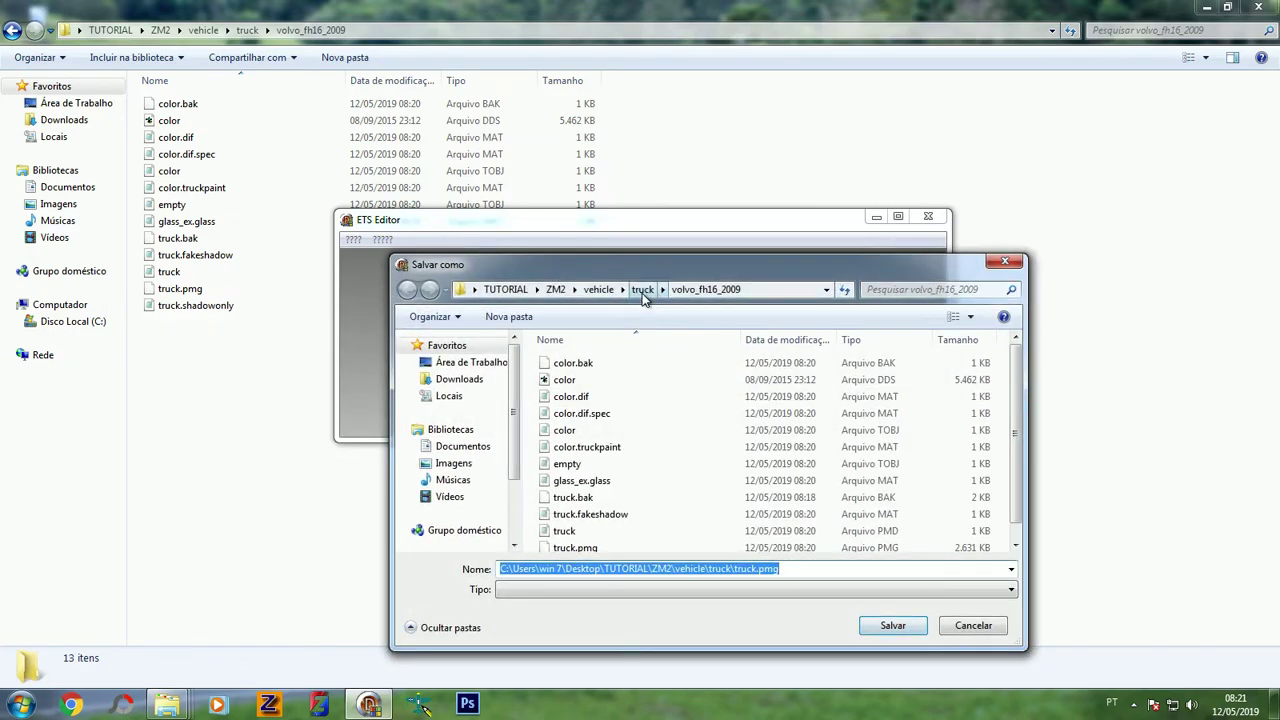
left_click(642, 291)
left_click(885, 627)
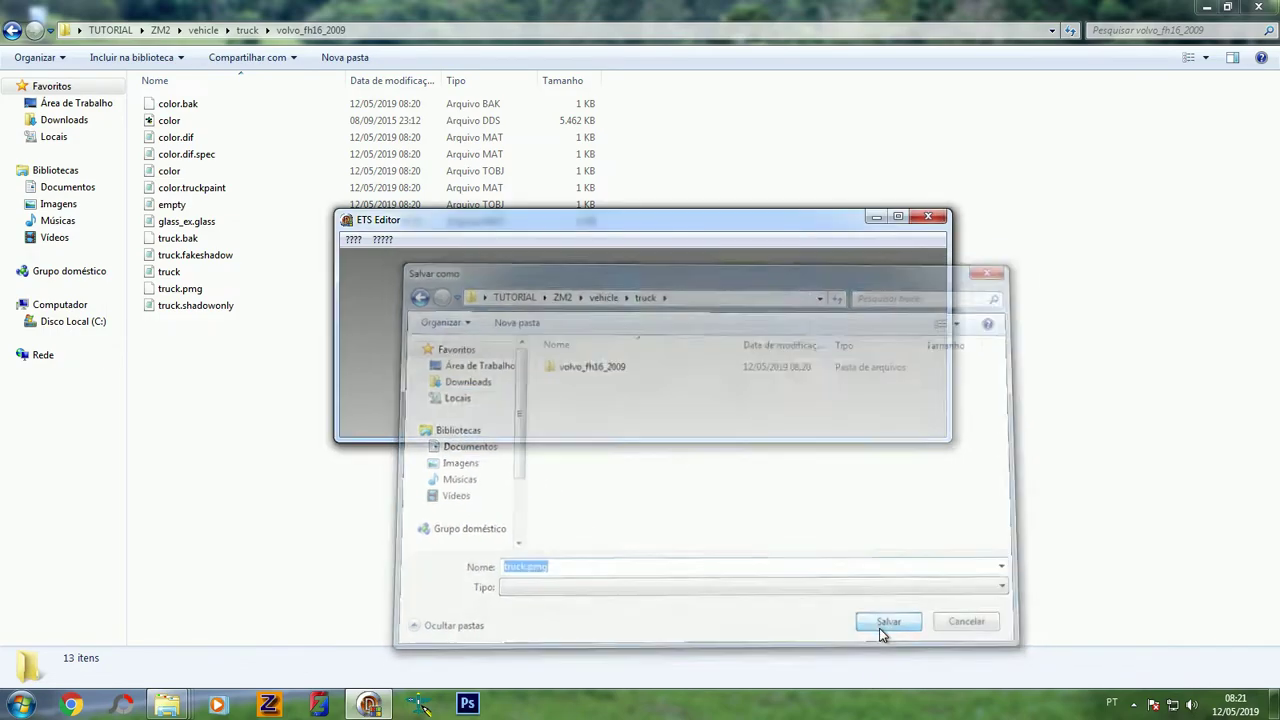
Look at the color and empty TOBJ files in the volvo_fh16_2009 folder in Windows Explorer
left_click(251, 427)
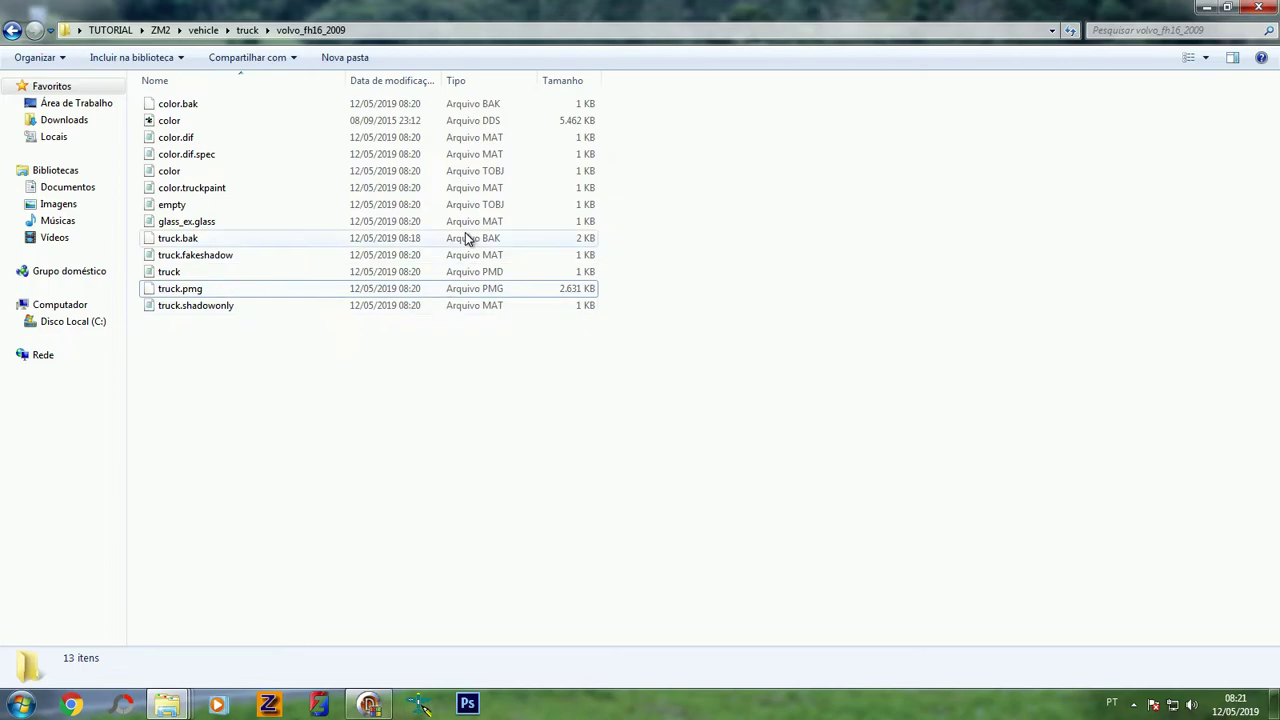
left_click(500, 207)
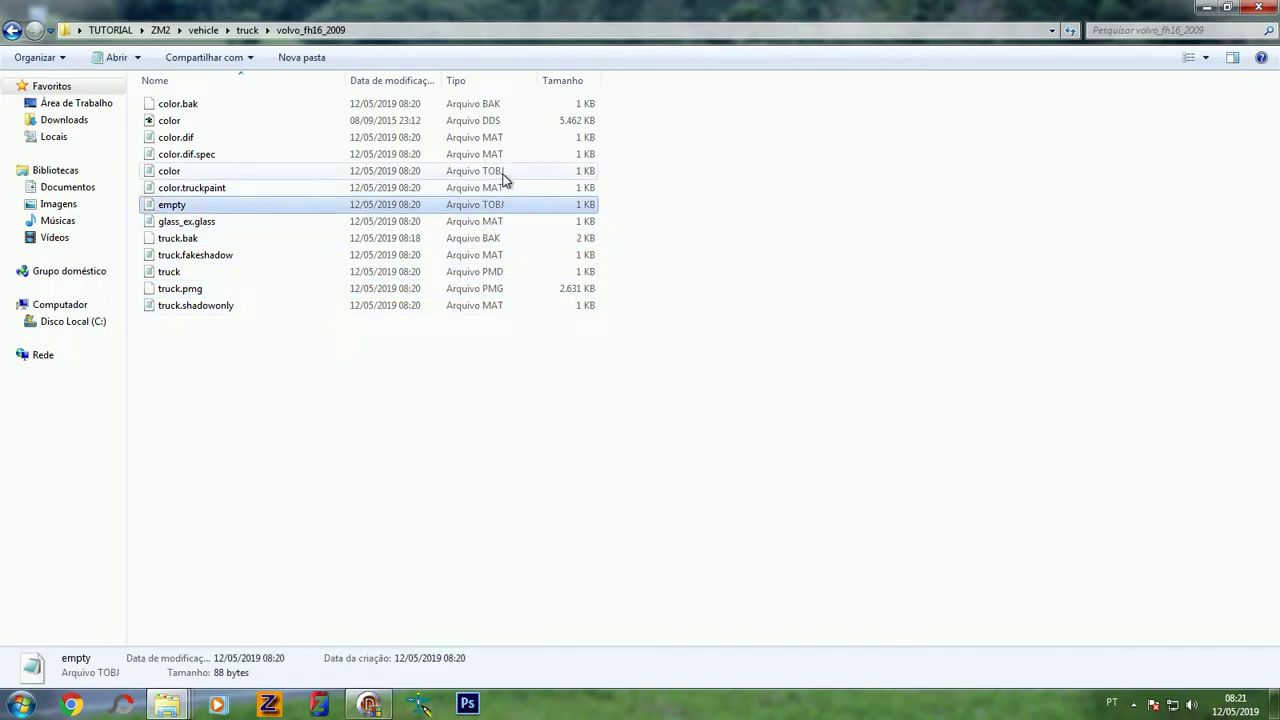
left_click(504, 173)
left_click(462, 205)
left_click(468, 172)
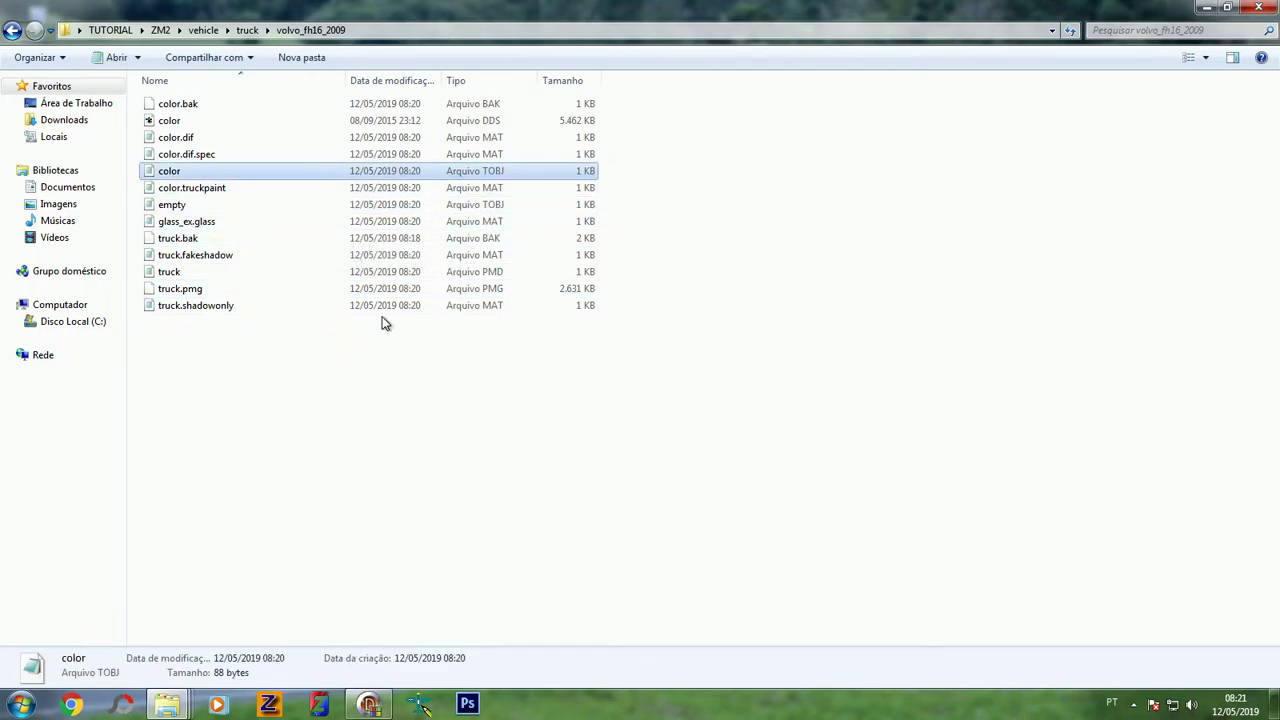
left_click(410, 408)
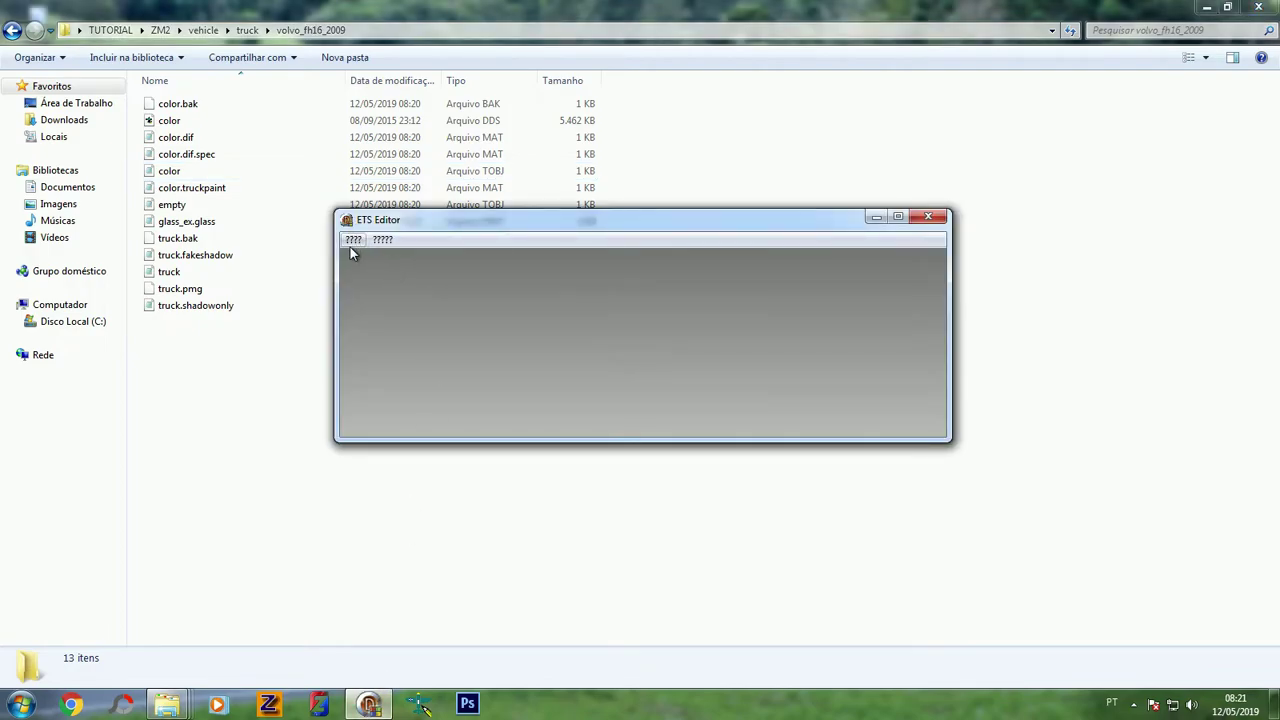
In ETS Editor, convert the color and empty TOBJ files from GTS to TT
left_click(351, 245)
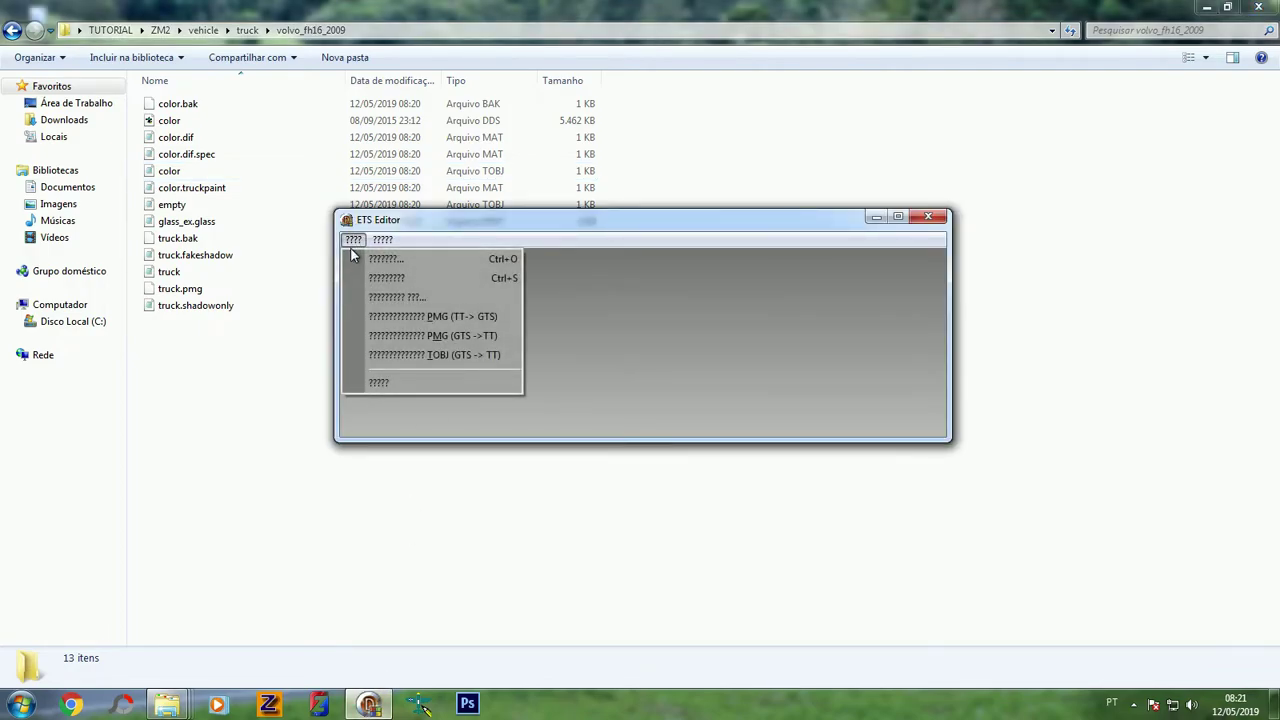
left_click(421, 357)
double_click(555, 366)
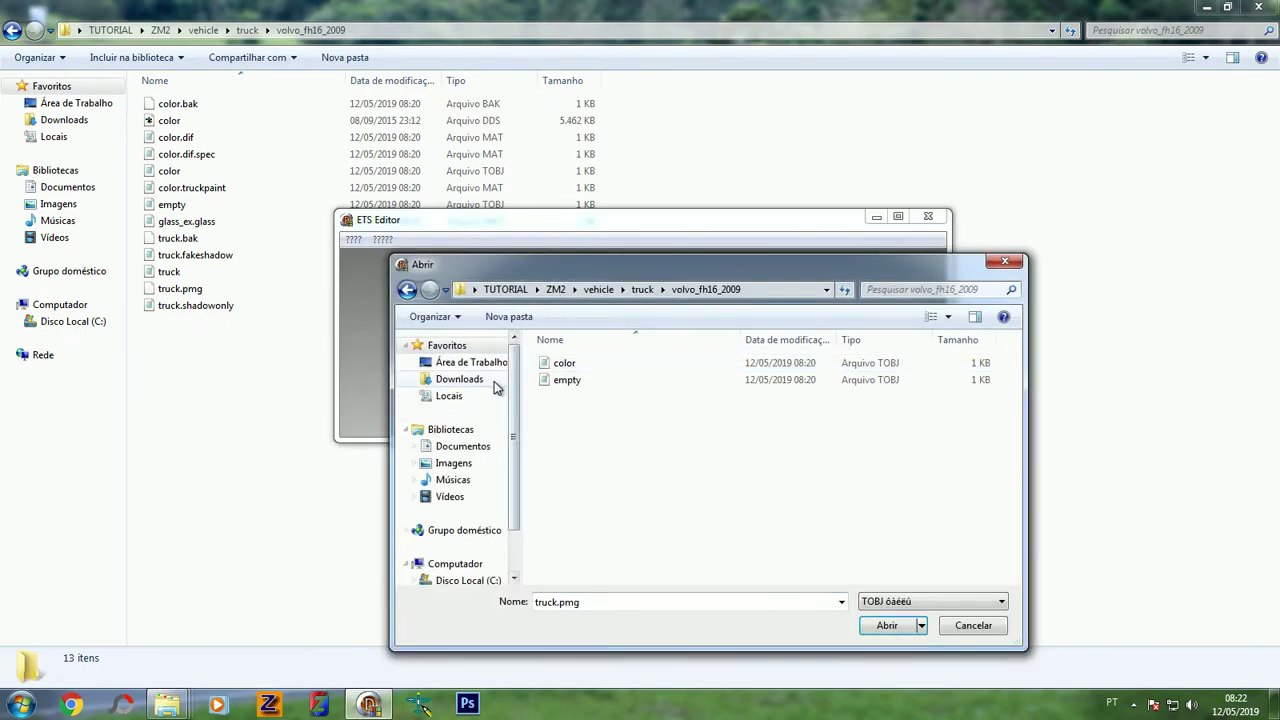
double_click(565, 363)
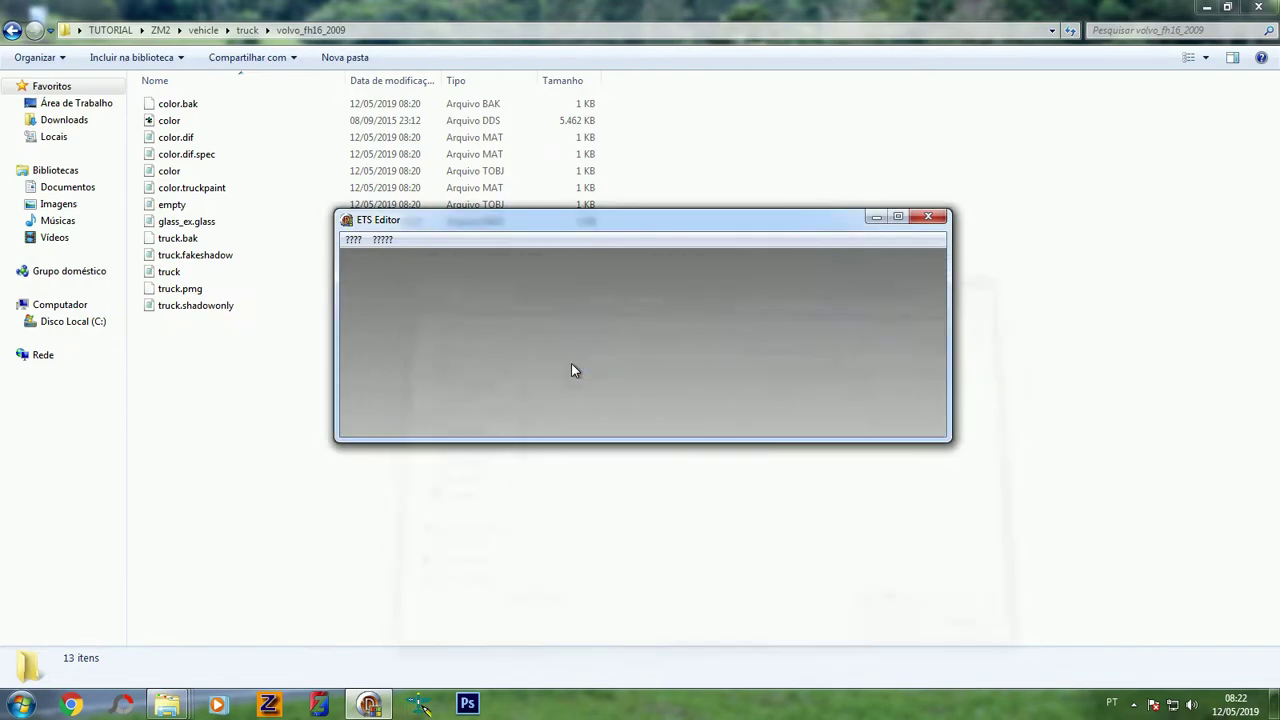
left_click(350, 240)
left_click(425, 355)
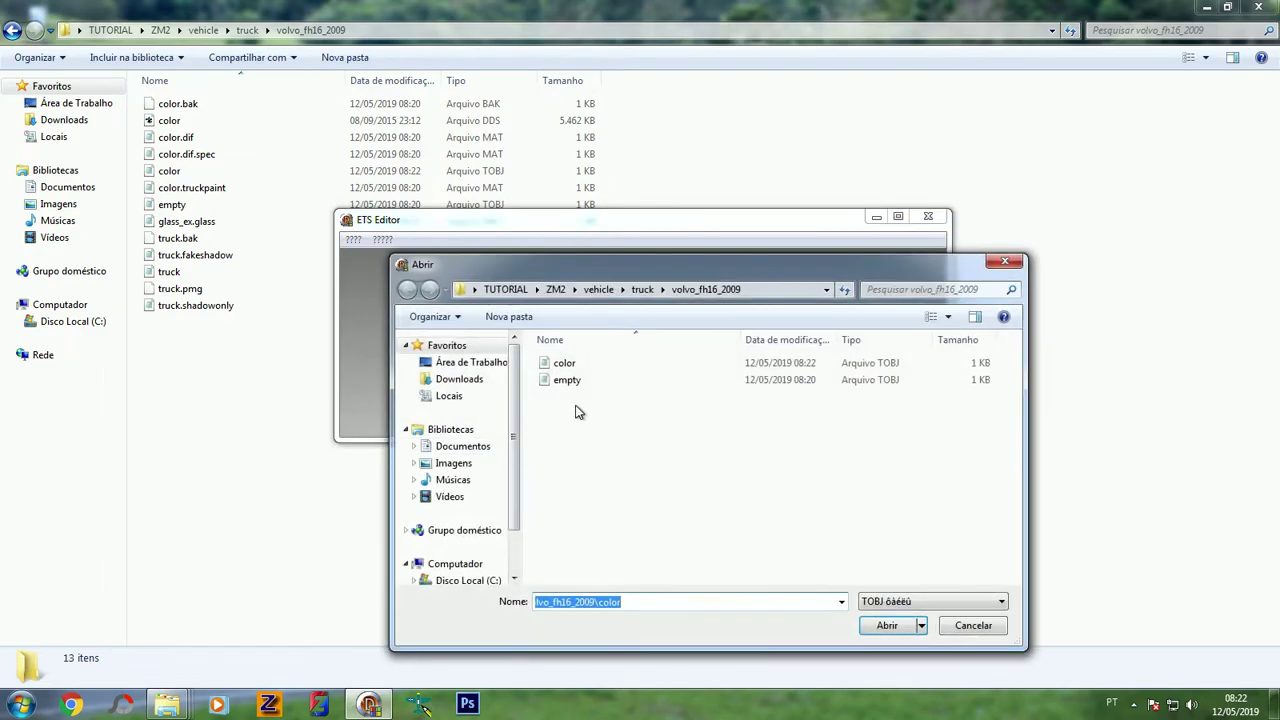
double_click(567, 380)
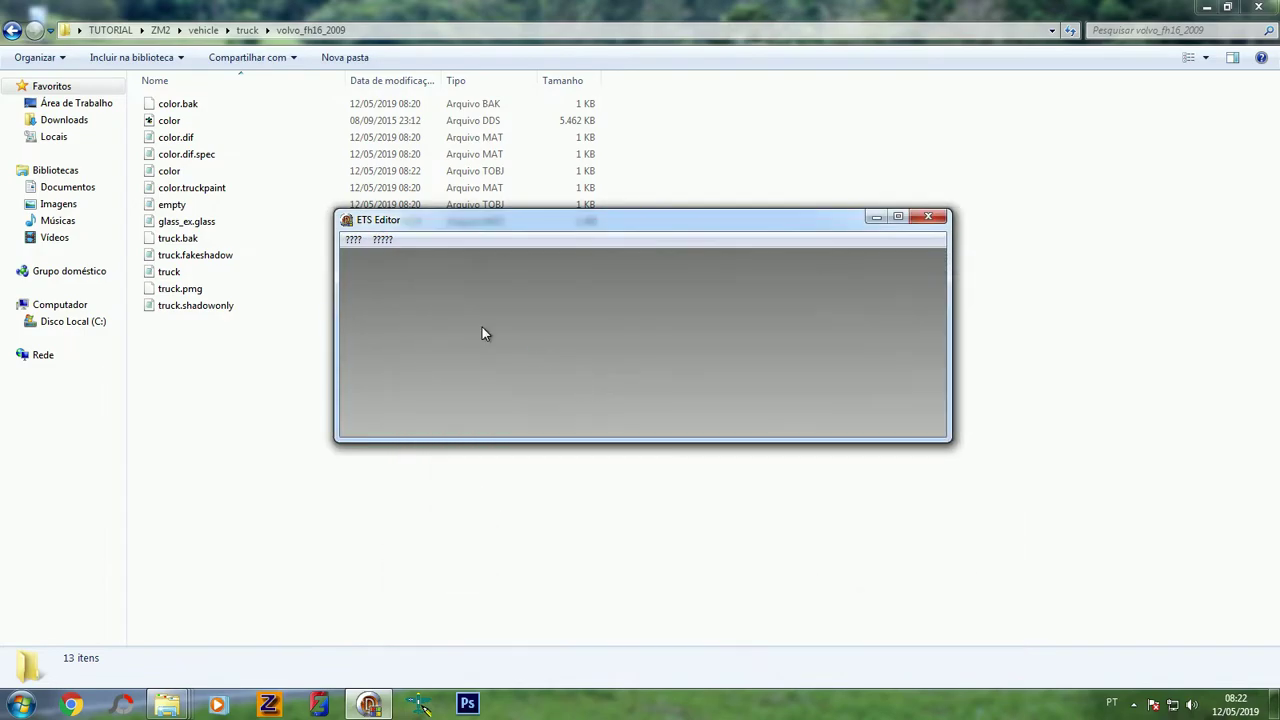
Check the modification times of the color and empty TOBJ files in the open-file dialog, and cancel it
left_click(351, 241)
left_click(400, 356)
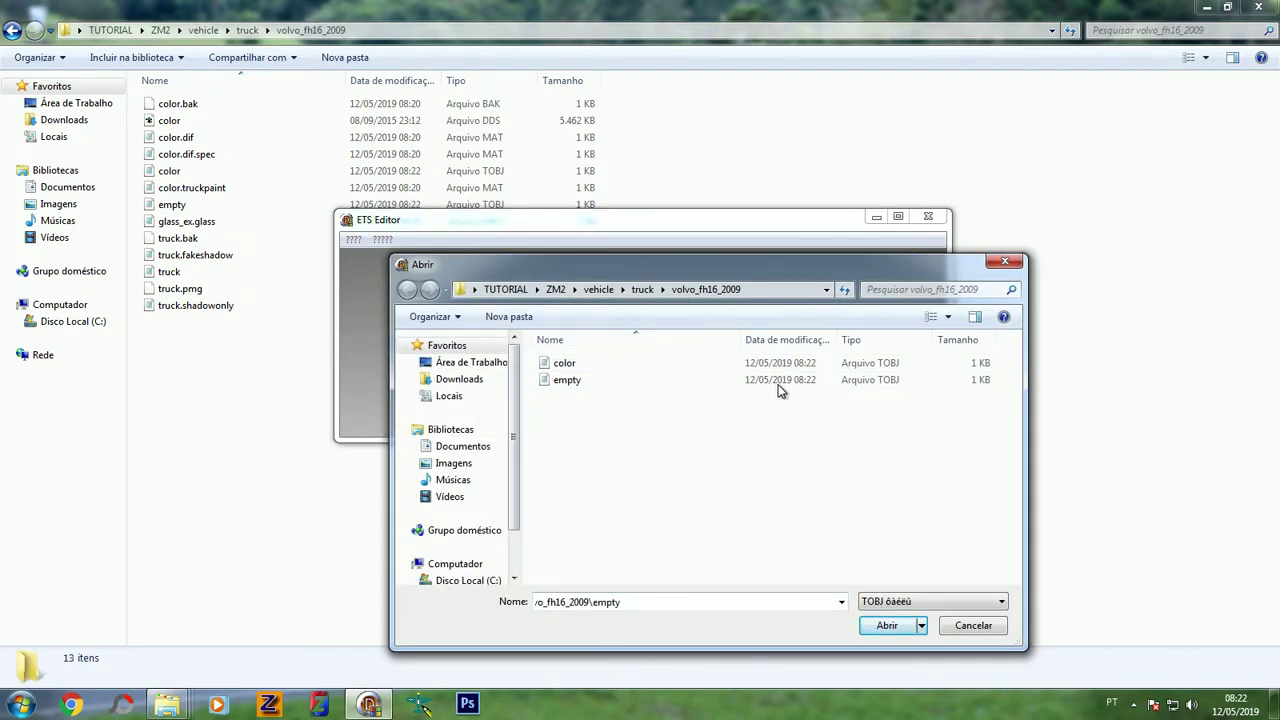
left_click(563, 364)
left_click(562, 382)
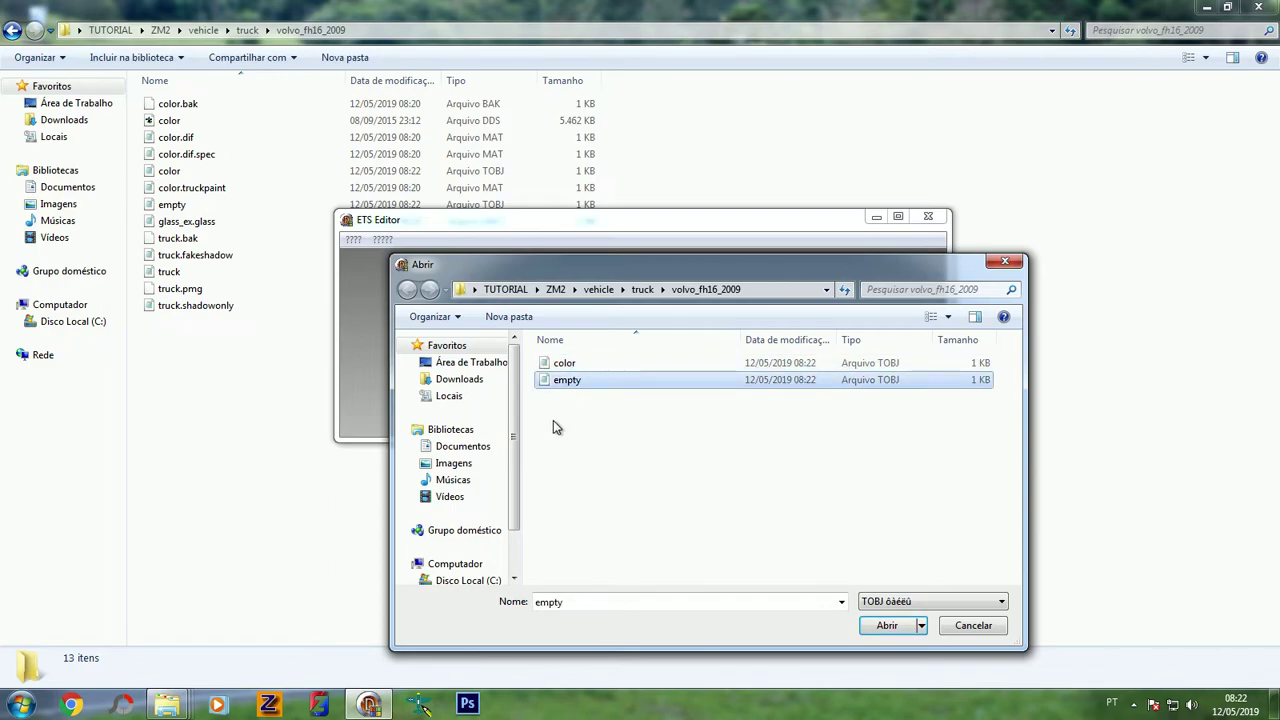
left_click(1004, 263)
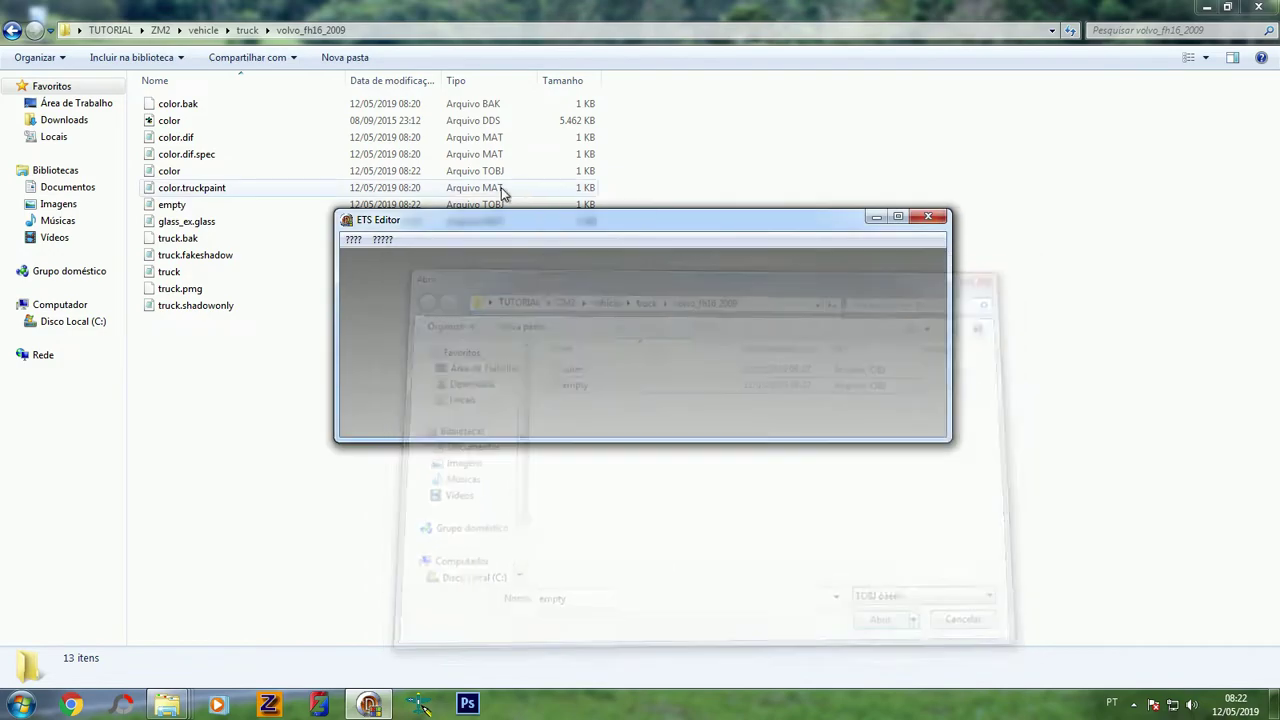
Close ETS Editor and move the converted truck.pmg from the truck folder into volvo_fh16_2009, replacing the existing file
left_click(928, 217)
left_click(12, 30)
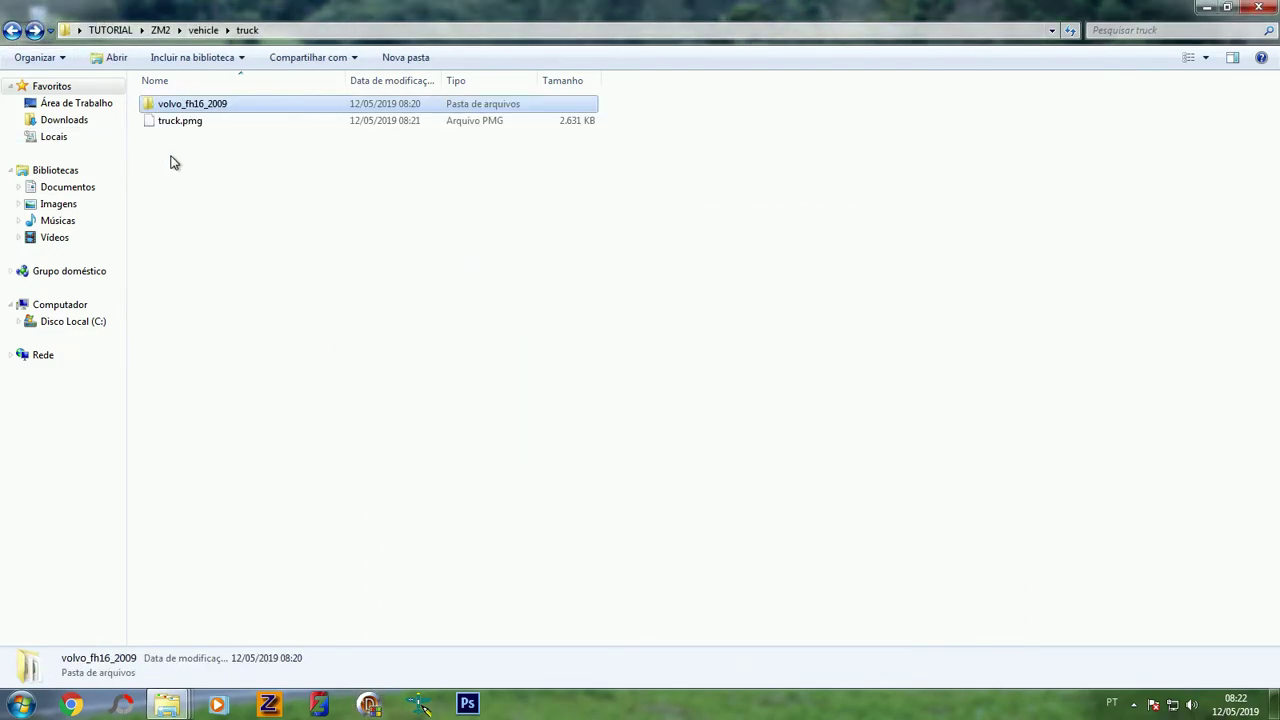
left_click(178, 121)
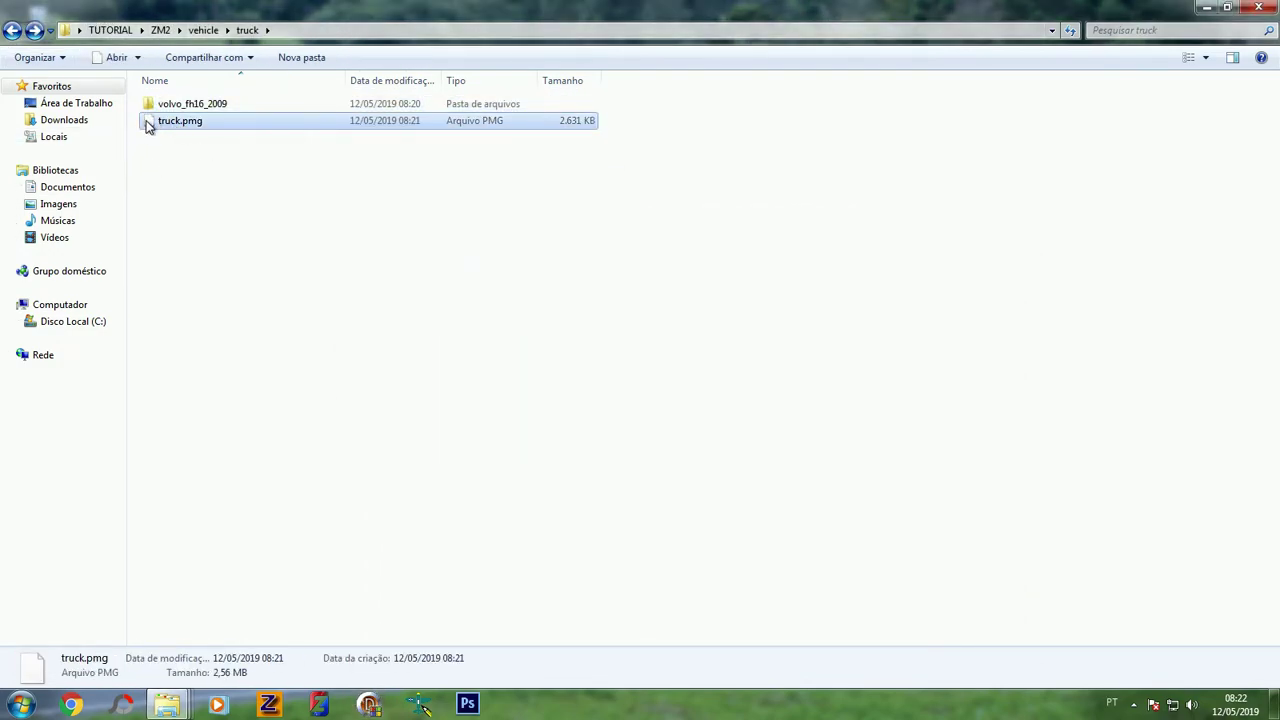
left_click_drag(150, 125, 185, 105)
left_click(520, 215)
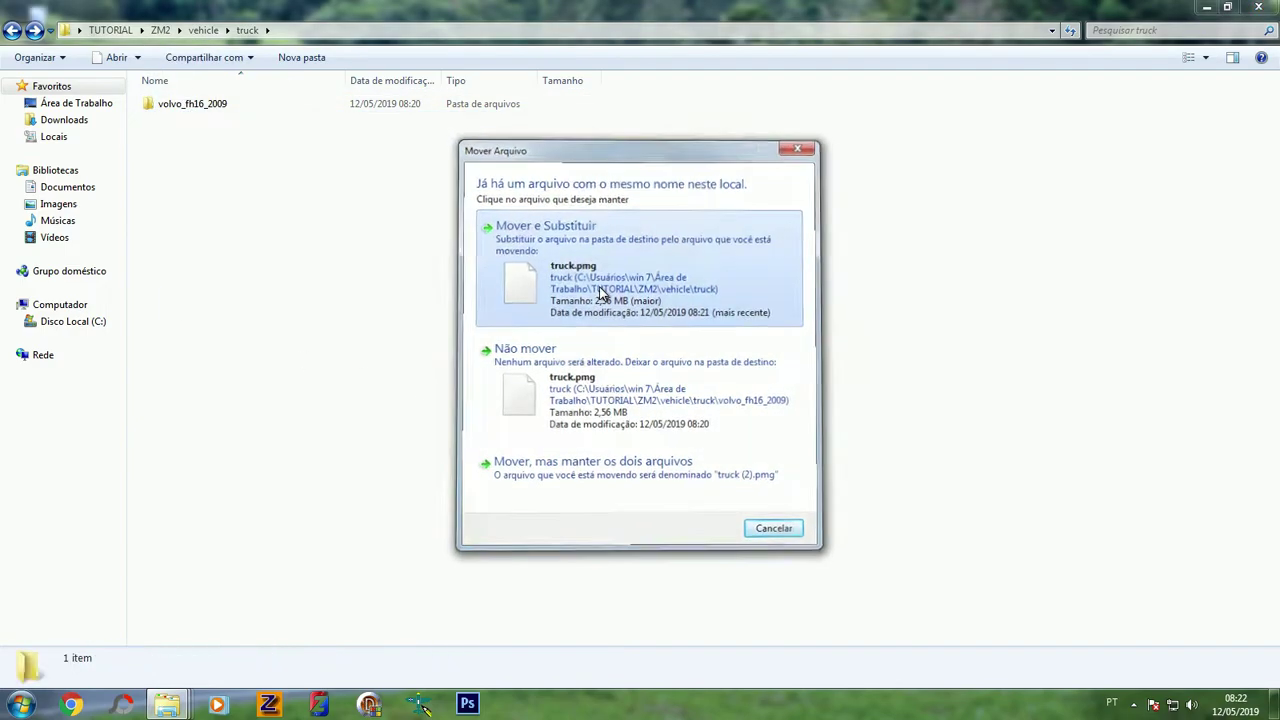
Open the color.dif.spec and color.dif material files from volvo_fh16_2009 in Notepad, examine their material definitions, and close them
double_click(190, 103)
double_click(198, 155)
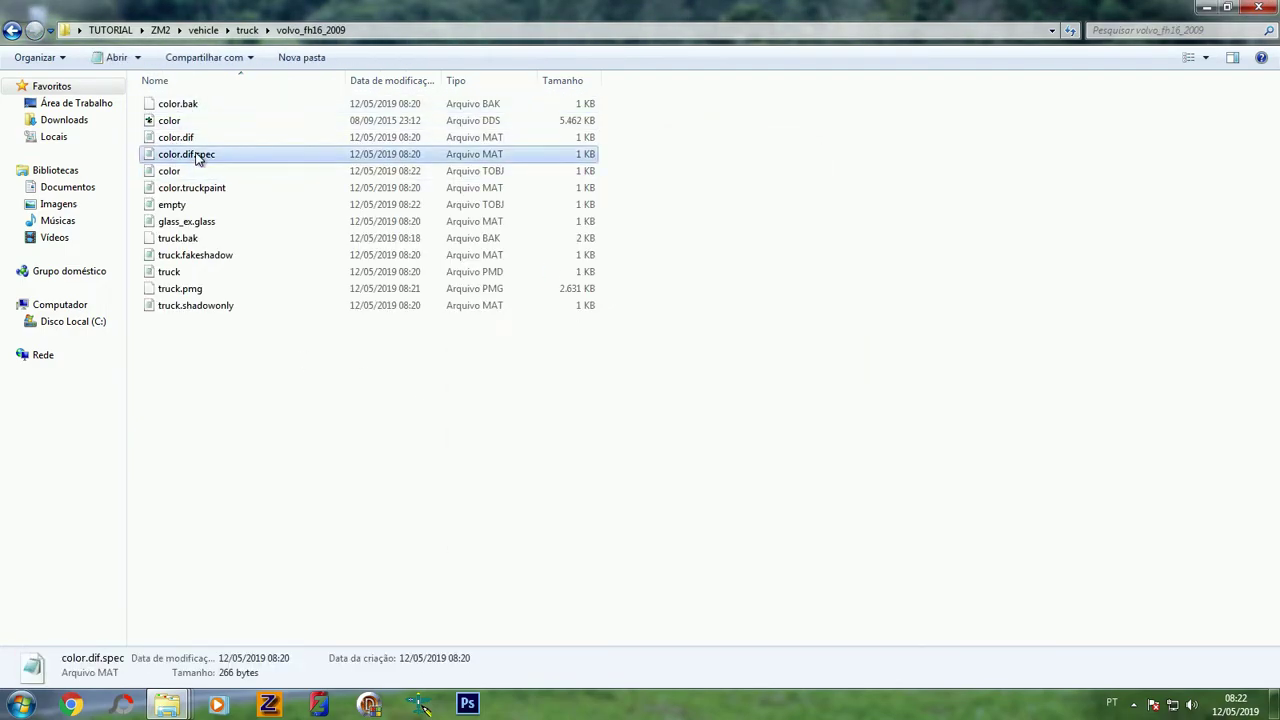
left_click(1040, 163)
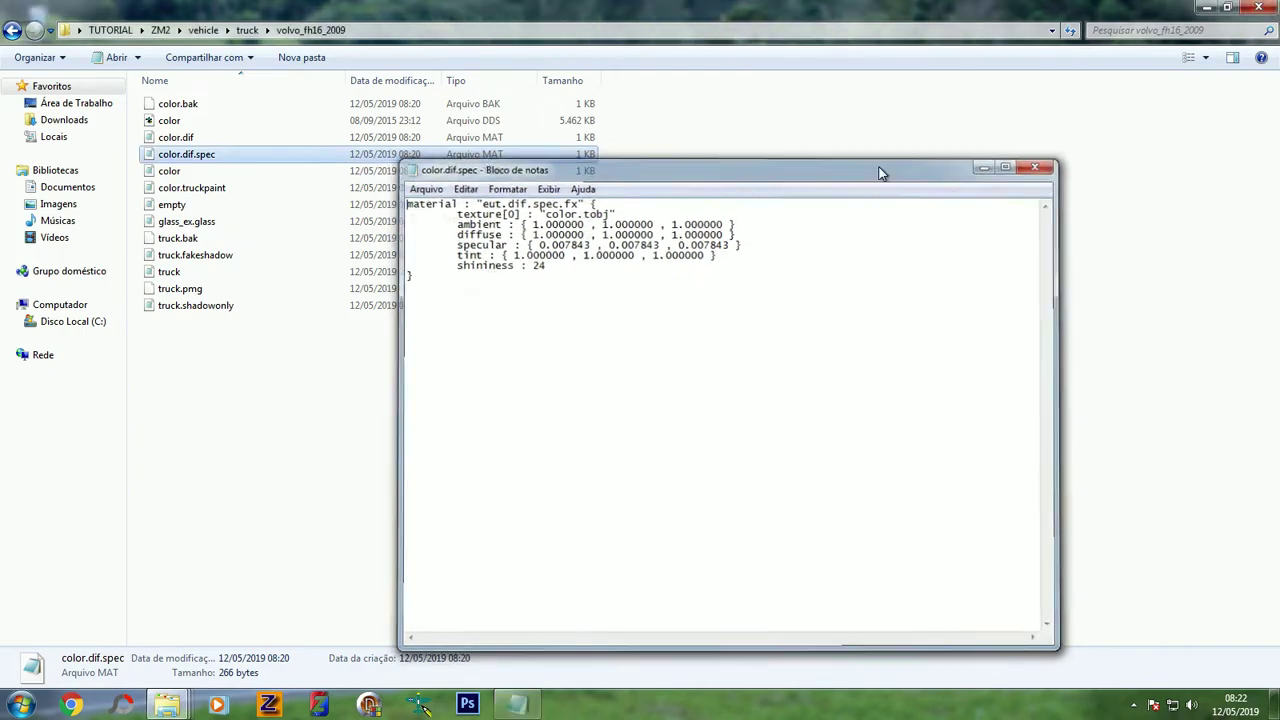
double_click(178, 137)
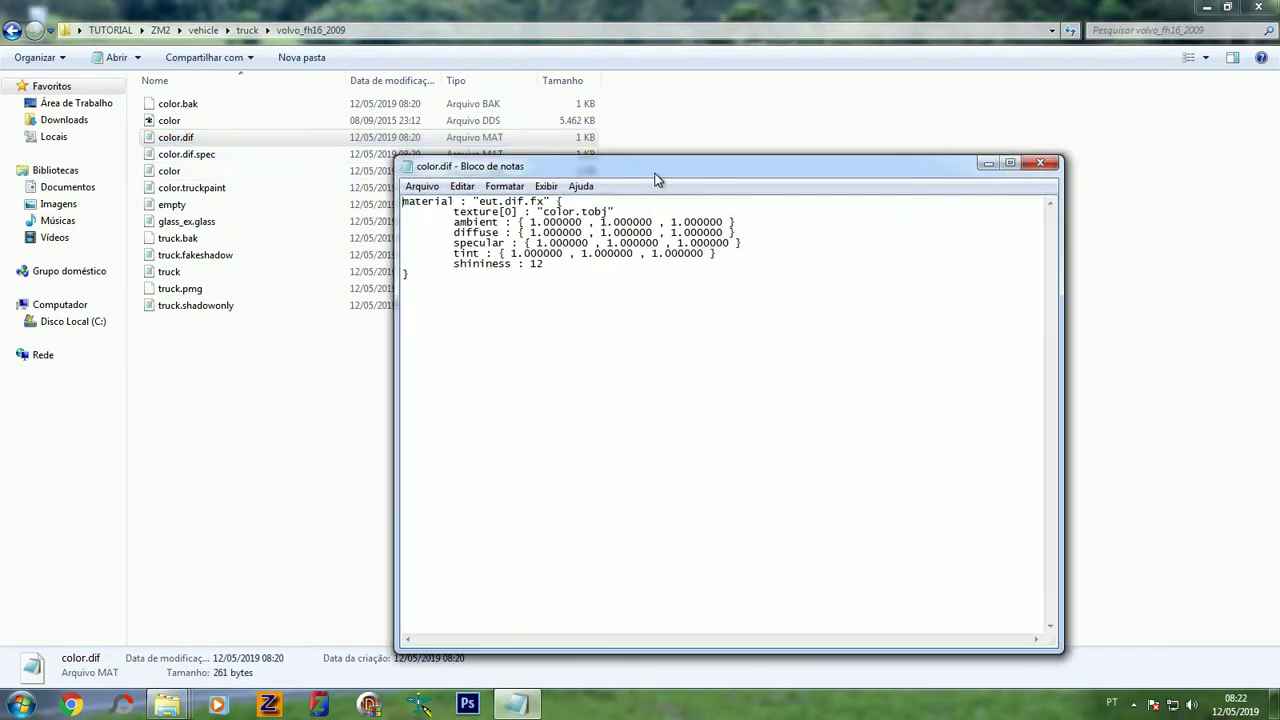
left_click_drag(657, 178, 602, 187)
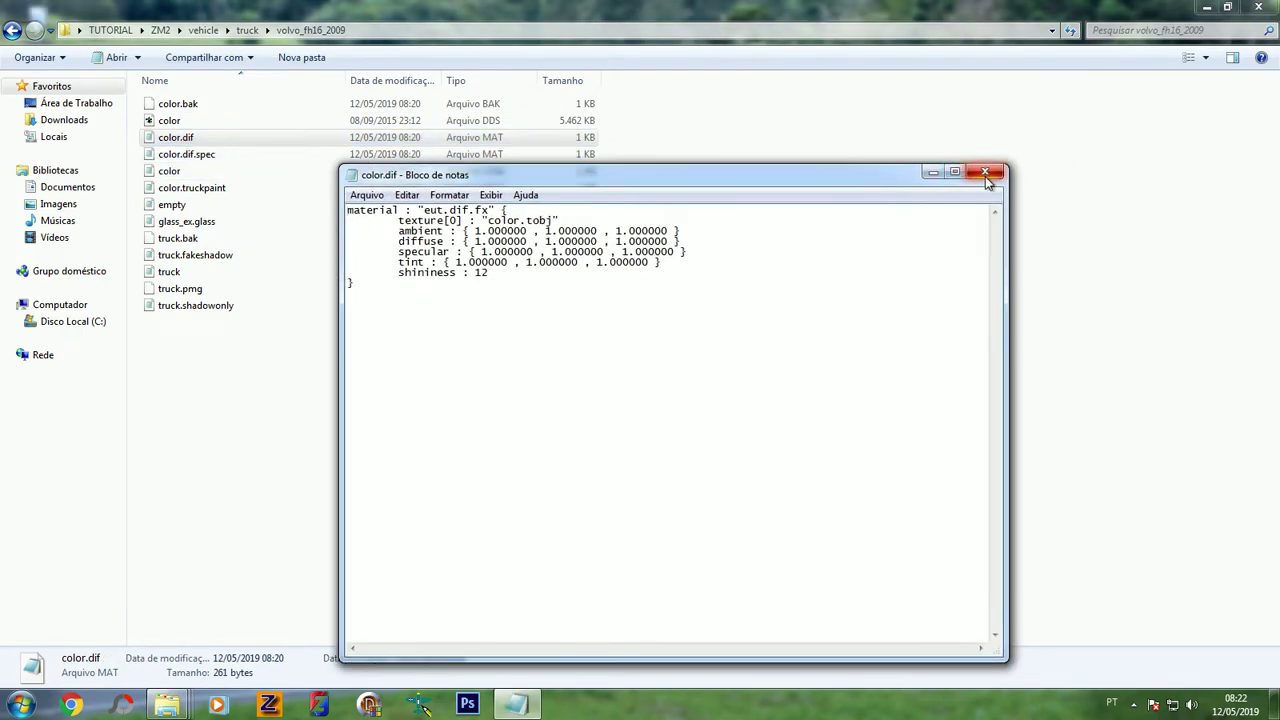
left_click_drag(884, 187, 800, 167)
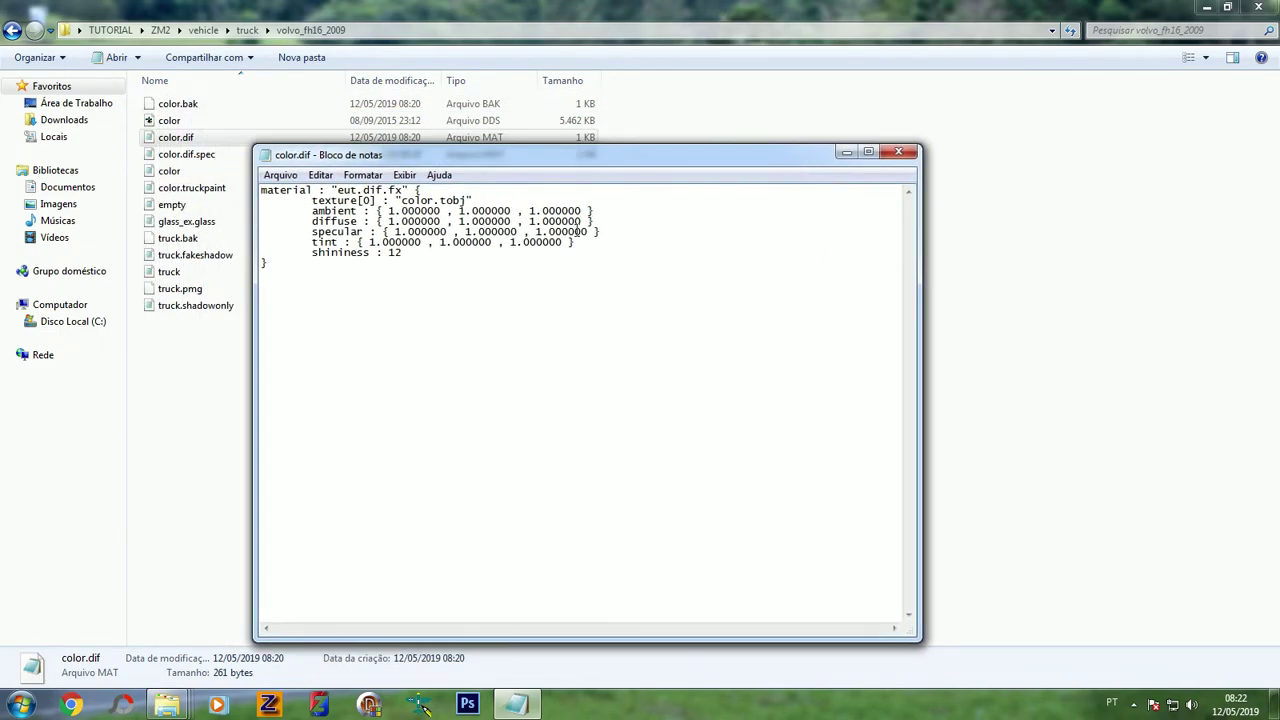
left_click(900, 153)
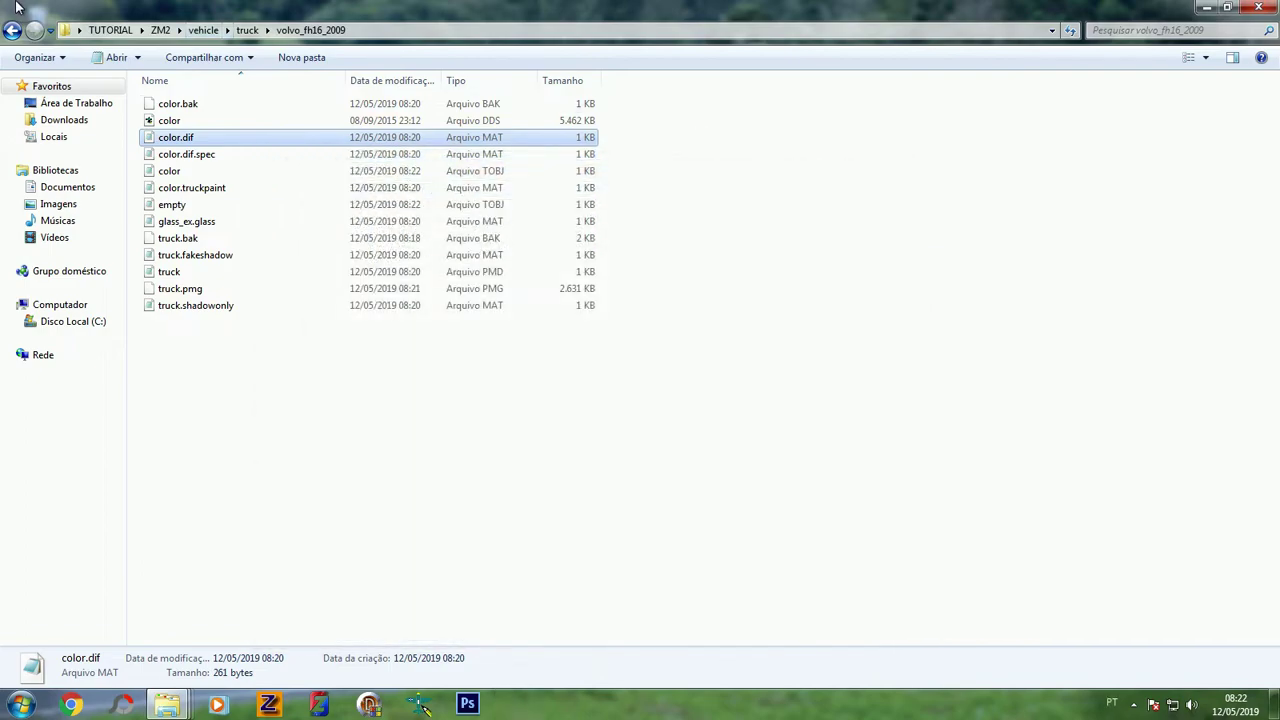
Pack the vehicle folder inside ZM2 into an archive named volvofh440.scs, using the ZIP format and the Store compression method
left_click(12, 32)
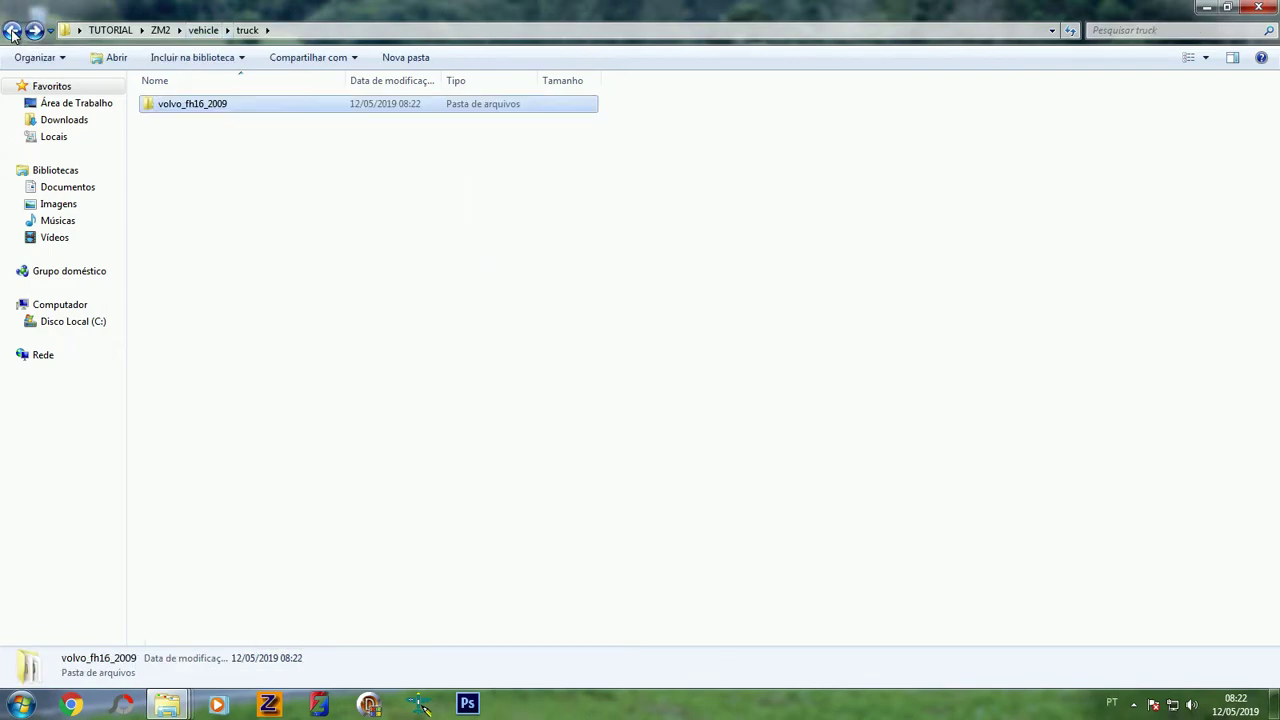
left_click(12, 32)
left_click(12, 32)
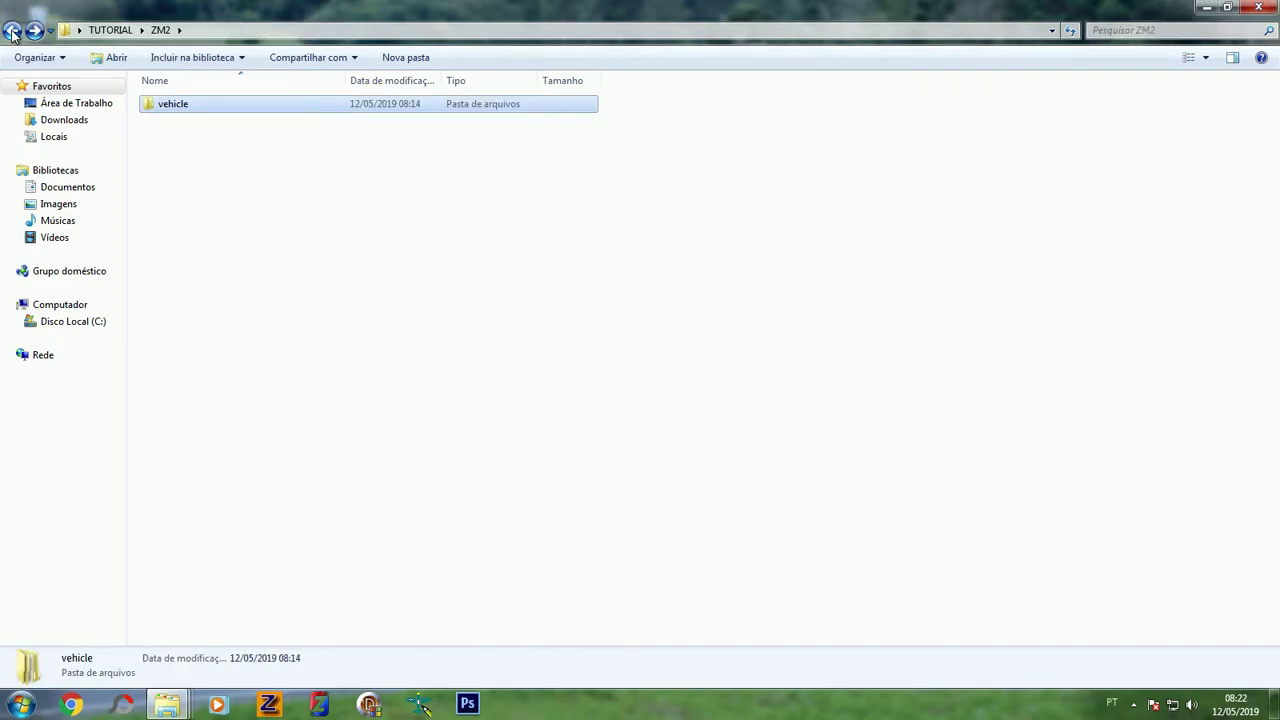
left_click(168, 162)
left_click(160, 107)
right_click(160, 108)
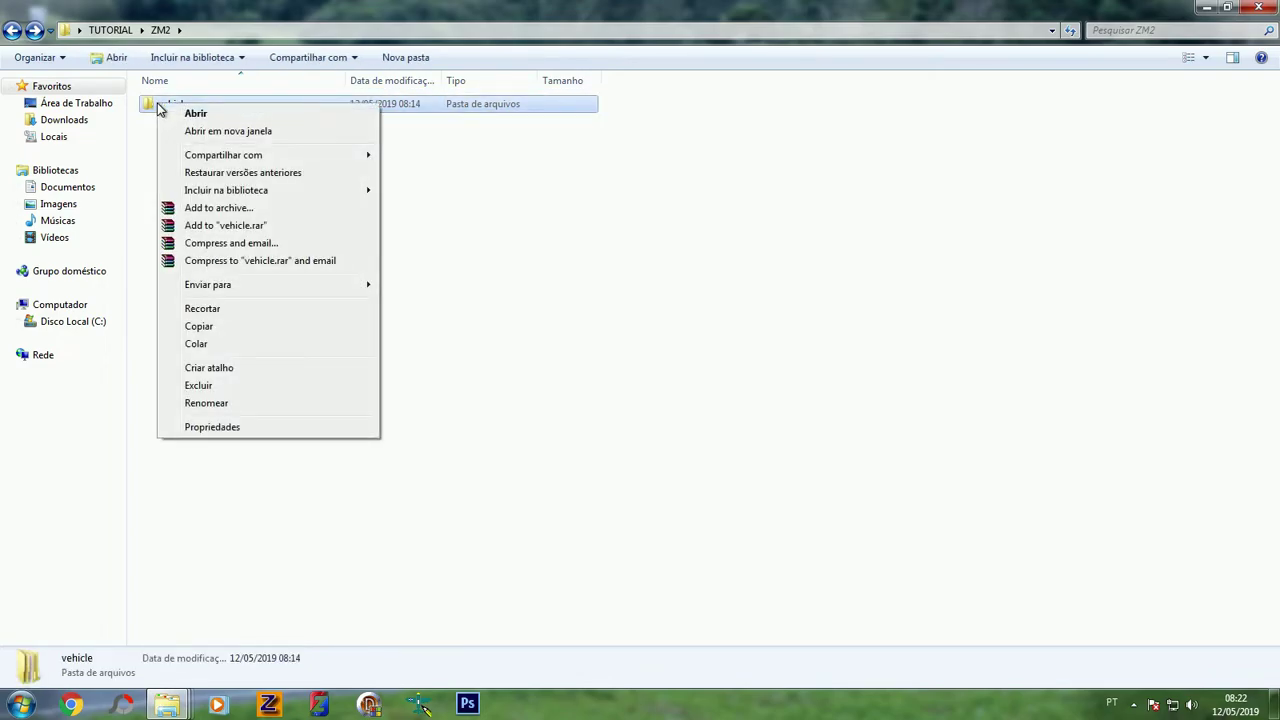
left_click(216, 208)
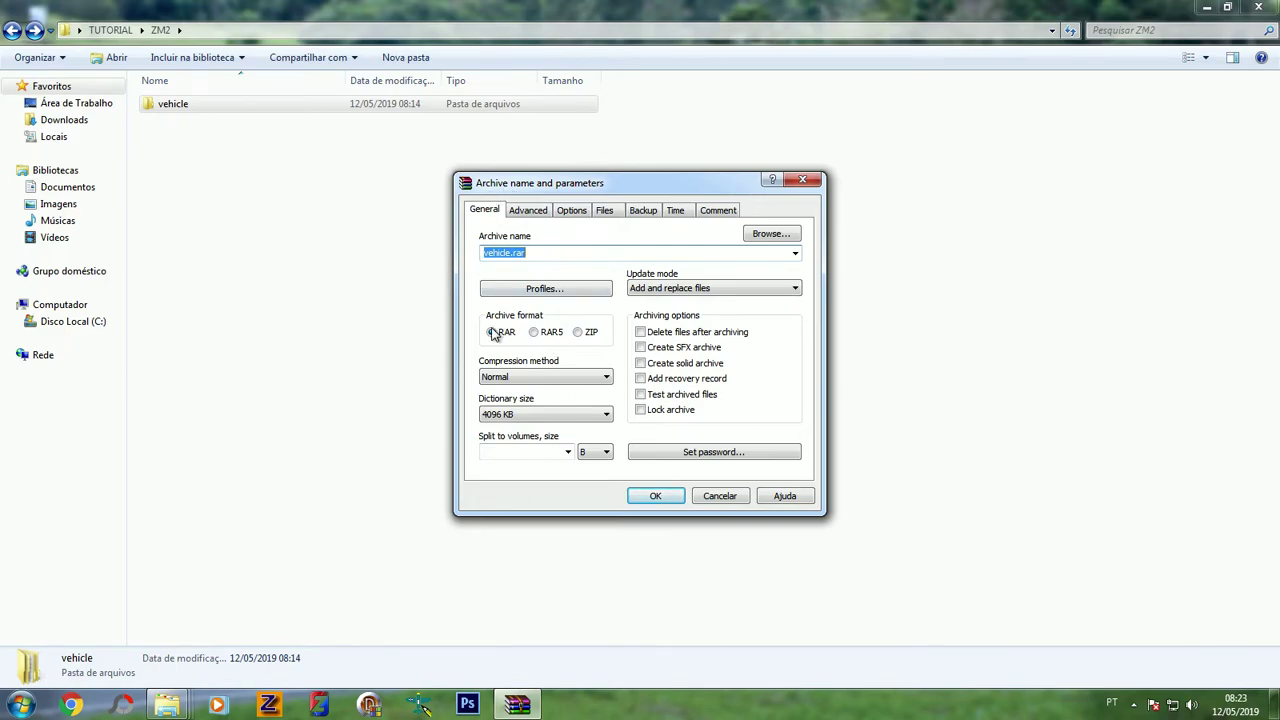
left_click(578, 332)
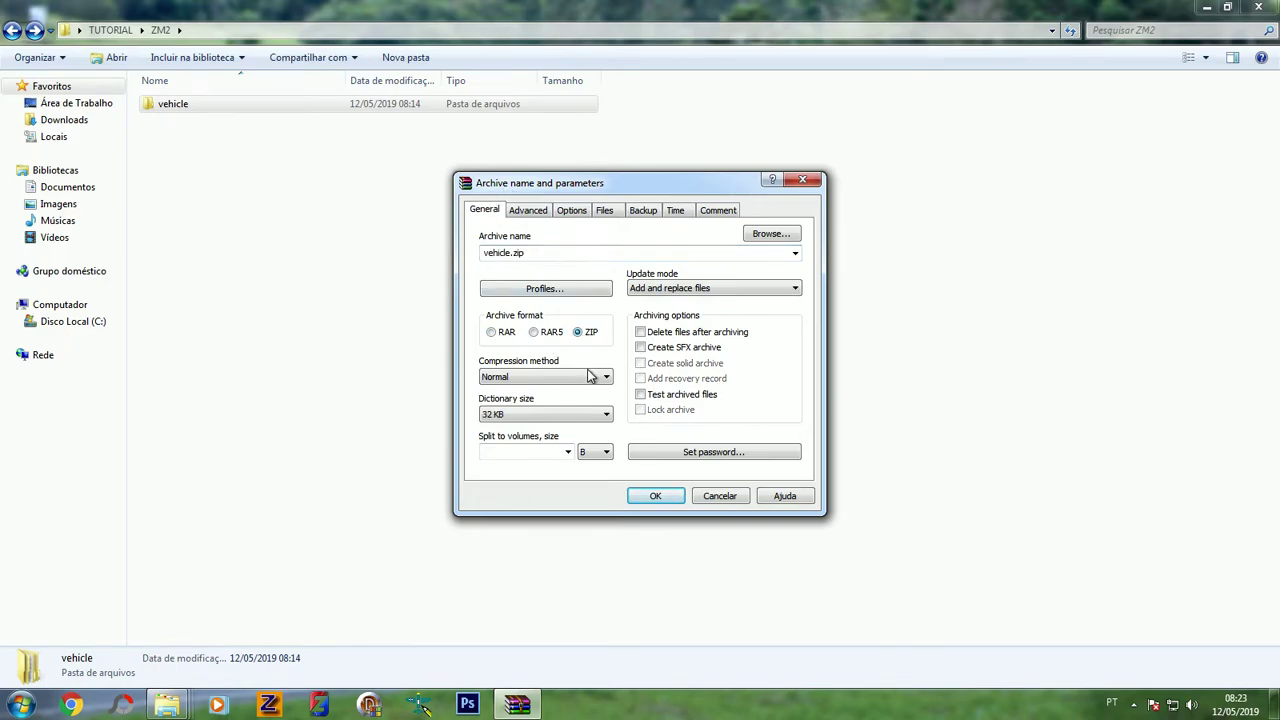
left_click(604, 377)
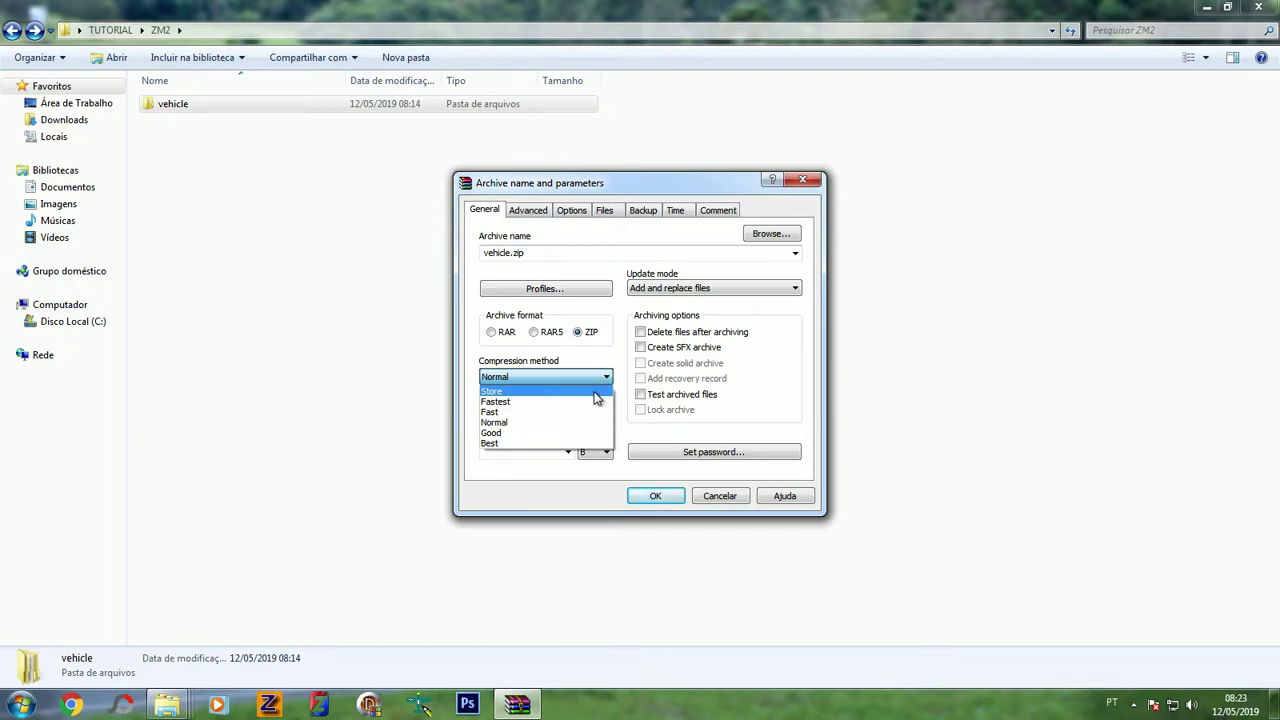
left_click(594, 392)
double_click(524, 254)
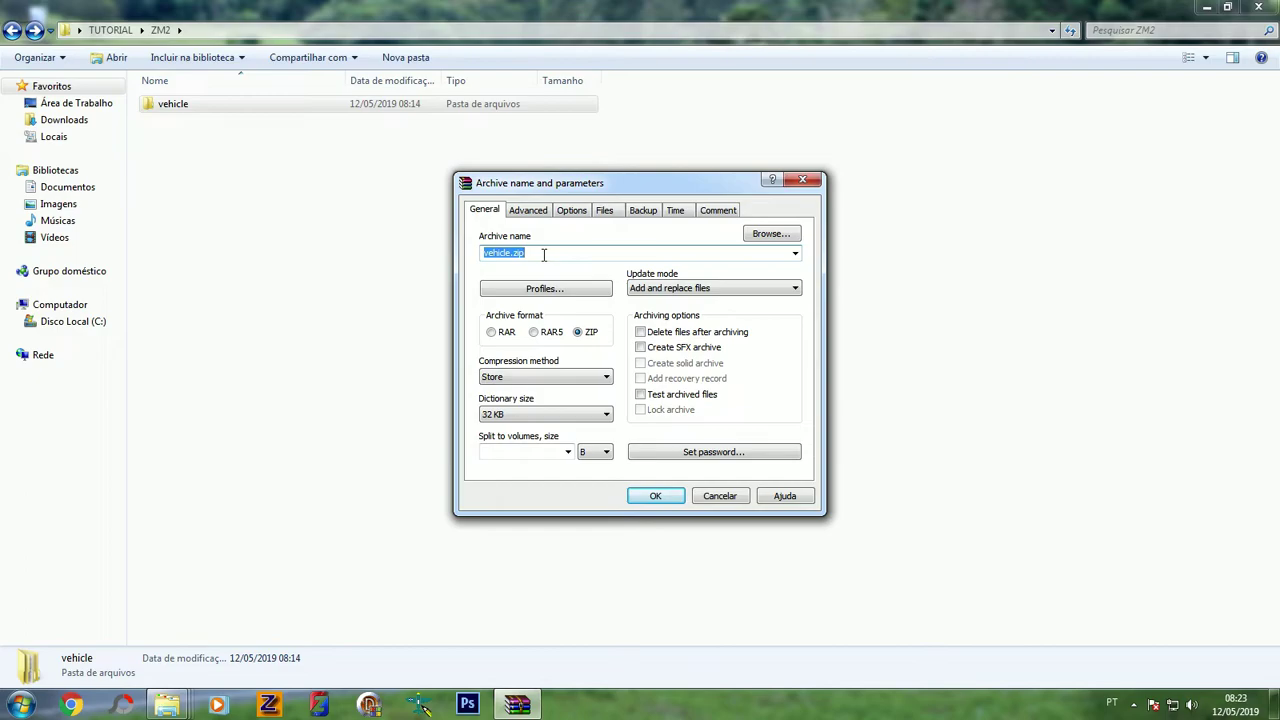
type("vol")
key("Return")
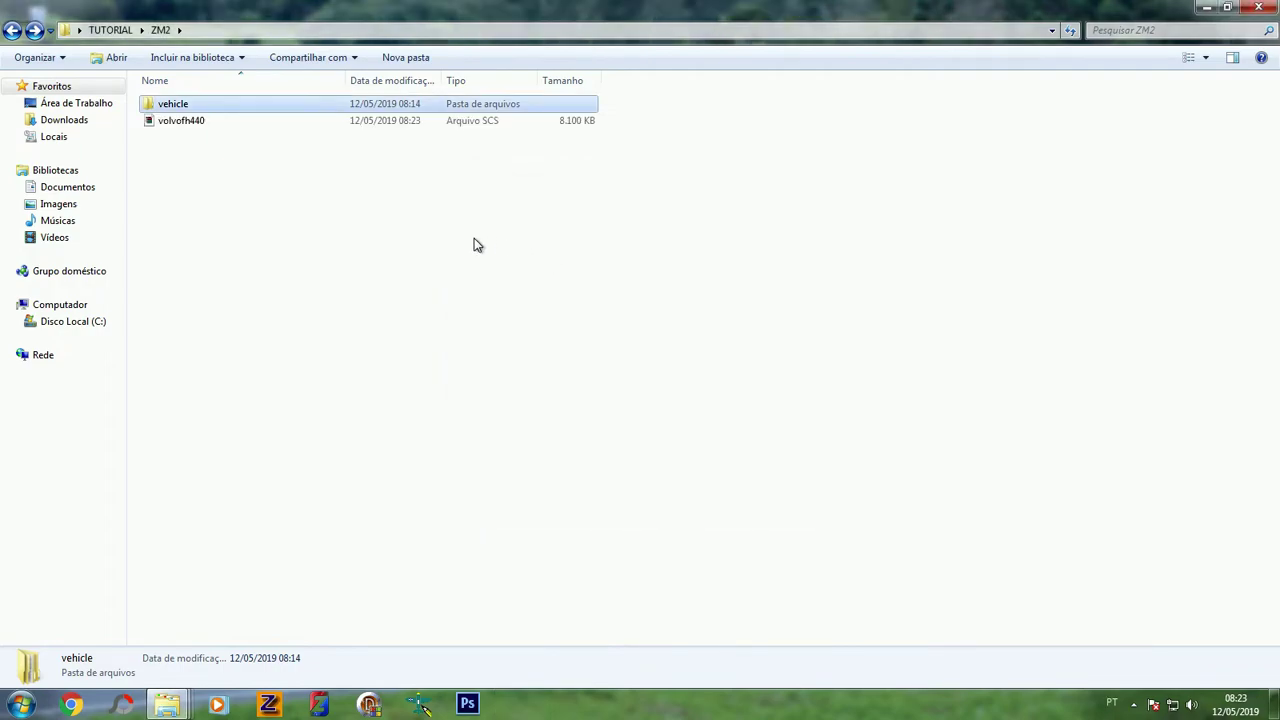
left_click(157, 121)
right_click(157, 121)
left_click(414, 324)
left_click(560, 291)
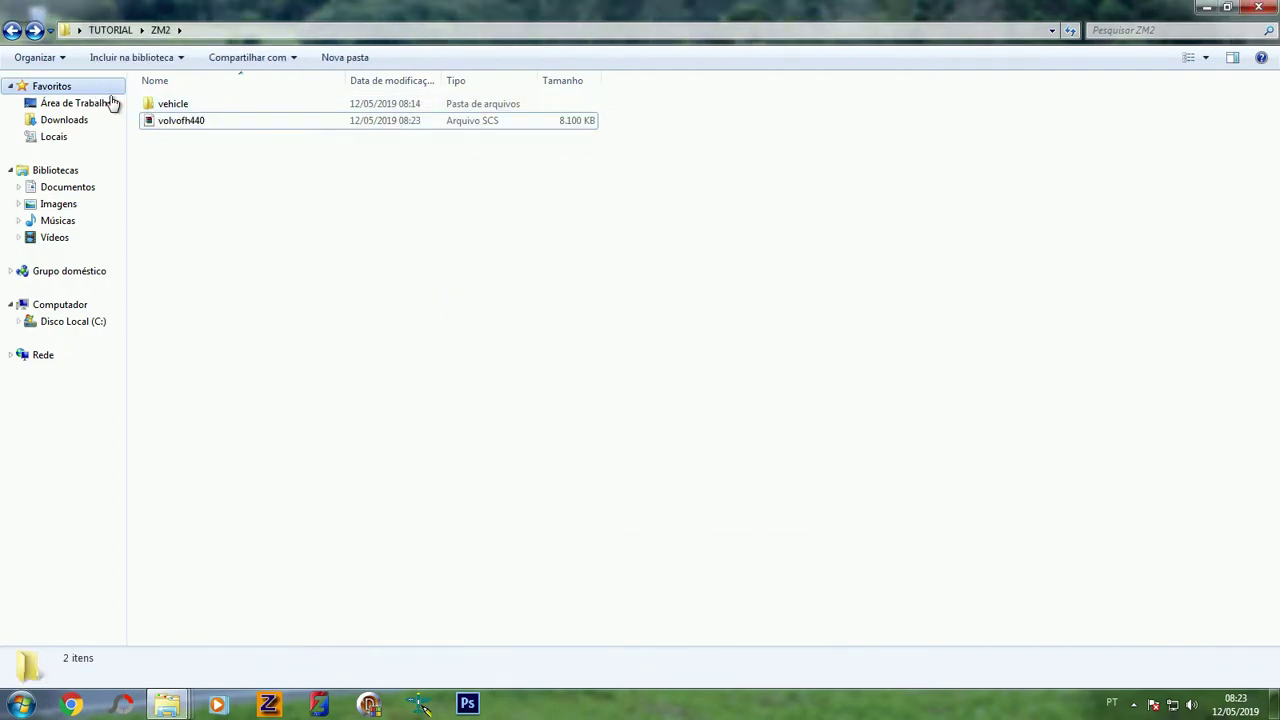
left_click_drag(166, 127, 468, 238)
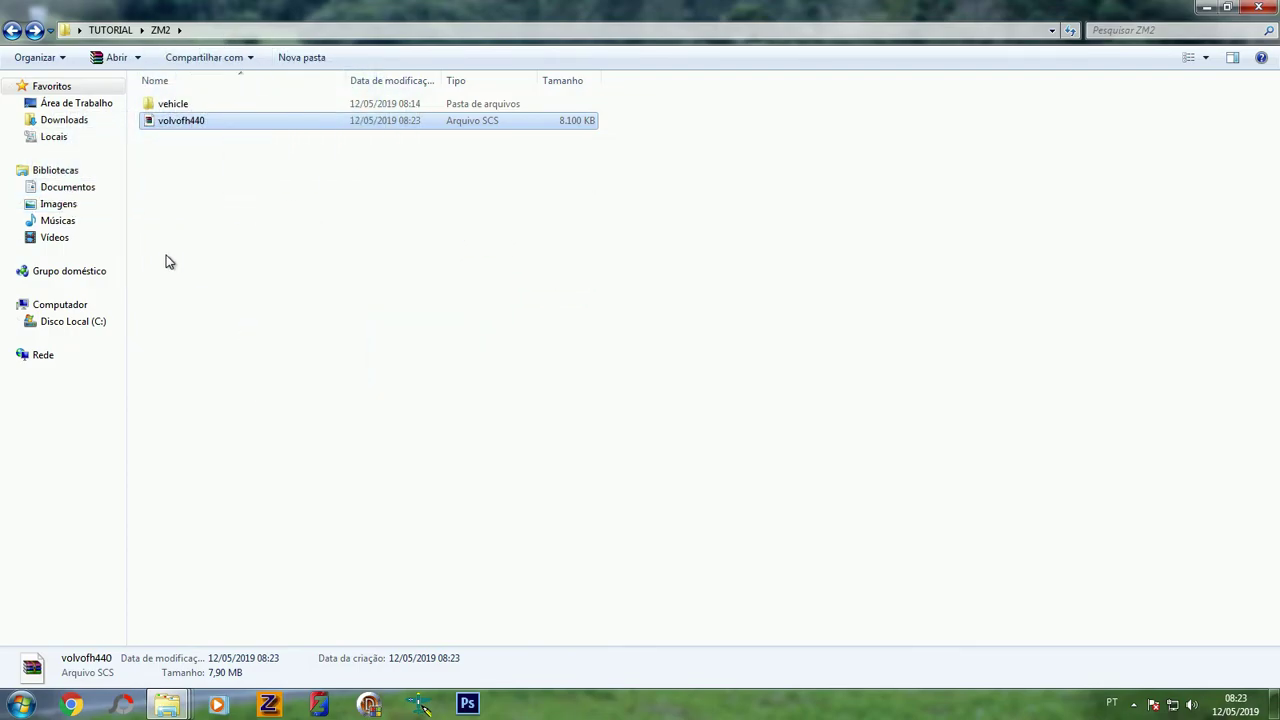
left_click(178, 270)
Create a folder named vehicle inside the TUTORIAL ZM3 folder and open it
left_click(14, 31)
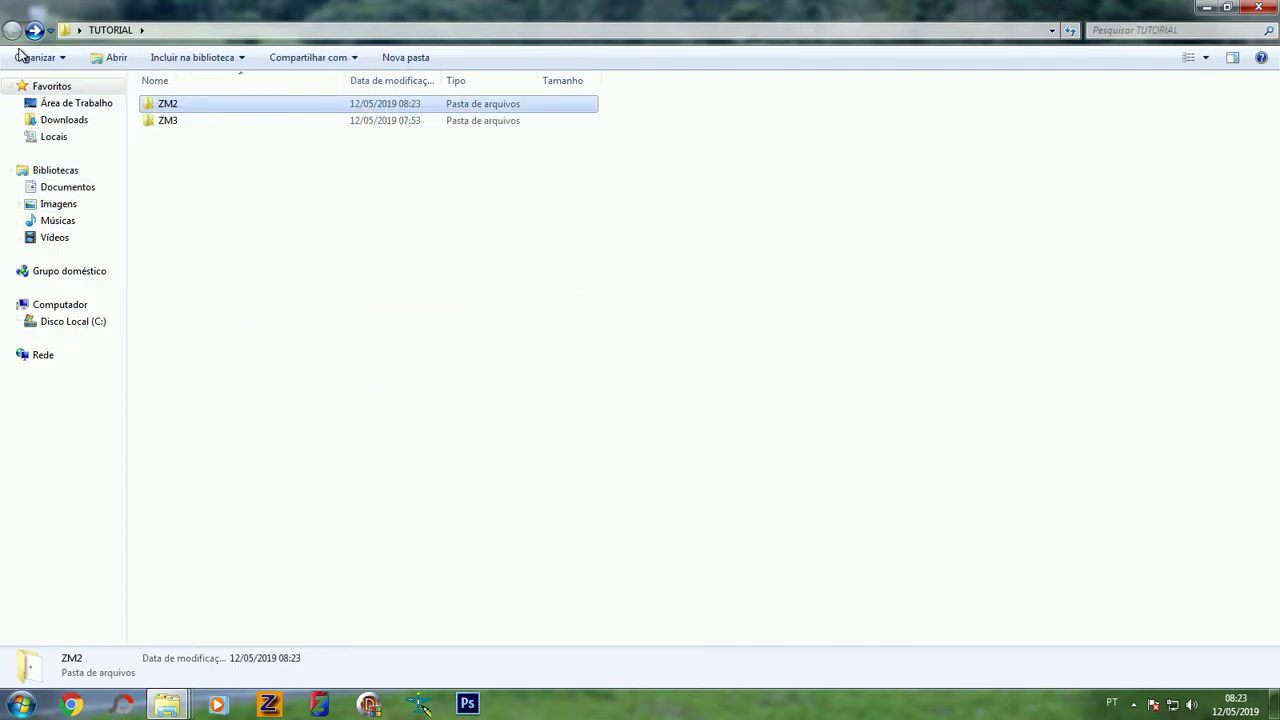
left_click(333, 390)
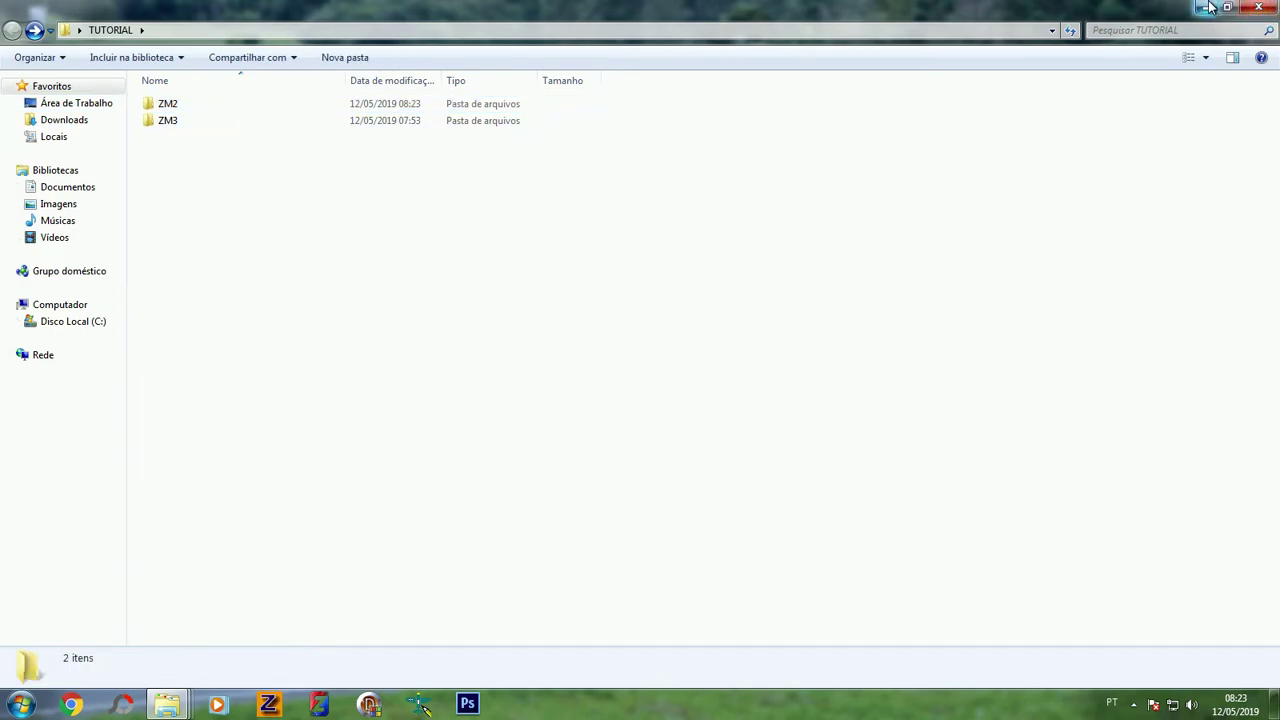
double_click(196, 125)
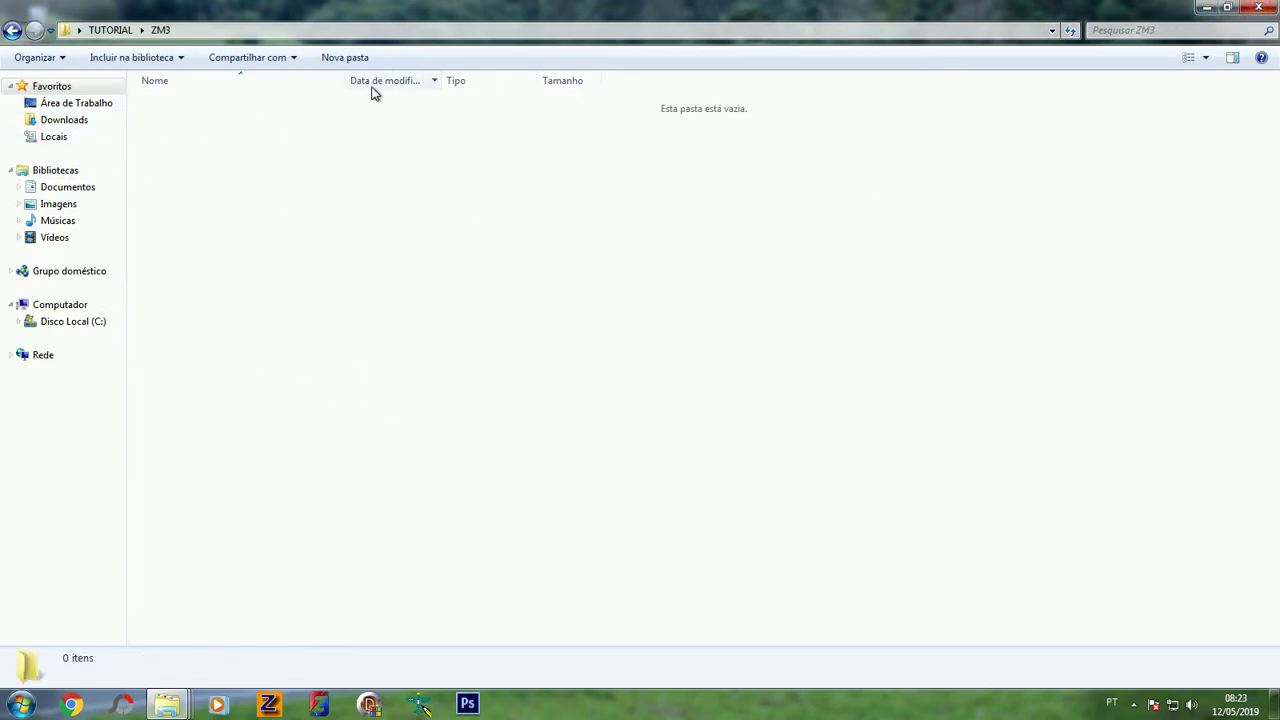
left_click(333, 58)
type("veh")
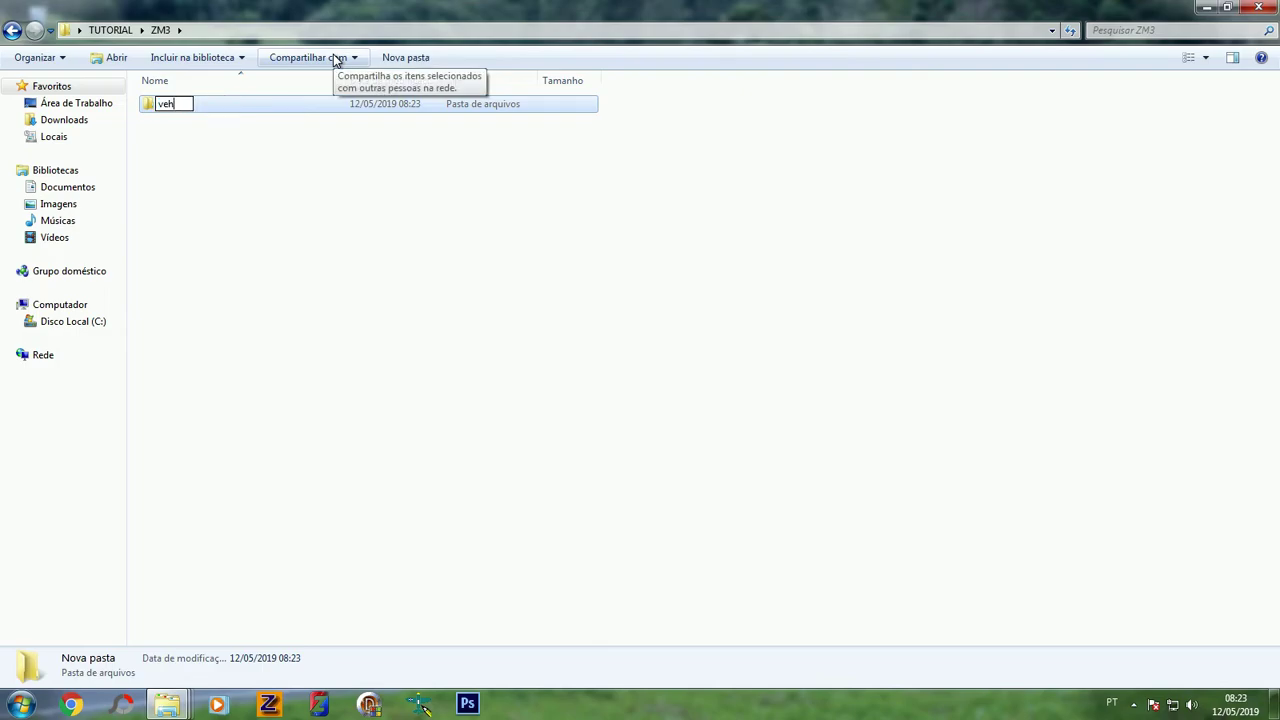
type("icle")
key("Return")
key("Return")
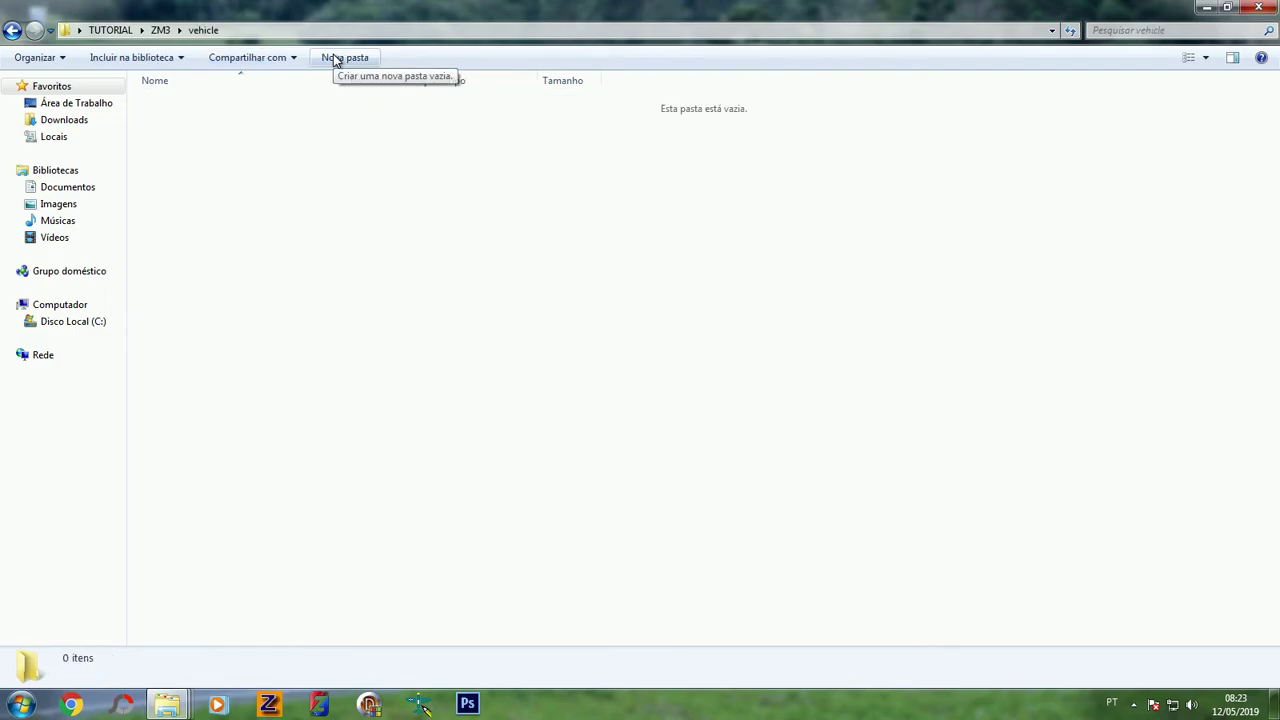
Create a truck folder inside vehicle and a volvo_fh16_2009 folder inside truck, and open the innermost folder
left_click(333, 57)
type("truck")
key("Return")
key("Return")
left_click(333, 57)
type("volvo_fh16_2009")
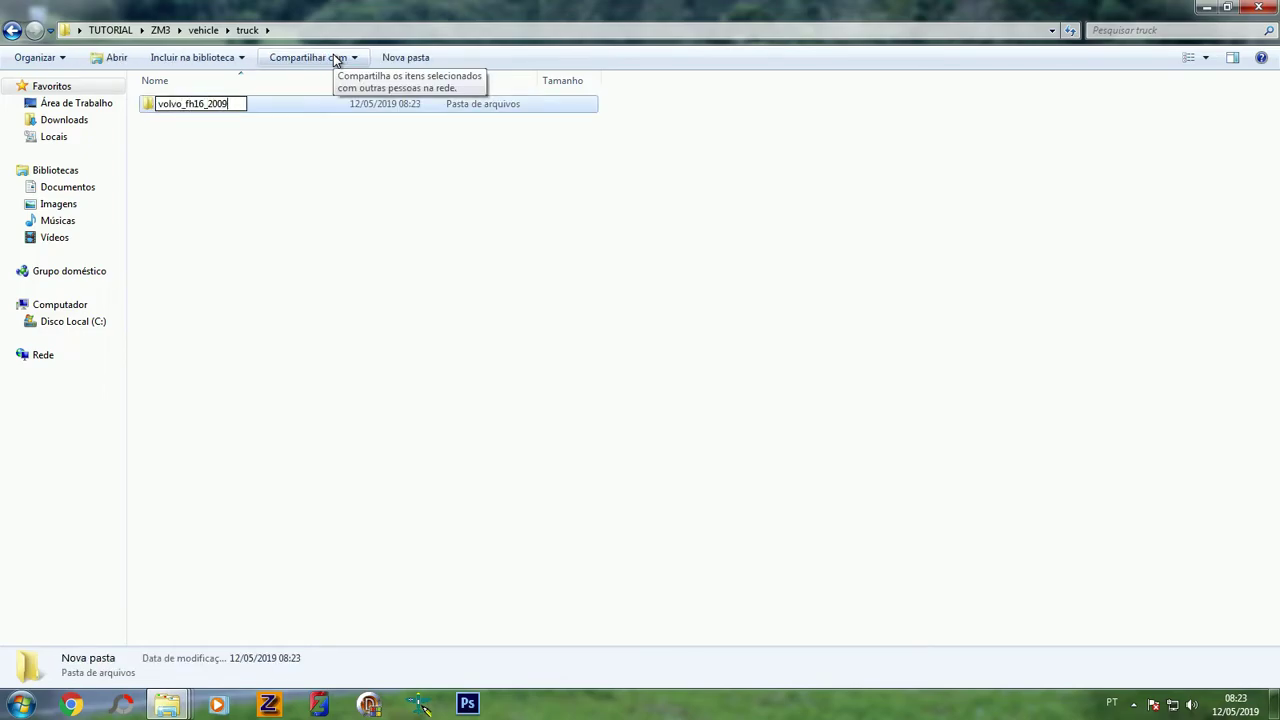
key("Return")
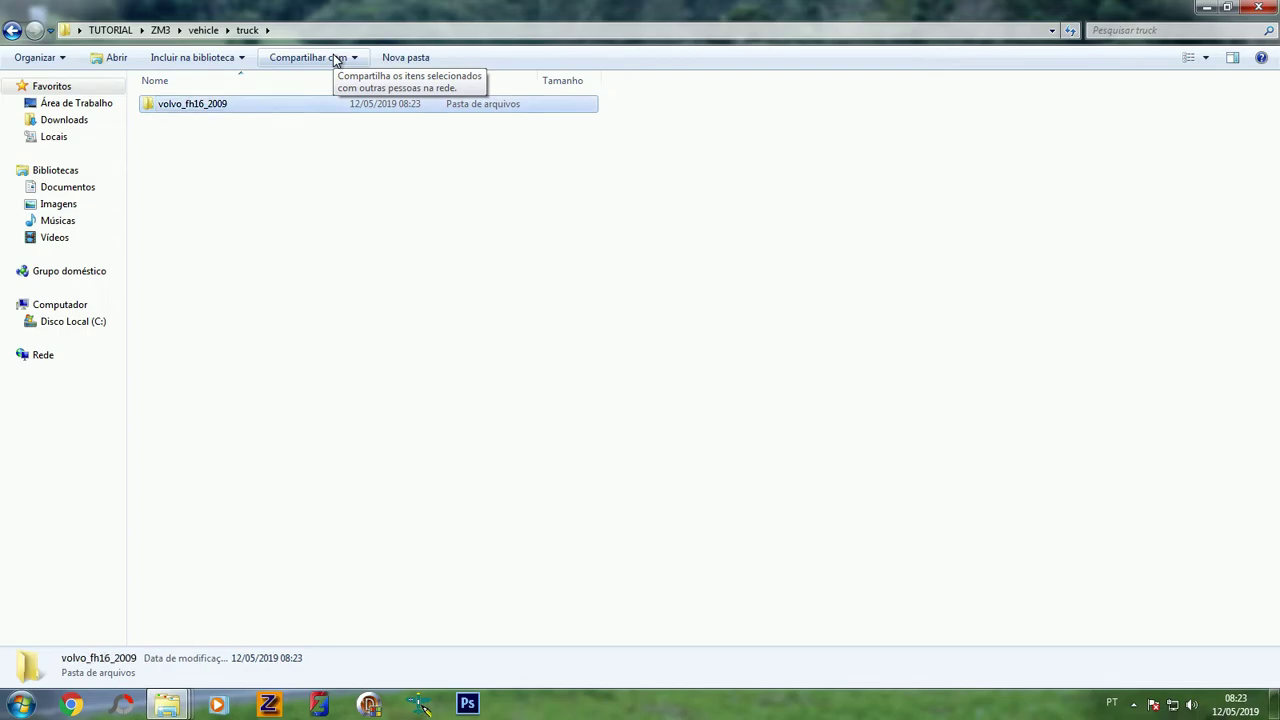
double_click(222, 106)
In the other Explorer window, open the volvo_fh16_2009 folder under vehicle and truck of BASE 1.31
mouse_move(180, 706)
left_click(277, 630)
left_click(12, 30)
left_click(12, 30)
left_click(12, 30)
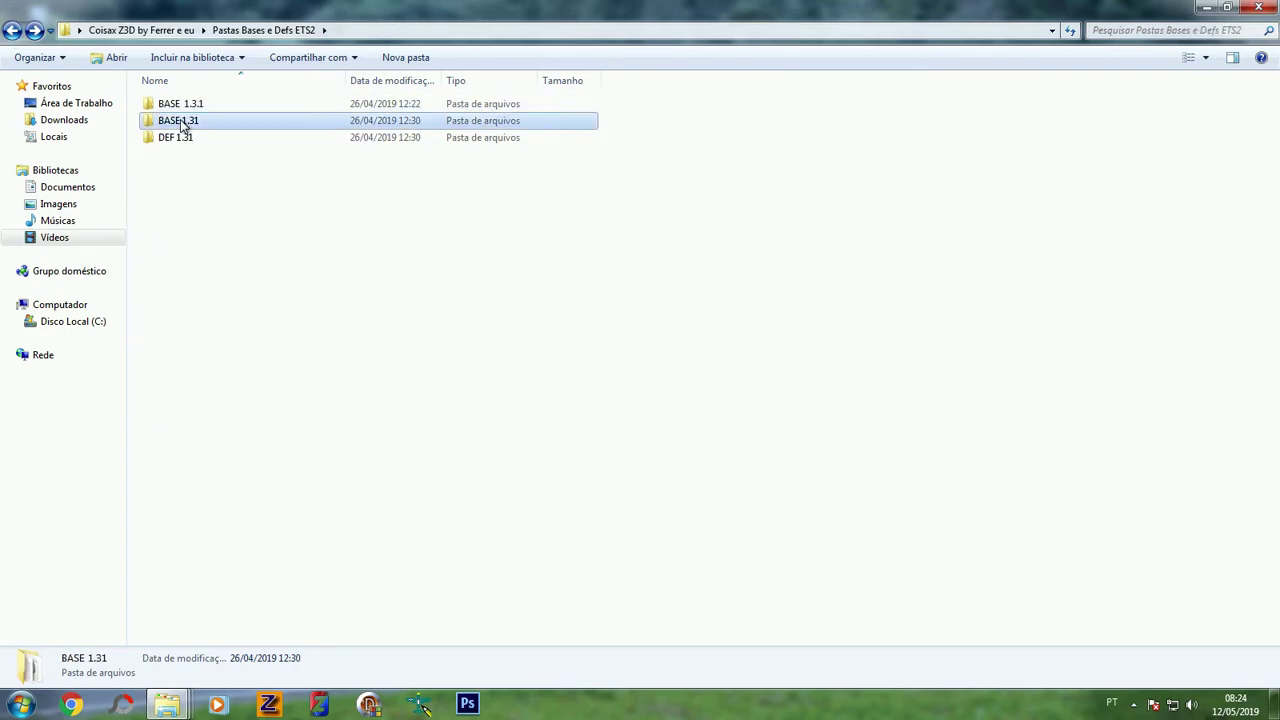
double_click(180, 121)
left_click(197, 372)
double_click(197, 372)
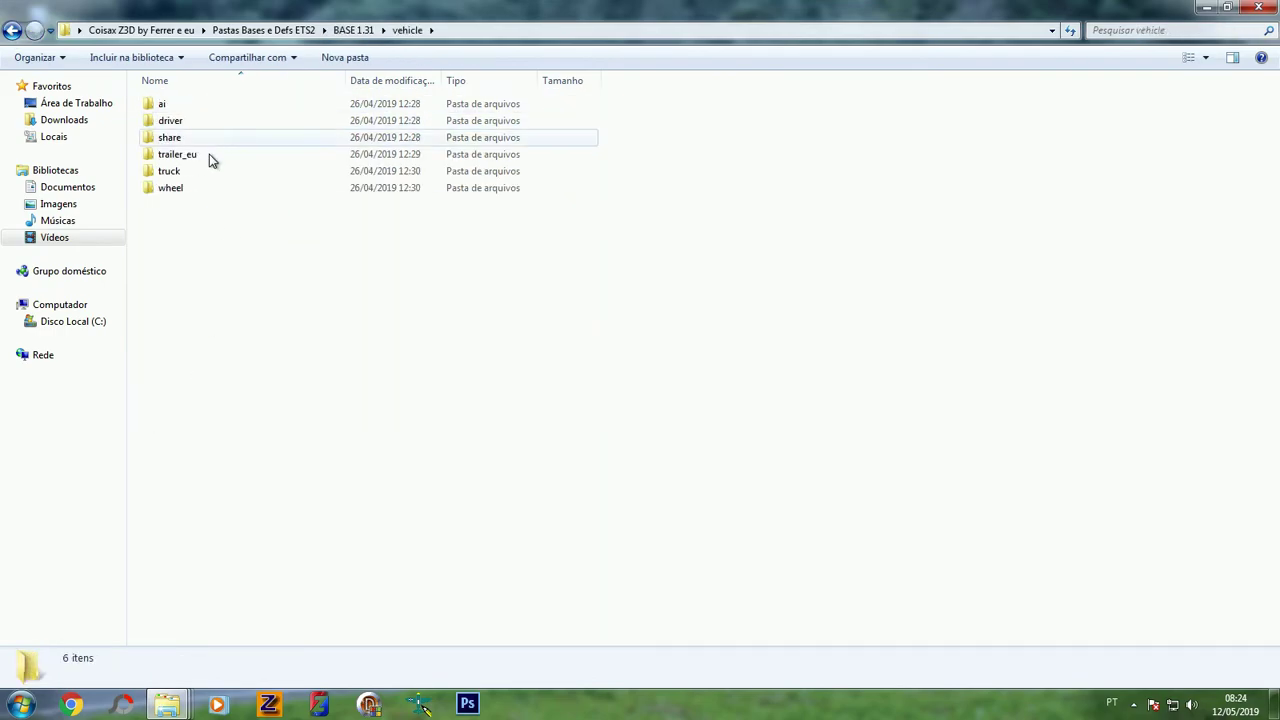
double_click(165, 172)
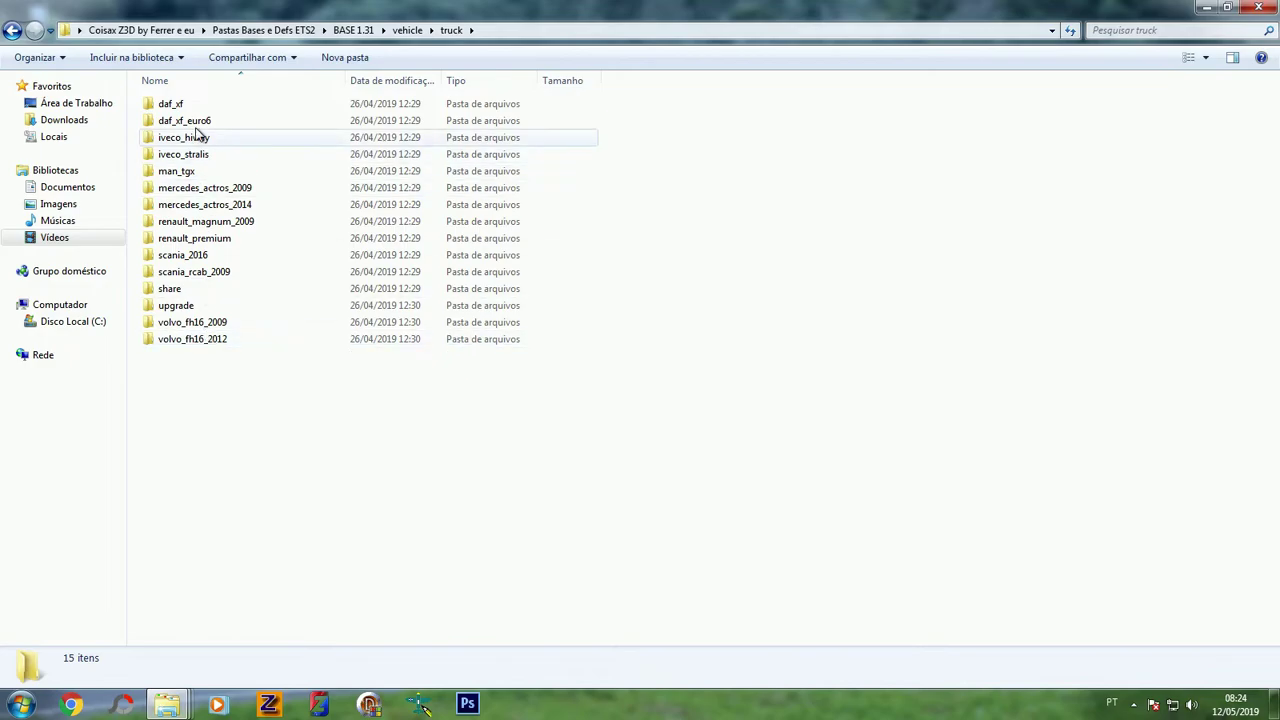
left_click(189, 325)
double_click(189, 325)
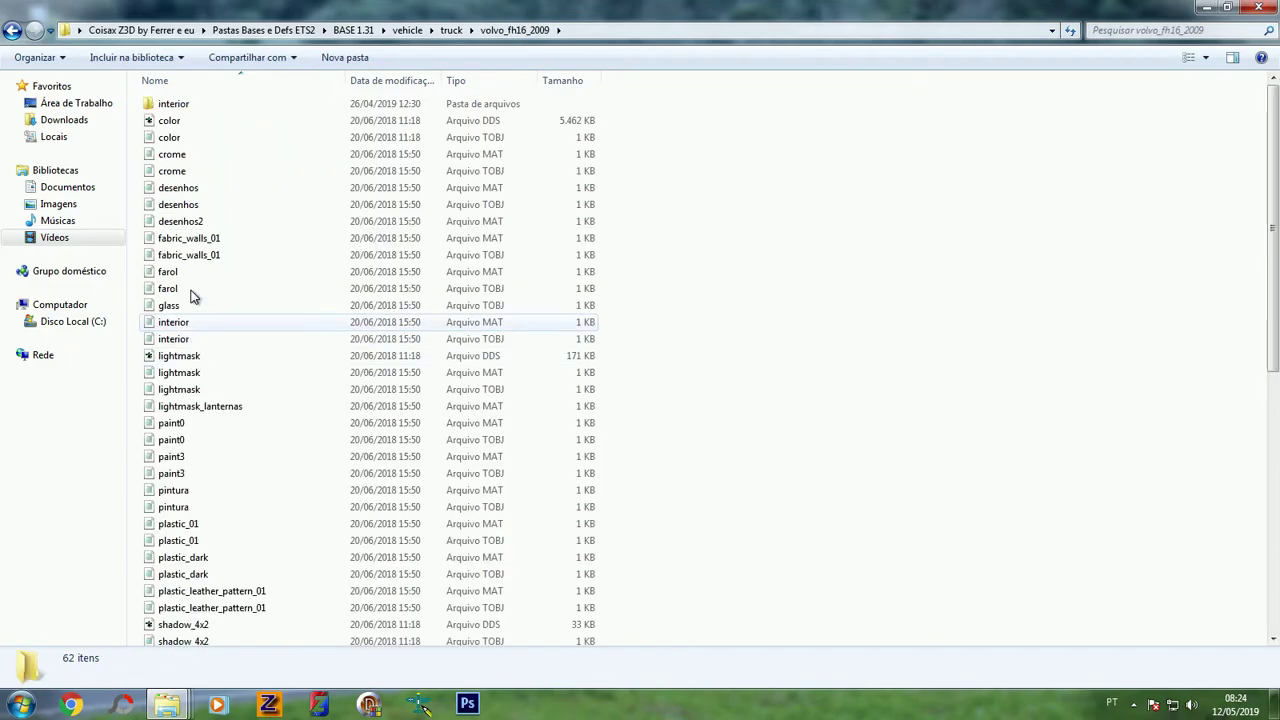
Copy the truck PMC, PMD and PMG files from the BASE 1.31 folder into the ZM3 volvo_fh16_2009 folder
scroll(205, 410, "down", 2)
scroll(220, 357, "down", 8)
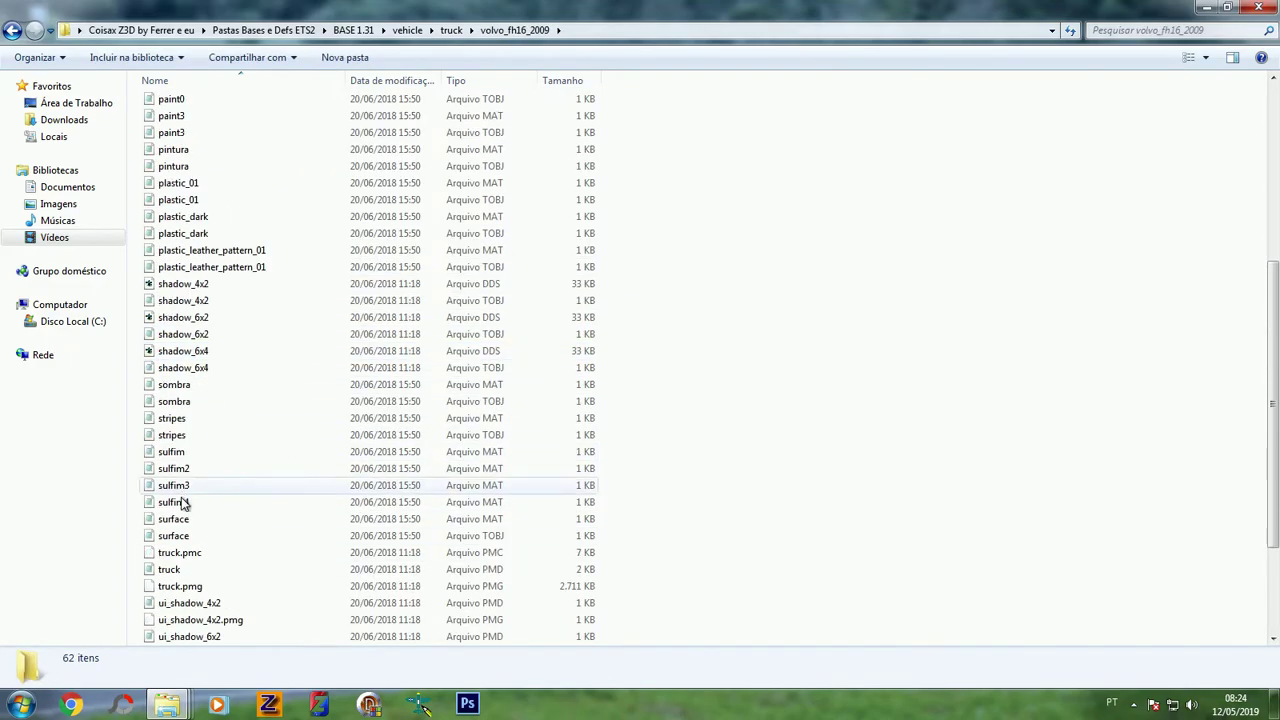
left_click(177, 404)
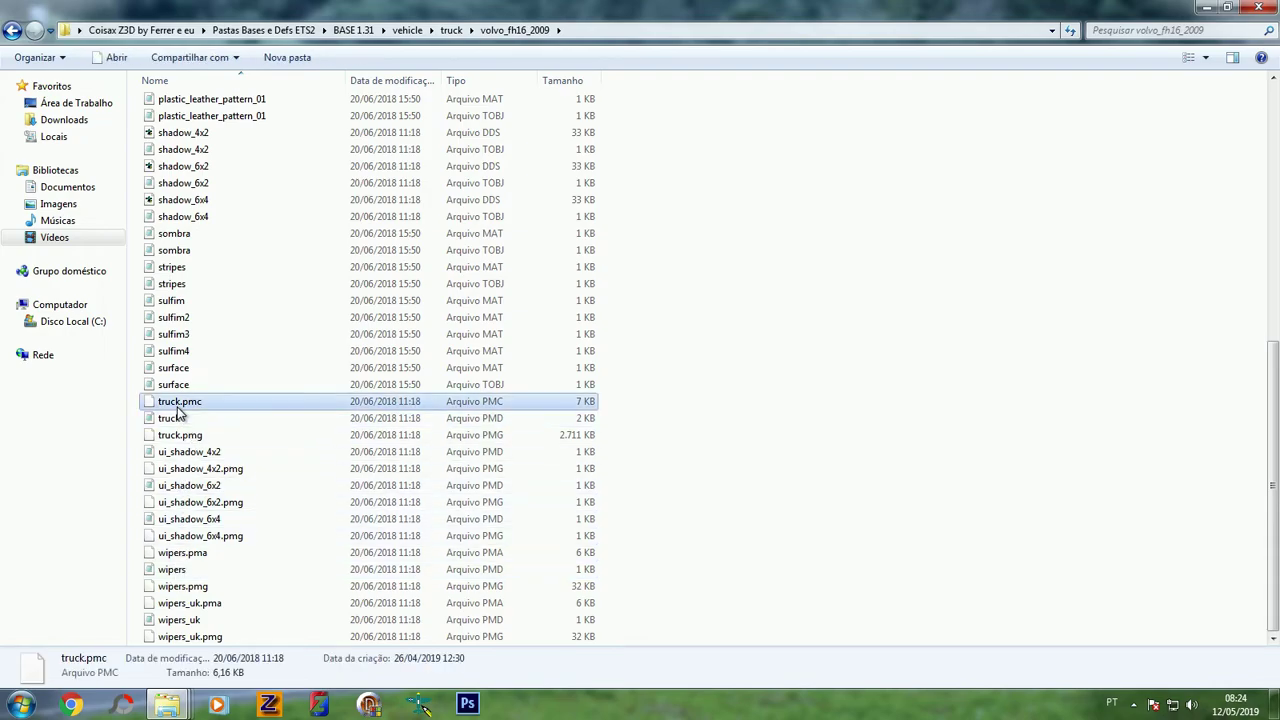
left_click(173, 420, "ctrl")
left_click(186, 437, "ctrl")
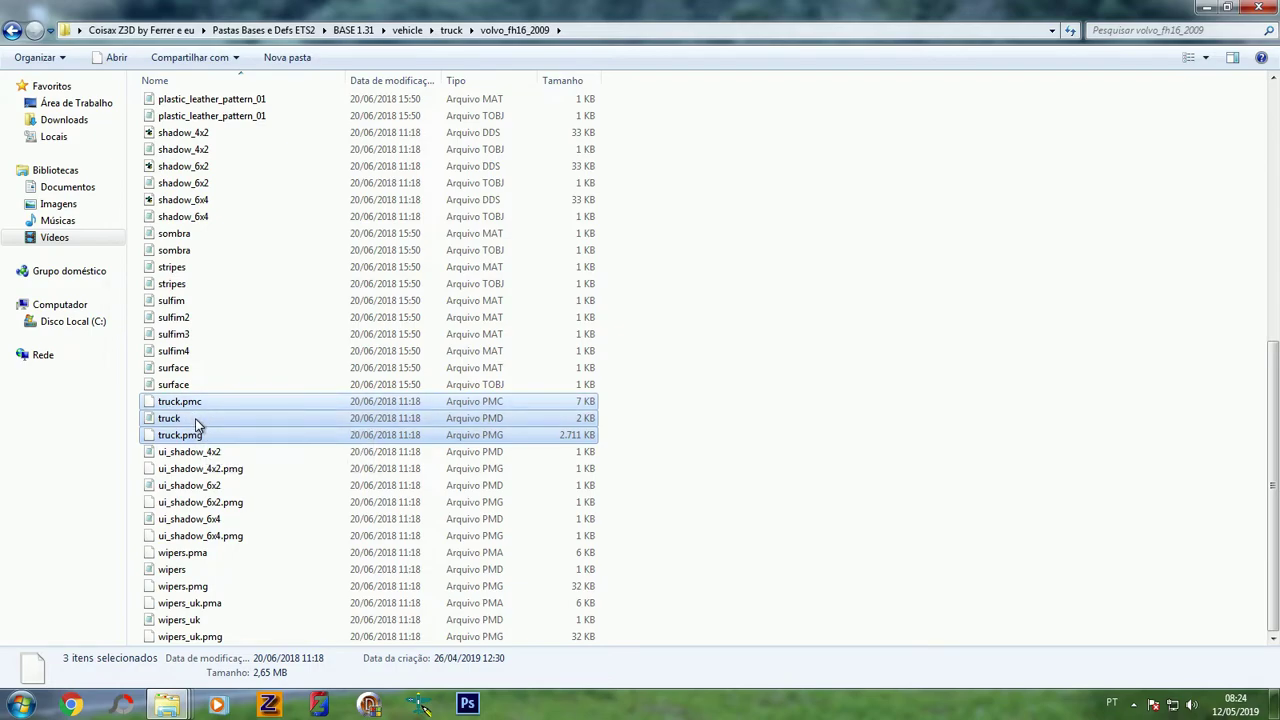
left_click(167, 705)
left_click(418, 634)
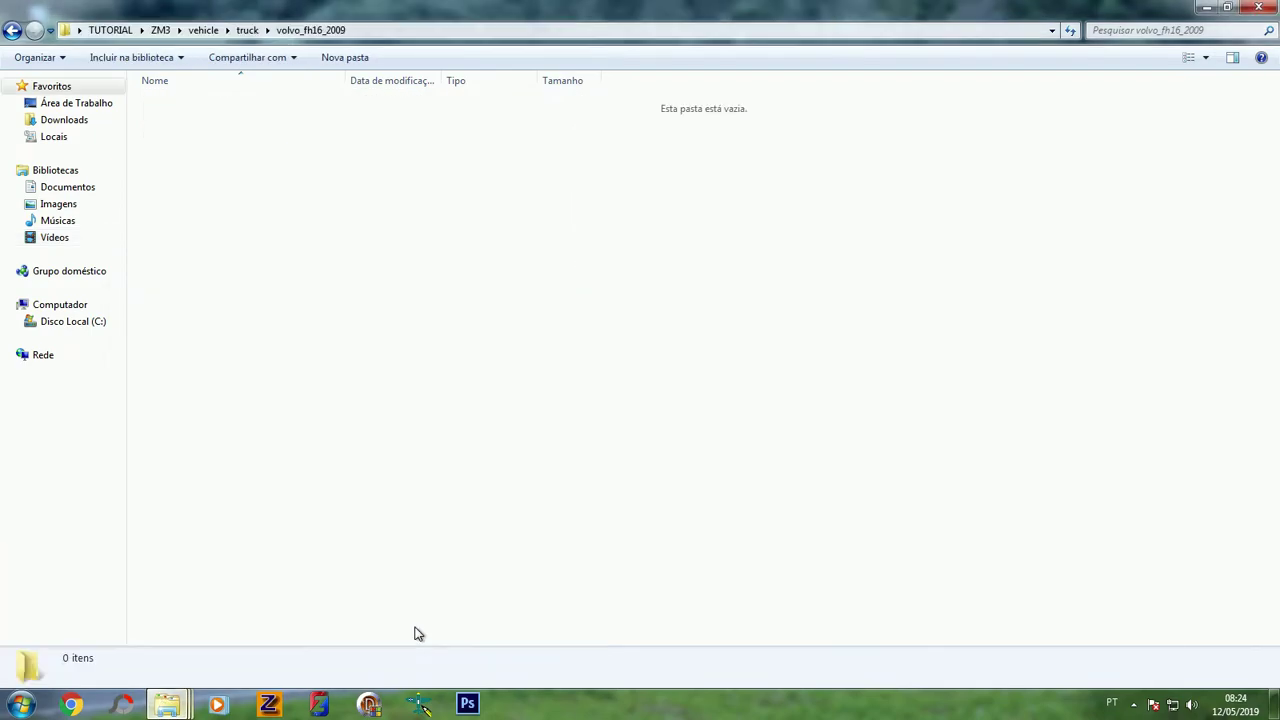
key("ctrl+v")
left_click(403, 294)
right_click(403, 290)
left_click(450, 355)
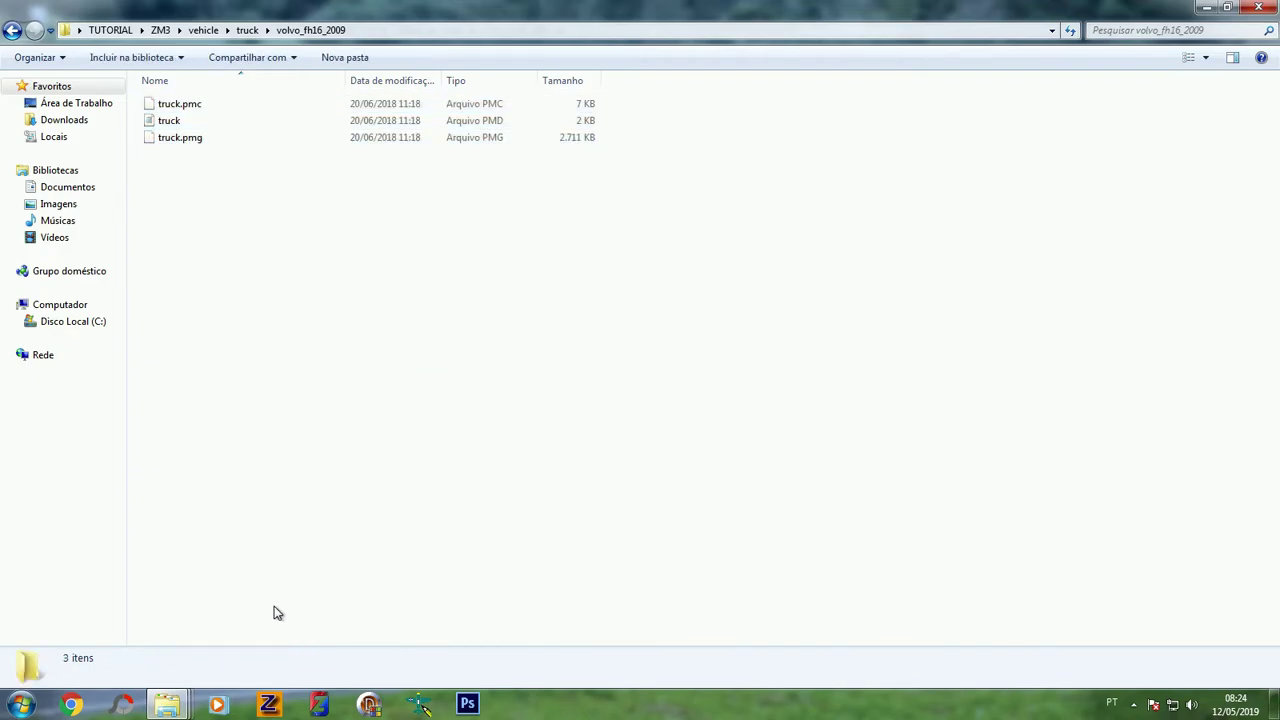
Close ETS Editor, switch to ZModeler 3 and dismiss its About window
left_click(369, 704)
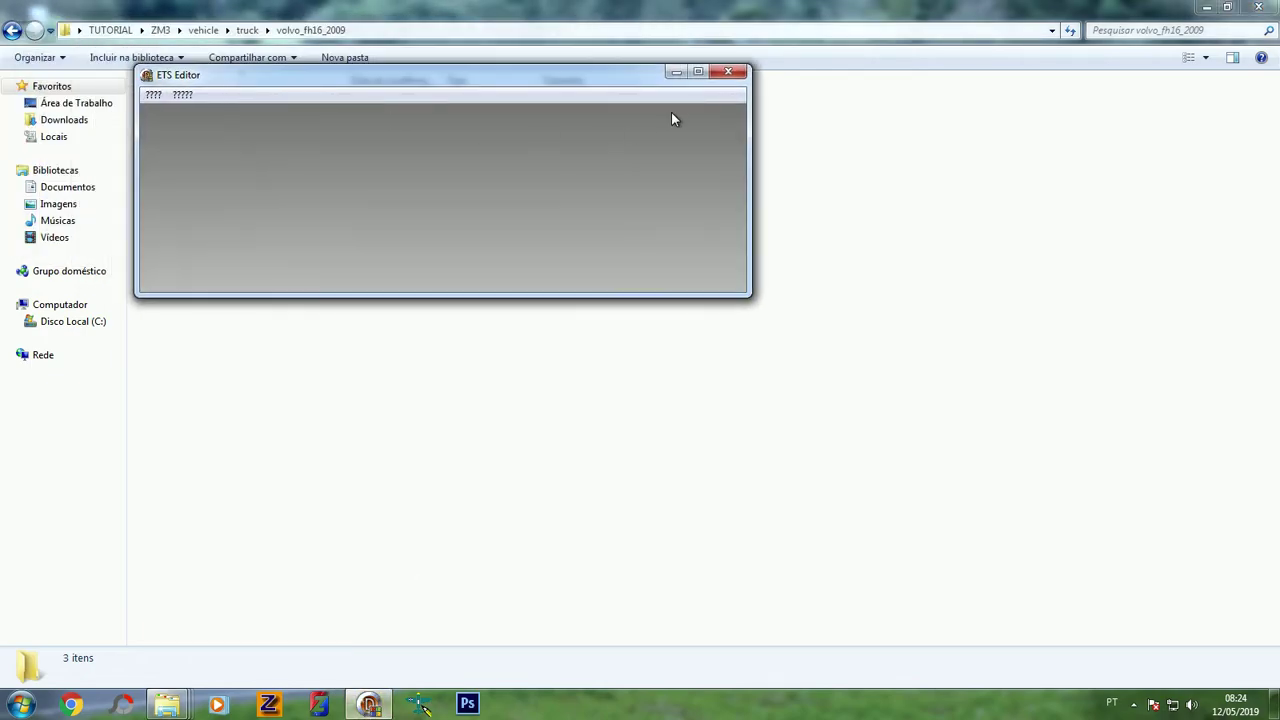
left_click(724, 74)
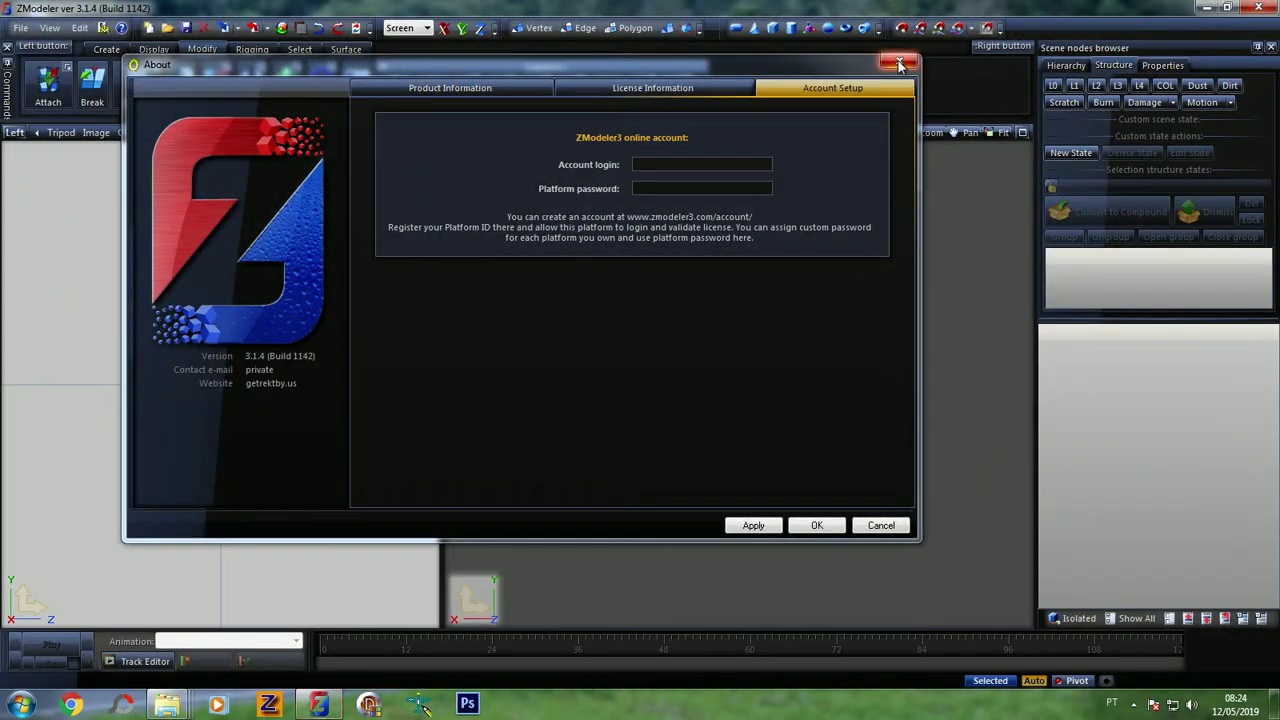
left_click(899, 65)
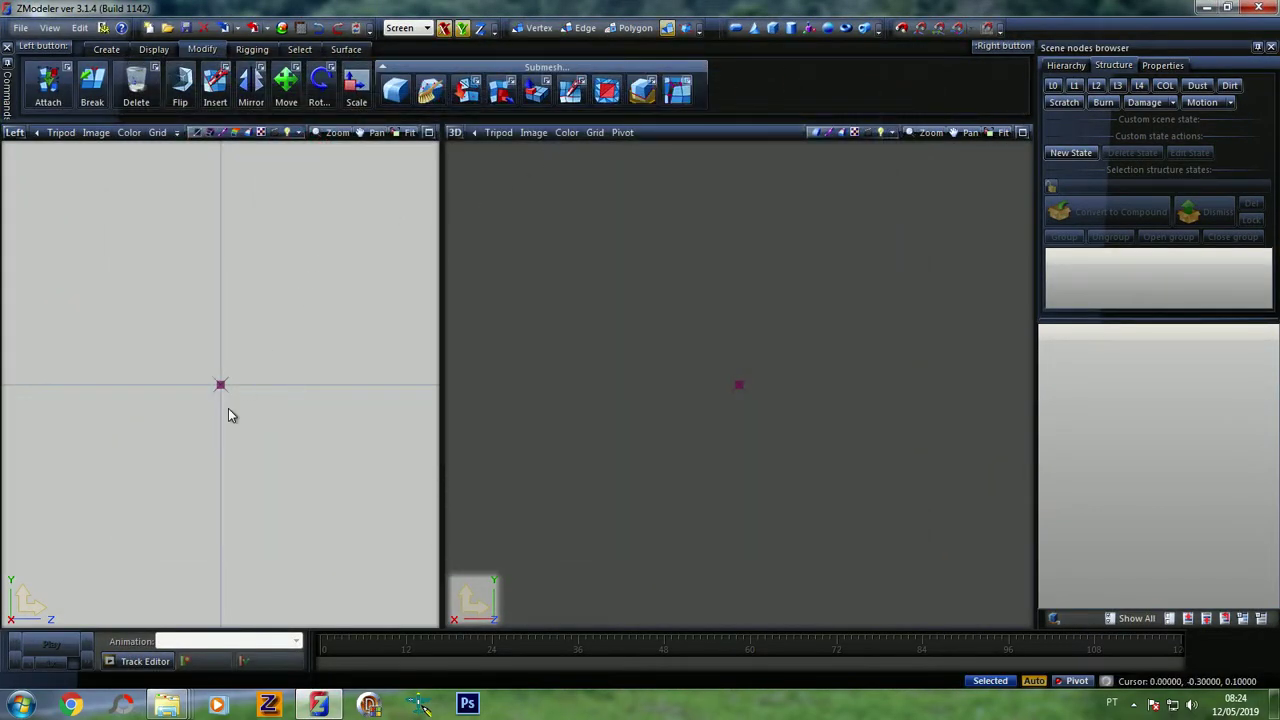
scroll(166, 482, "down", 2)
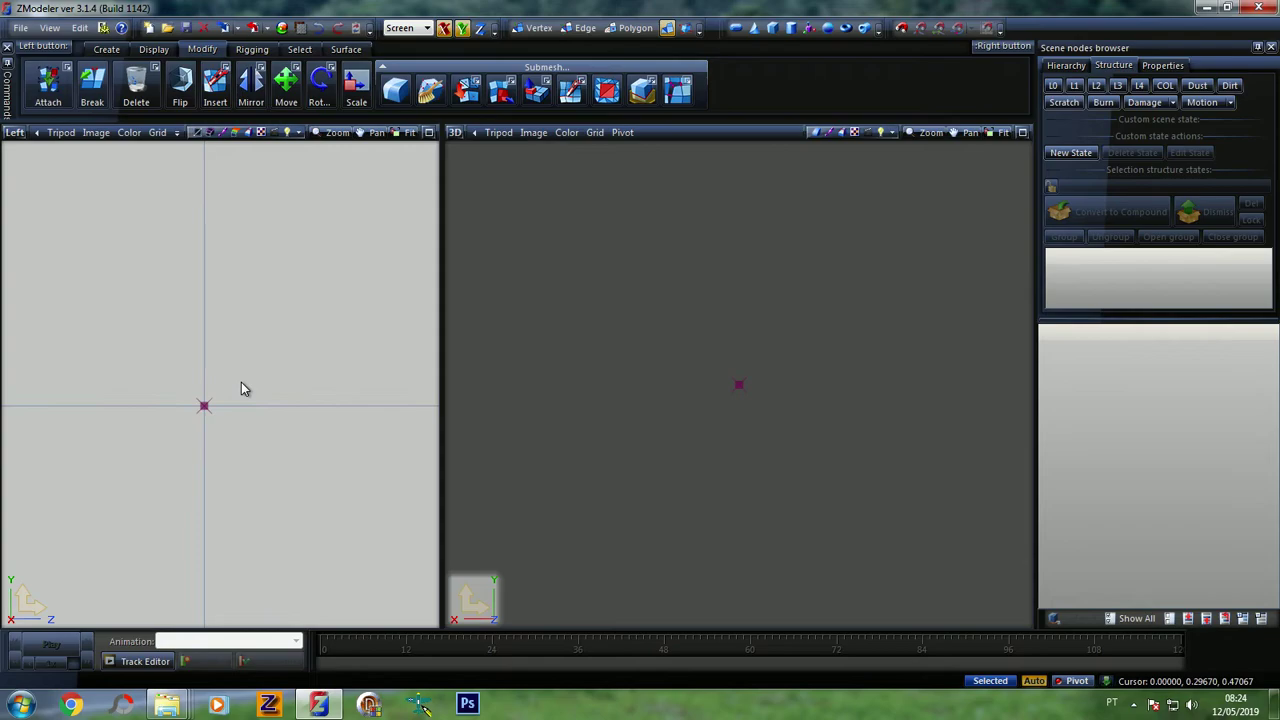
scroll(608, 466, "down", 3)
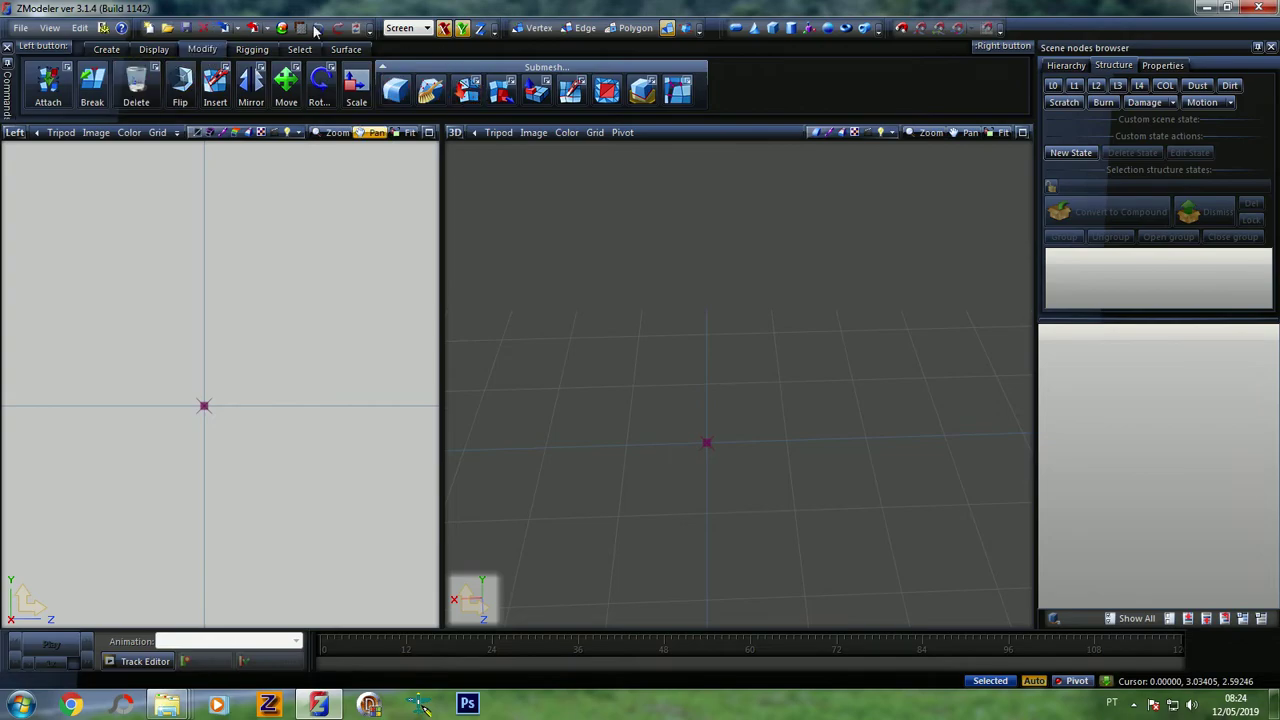
left_click(153, 49)
left_click(202, 49)
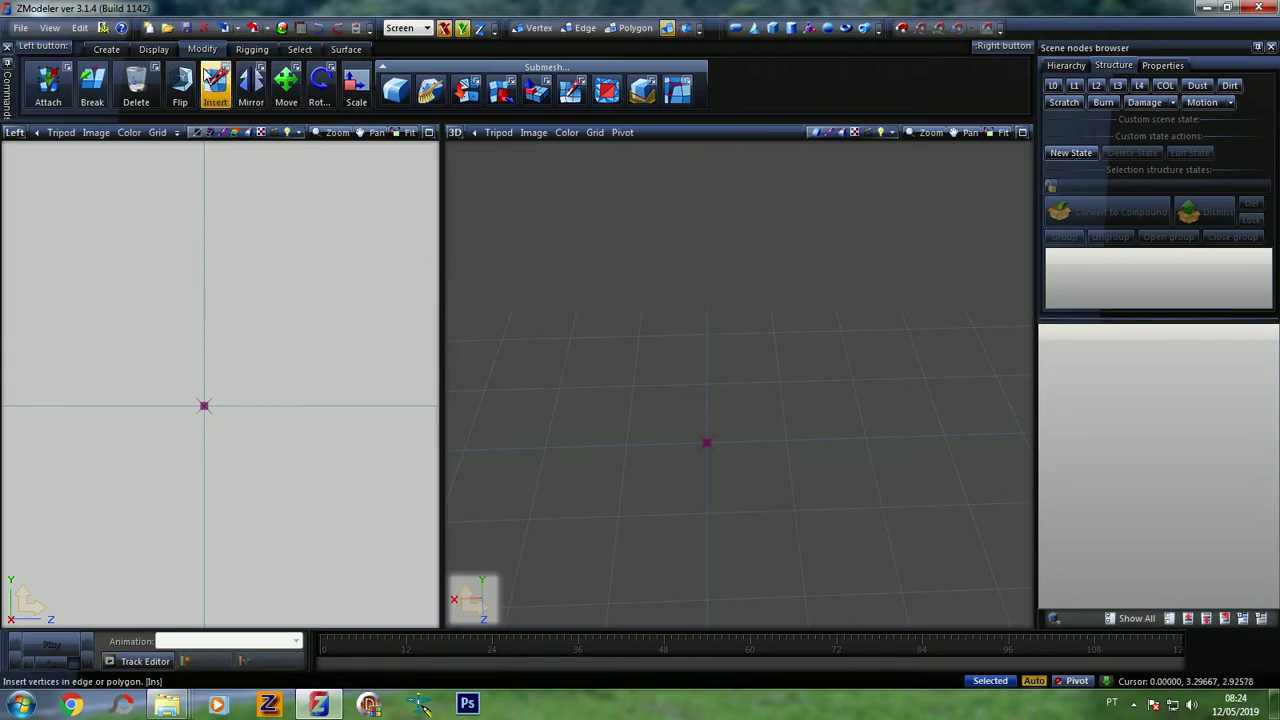
Start an import and select the truck file in TUTORIAL's ZM3 folder, under vehicle, truck and volvo_fh16_2009
left_click(225, 27)
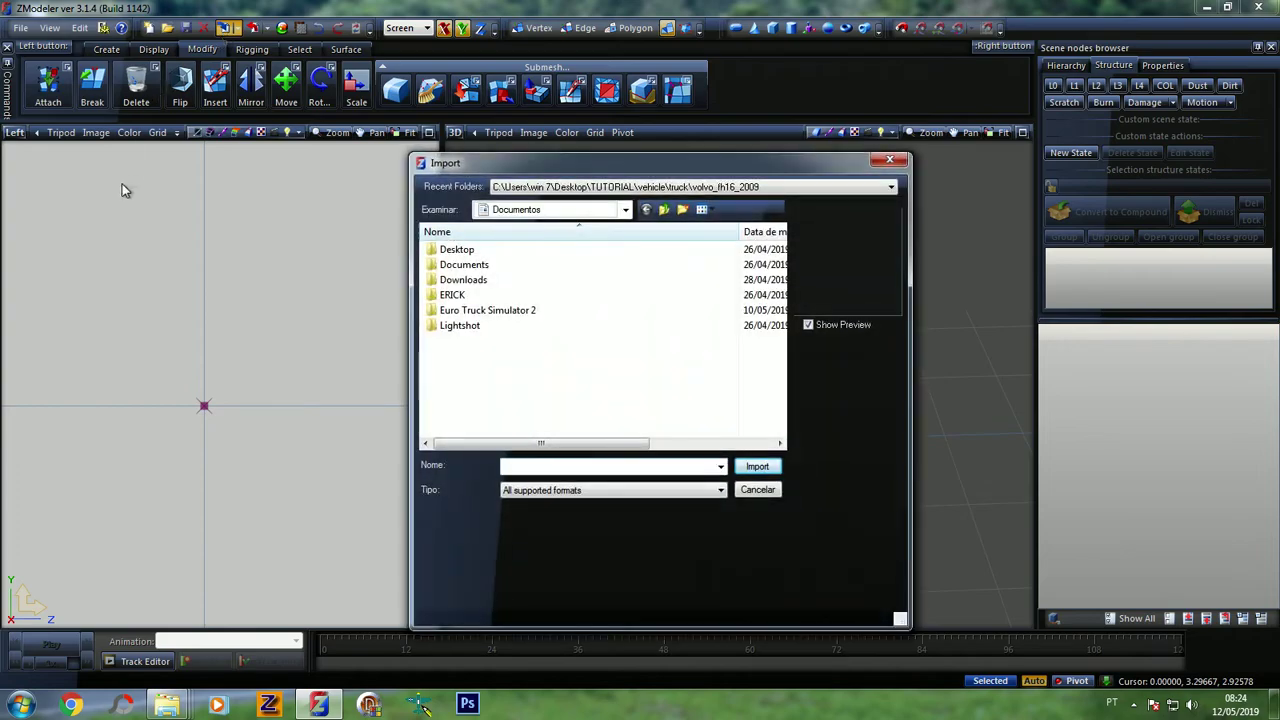
left_click(626, 212)
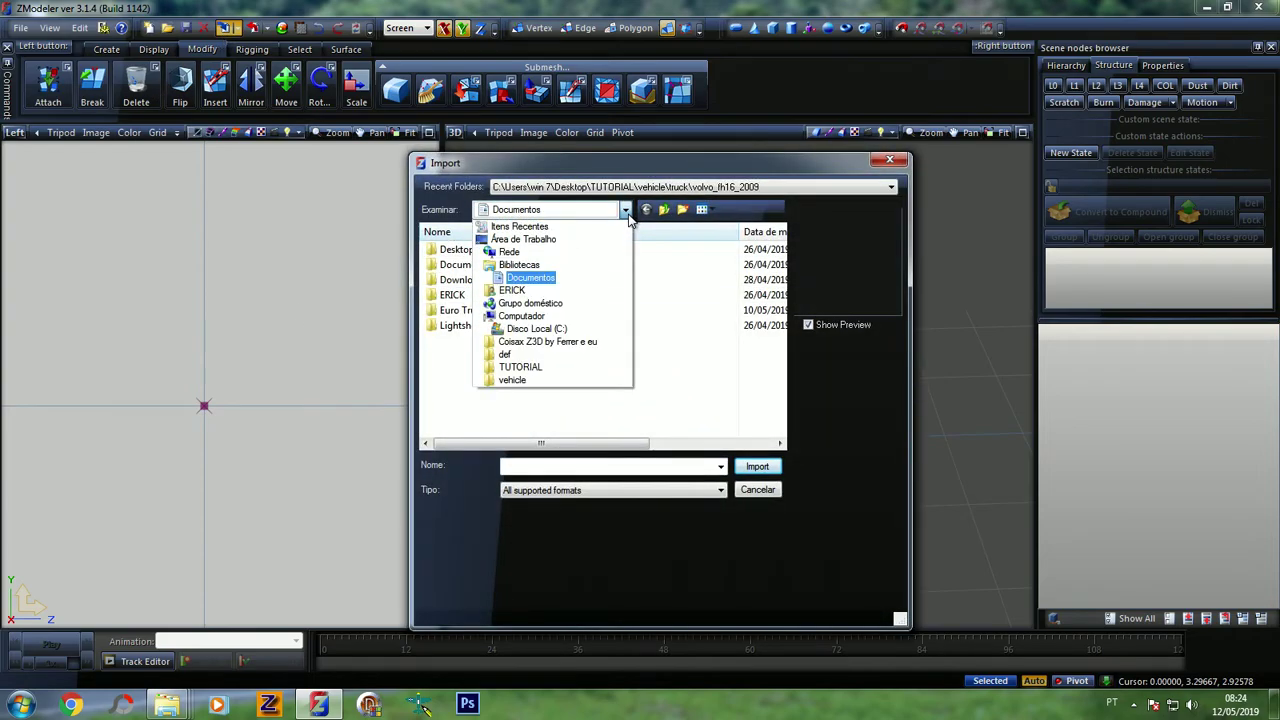
left_click(515, 367)
double_click(466, 266)
double_click(457, 252)
double_click(457, 252)
double_click(457, 252)
left_click(452, 250)
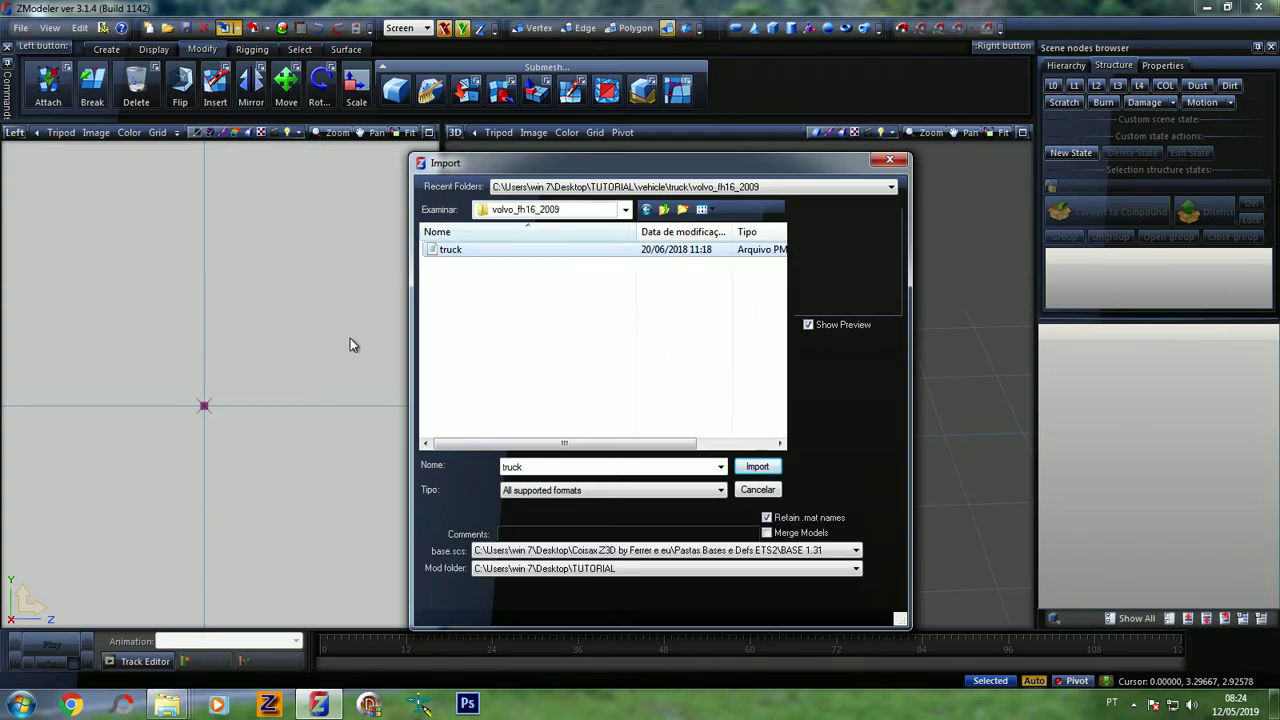
left_click_drag(494, 447, 395, 492)
Set the import's base.scs location to the BASE 1.31 folder inside Pastas Bases e Defs ETS2
left_click(696, 561)
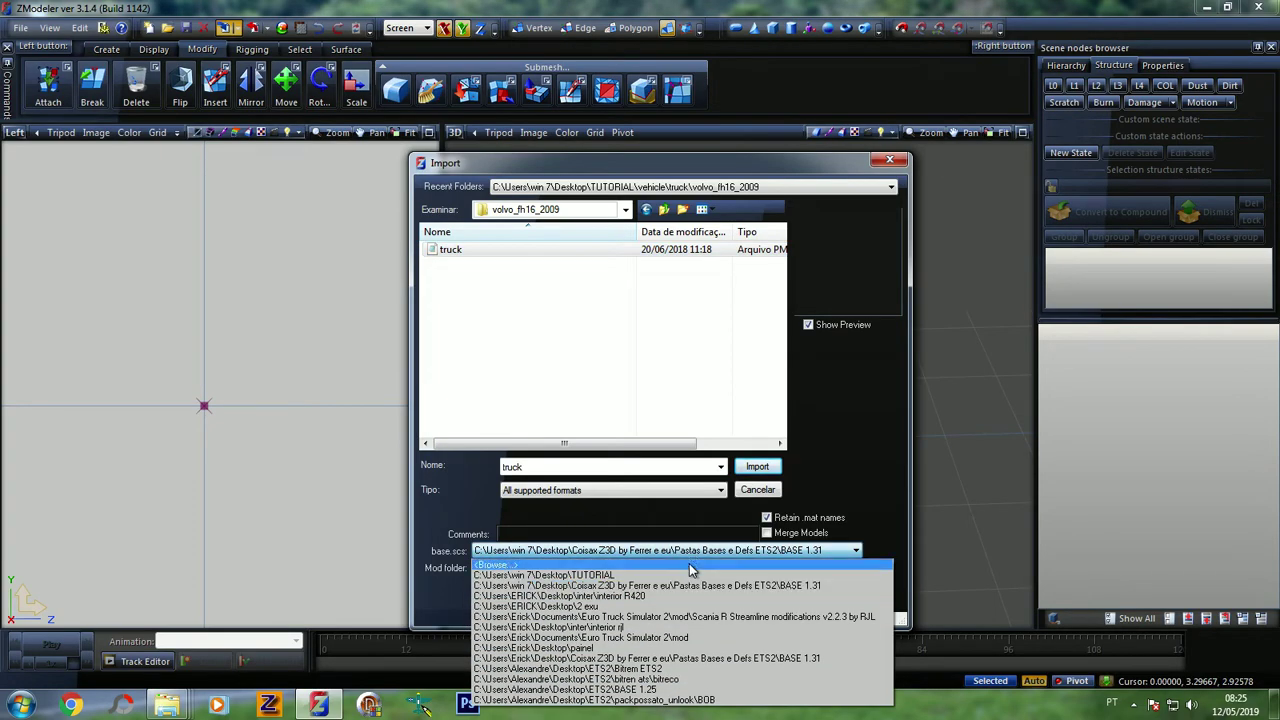
left_click(665, 565)
scroll(770, 388, "down", 1)
double_click(719, 407)
scroll(770, 378, "down", 3)
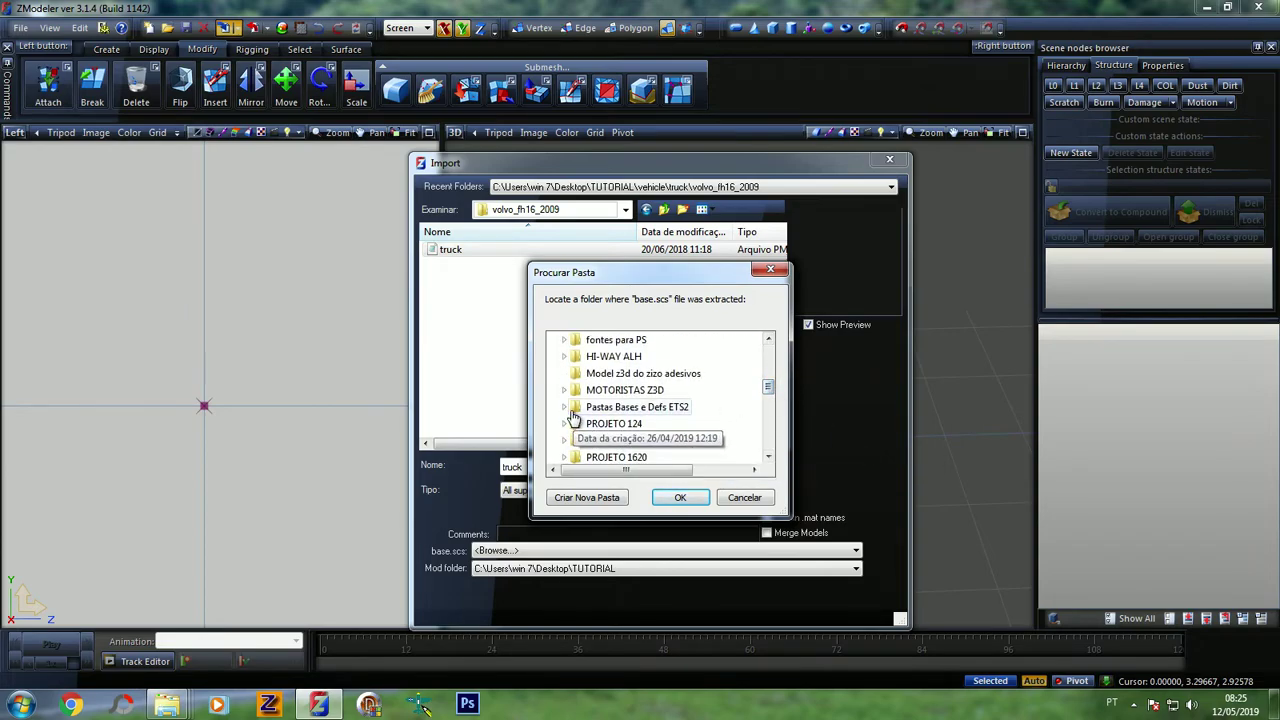
left_click(566, 407)
left_click(573, 434)
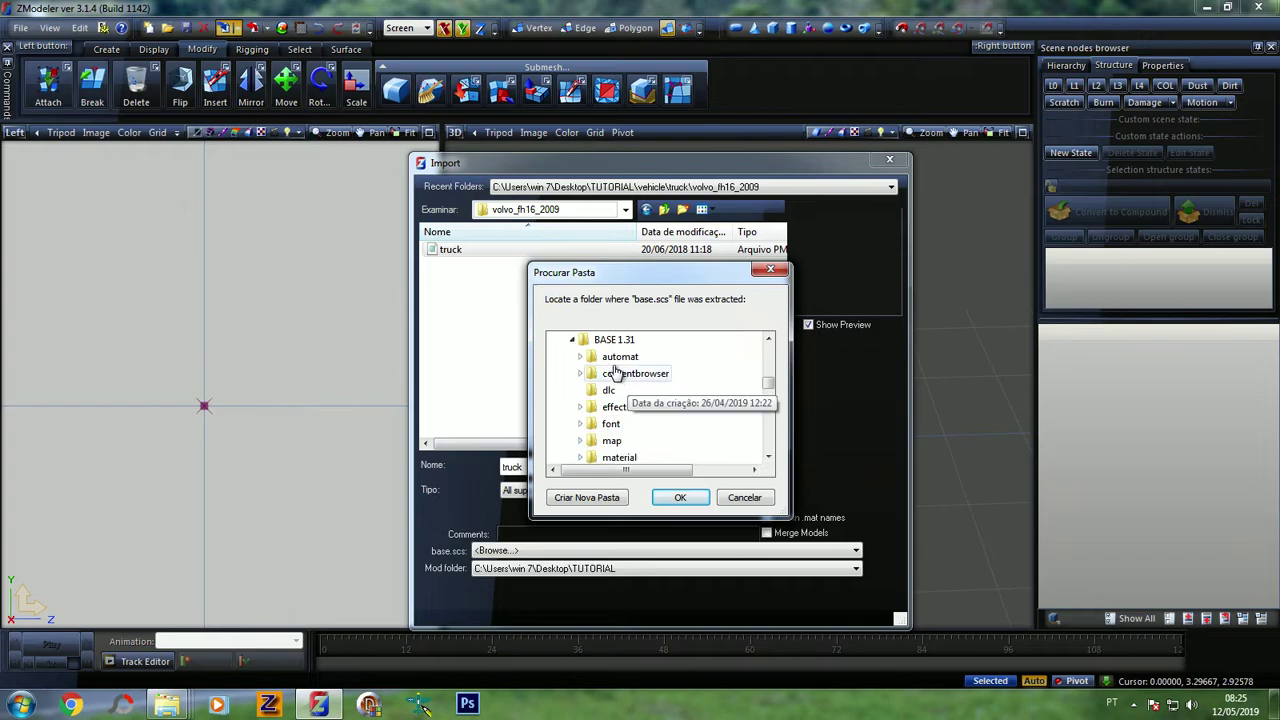
double_click(612, 340)
double_click(612, 340)
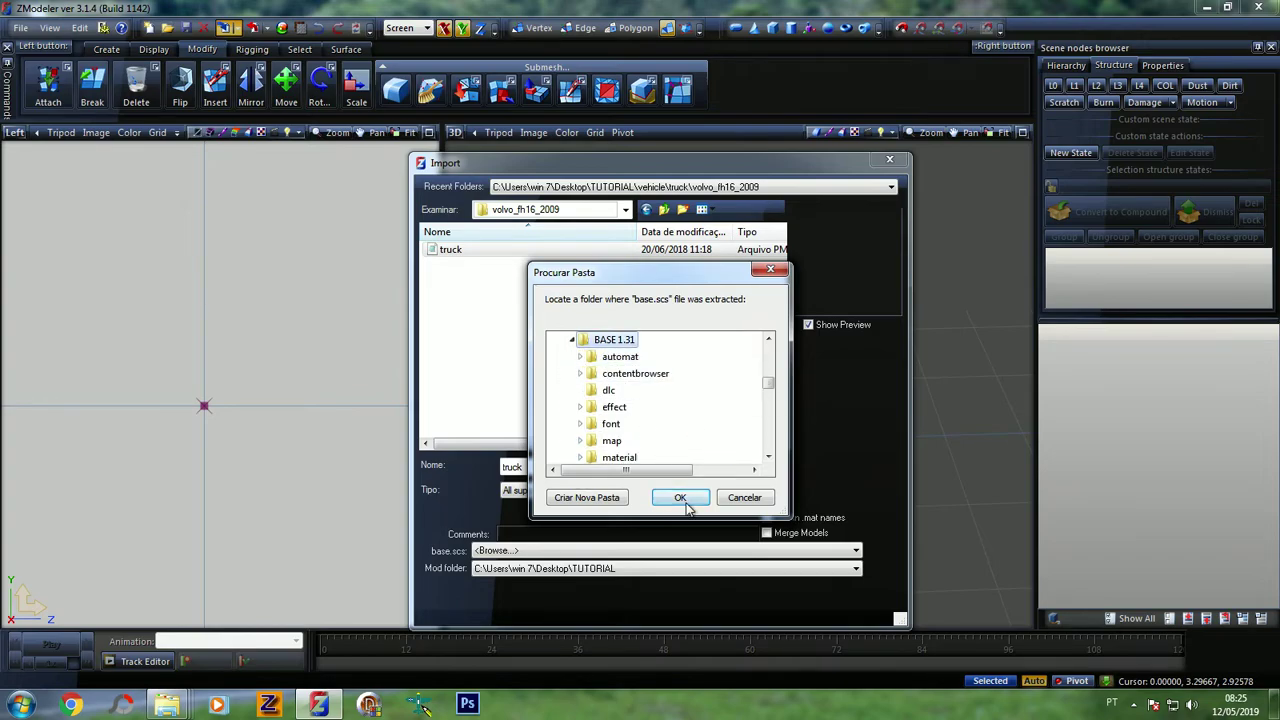
left_click(687, 505)
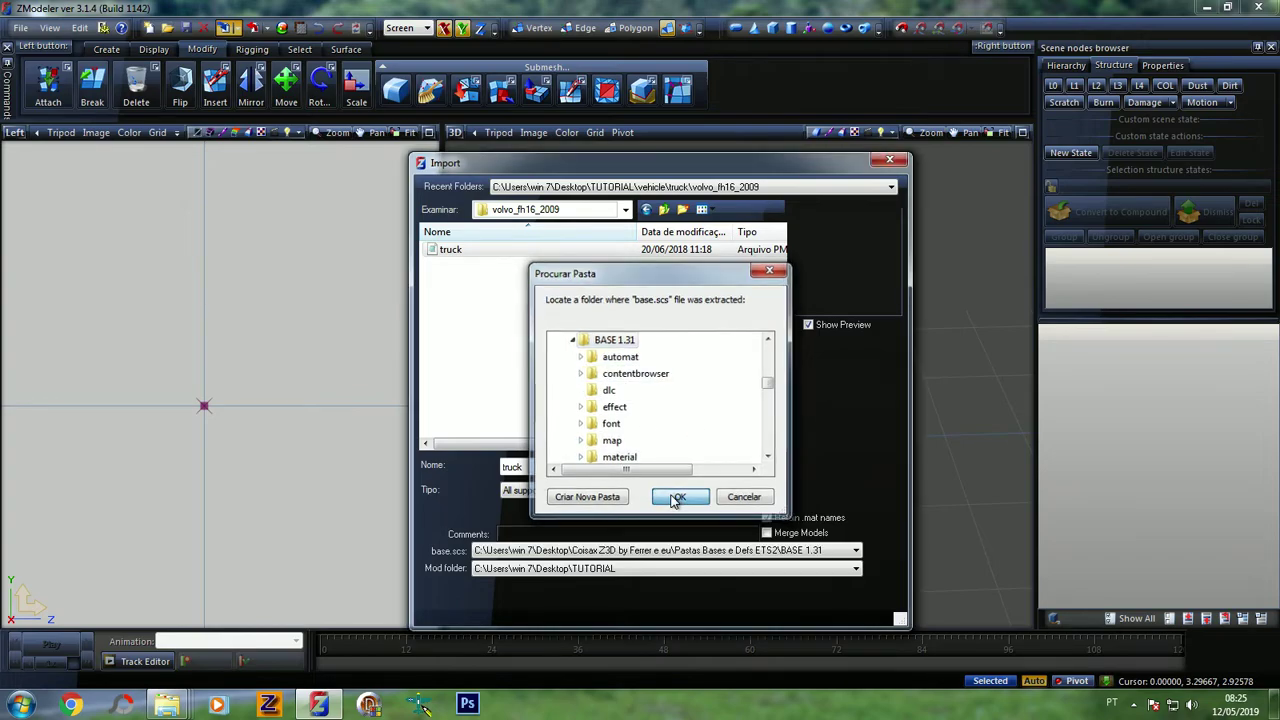
Set the import's mod folder to the ZM3 folder inside TUTORIAL
left_click(534, 570)
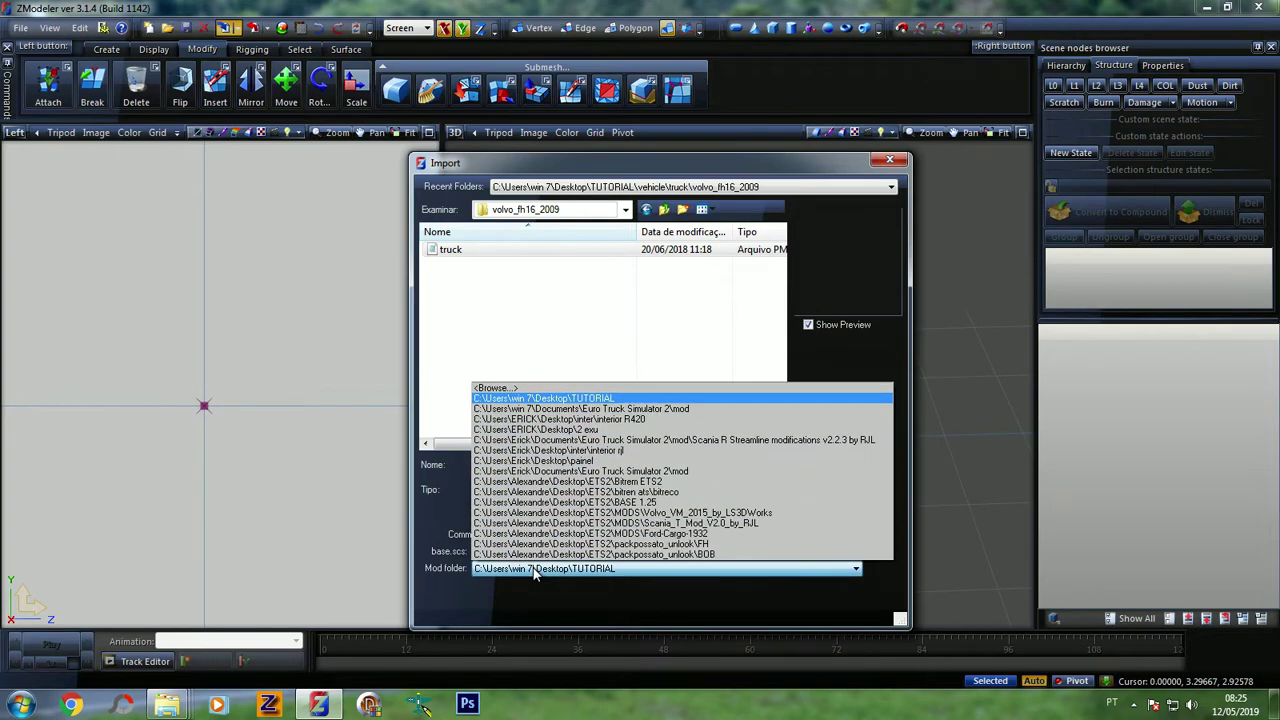
left_click(585, 389)
scroll(522, 413, "down", 1)
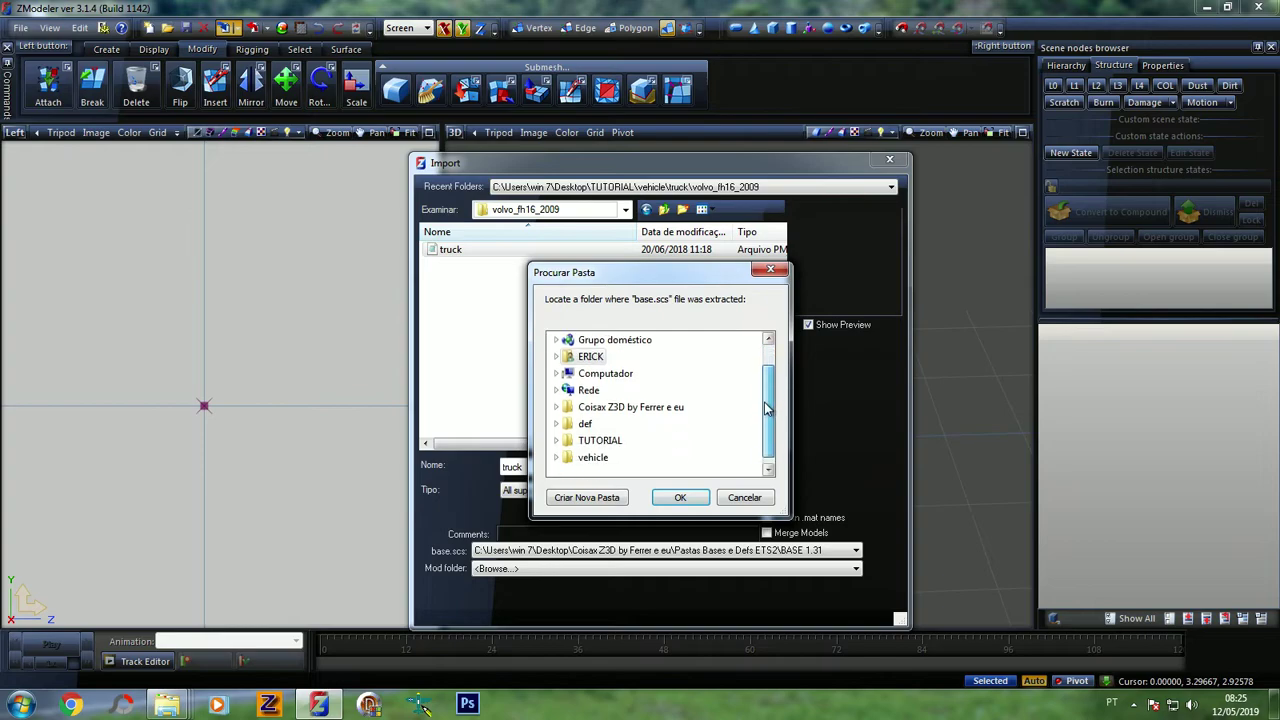
left_click(556, 440)
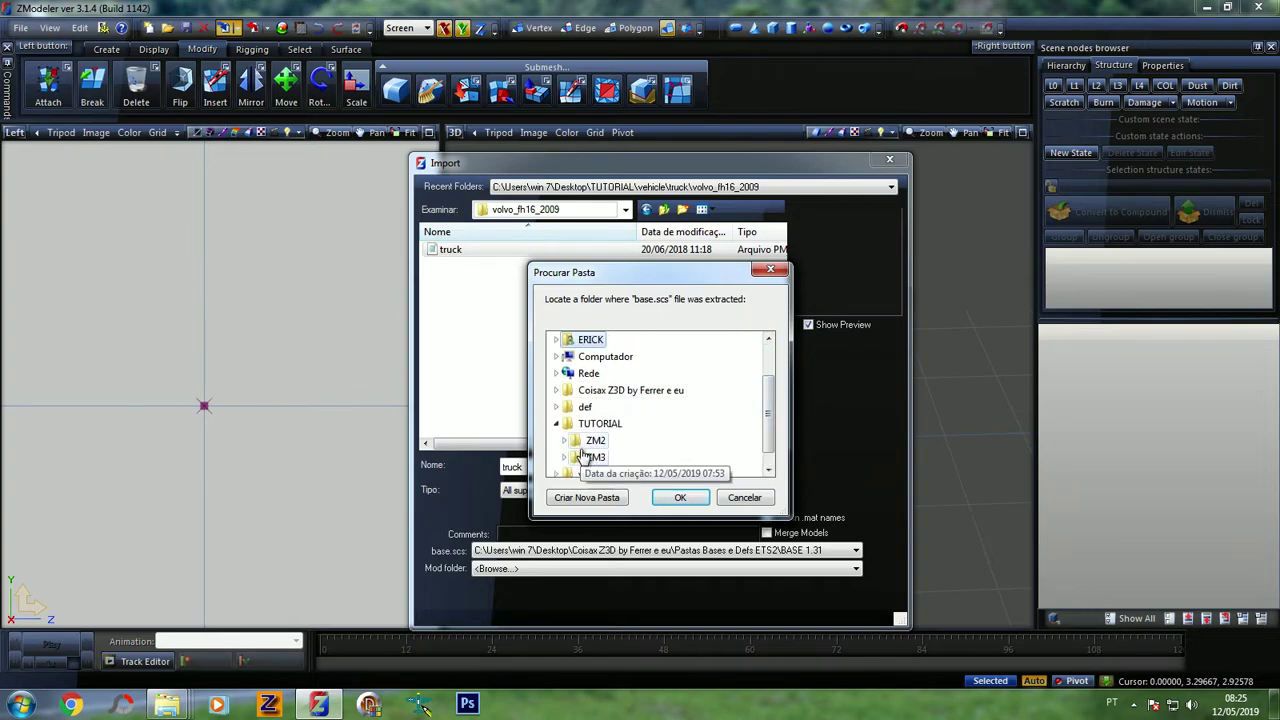
left_click(564, 457)
left_click(605, 440)
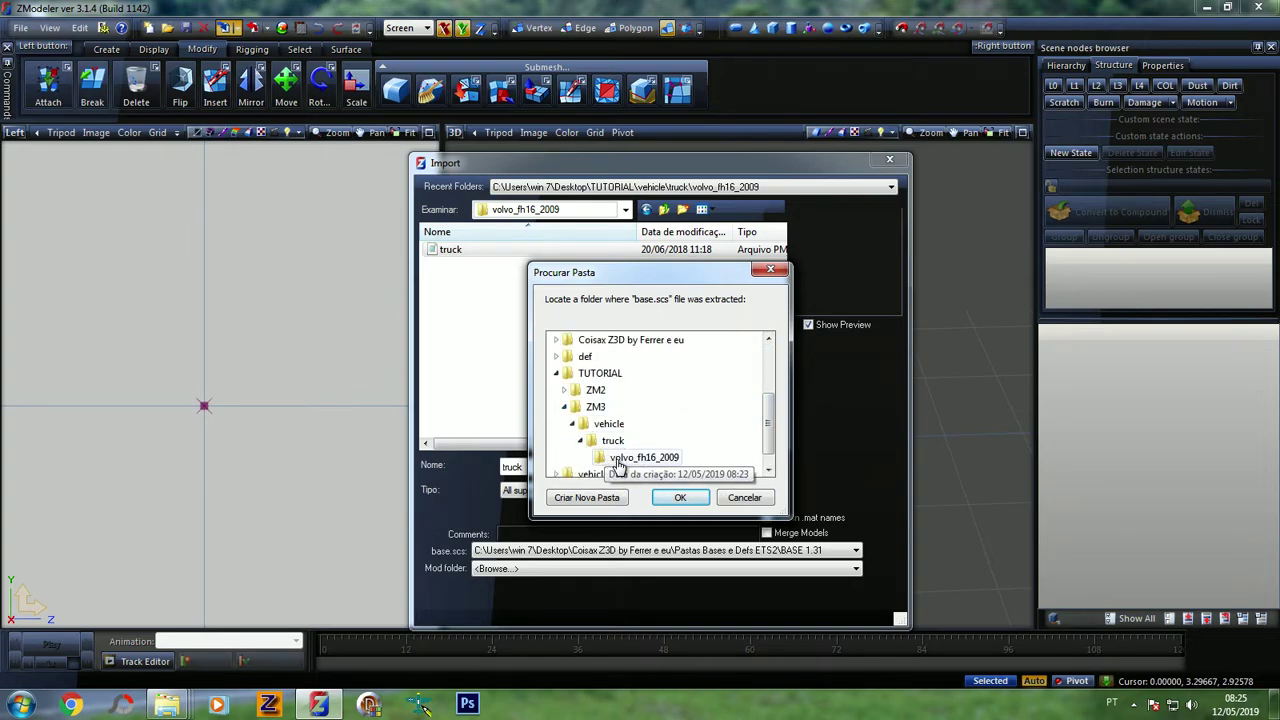
left_click(566, 410)
left_click(566, 410)
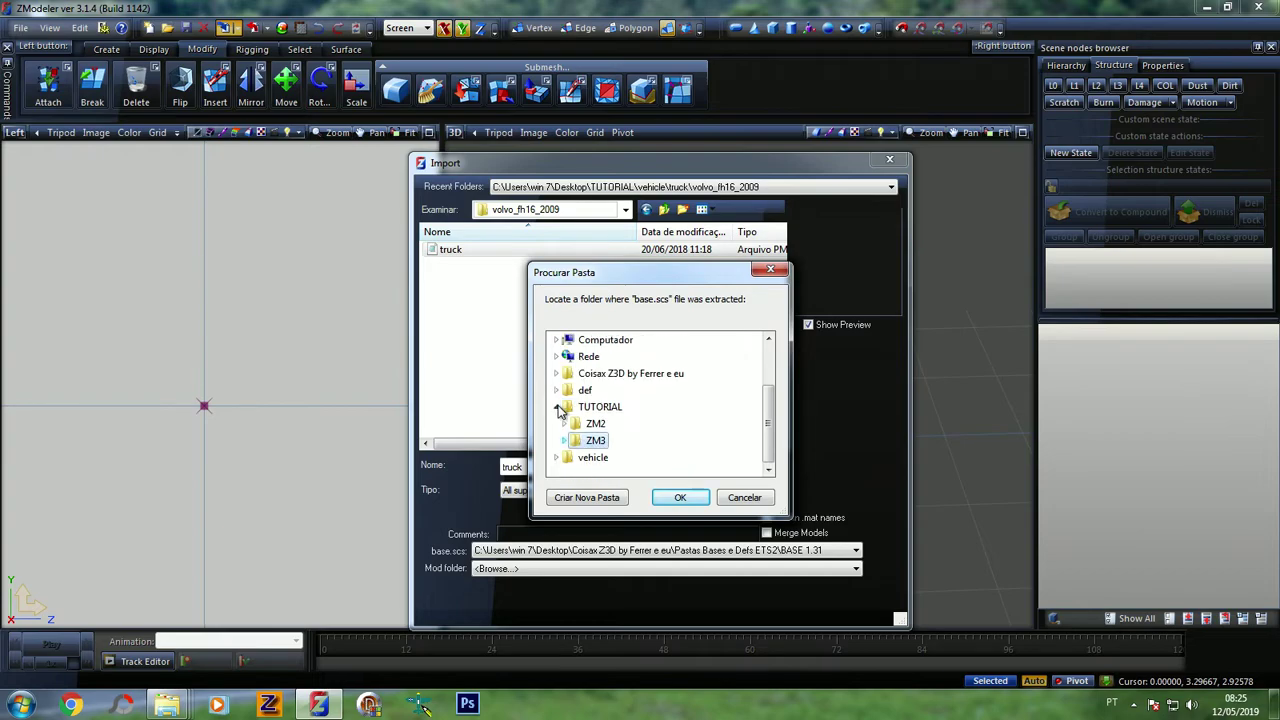
left_click(680, 497)
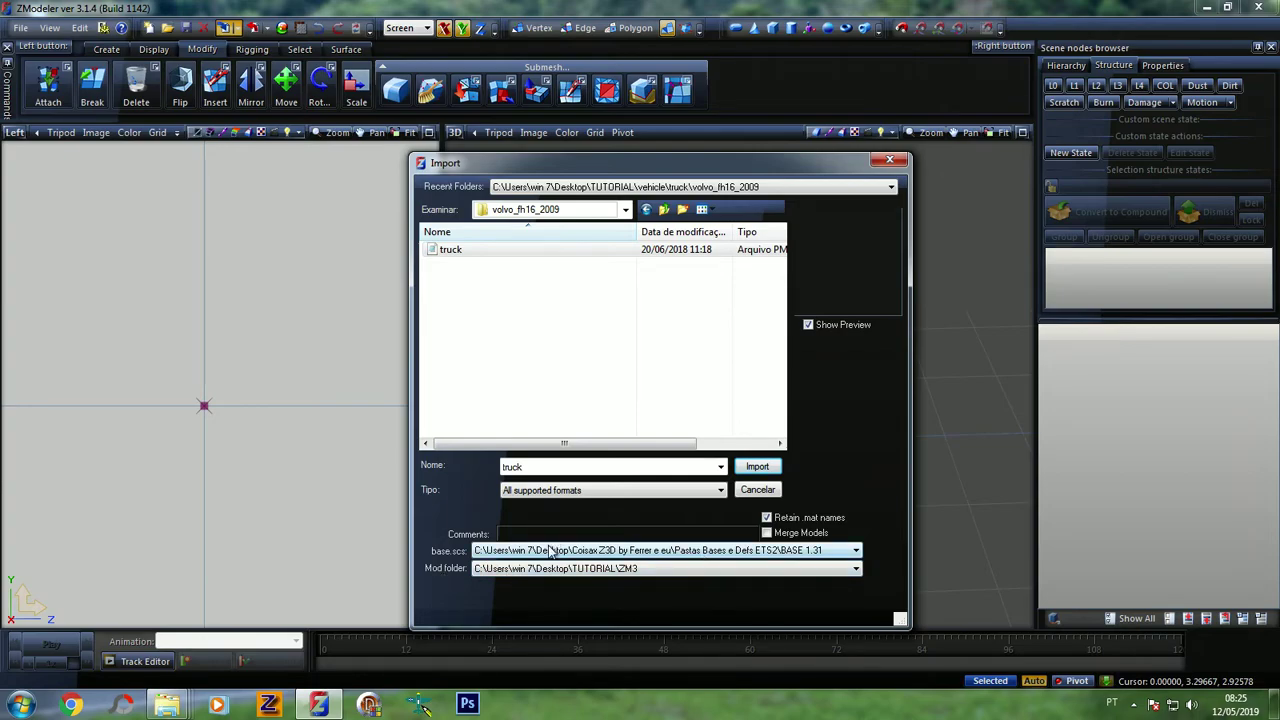
Import the truck model, expand the texture message for details and close the Messaging Bar
left_click(757, 467)
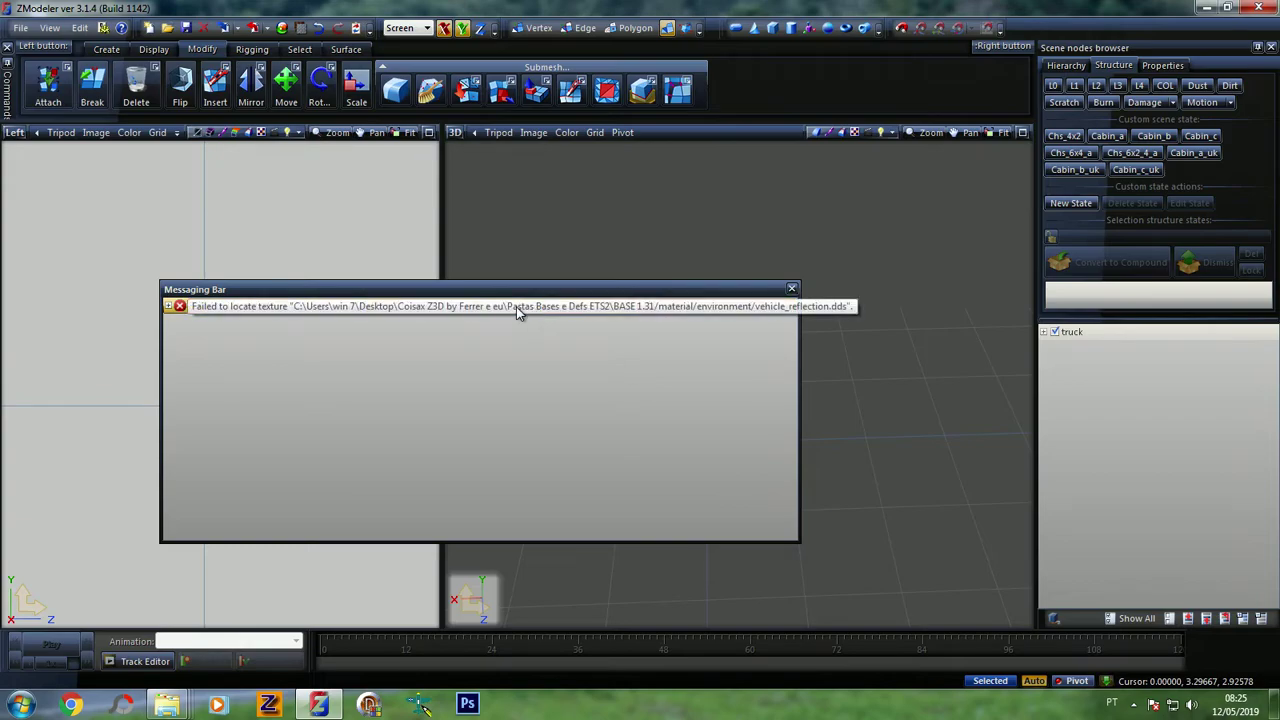
left_click(168, 306)
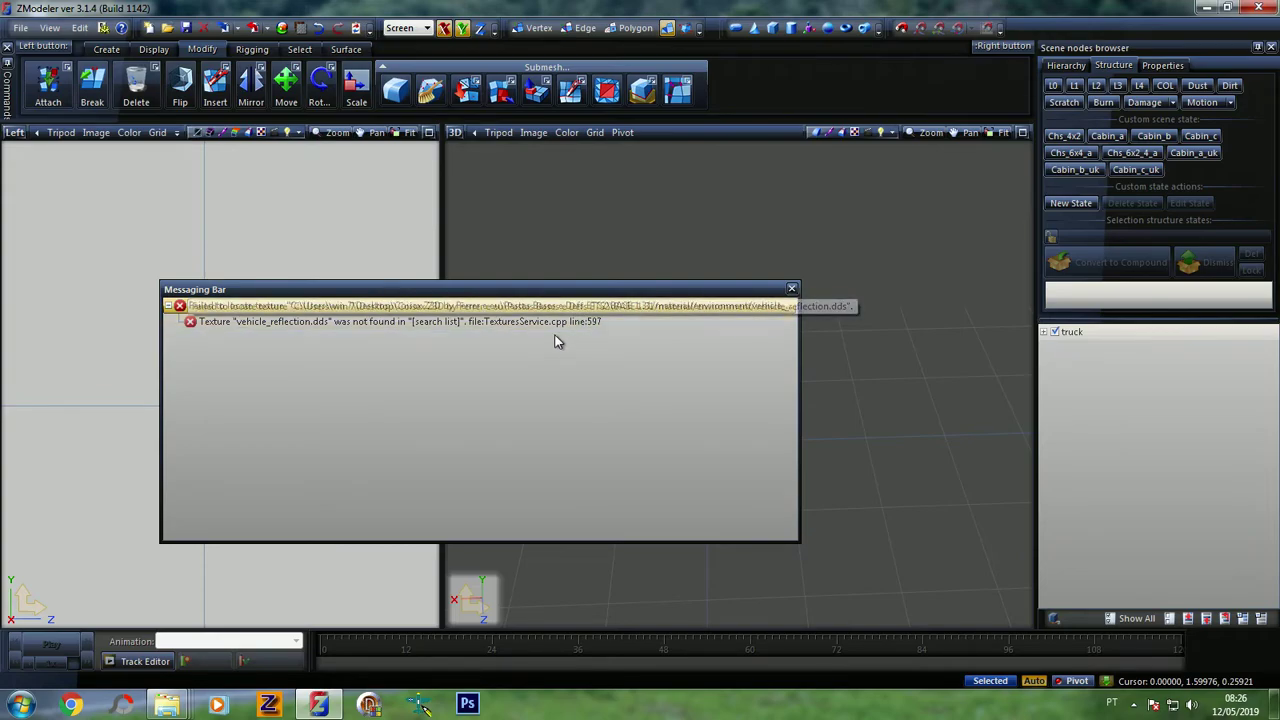
left_click(792, 290)
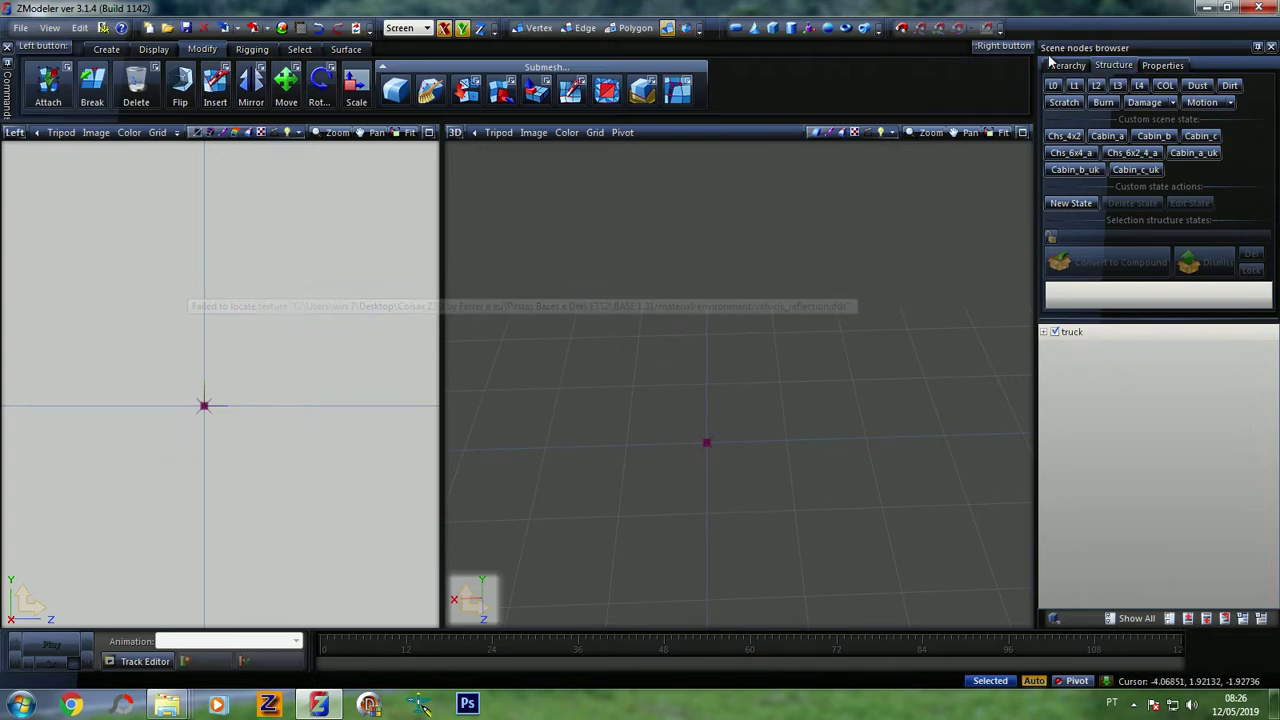
Look through the Hierarchy, Structure and Properties views of the Scene nodes browser, ending on Structure
middle_click_drag(706, 403, 680, 340)
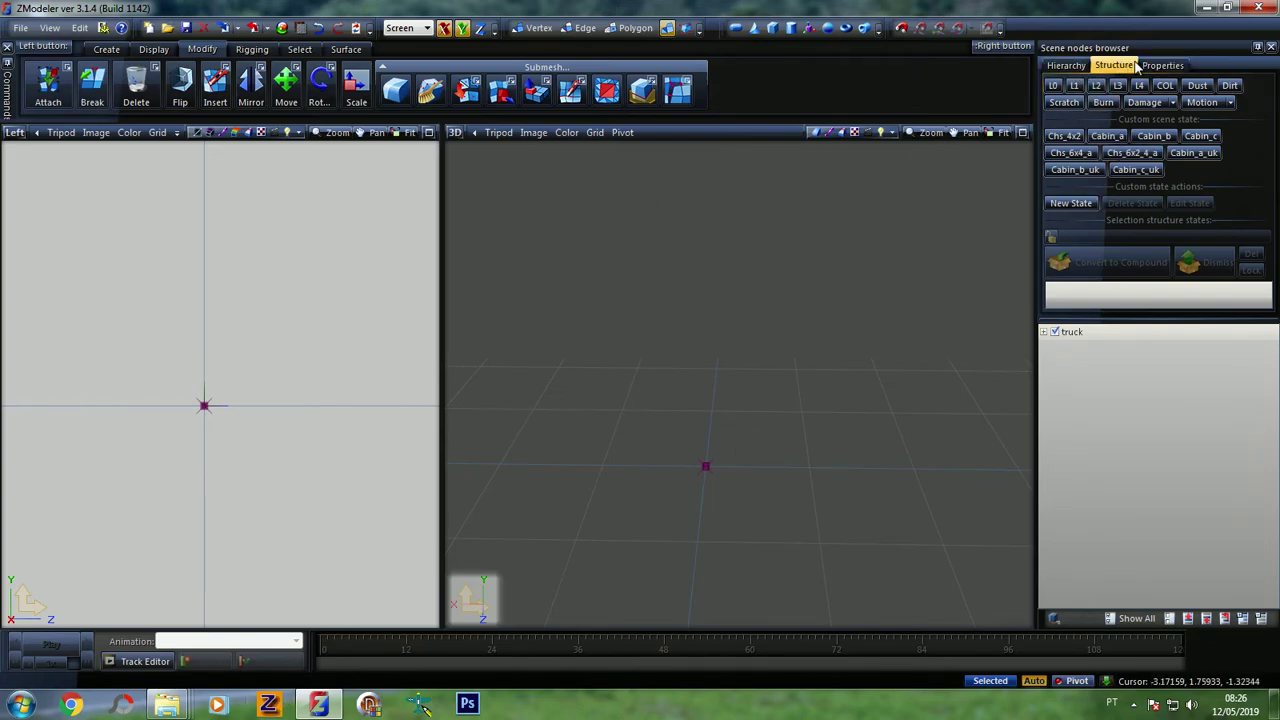
left_click(1080, 72)
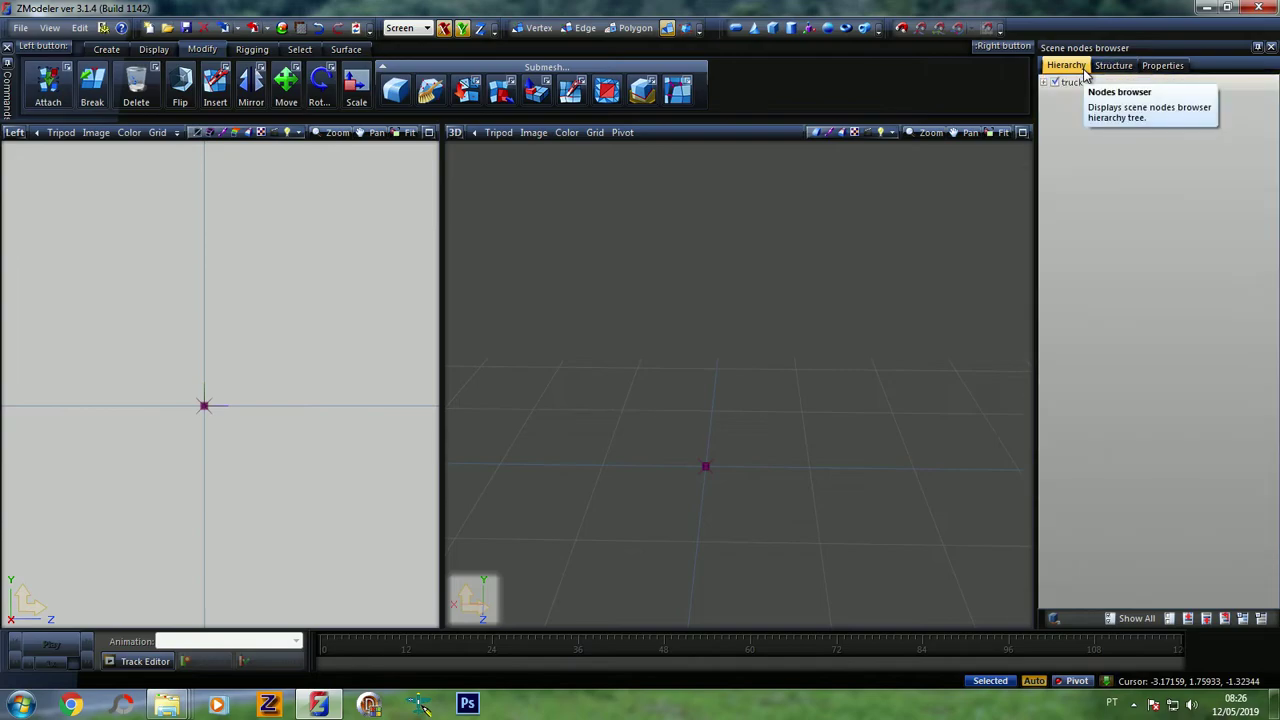
left_click(1112, 70)
left_click(1162, 66)
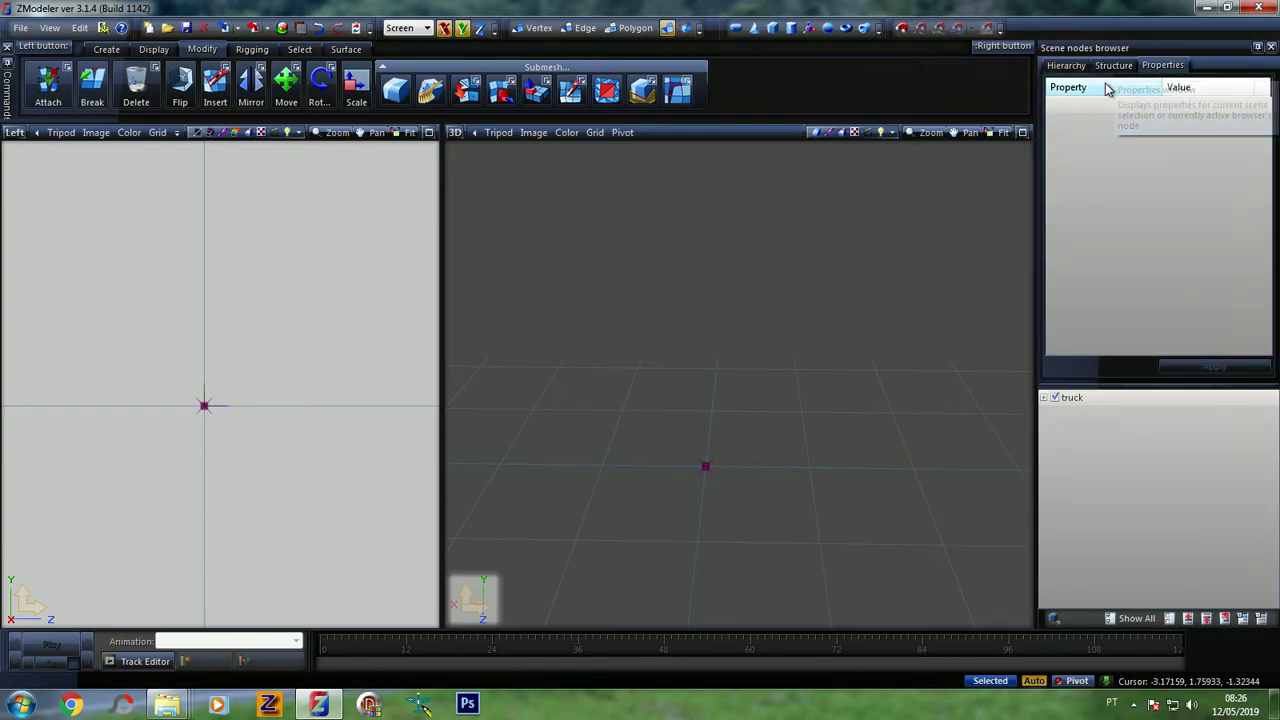
left_click(1104, 70)
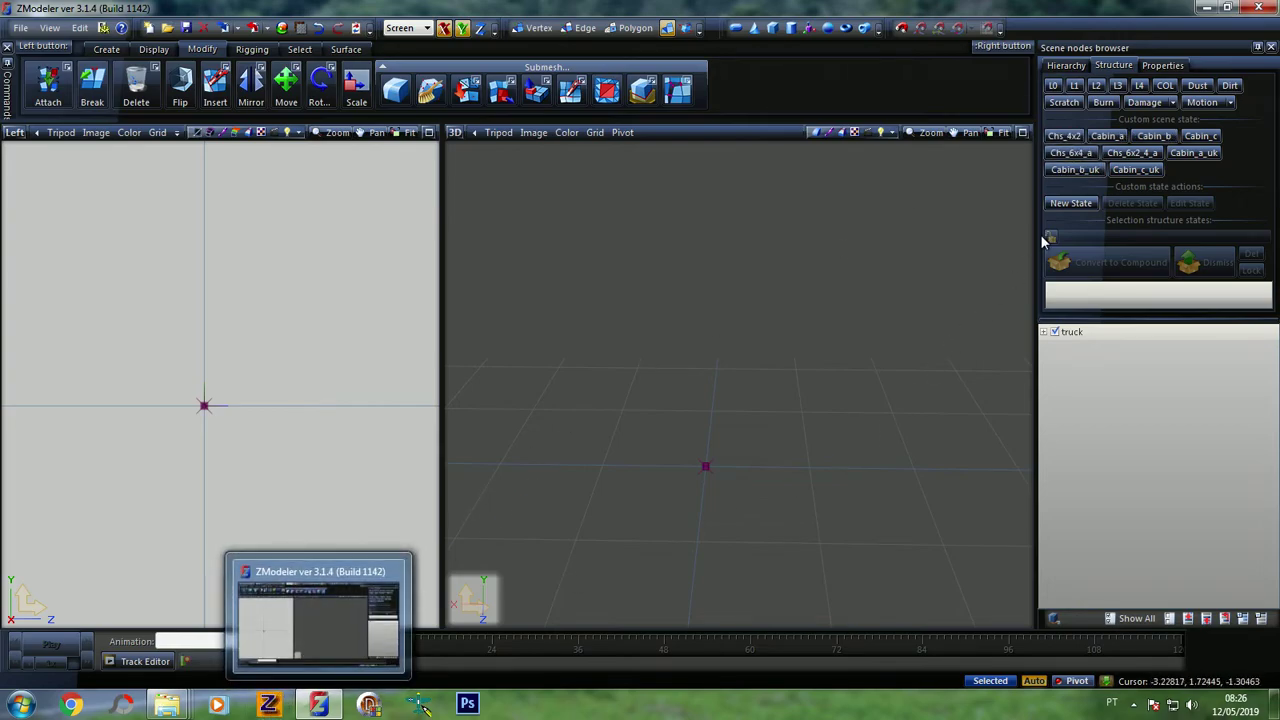
middle_click_drag(923, 213, 907, 216)
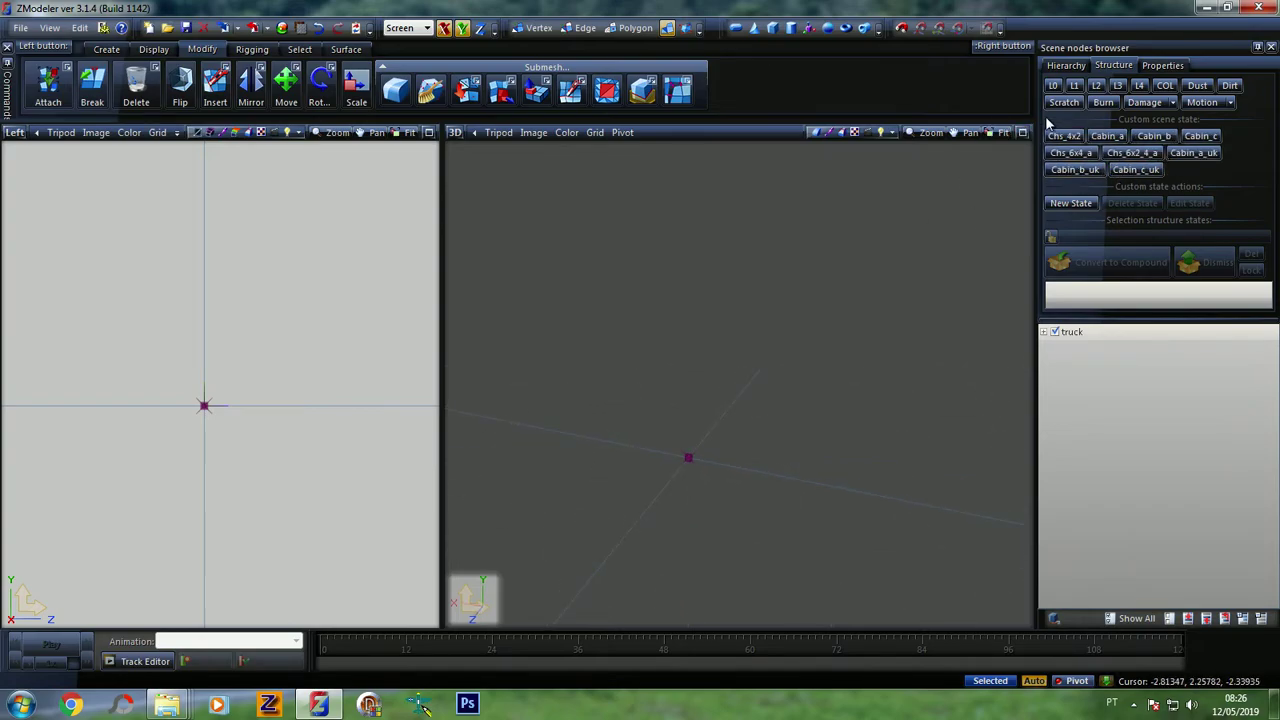
Expand the truck node and enable all its custom scene states, covering every cabin and chassis variant
left_click(1043, 331)
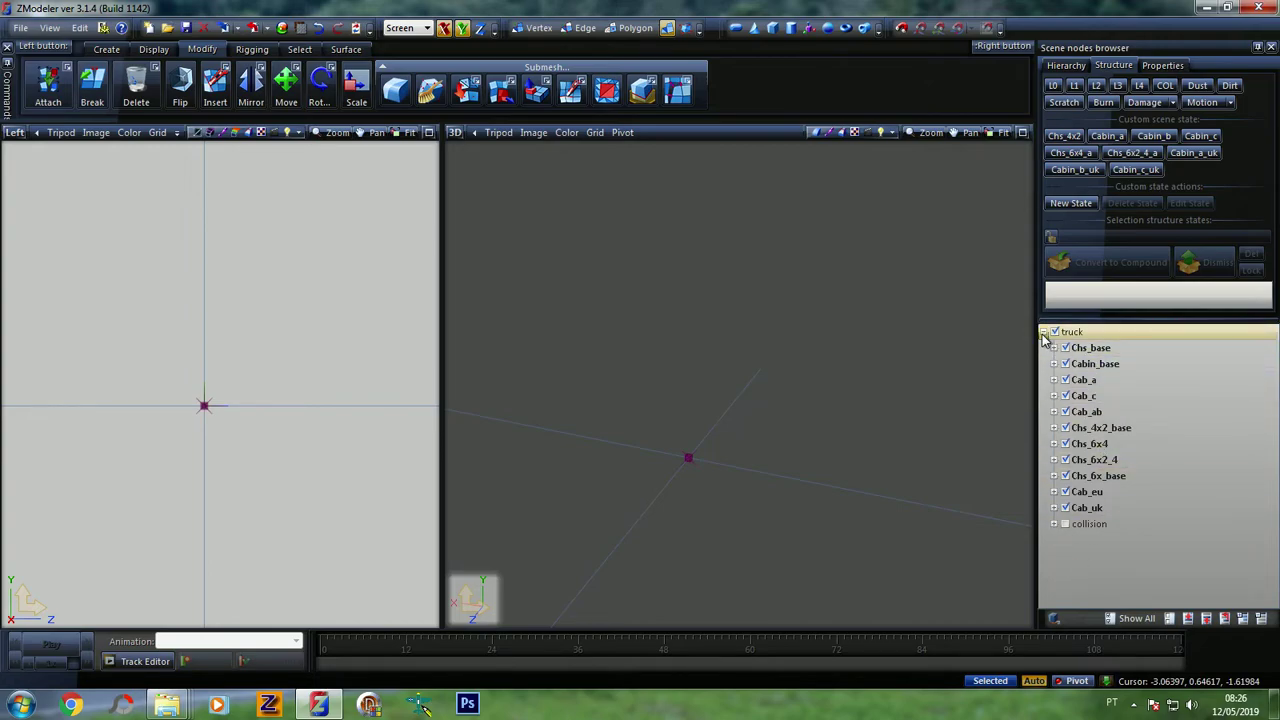
left_click(1107, 135)
middle_click_drag(769, 310, 715, 420)
left_click(1071, 152)
scroll(343, 513, "down", 2)
scroll(343, 513, "up", 2)
left_click(1132, 152)
left_click(1200, 135)
left_click(1193, 152)
left_click(1136, 169)
left_click(1075, 169)
left_click(1064, 136)
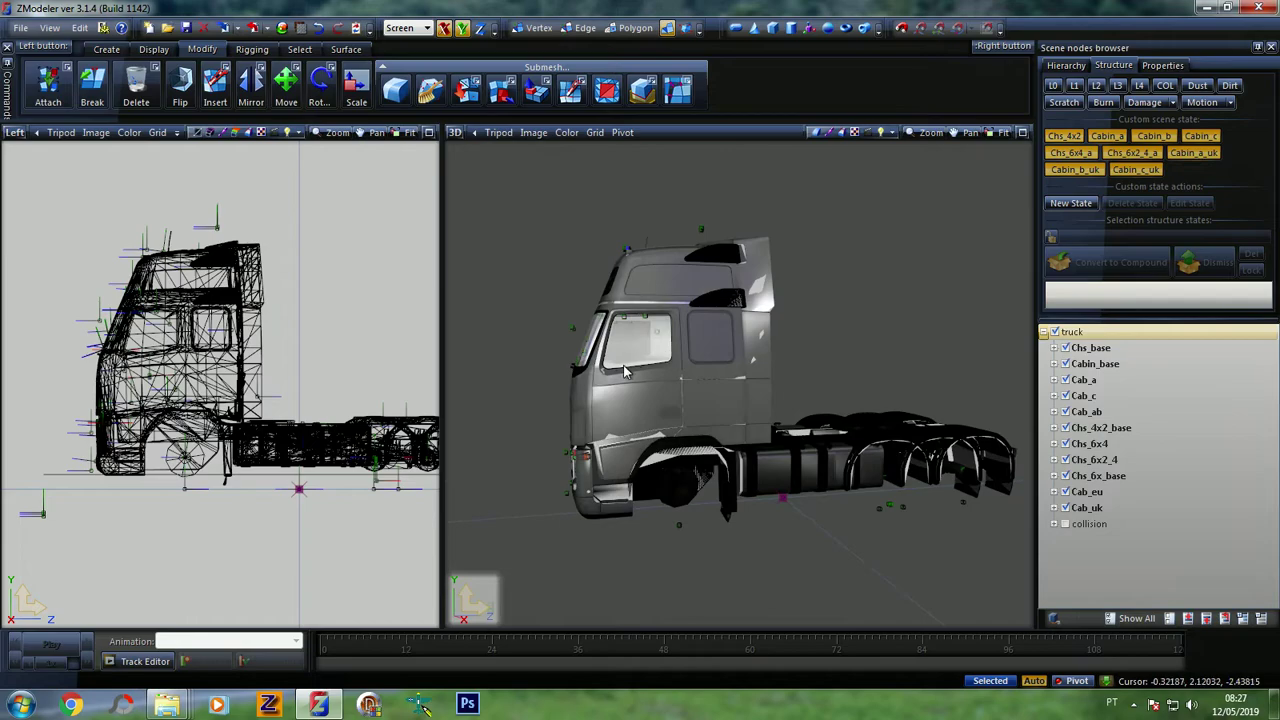
In the node hierarchy, hide Chs_4x2_base, Chs_6x4, Chs_6x2_4 and Cab_uk, and briefly show the collision node
left_click(1068, 65)
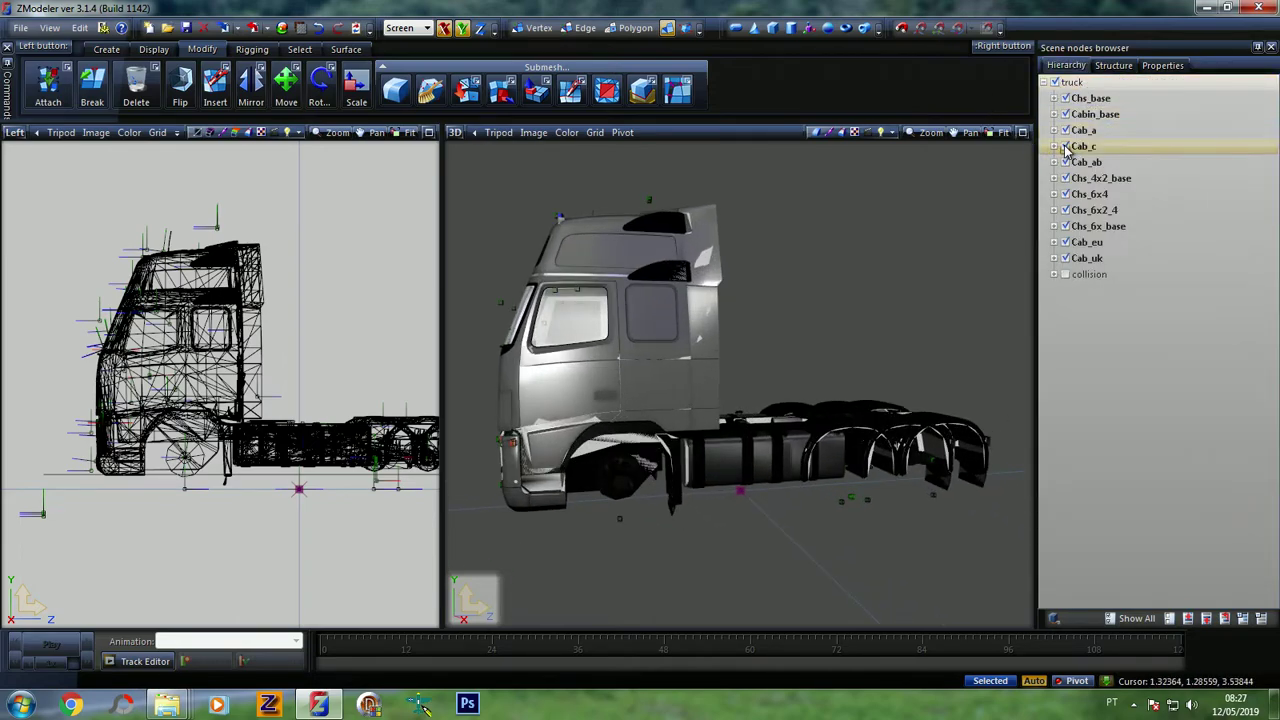
left_click(1066, 178)
left_click(1065, 194)
left_click(1065, 210)
left_click(1065, 258)
left_click(1065, 274)
middle_click_drag(950, 320, 820, 380)
left_click(1066, 275)
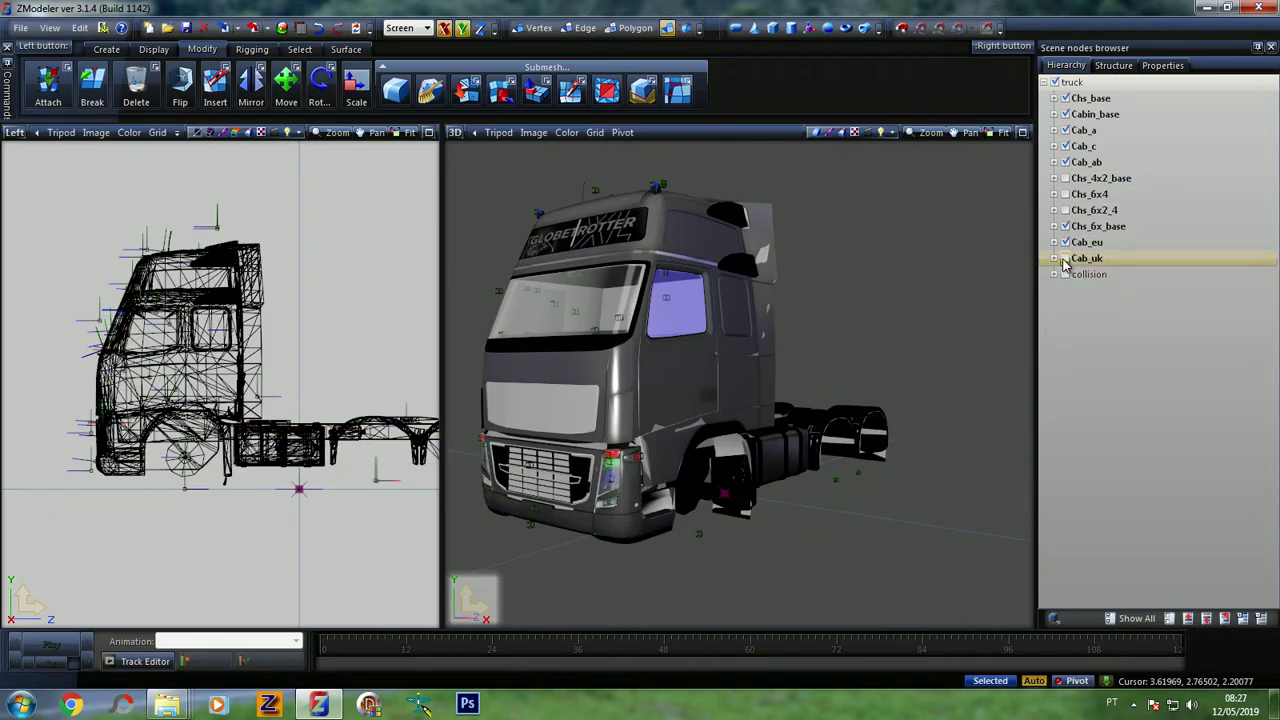
Toggle Chs_6x_base to check its parts, and hide the Cab_ab and Cab_a nodes, keeping Cab_c visible
left_click(1065, 226)
left_click(1065, 226)
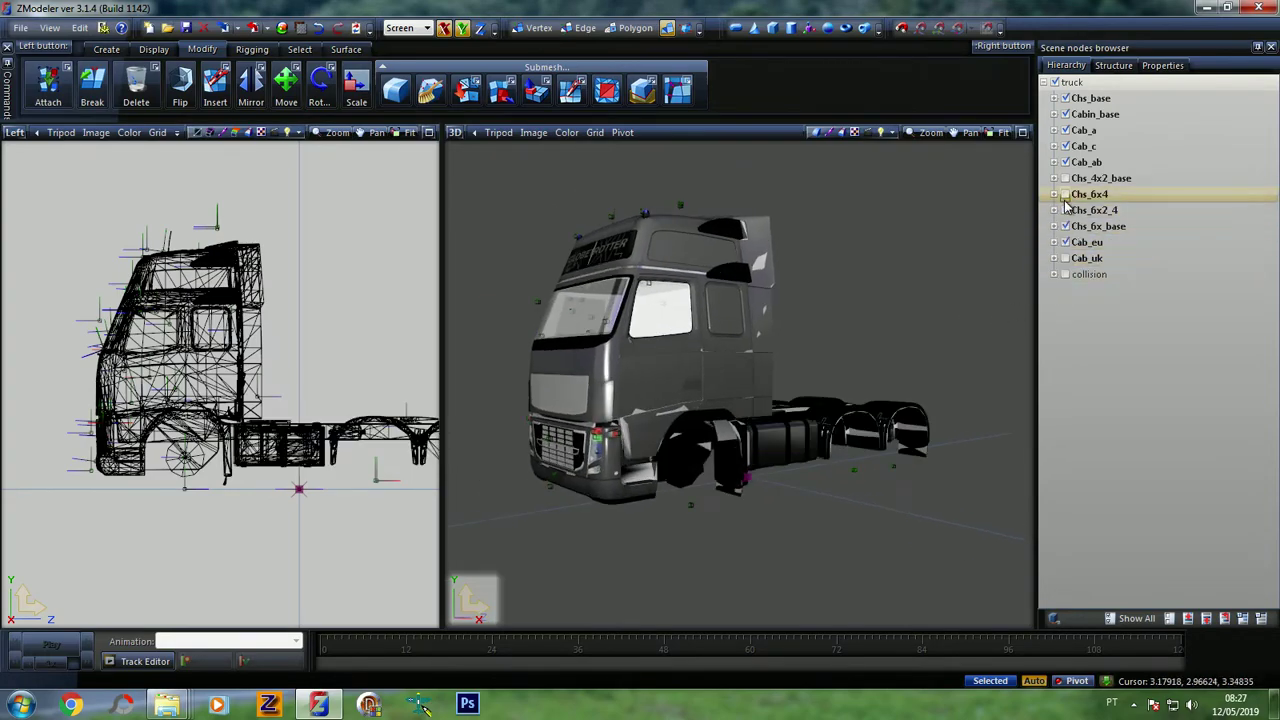
left_click(1065, 162)
left_click(1065, 146)
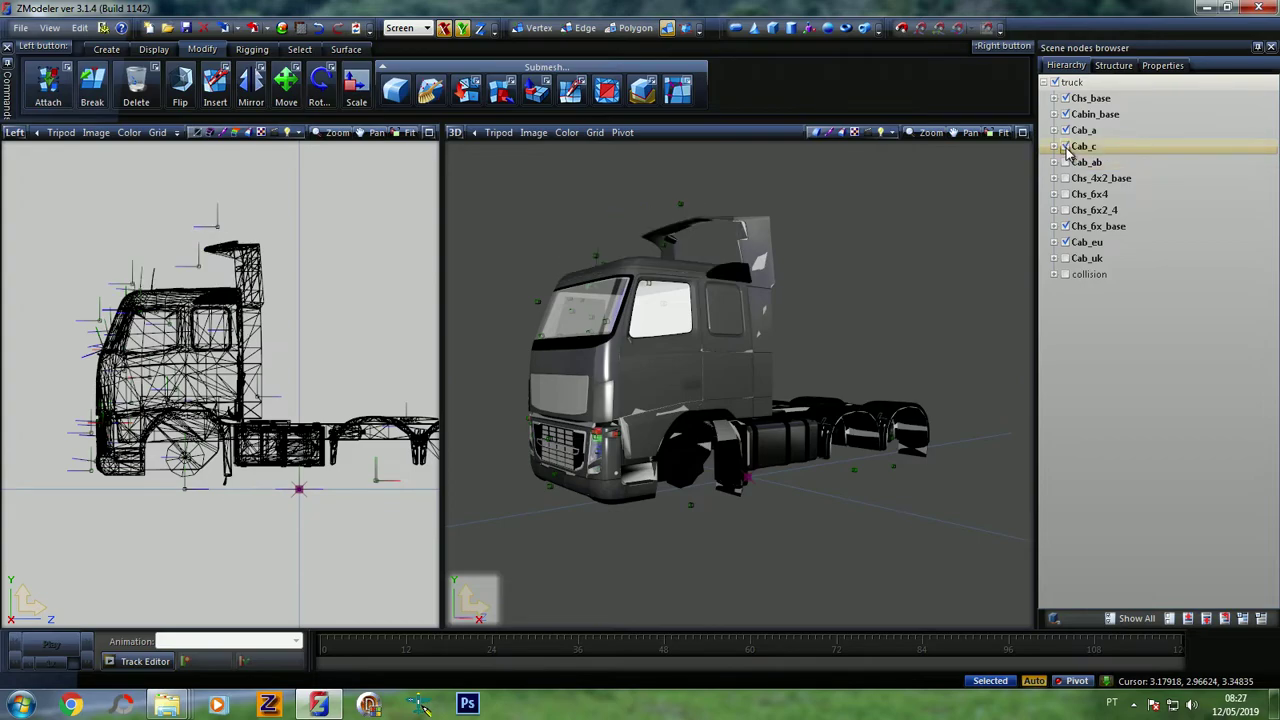
left_click(1065, 130)
middle_click_drag(820, 300, 710, 310)
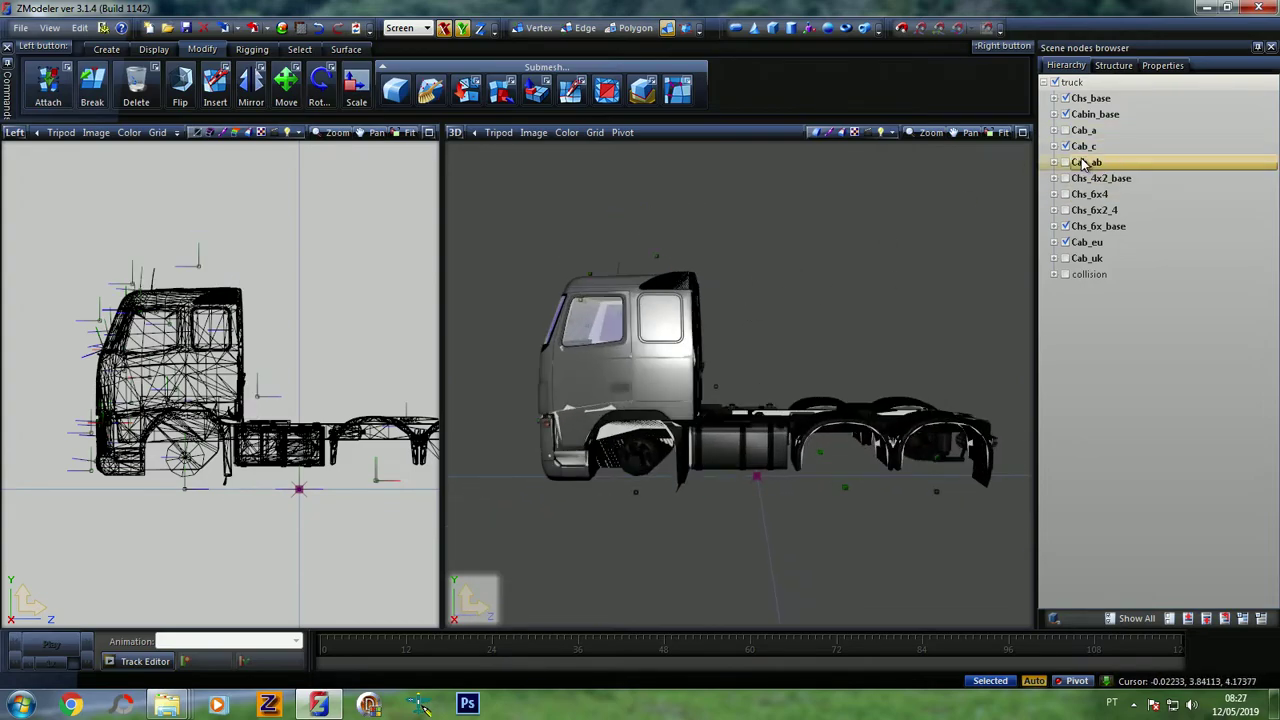
Toggle Cabin_base's visibility to identify its parts, leave it visible, and expand the Chs_base node
left_click(1065, 114)
middle_click_drag(633, 383, 1035, 180)
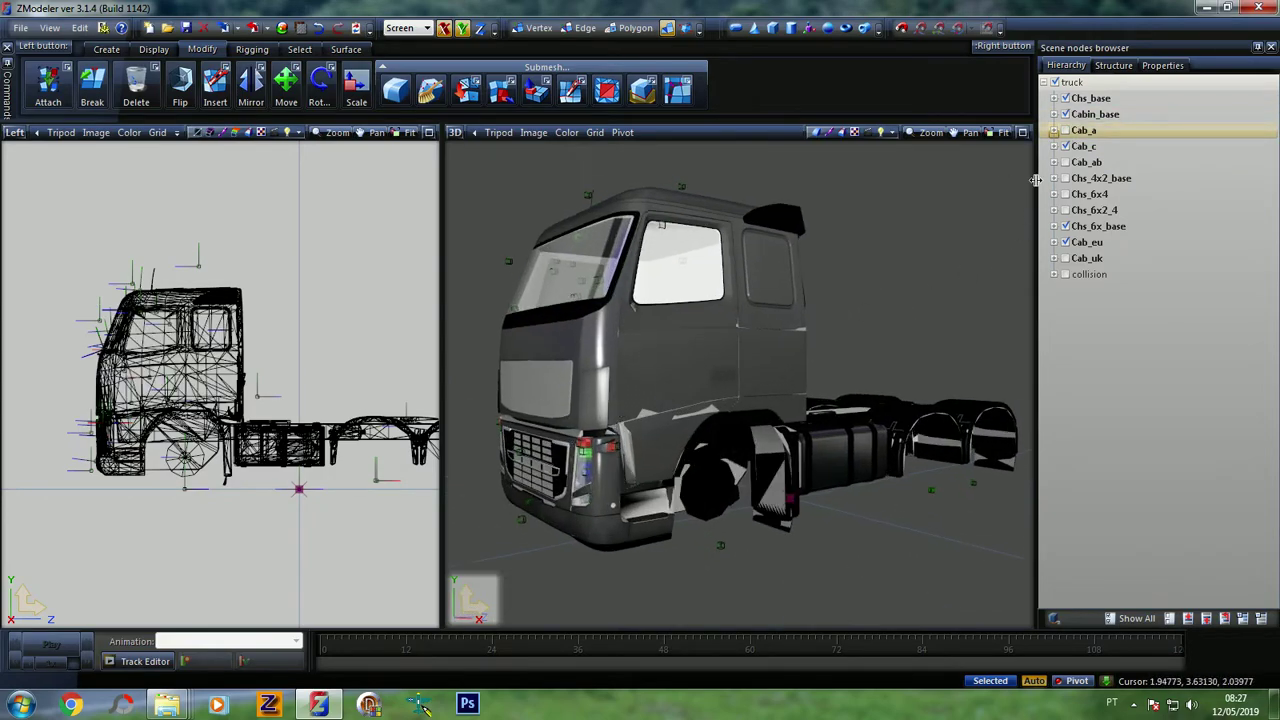
left_click(1065, 114)
left_click(1065, 114)
left_click(1065, 114)
left_click(1065, 114)
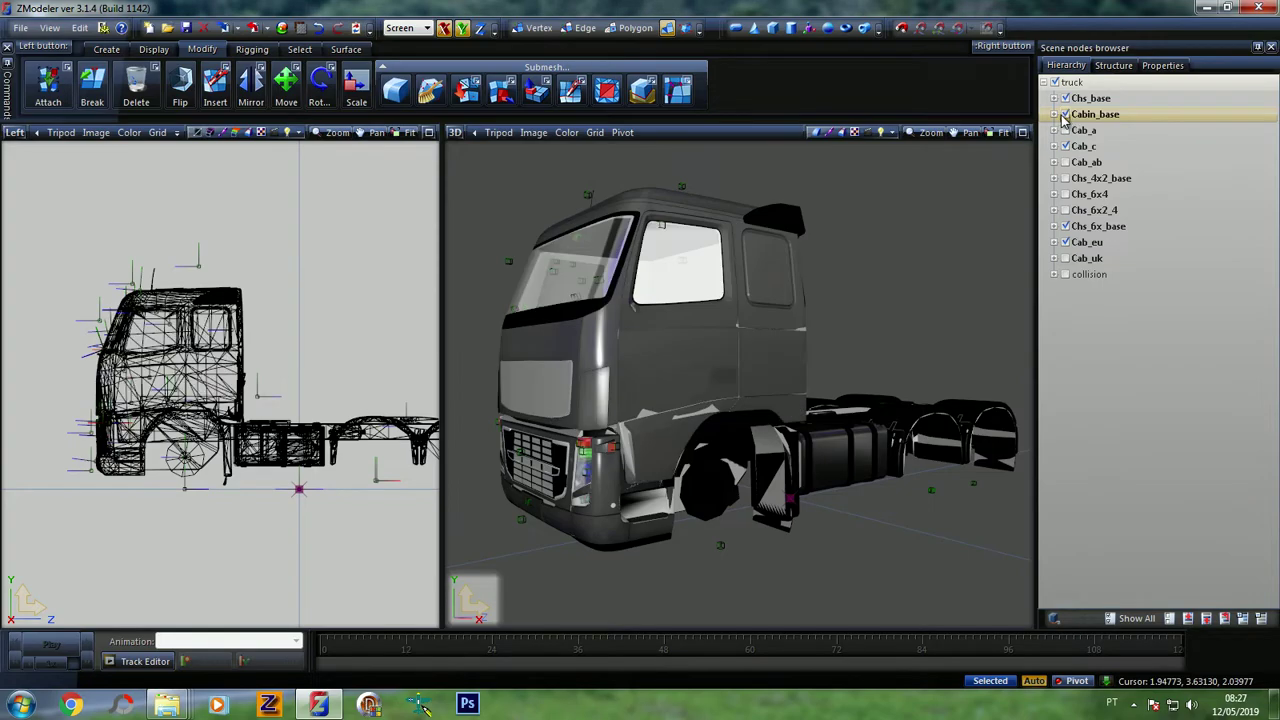
double_click(1066, 100)
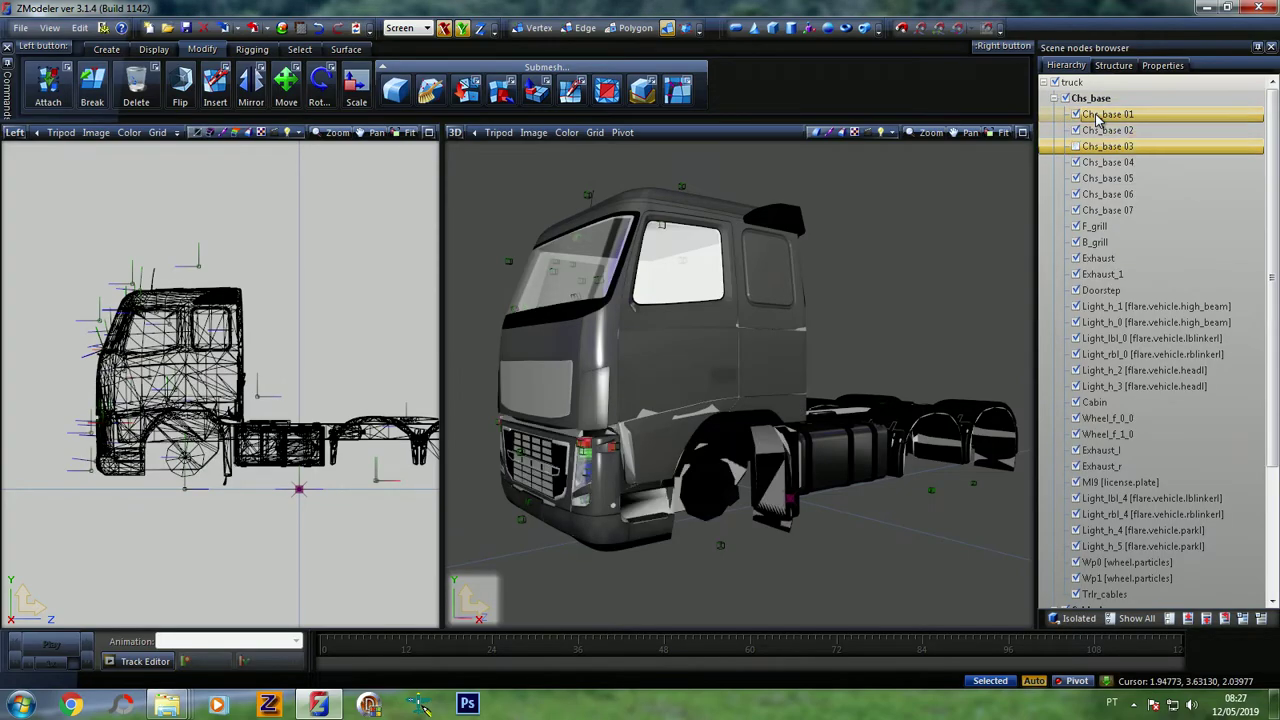
Toggle the visibility of the Chs_base sub-nodes to identify their parts on the truck, and collapse the Chs_base node
scroll(1098, 118, "down", 4)
scroll(1098, 118, "up", 4)
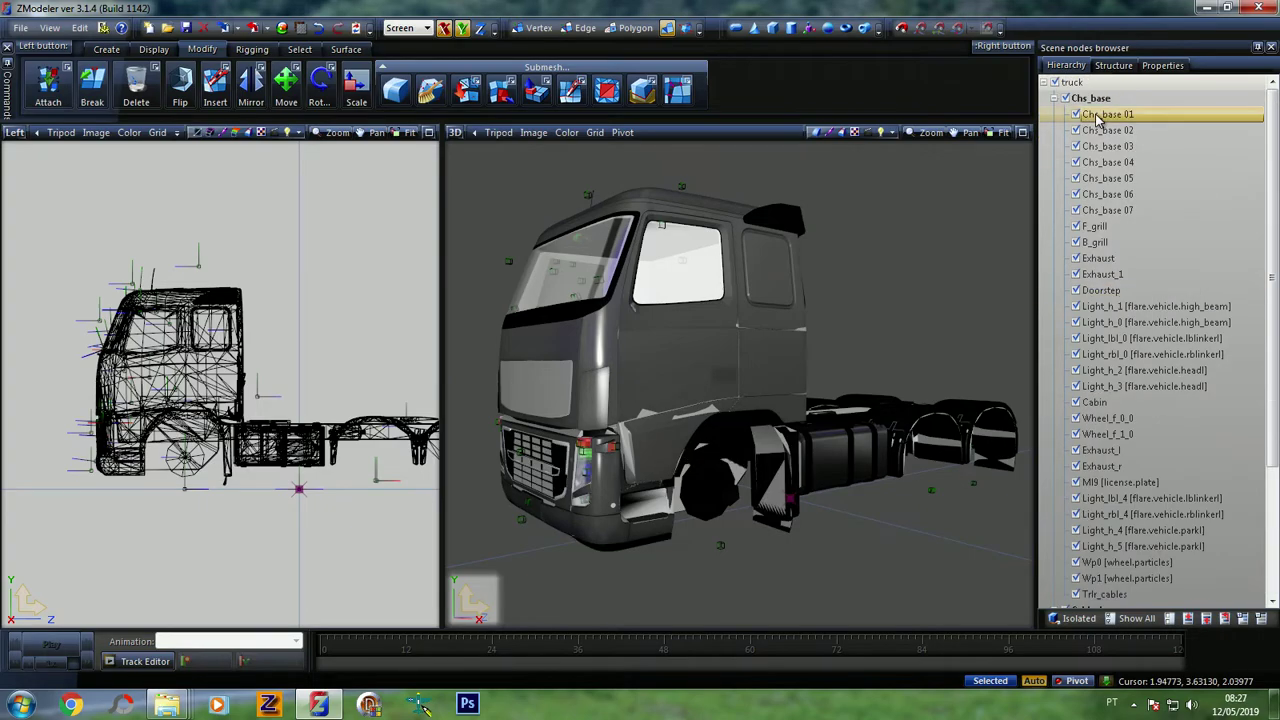
key("Up")
key("Up")
key("Up")
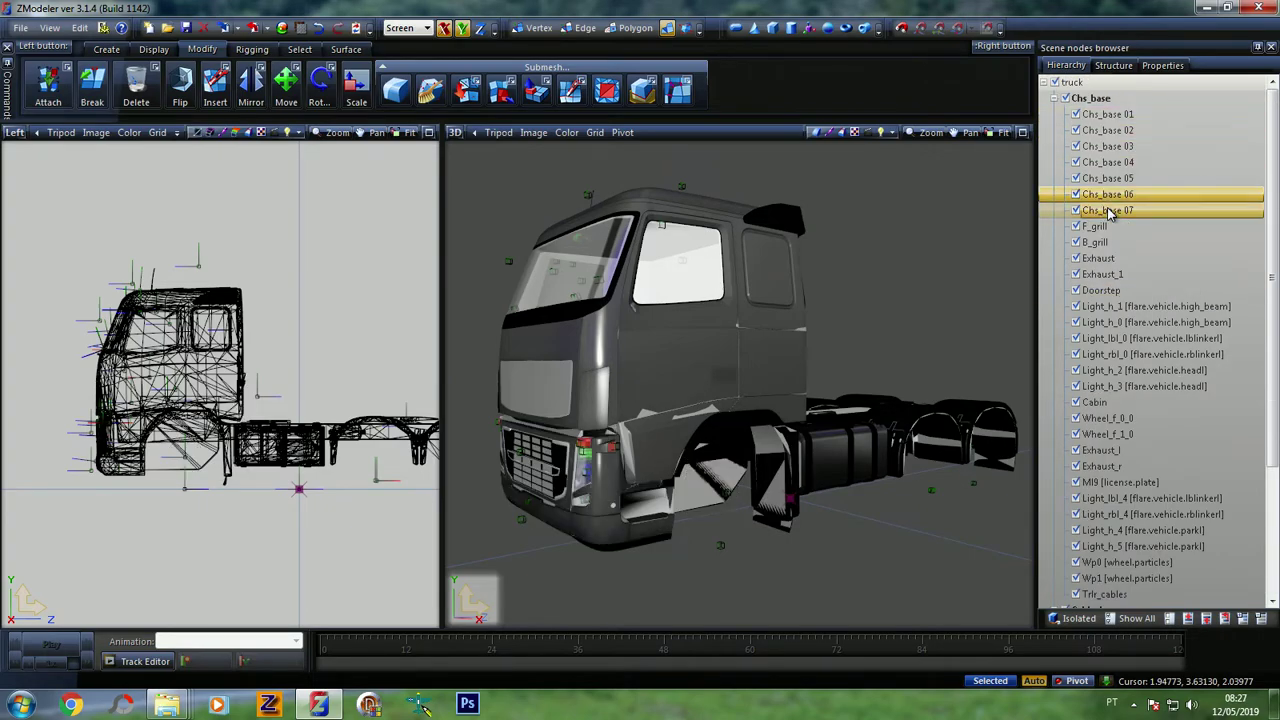
key("Up")
key("Up")
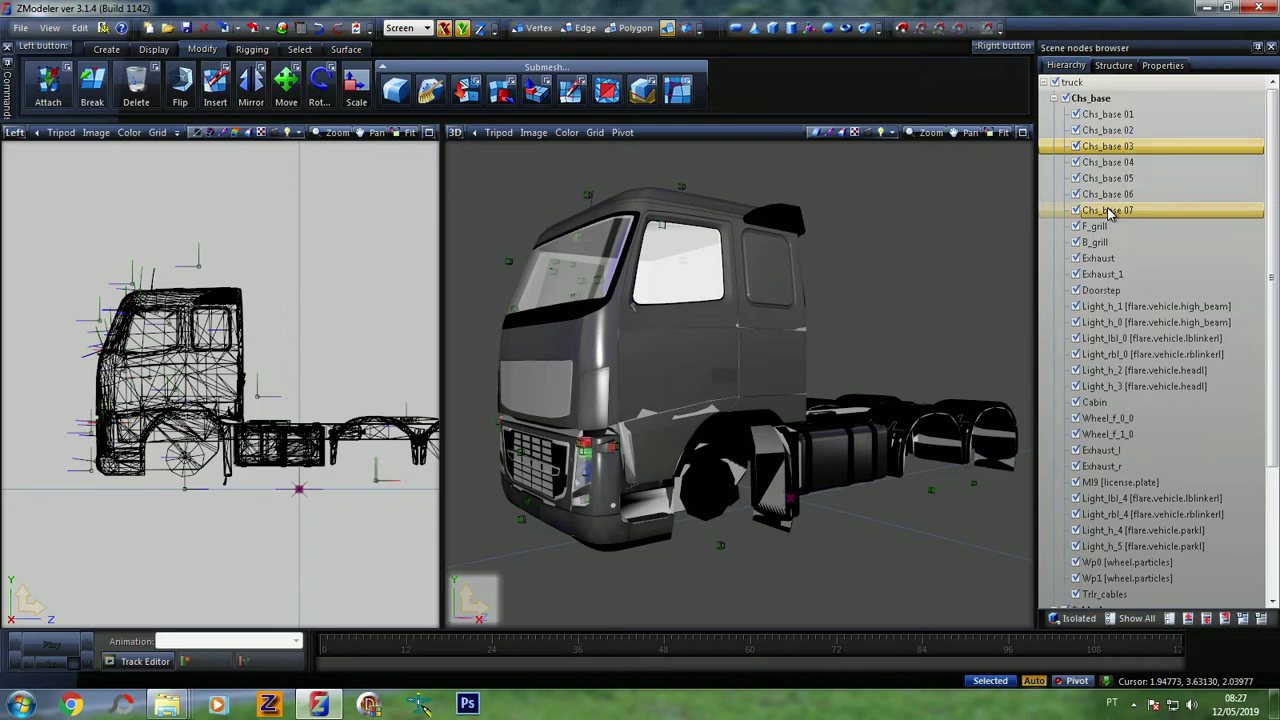
key("space")
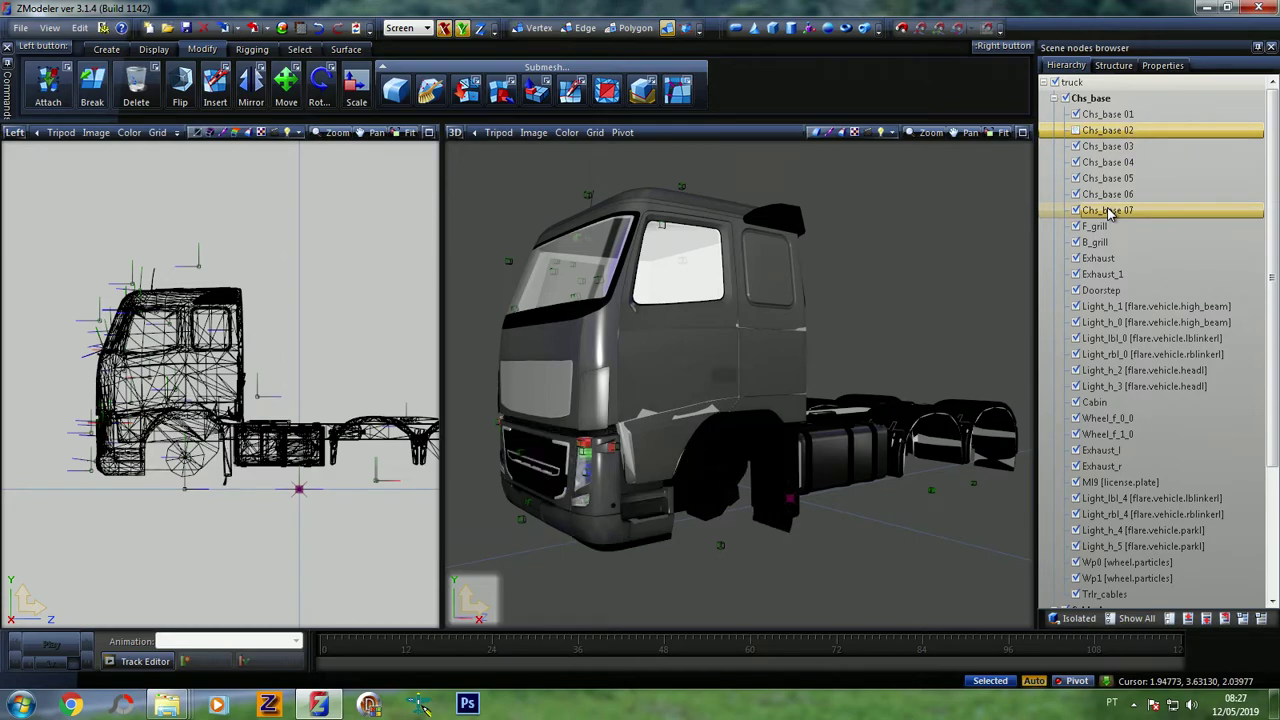
left_click(1054, 99)
Expand Cabin_base, toggle Cabin_base 04 and Cabin_base 01 to identify their parts, and collapse the node
left_click(1054, 114)
left_click(1075, 180)
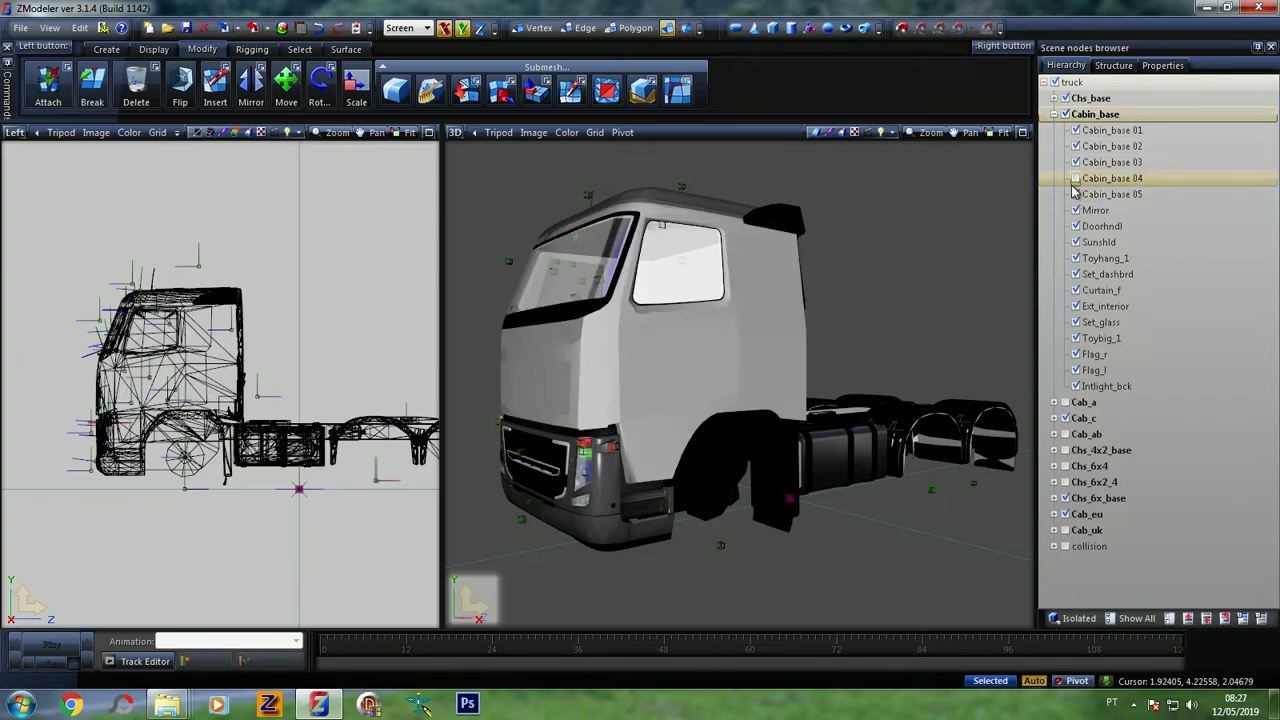
left_click(1075, 180)
left_click(1075, 131)
left_click(1075, 131)
left_click(1075, 131)
middle_click_drag(960, 300, 690, 330)
left_click(1054, 114)
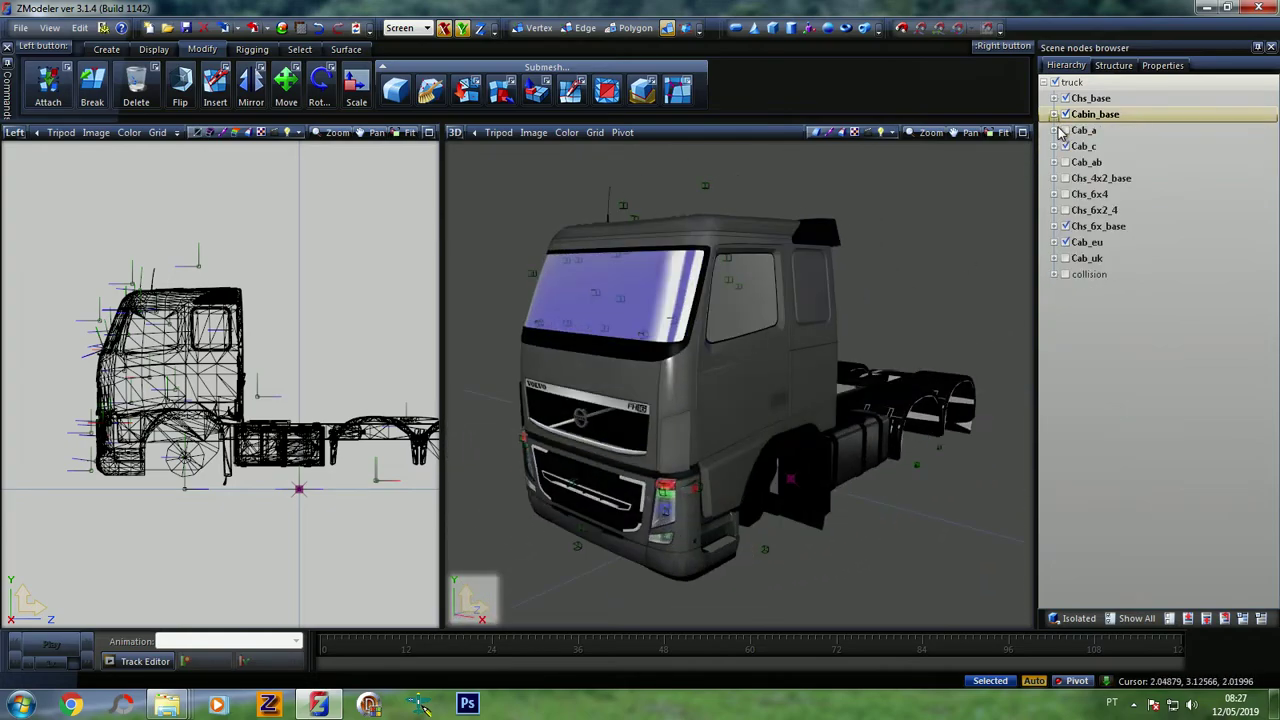
Toggle Chs_6x_base and its Chs_6x_base 01 part to identify them from the truck's rear, and collapse the node
left_click(1065, 226)
left_click(1065, 226)
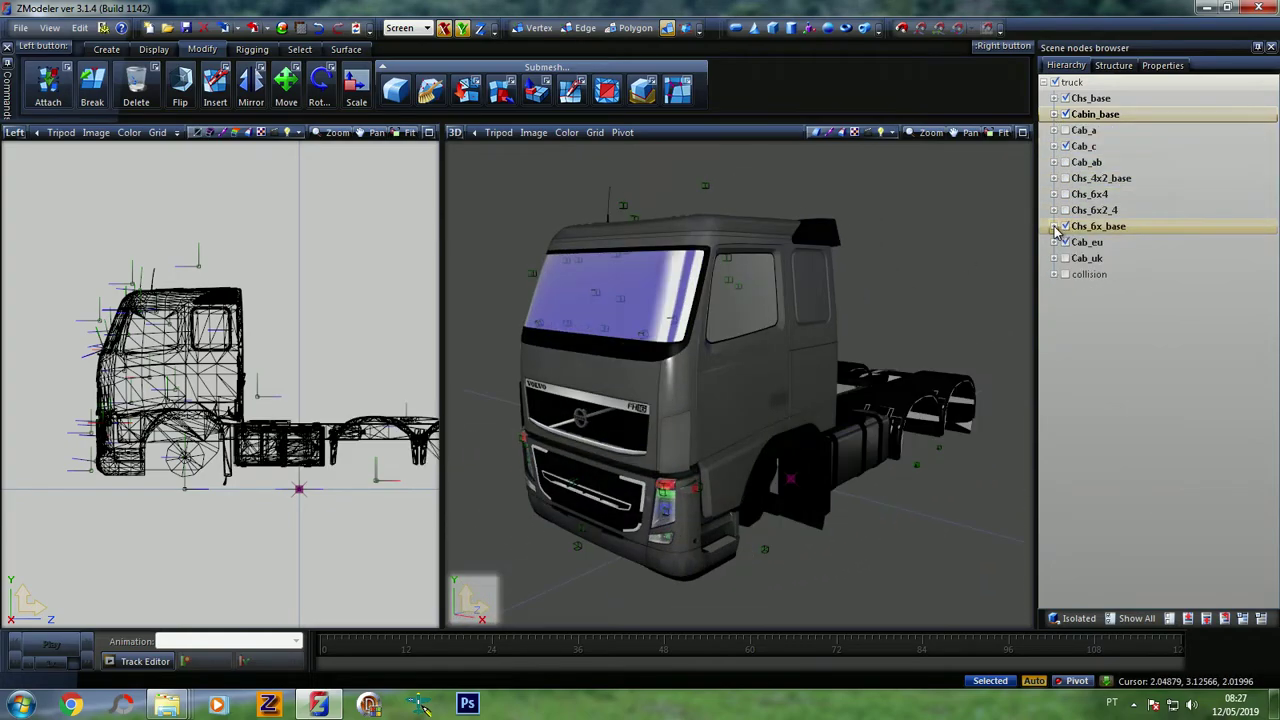
left_click(1054, 226)
left_click(1076, 243)
mouse_move(760, 430)
middle_mouse_down()
mouse_move(711, 422)
mouse_move(740, 425)
middle_mouse_up()
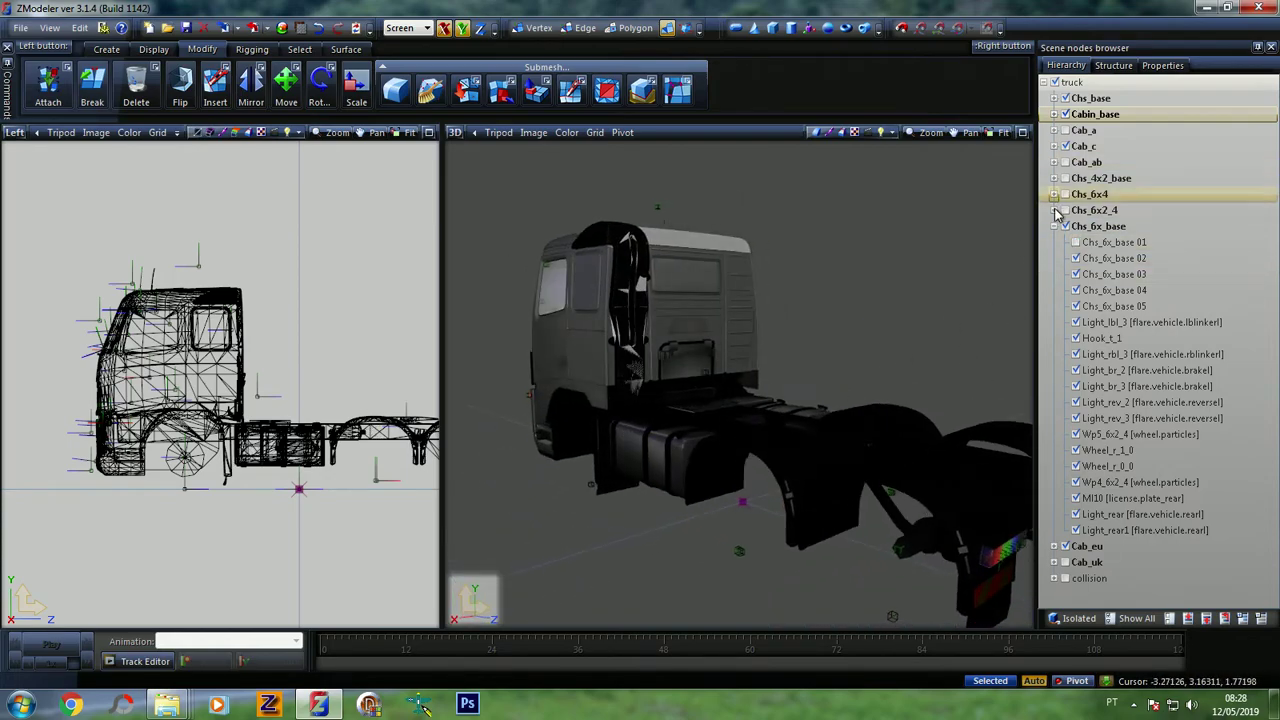
left_click(1054, 226)
Expand Cab_c, toggle Cab_c 02 and Cab_c 01 to identify their parts, and collapse the node
left_click(1054, 146)
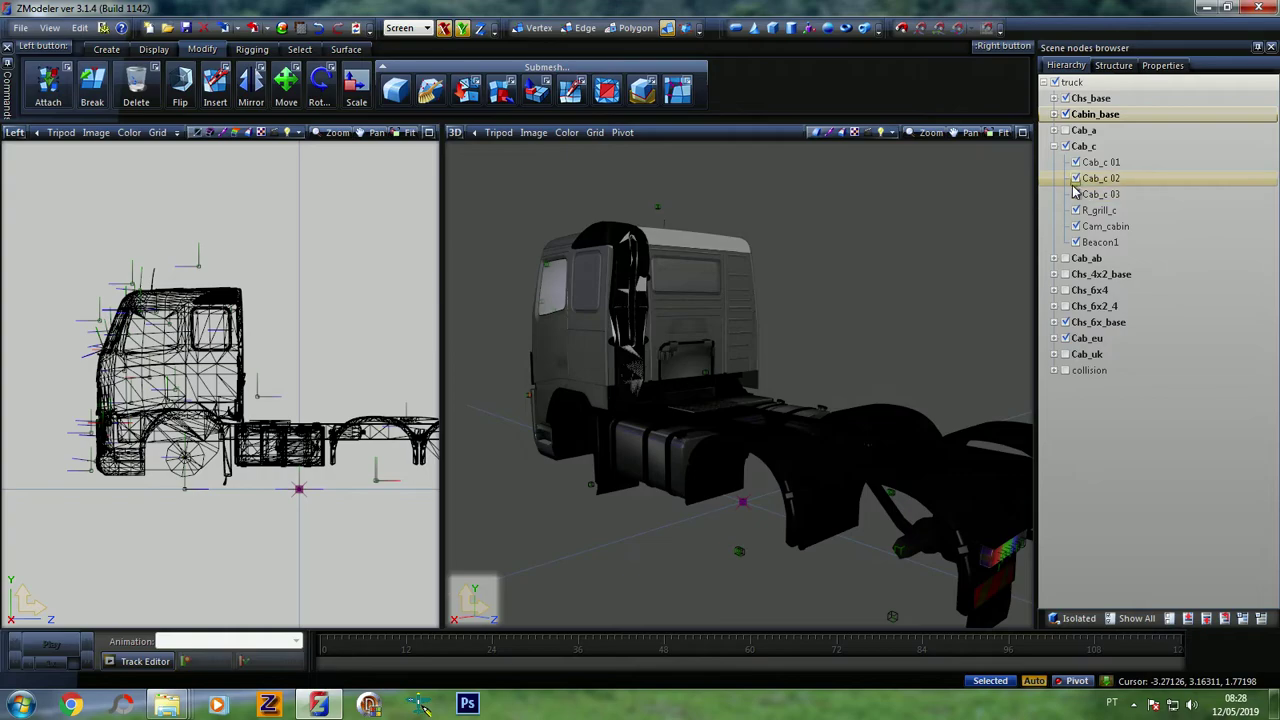
left_click(1075, 182)
left_click(1100, 162)
left_click(1076, 162)
left_click(1100, 178)
mouse_move(775, 342)
middle_mouse_down()
mouse_move(846, 320)
mouse_move(790, 330)
middle_mouse_up()
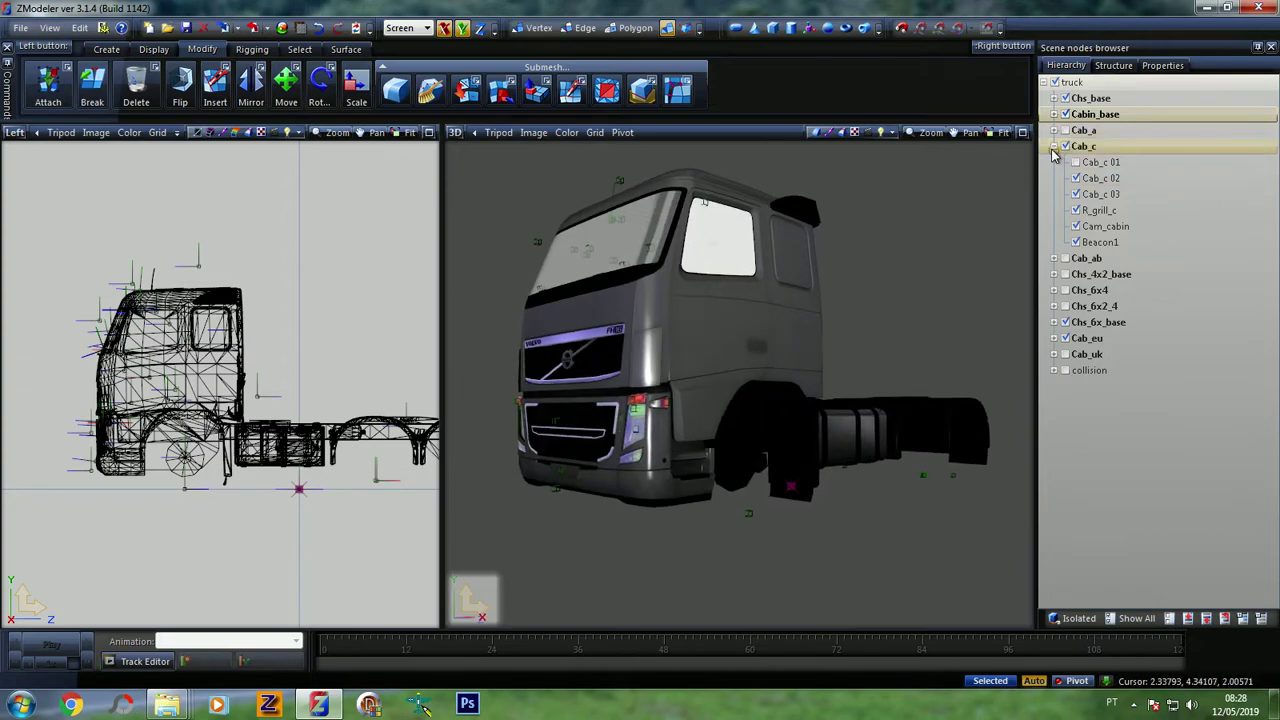
left_click(1066, 146)
Maximize the 3D viewport and examine the truck's grille, headlights and cabin side up close
left_click(1022, 132)
middle_click_drag(640, 380, 682, 388)
middle_click_drag(520, 420, 630, 490)
scroll(638, 488, "up", 3)
scroll(638, 488, "down", 3)
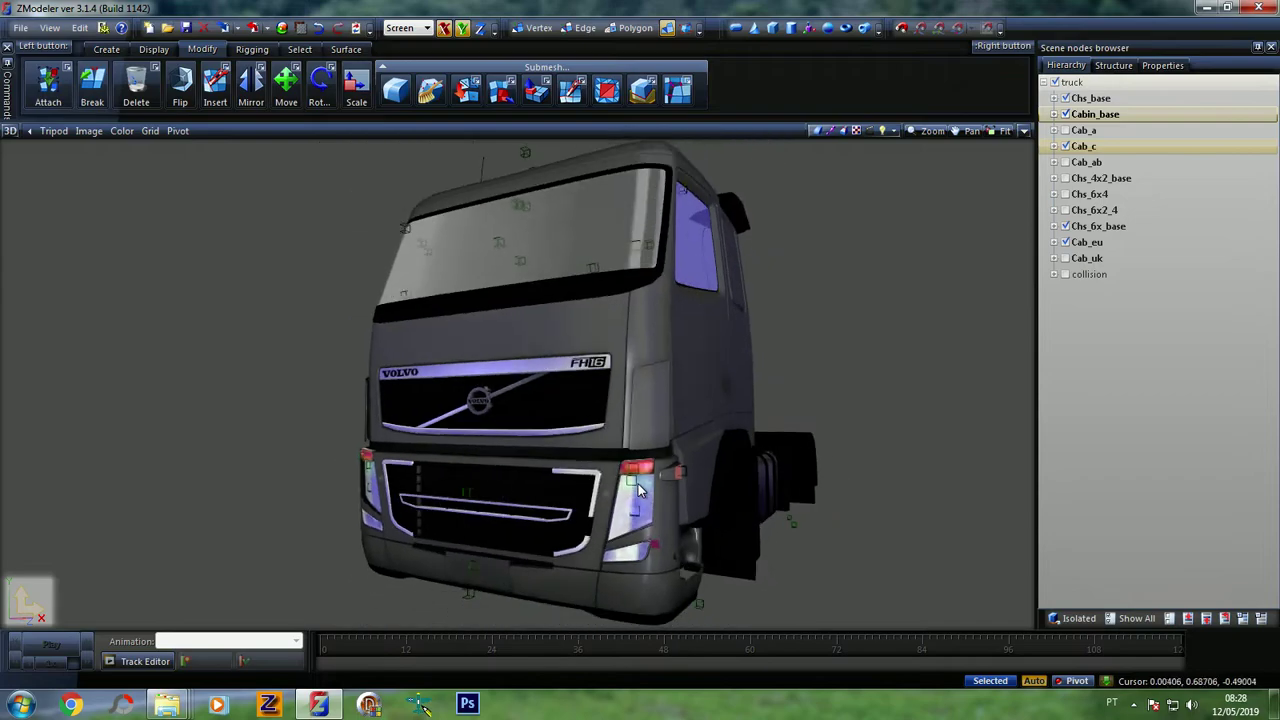
scroll(573, 477, "up", 3)
scroll(677, 473, "up", 2)
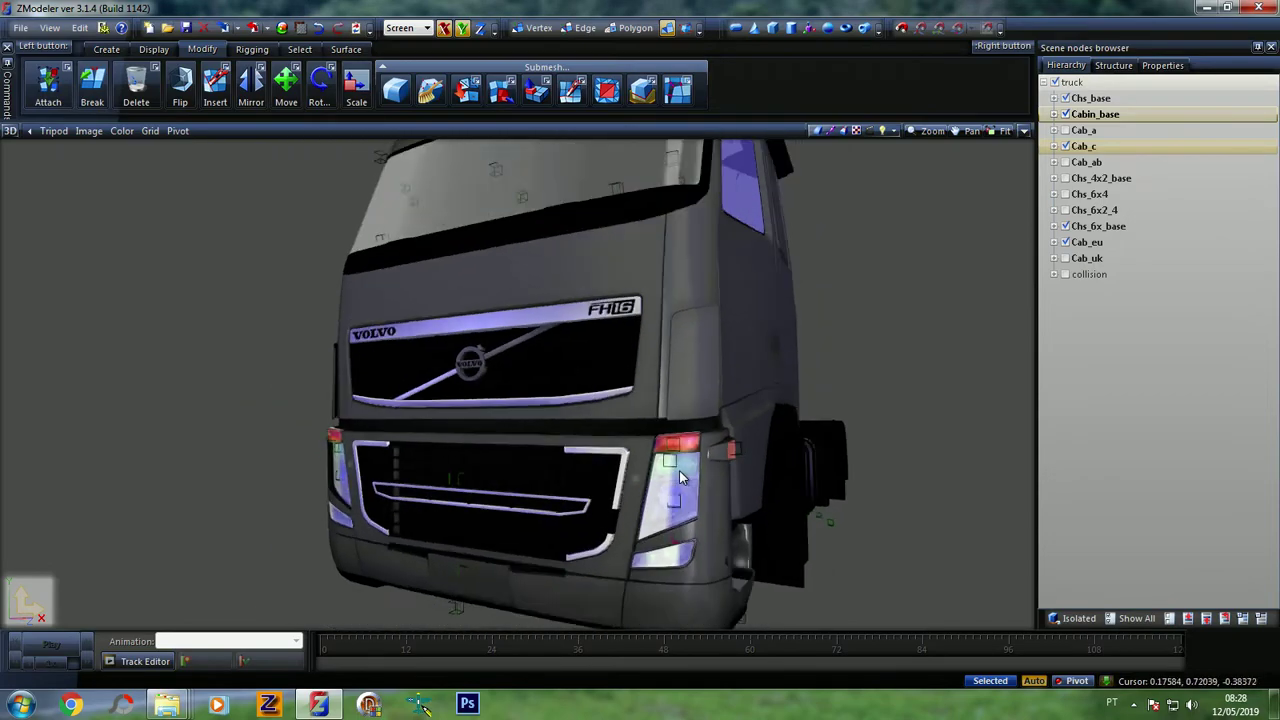
middle_click_drag(677, 476, 514, 423)
scroll(514, 430, "up", 5)
scroll(470, 375, "down", 6)
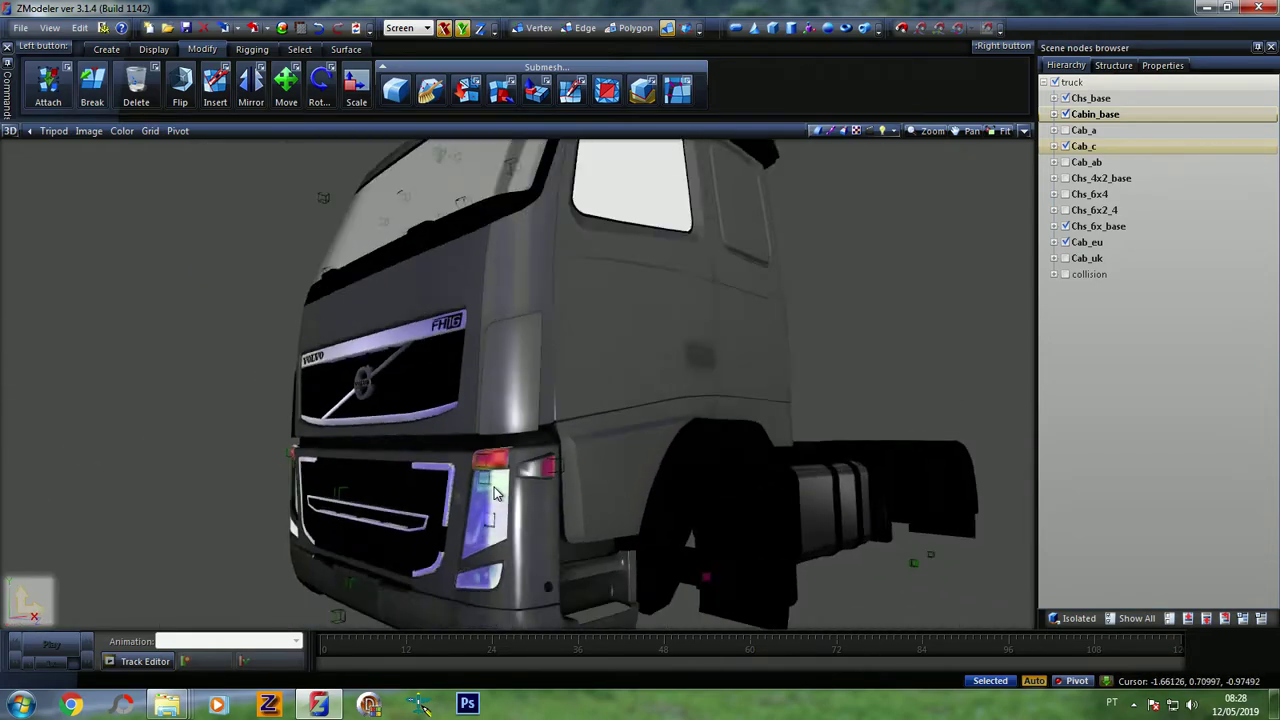
scroll(492, 488, "up", 3)
middle_click_drag(612, 464, 304, 541)
middle_click_drag(680, 460, 505, 480)
Collapse the truck node in the scene hierarchy
left_click(1045, 83)
left_click(1045, 83)
left_click(1045, 83)
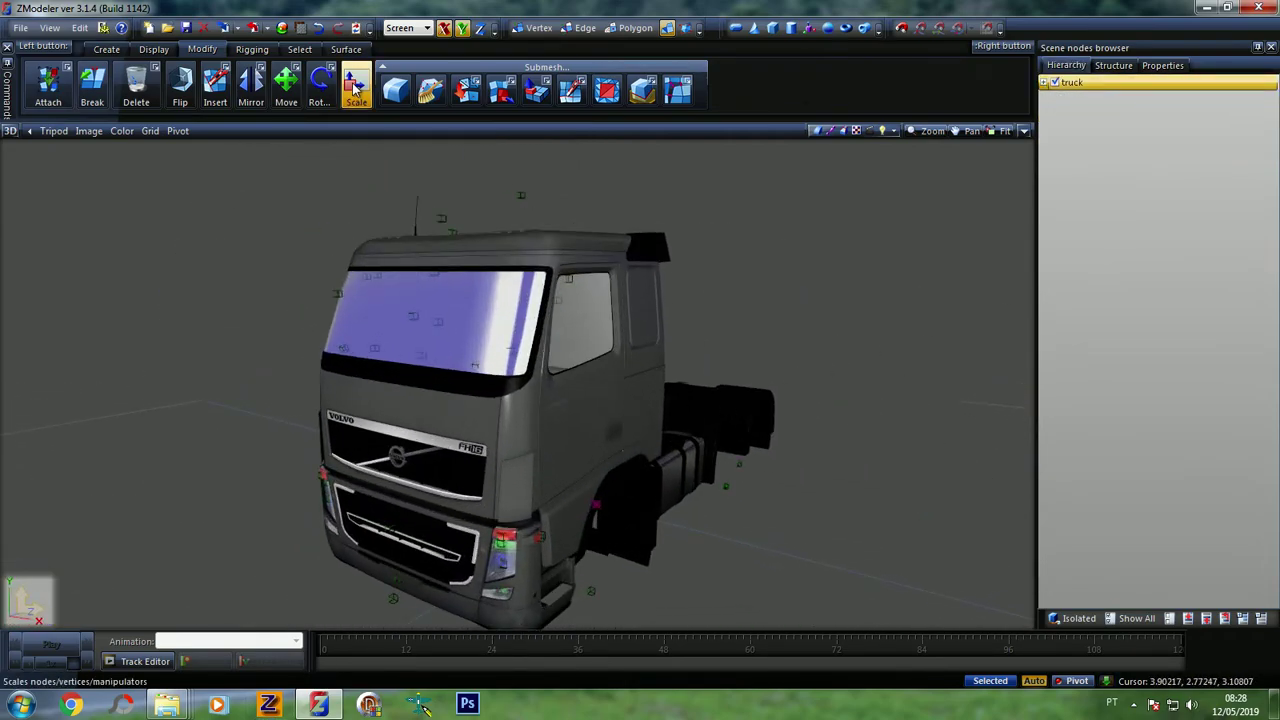
Open the material browser, select the ef2625b369cc2640 material, and place the window clear of the truck
left_click(282, 28)
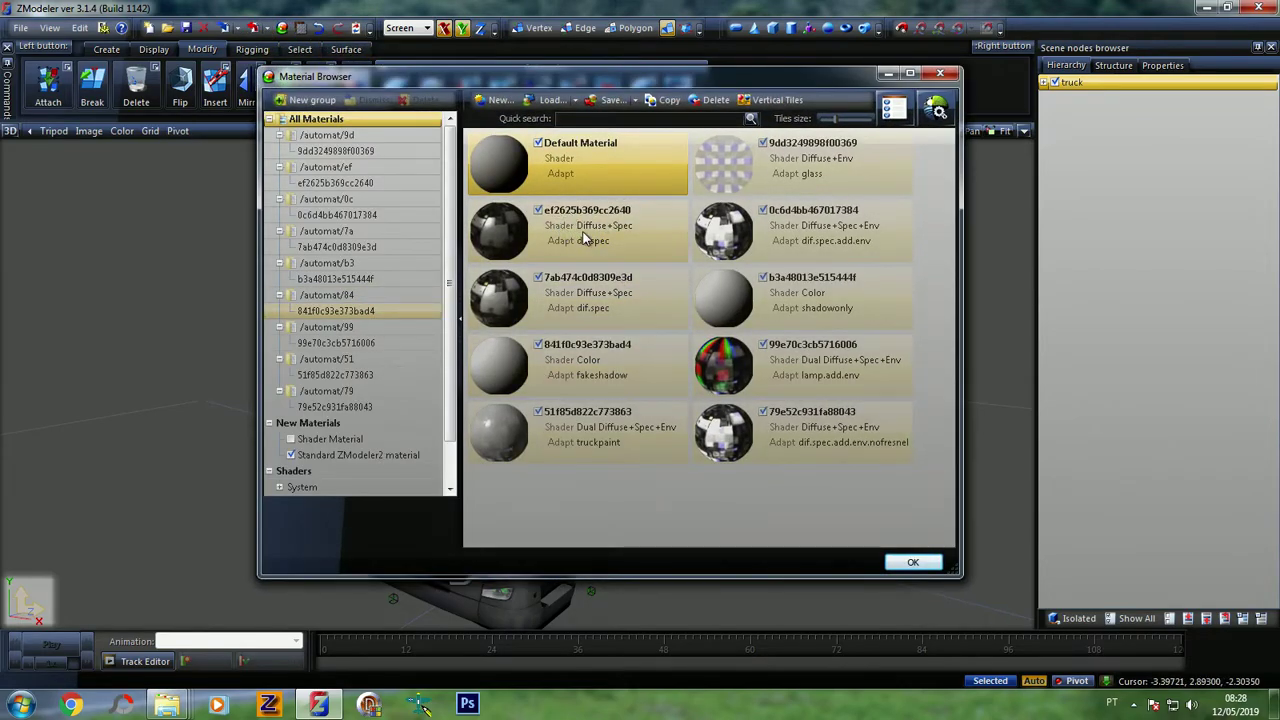
left_click(608, 214)
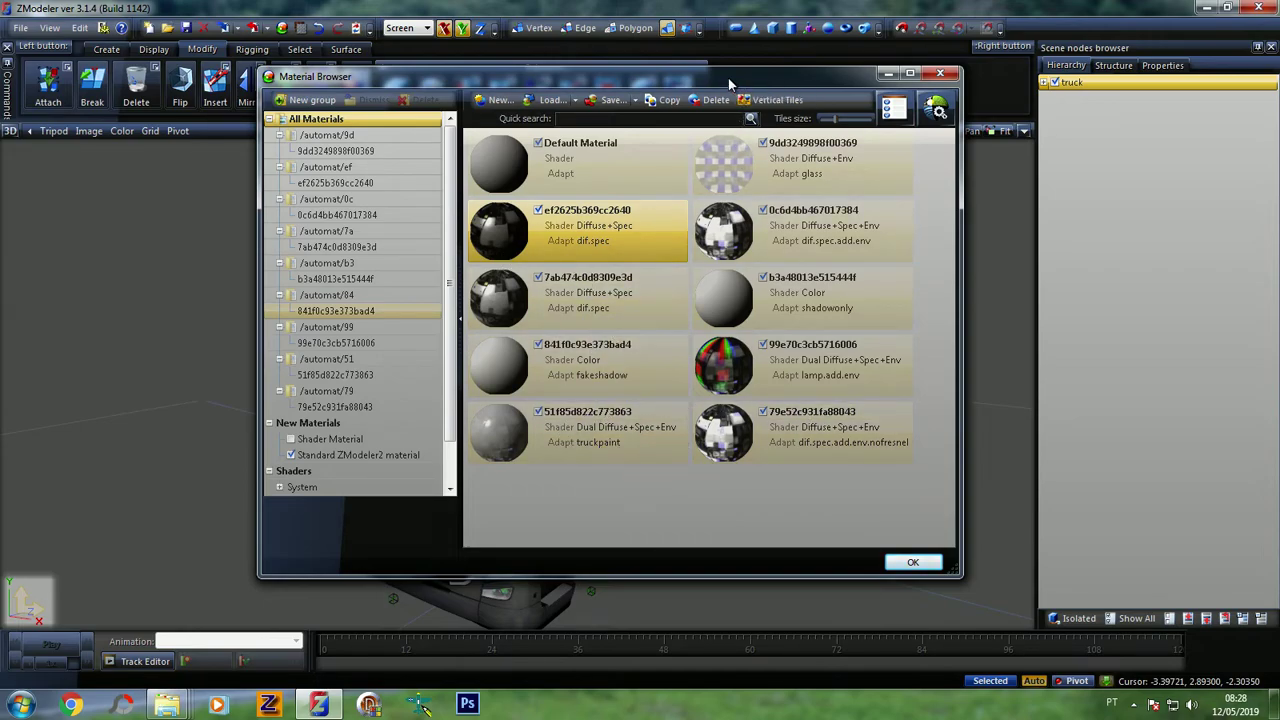
left_click_drag(609, 85, 706, 194)
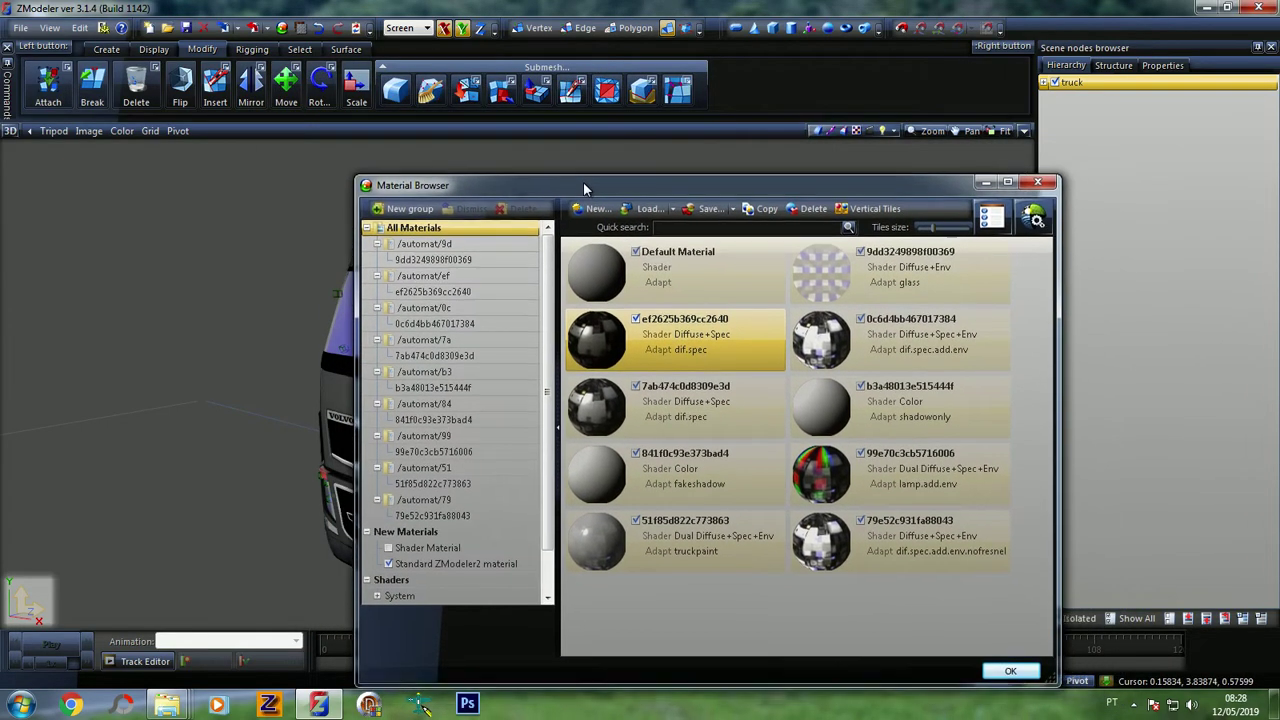
left_click_drag(585, 189, 790, 175)
middle_click_drag(313, 343, 287, 357)
scroll(468, 330, "up", 3)
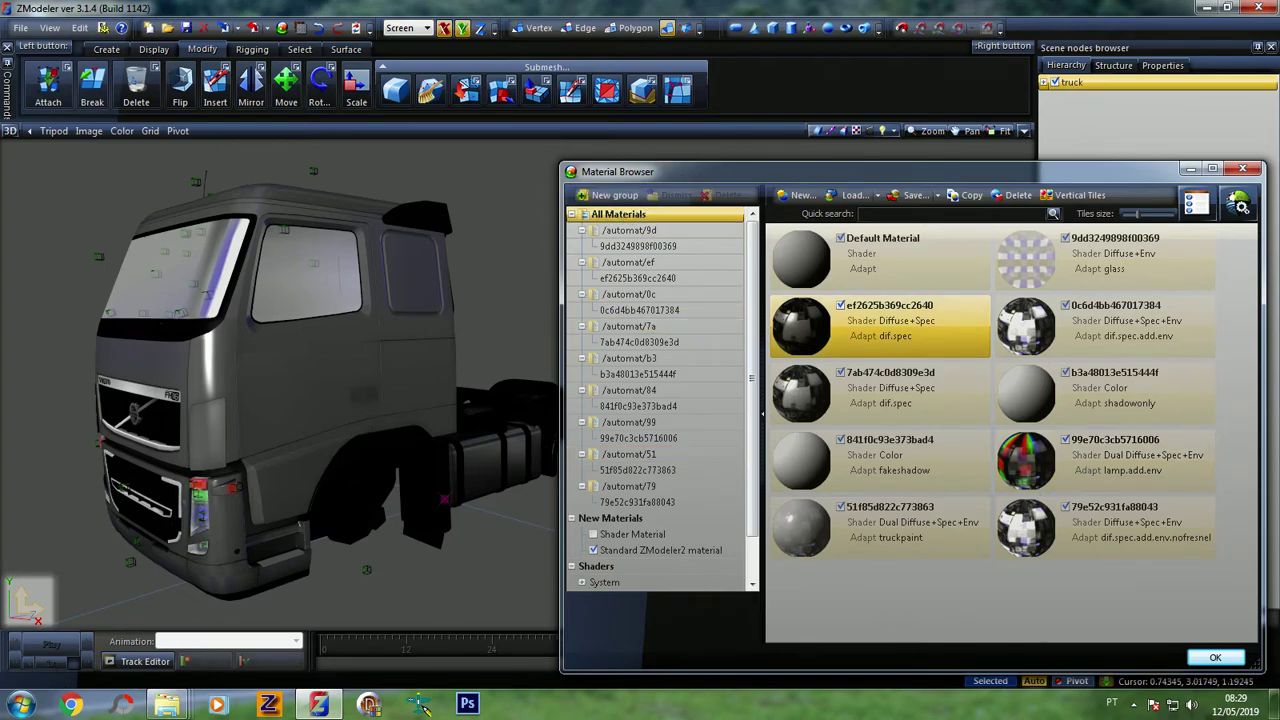
Collapse the All Materials group, select the 51f85d822c773863 truckpaint material, compare it with the truck's cabin, and close the material browser
left_click_drag(685, 172, 429, 135)
left_click(311, 178)
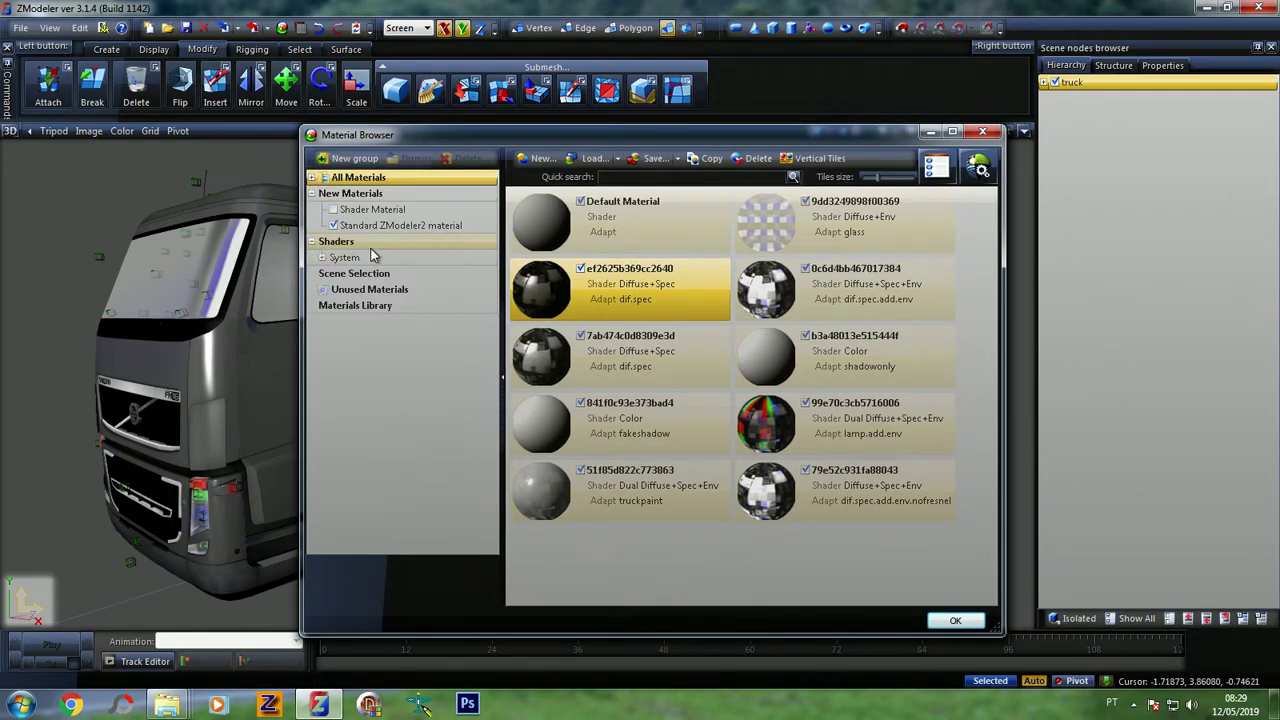
left_click(850, 502)
left_click(724, 515)
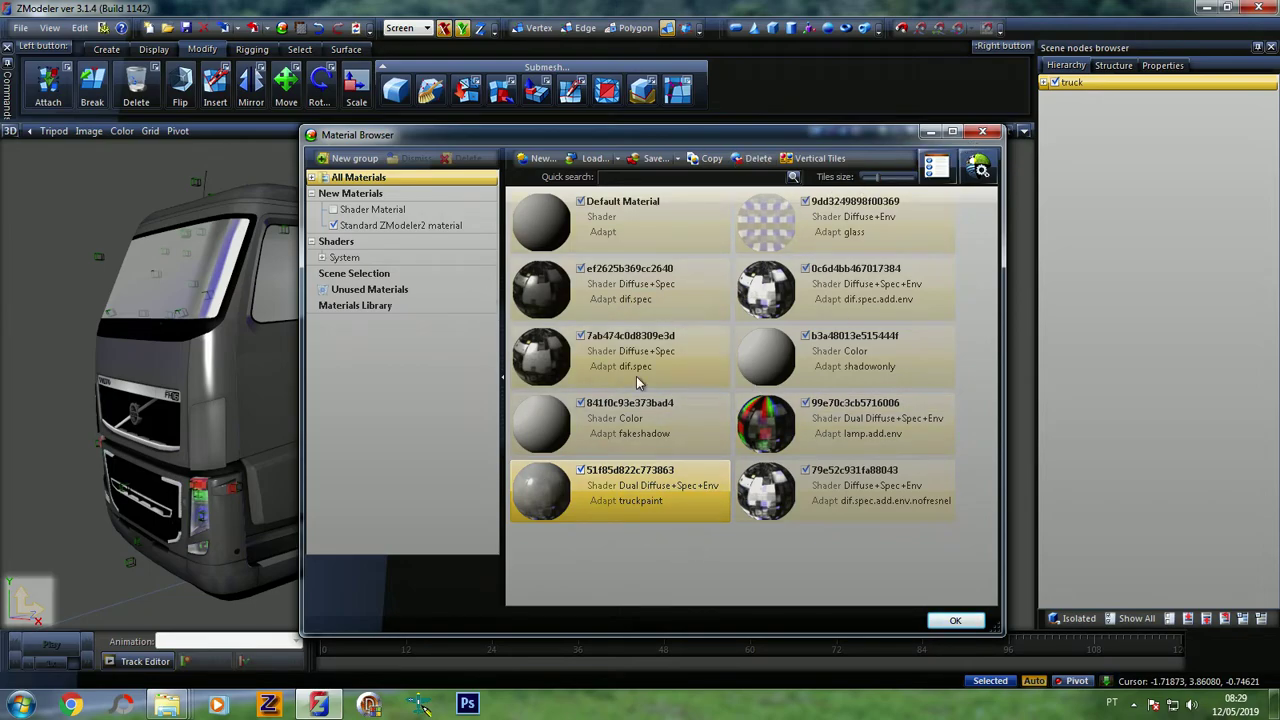
mouse_move(263, 360)
middle_mouse_down()
mouse_move(134, 378)
mouse_move(210, 357)
mouse_move(251, 365)
mouse_move(271, 346)
middle_mouse_up()
scroll(200, 350, "down", 4)
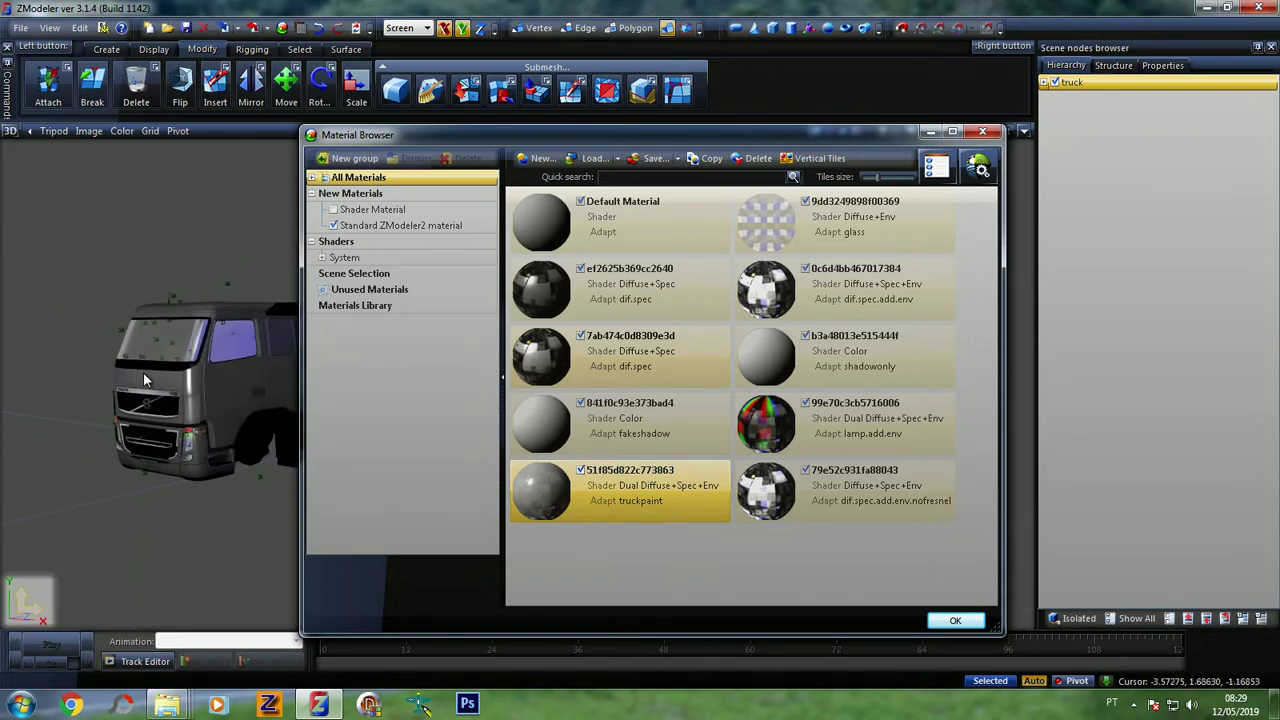
scroll(138, 360, "up", 2)
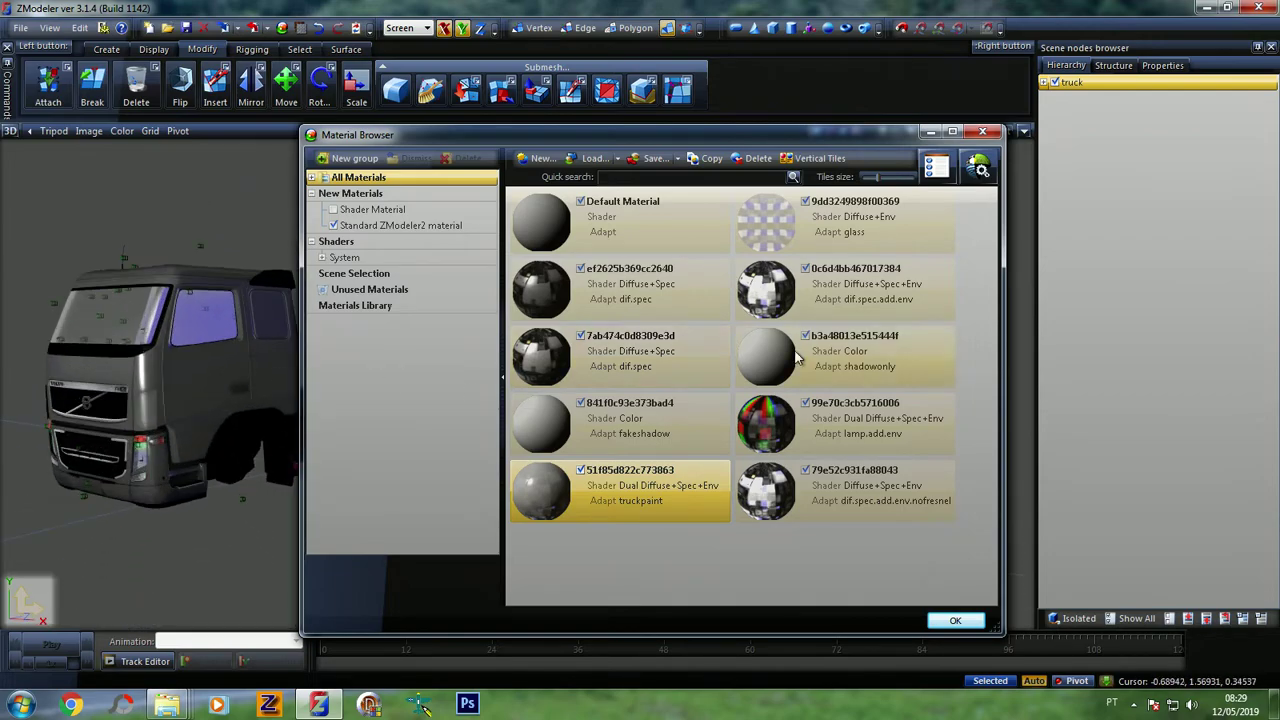
left_click(982, 131)
left_click(255, 27)
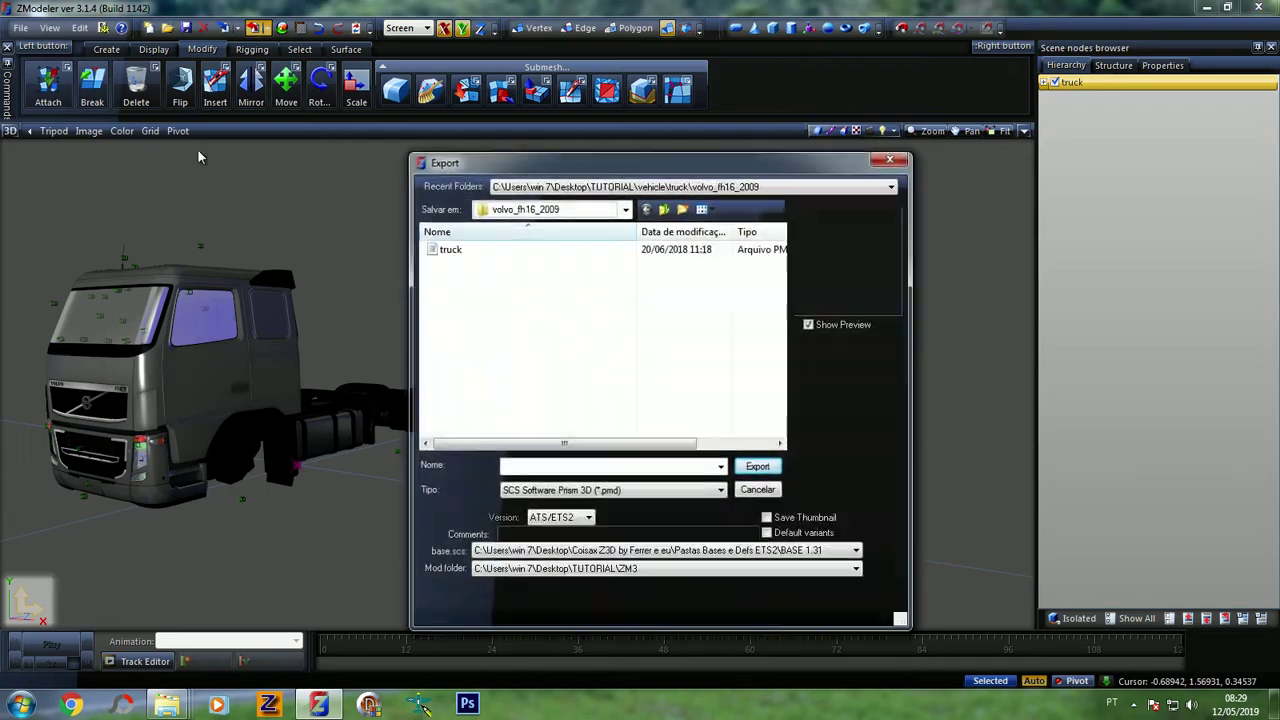
left_click(625, 210)
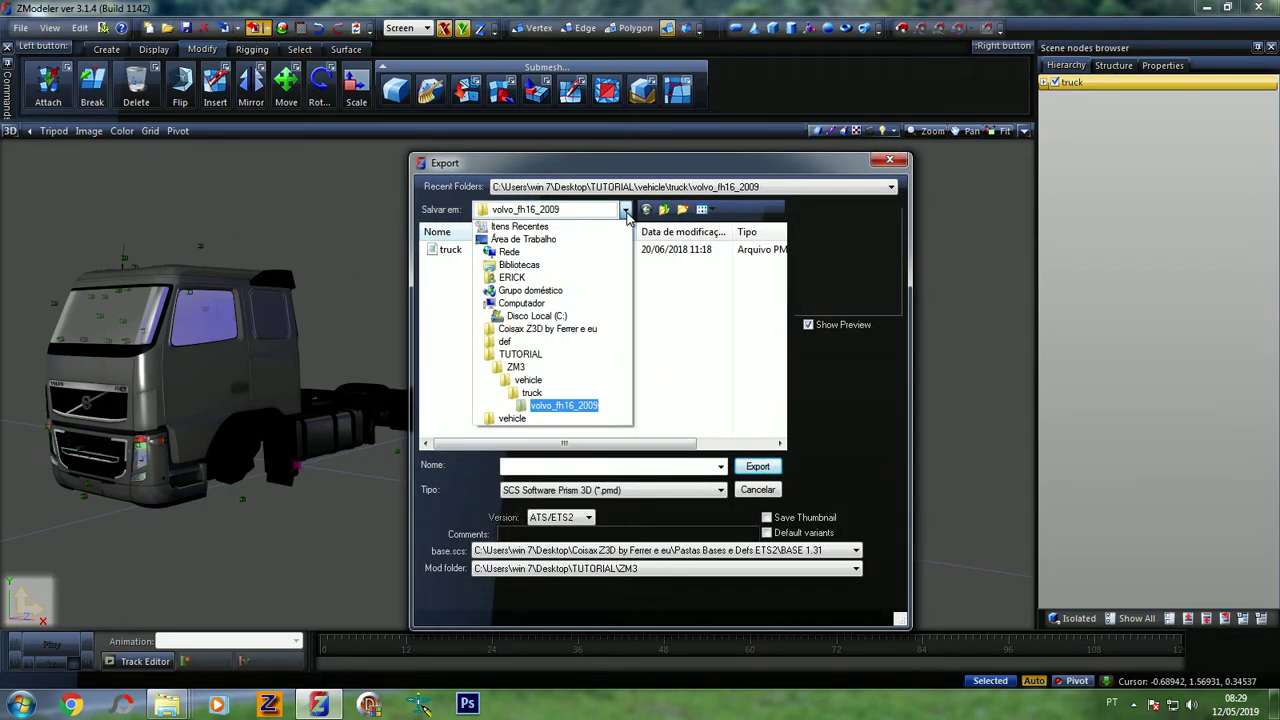
left_click(625, 211)
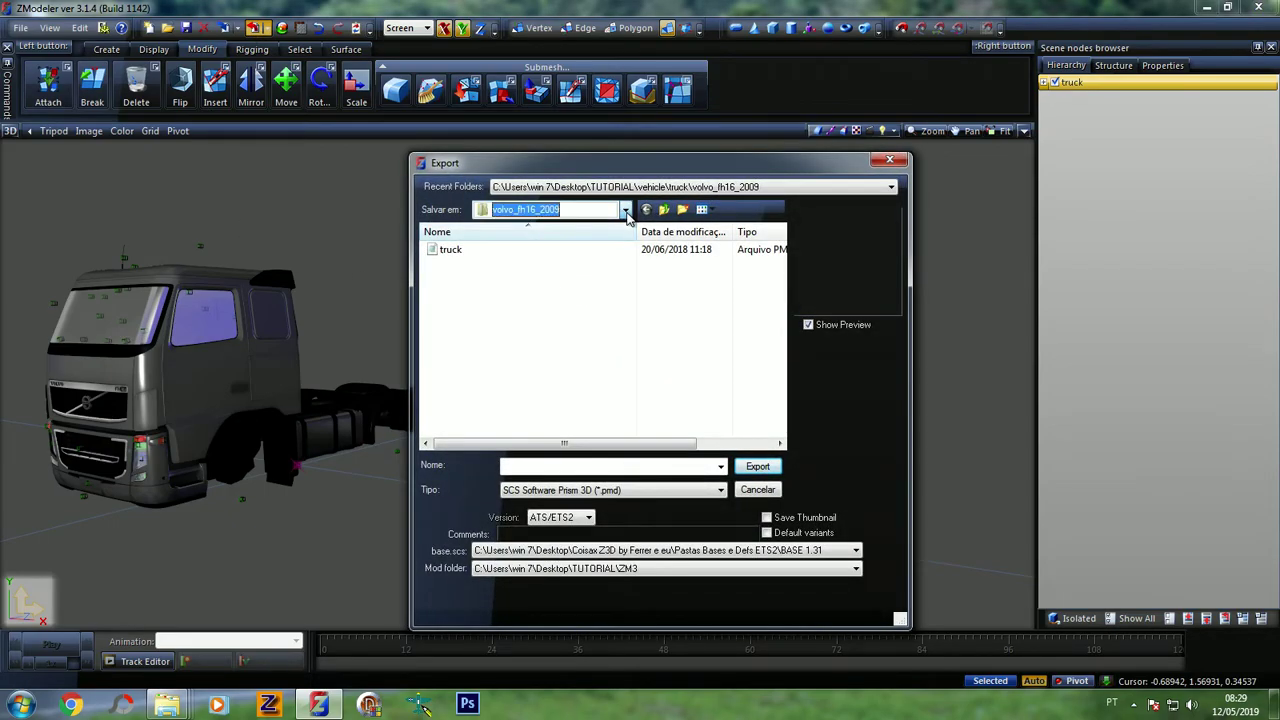
left_click(889, 160)
Reopen the material browser, examine the list of System shaders, collapse the groups, and close the browser
left_click(283, 27)
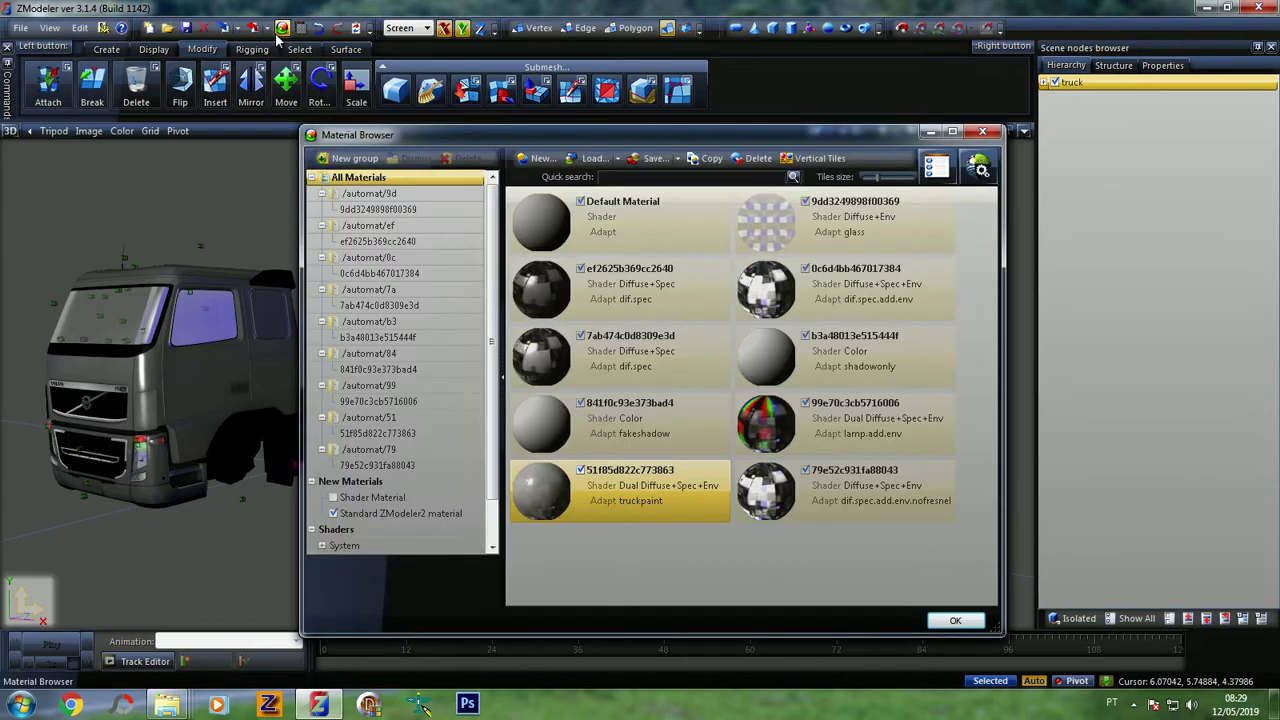
left_click(311, 178)
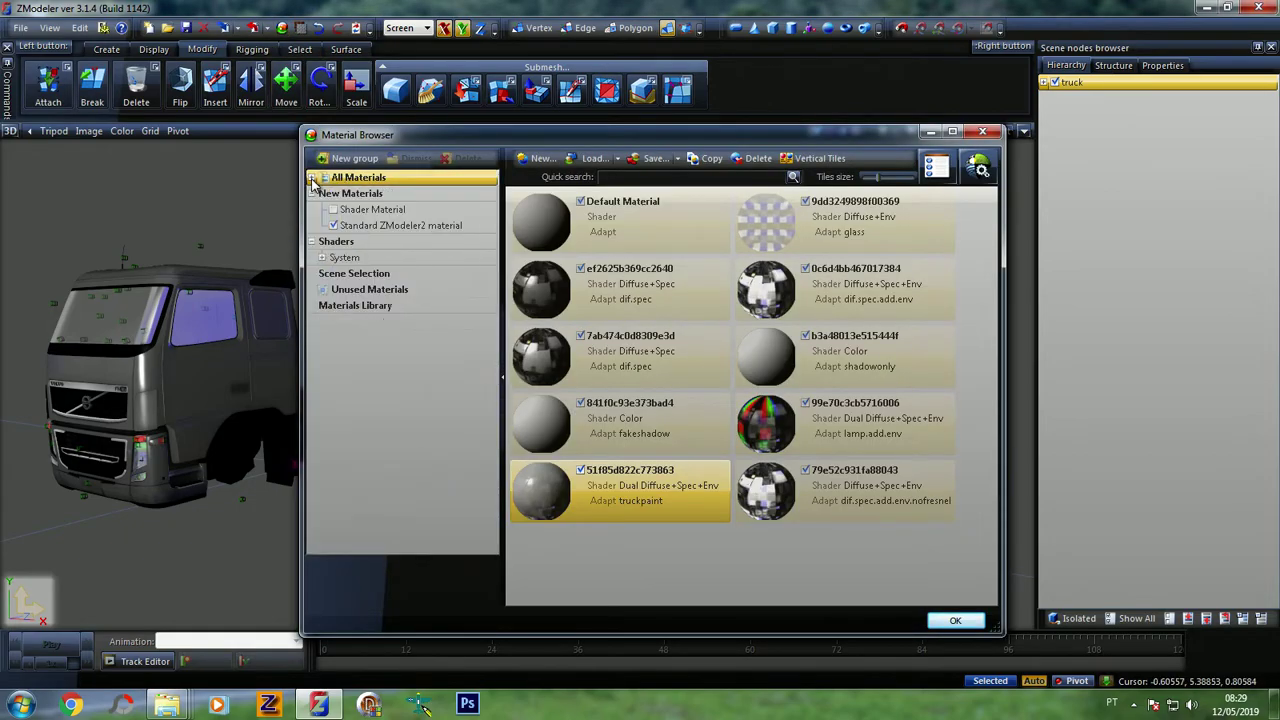
left_click(322, 258)
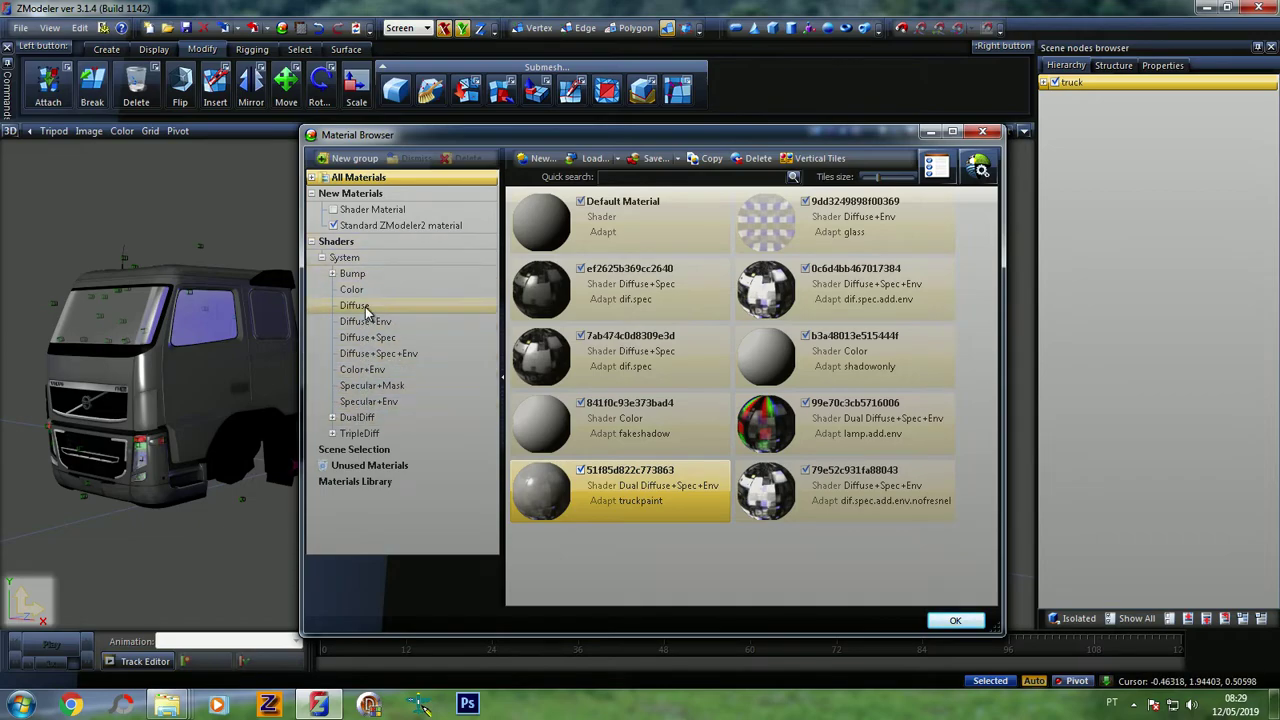
left_click(322, 258)
left_click(311, 245)
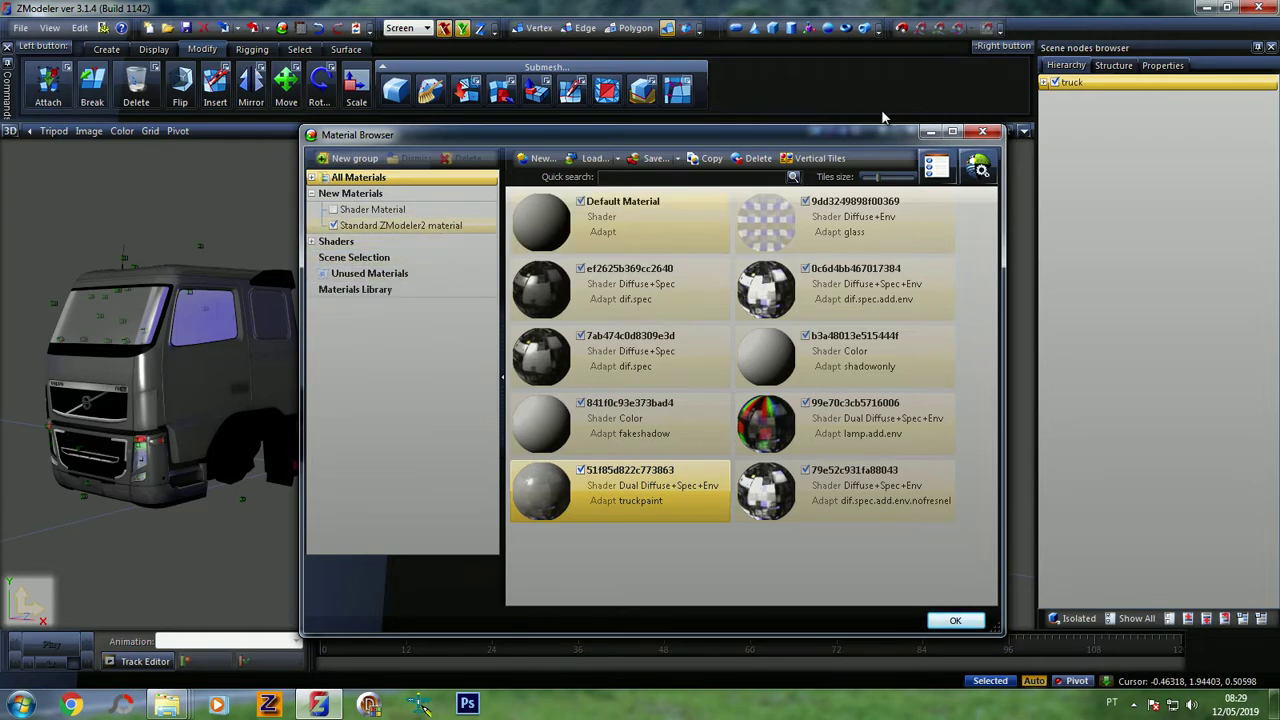
left_click(982, 131)
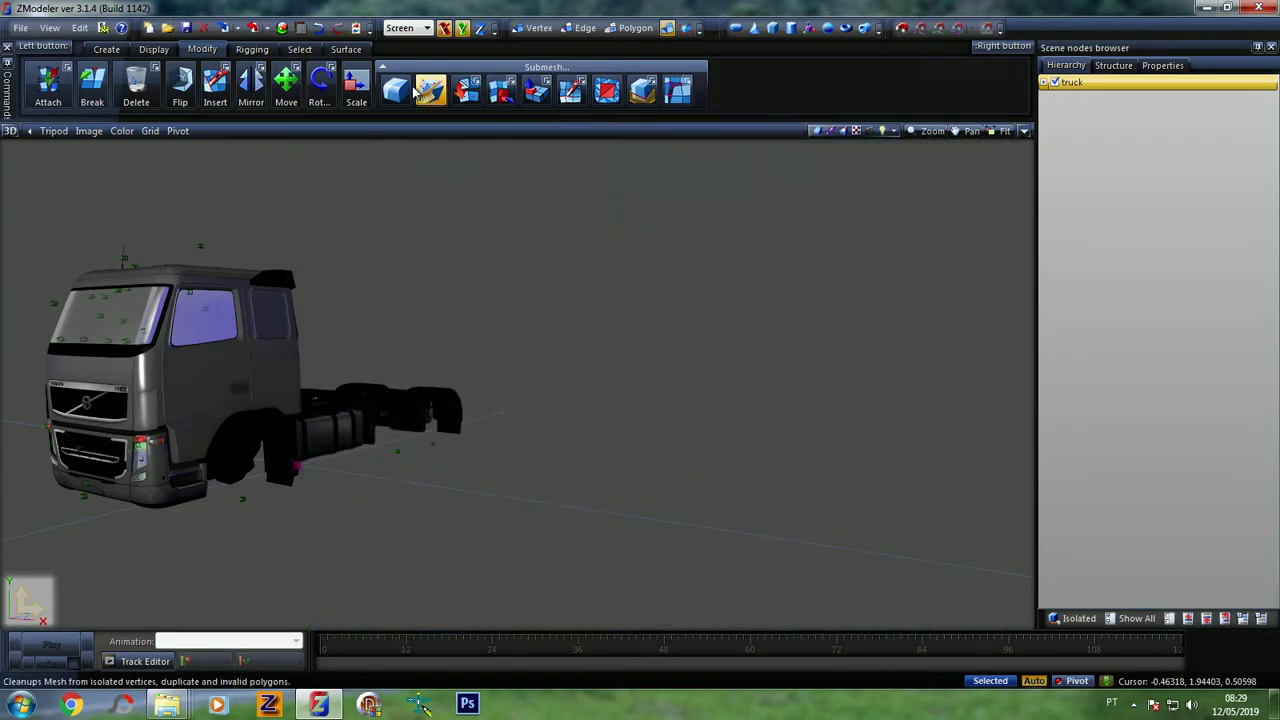
Export the truck as an SCS Software Prism 3D model in ATS/ETS2 version, overwriting truck.pmd in the volvo_fh16_2009 folder
left_click(255, 28)
left_click(625, 210)
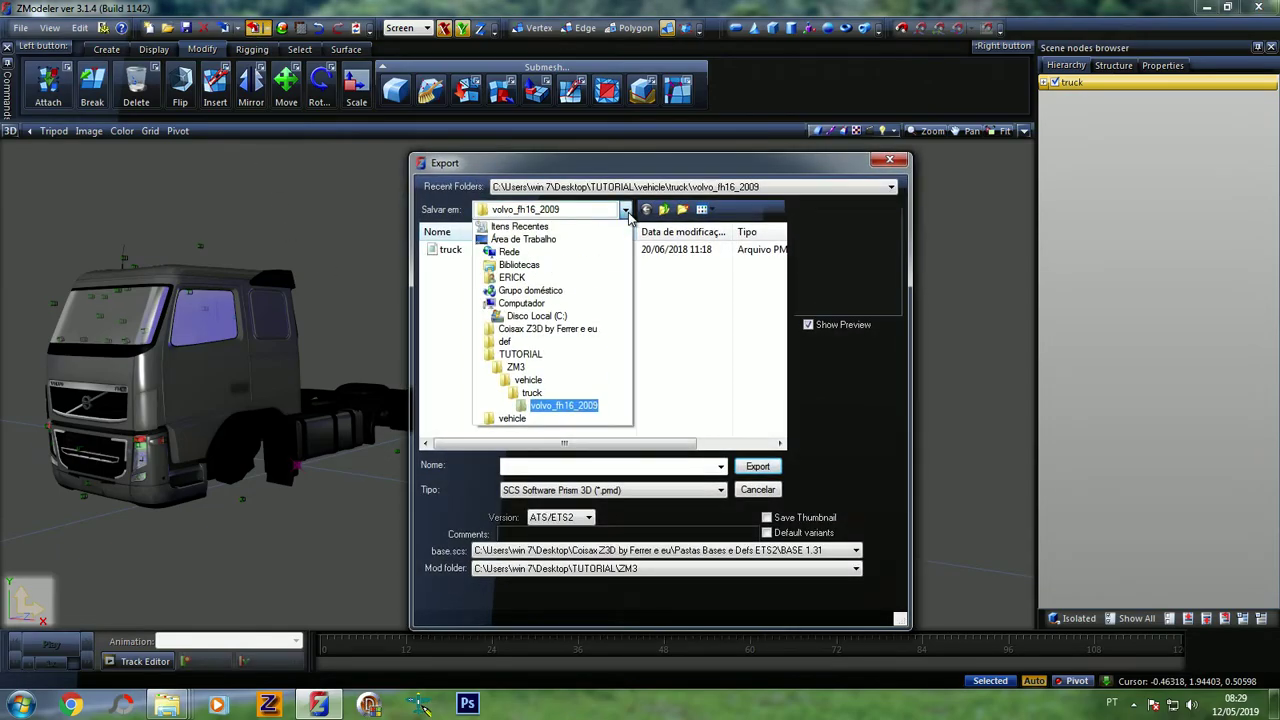
left_click(566, 405)
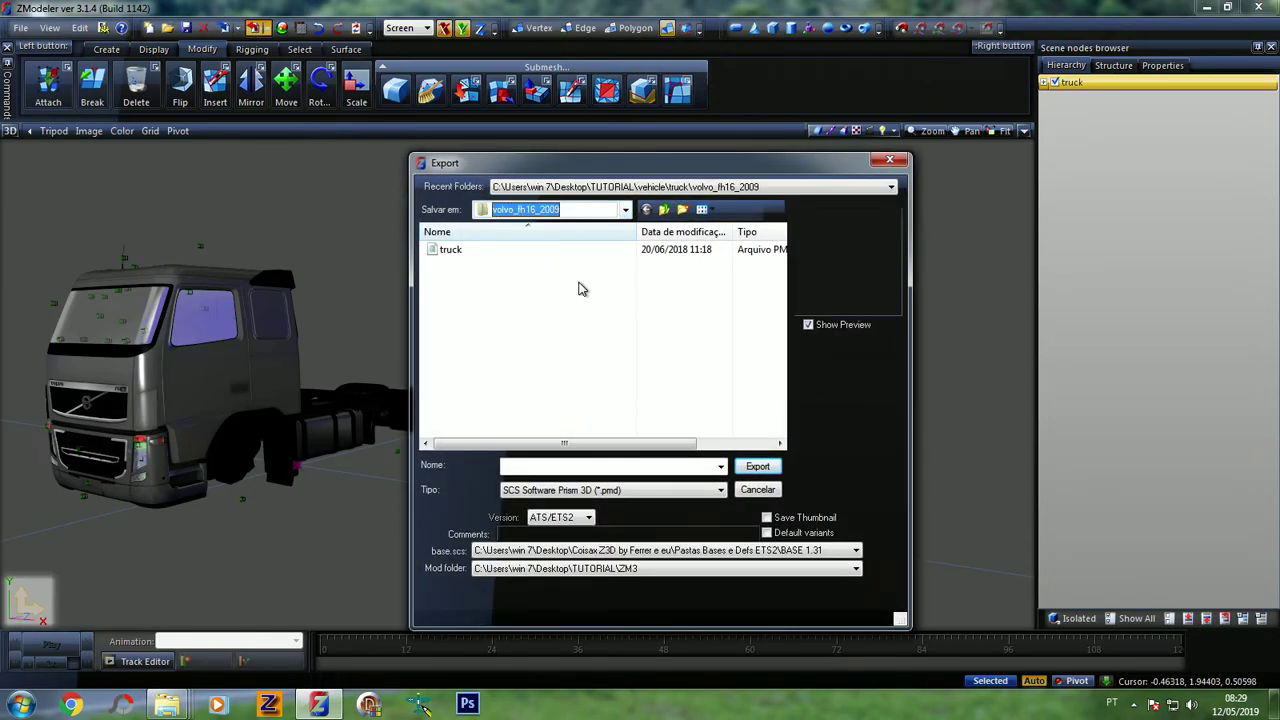
left_click(533, 253)
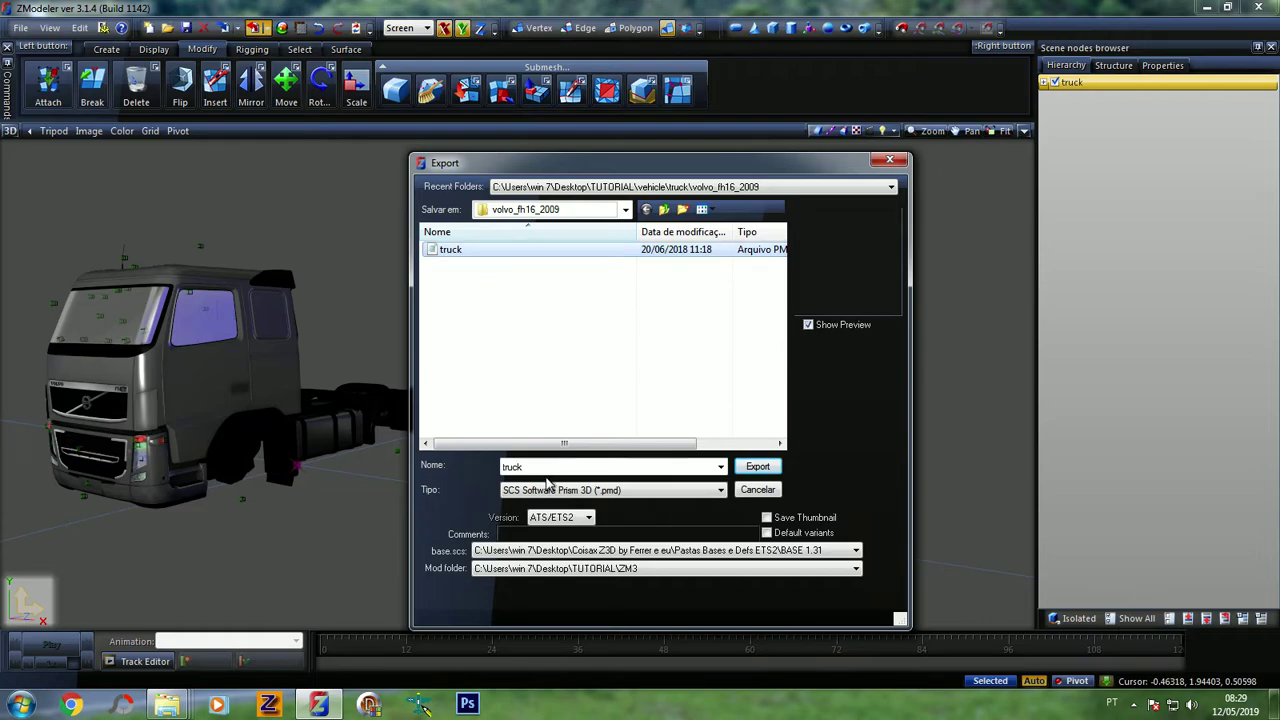
left_click(563, 518)
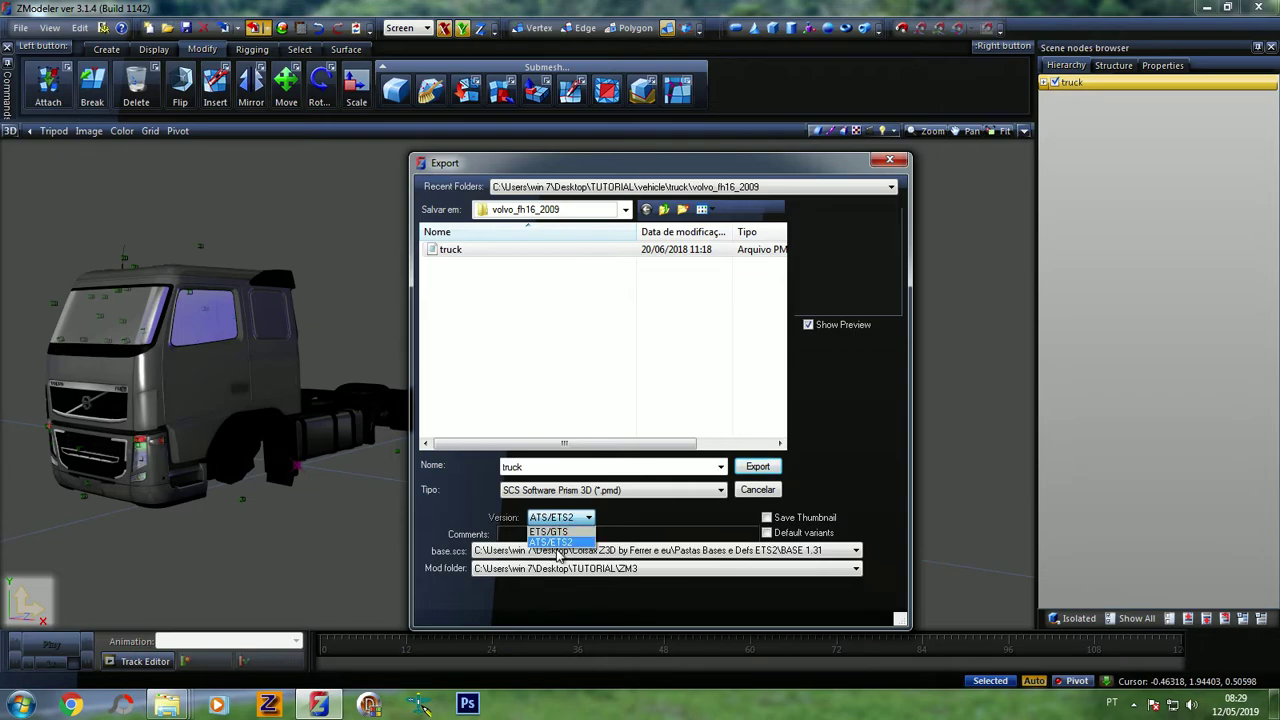
left_click(574, 543)
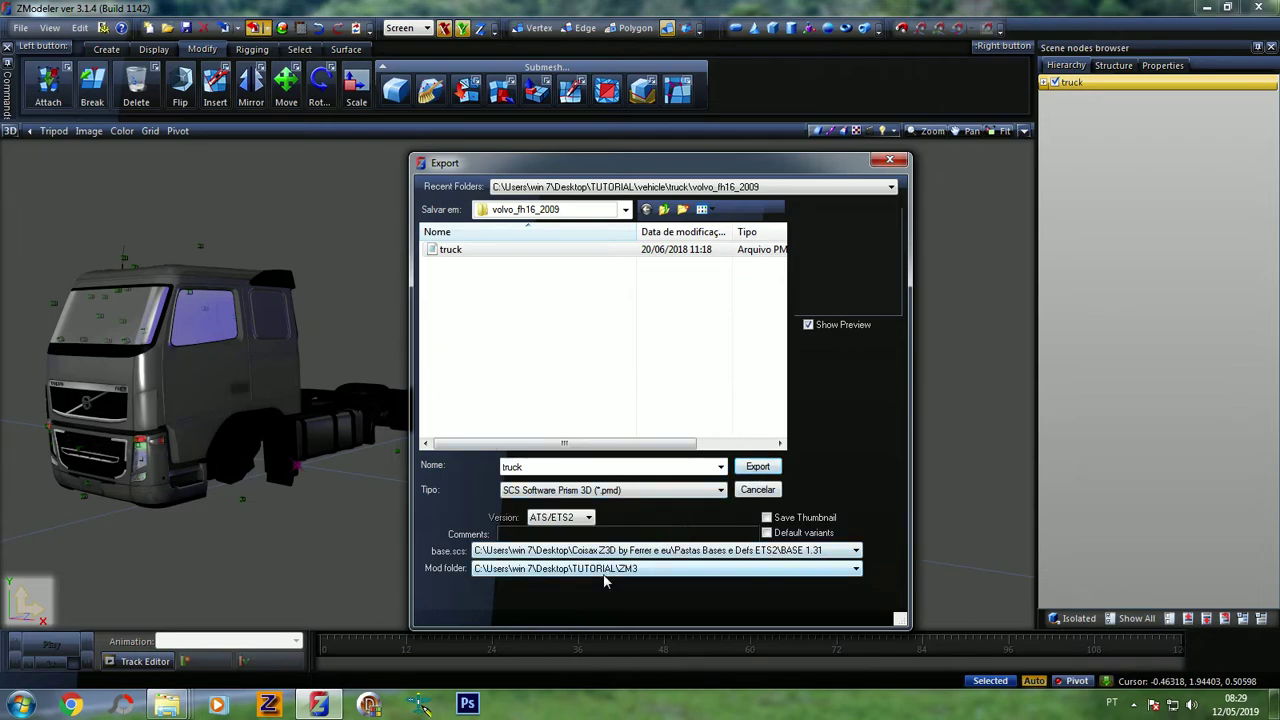
left_click(757, 468)
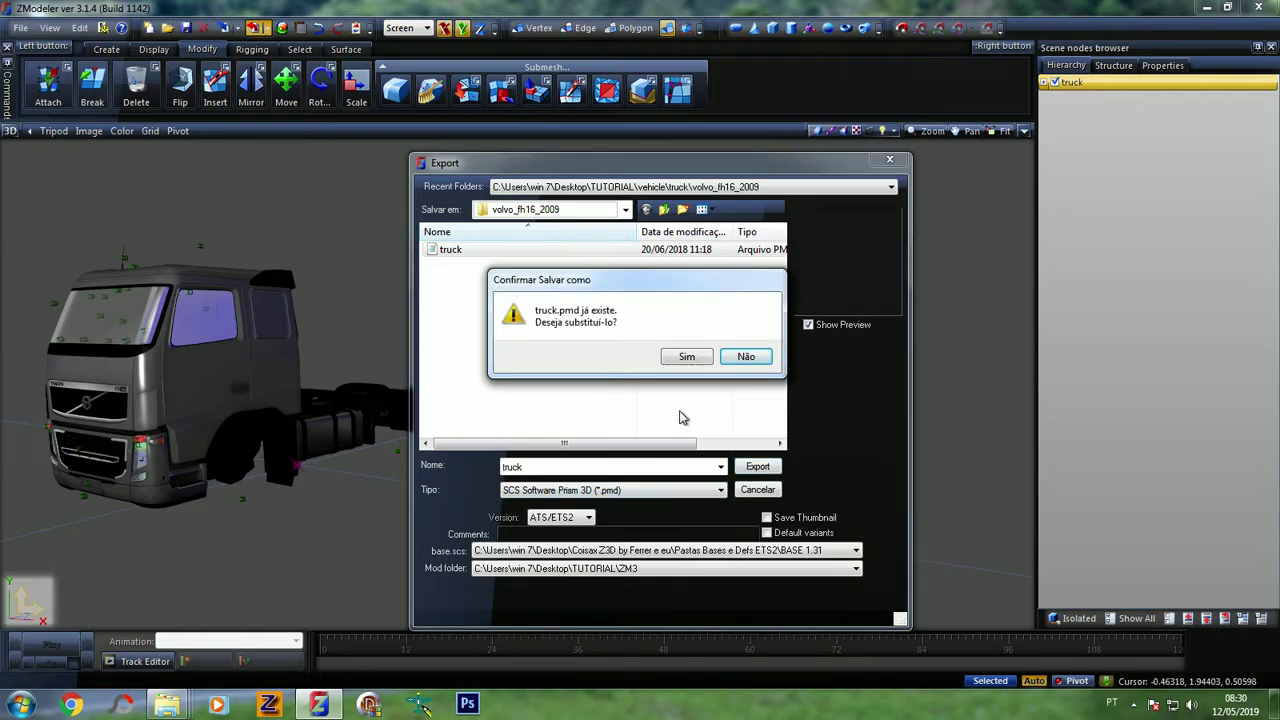
left_click(686, 357)
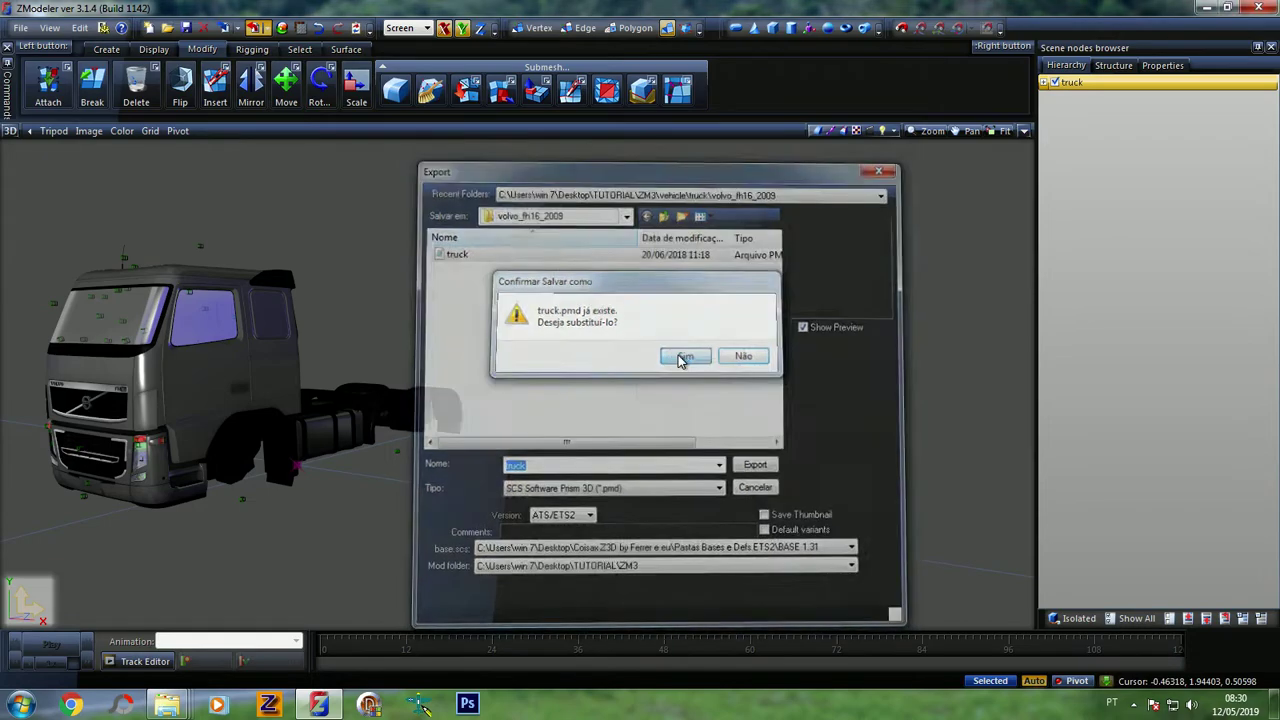
Restore the split Left and 3D view layout and close ZModeler without saving the scene
middle_click_drag(665, 354, 500, 320)
left_click(1023, 131)
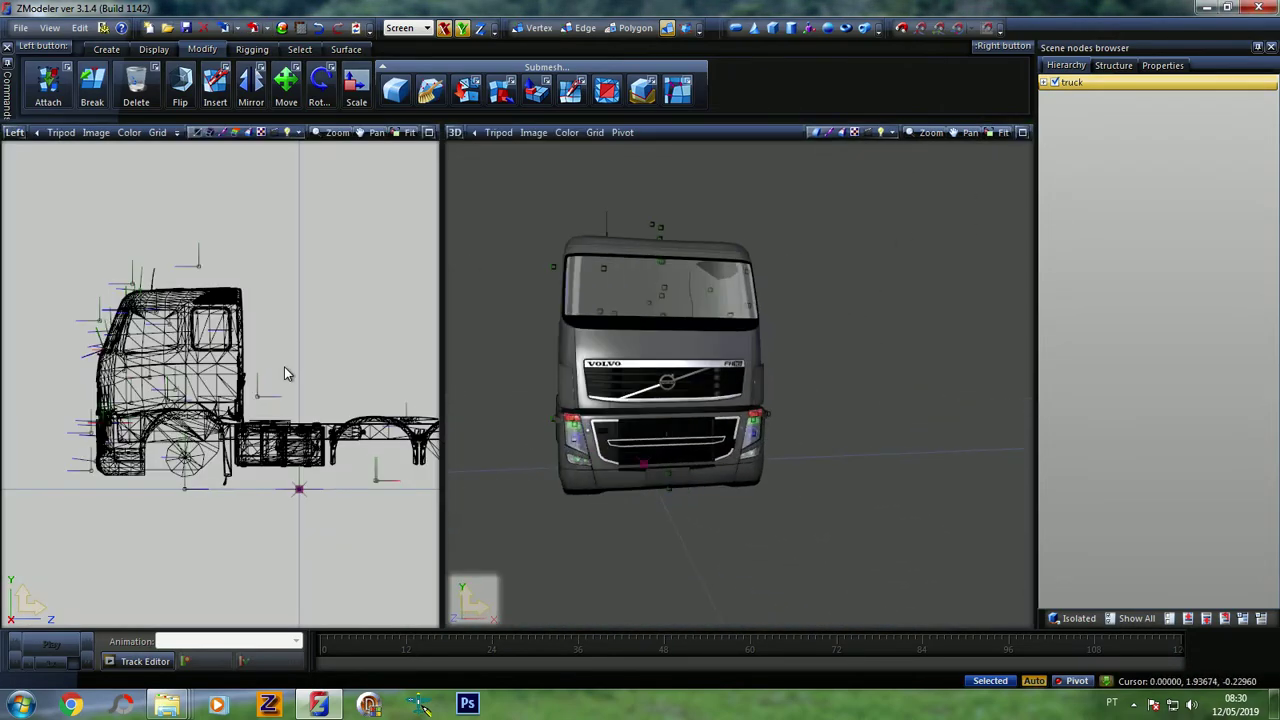
scroll(275, 375, "down", 3)
left_click(1258, 7)
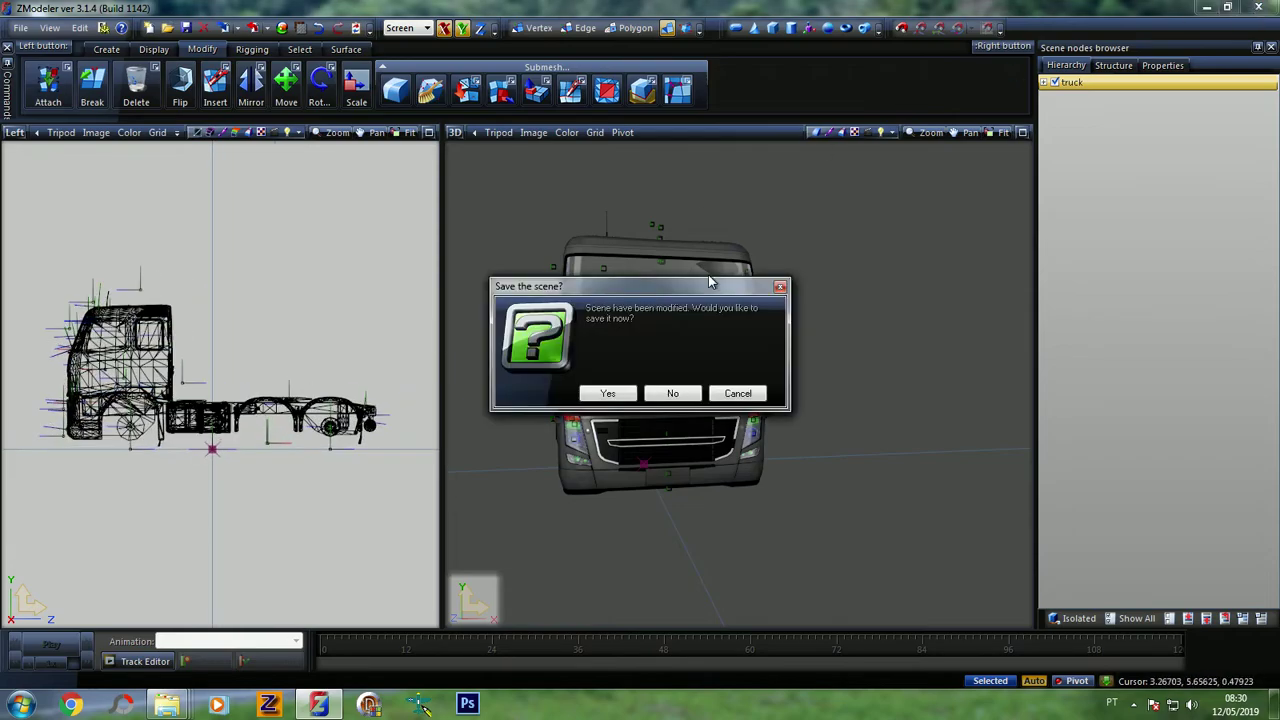
left_click(673, 393)
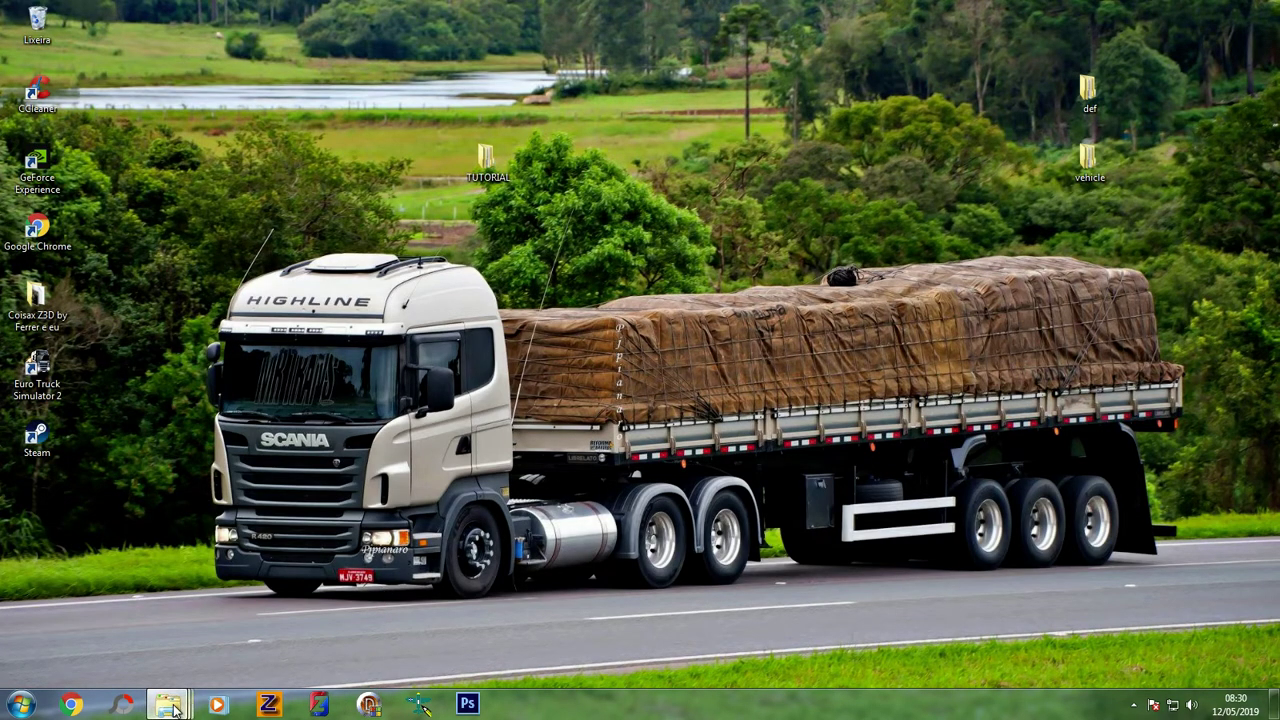
Switch to Windows Explorer, examine the exported files in ZM3's volvo_fh16_2009 folder, and return to the ZM3 folder
mouse_move(173, 708)
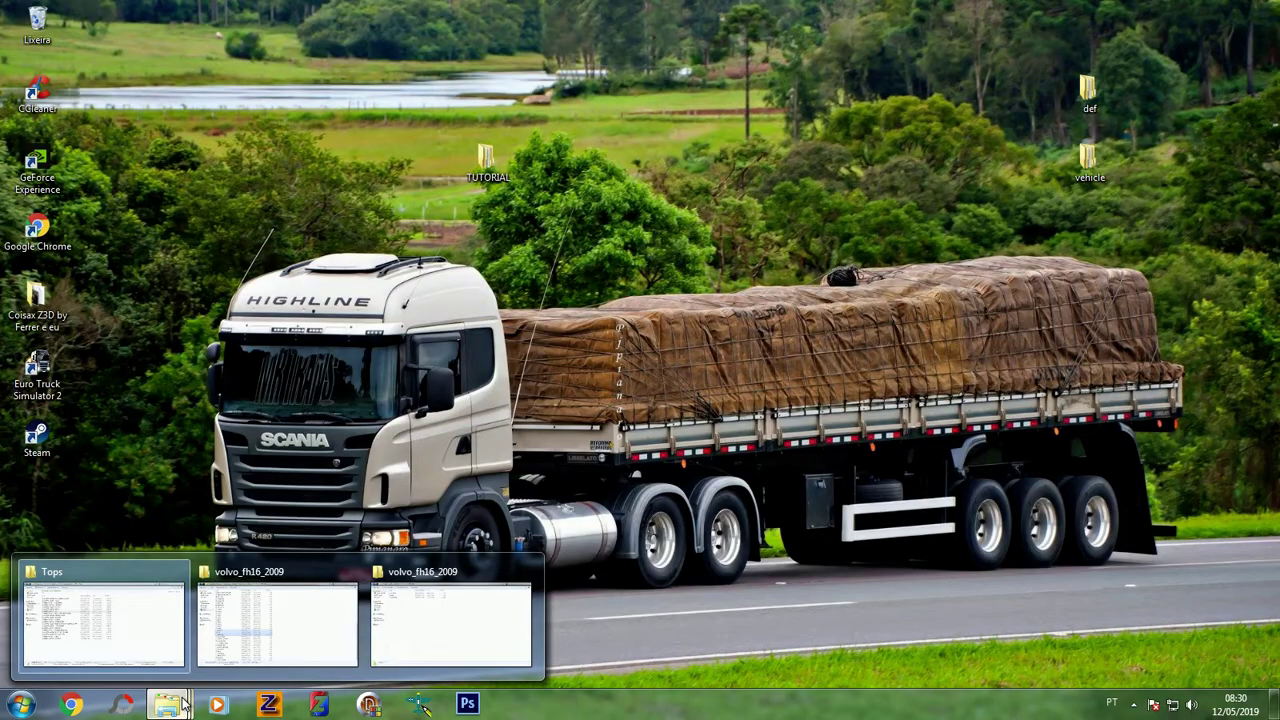
left_click(277, 622)
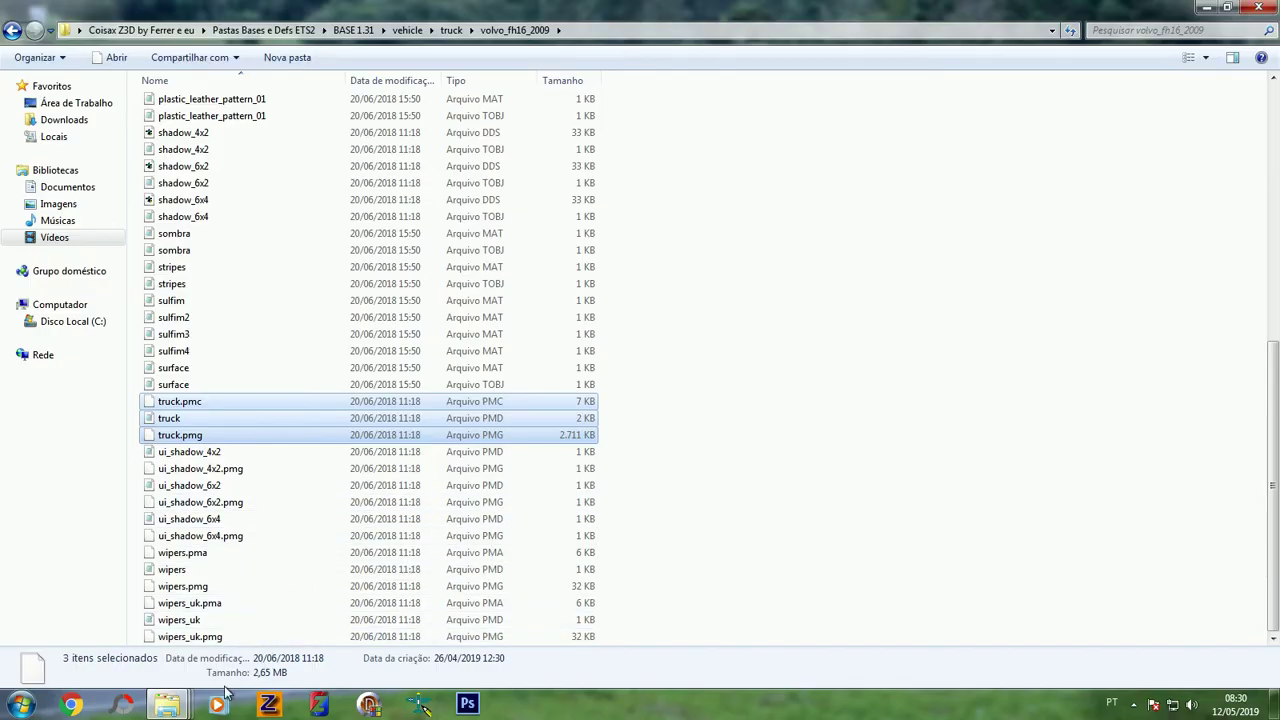
mouse_move(170, 705)
left_click(436, 630)
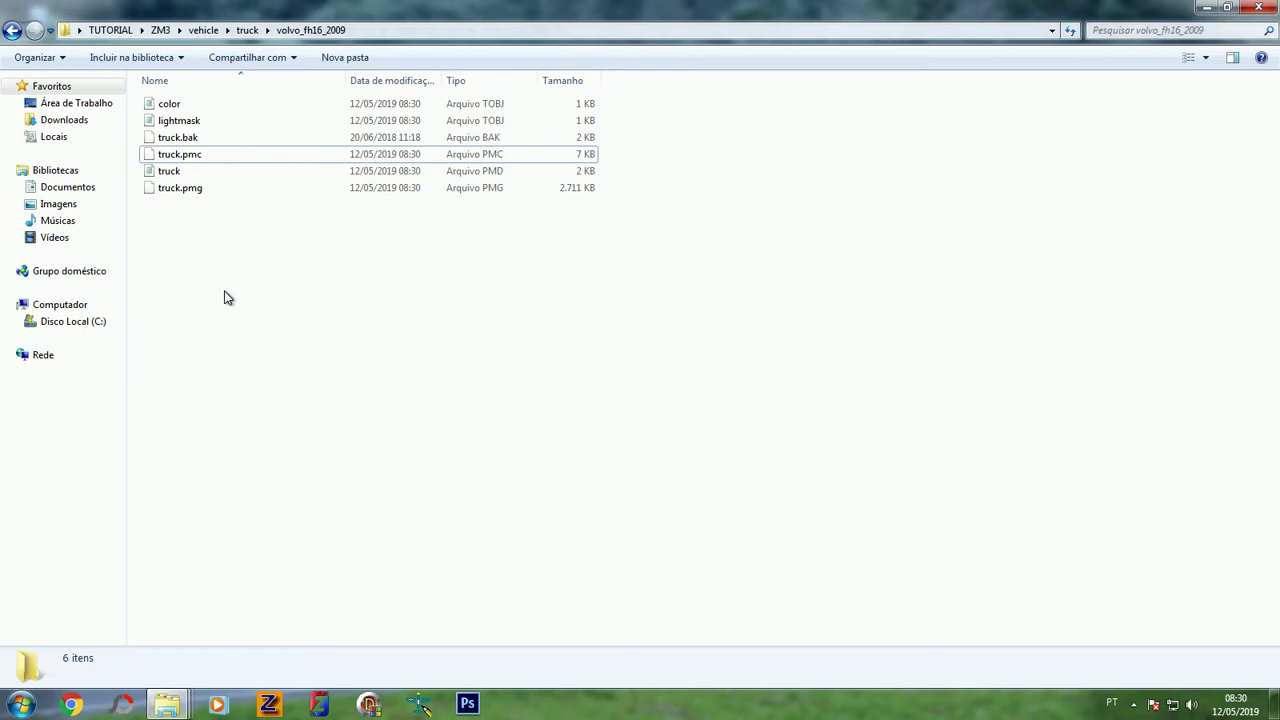
left_click(12, 31)
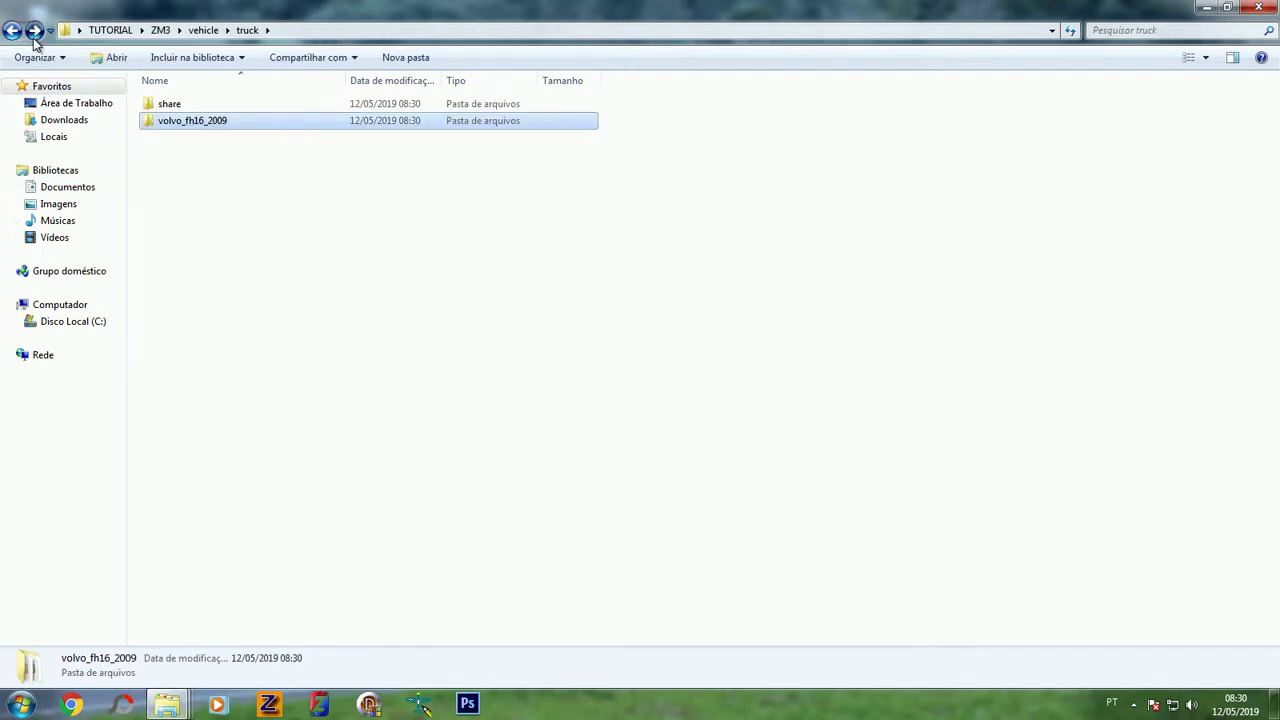
left_click(33, 30)
left_click_drag(740, 336, 258, 80)
left_click(313, 301)
left_click(12, 31)
left_click(12, 31)
left_click(12, 31)
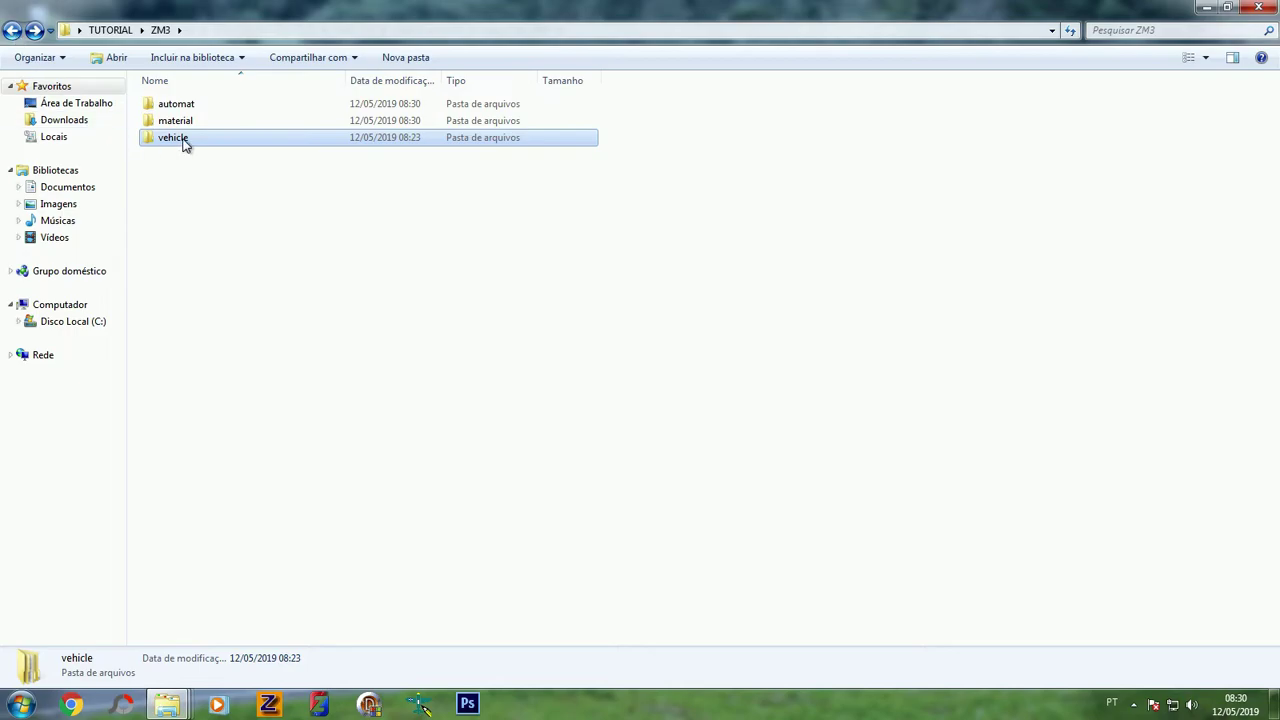
Open the 9dd3249898f00369 material file in automat's 9d folder, examine its env_factor line, and return to the ZM3 folder
double_click(190, 106)
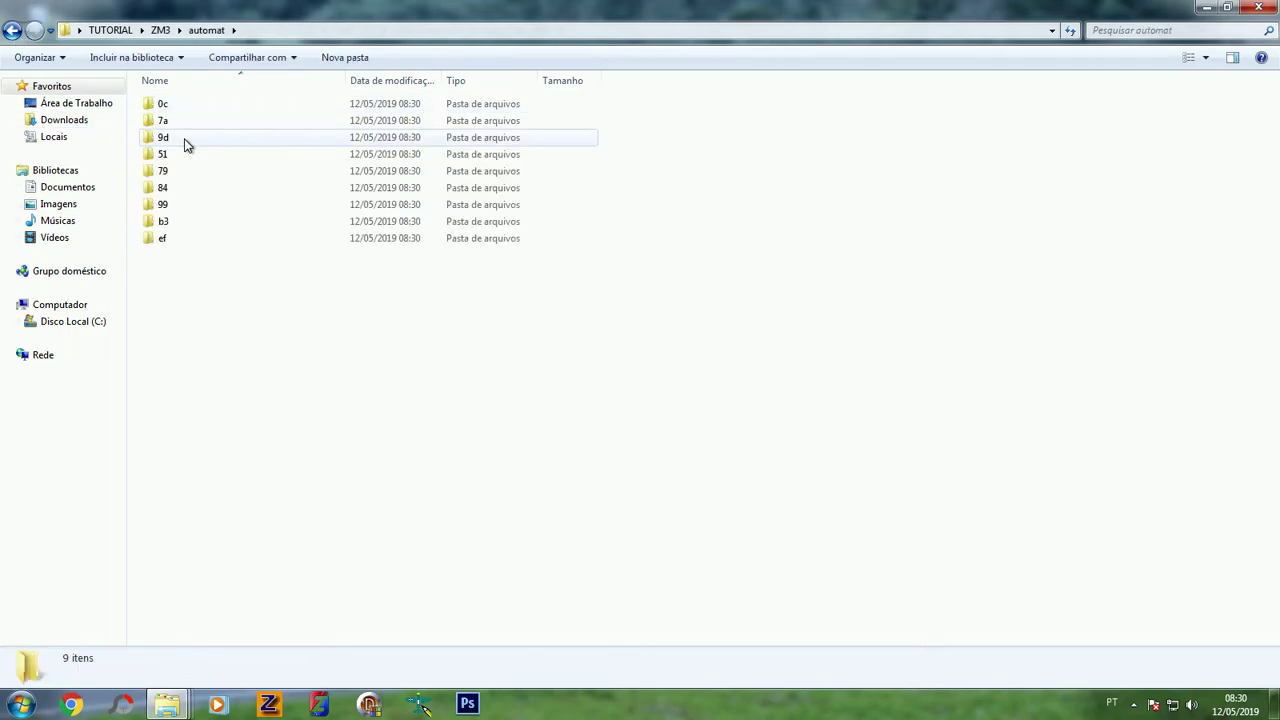
double_click(185, 140)
left_click(203, 110)
double_click(203, 108)
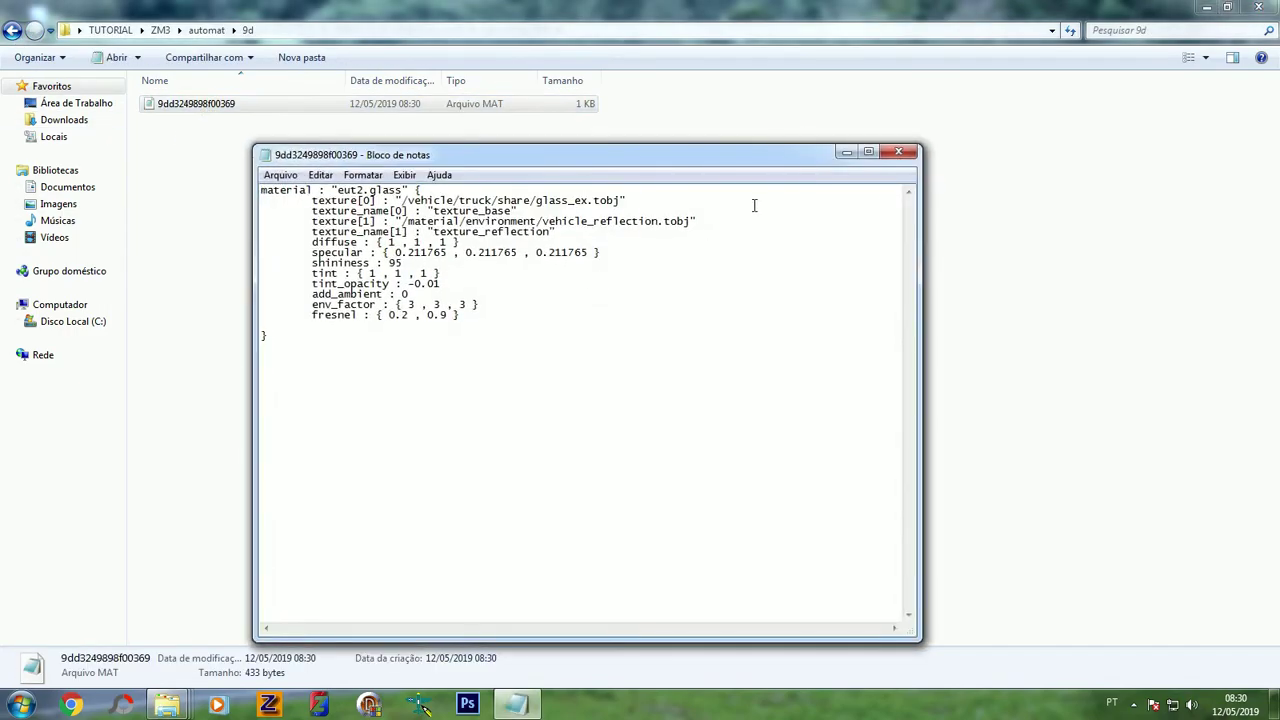
key("ctrl+a")
left_click(428, 284)
key("ctrl+a")
left_click_drag(262, 304, 478, 304)
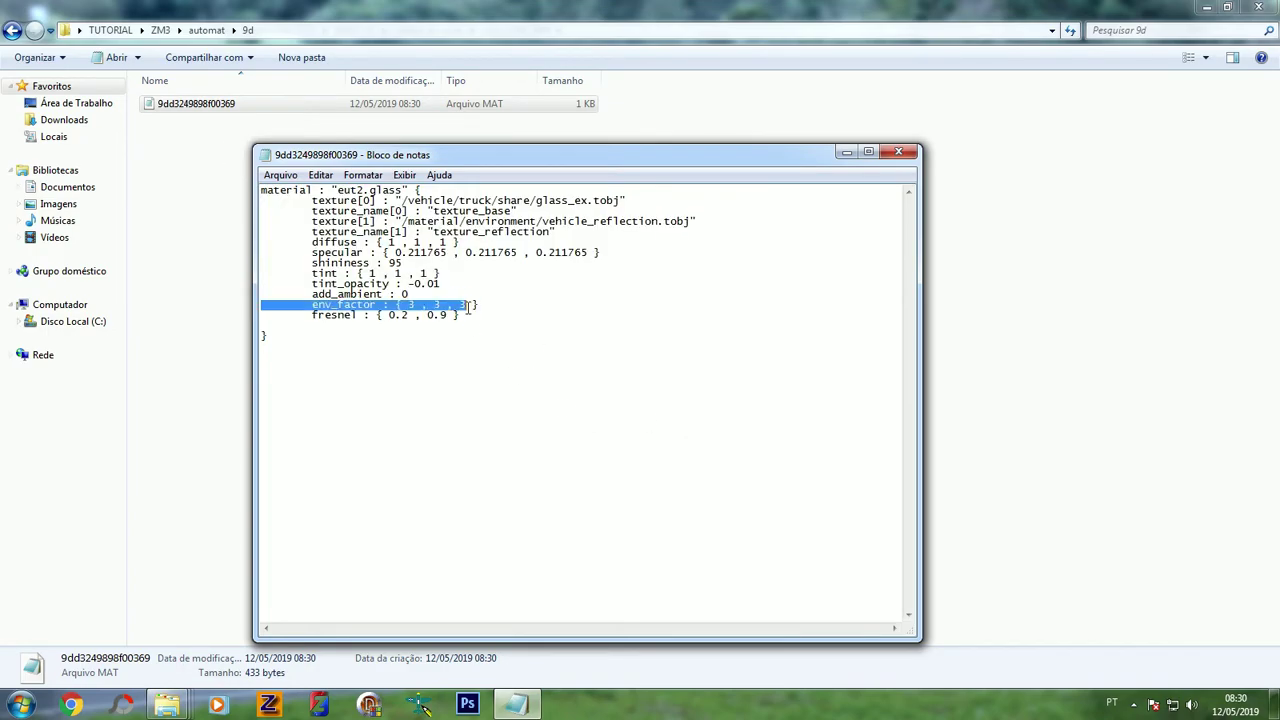
left_click(898, 151)
left_click(12, 30)
left_click(12, 30)
left_click(12, 30)
left_click(34, 30)
Pack the automat, material and vehicle folders into a ZIP archive named volvofhzm3440.scs with Store compression, and refresh the folder
left_click(260, 220)
left_click_drag(212, 212, 280, 103)
right_click(157, 130)
left_click(217, 198)
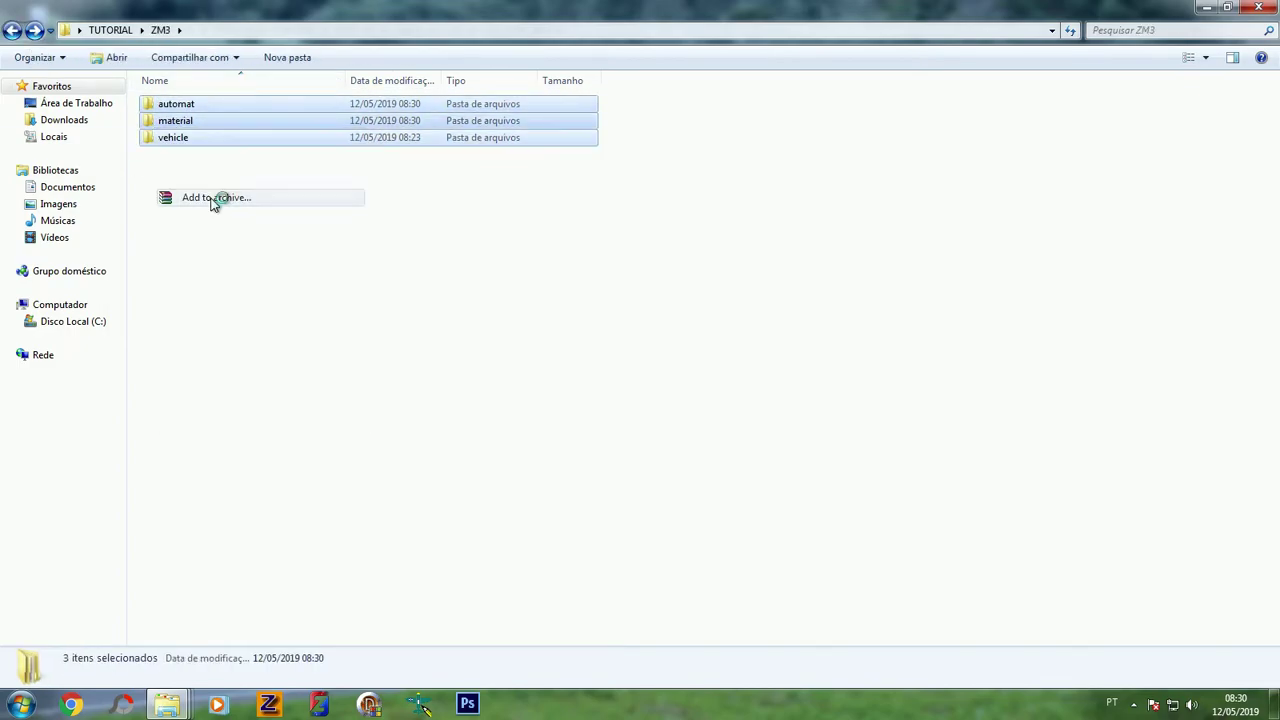
left_click(589, 334)
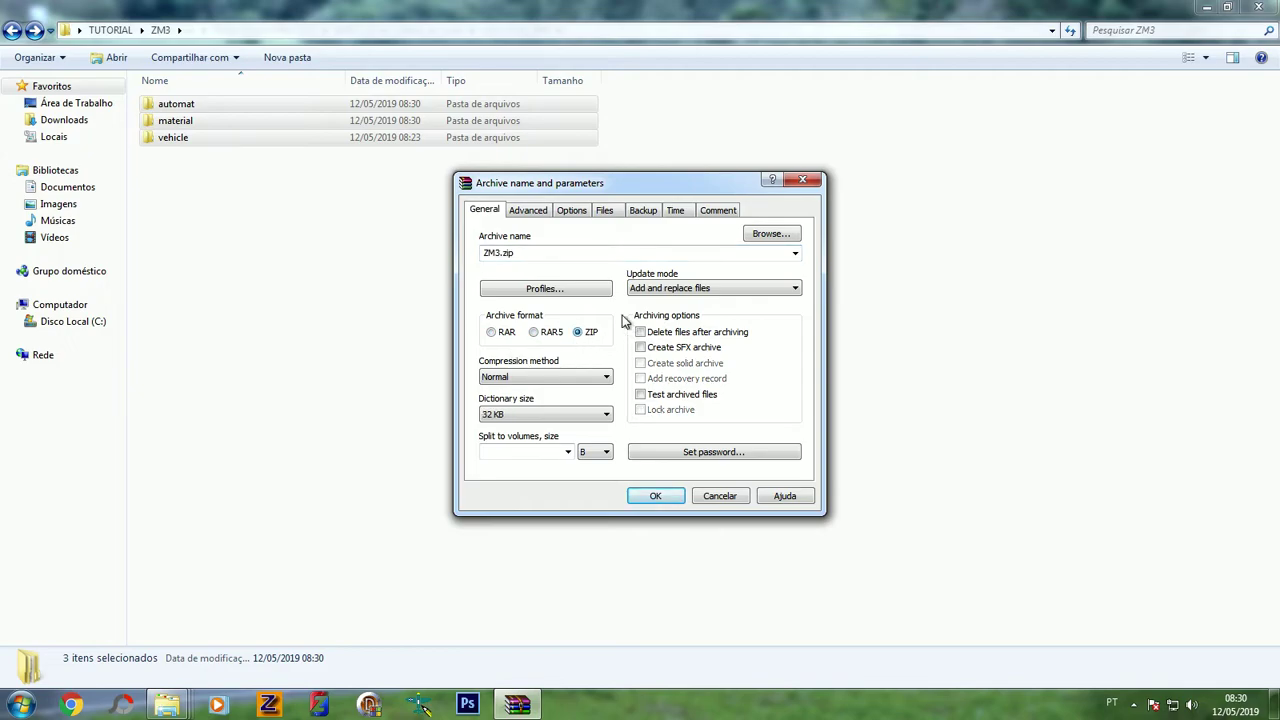
left_click(526, 380)
left_click(510, 388)
double_click(536, 259)
type("volvofhzm3440.scs")
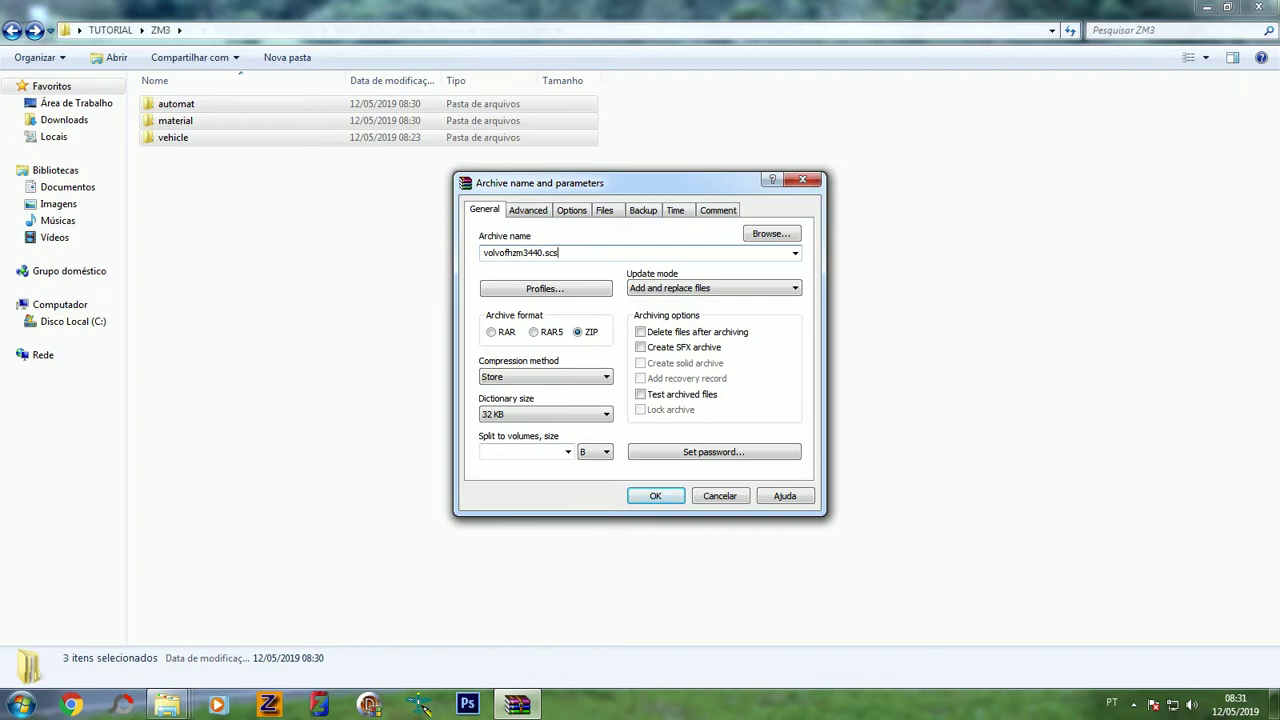
key("Return")
left_click_drag(343, 274, 398, 282)
right_click(398, 282)
left_click(425, 344)
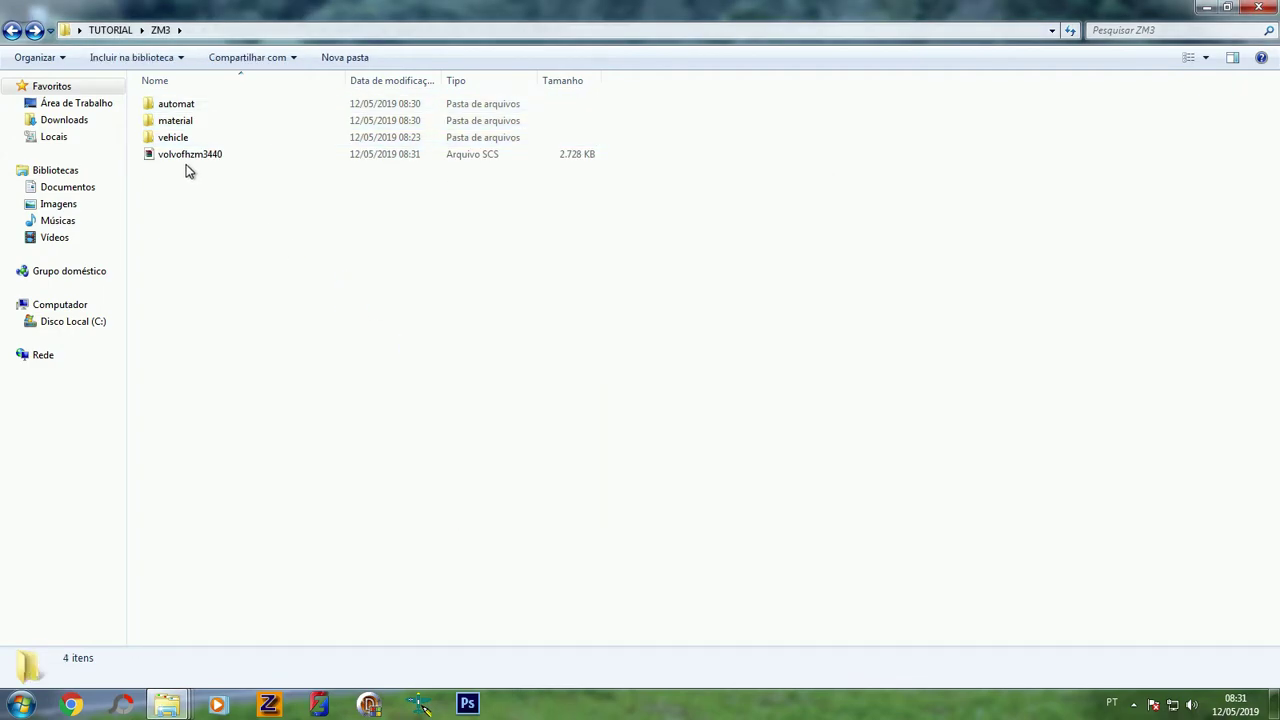
Move the volvofhzm3440 archive from the ZM3 folder into the ZM2 folder next to volvofh440
right_click(184, 160)
left_click(225, 350)
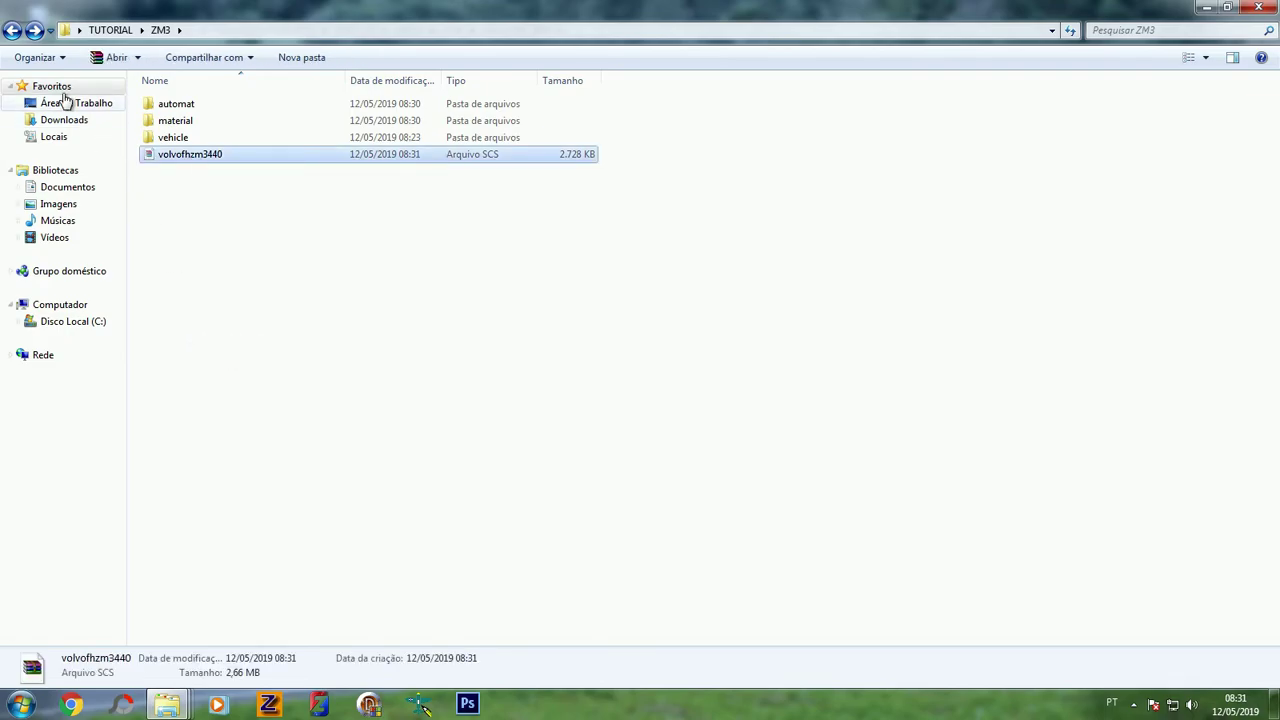
left_click(12, 31)
double_click(192, 104)
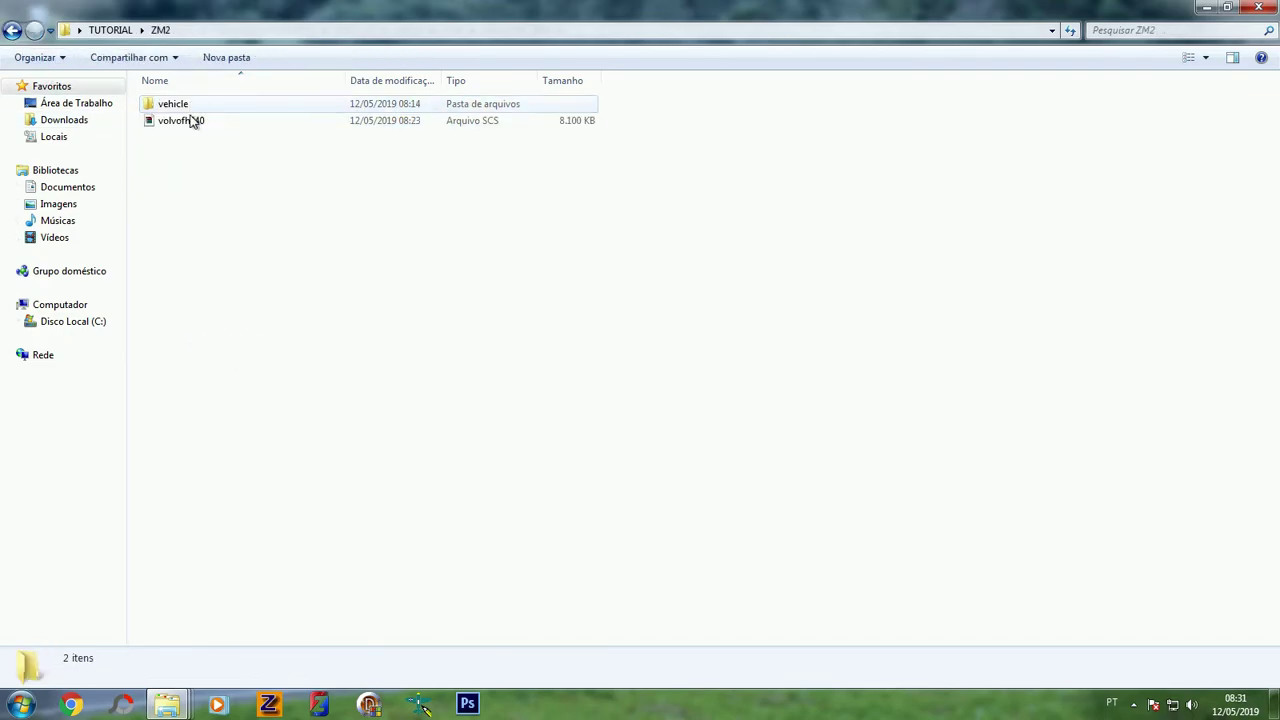
key("ctrl+v")
right_click(246, 214)
left_click(289, 277)
left_click(190, 137)
key("ctrl+a")
left_click(205, 197)
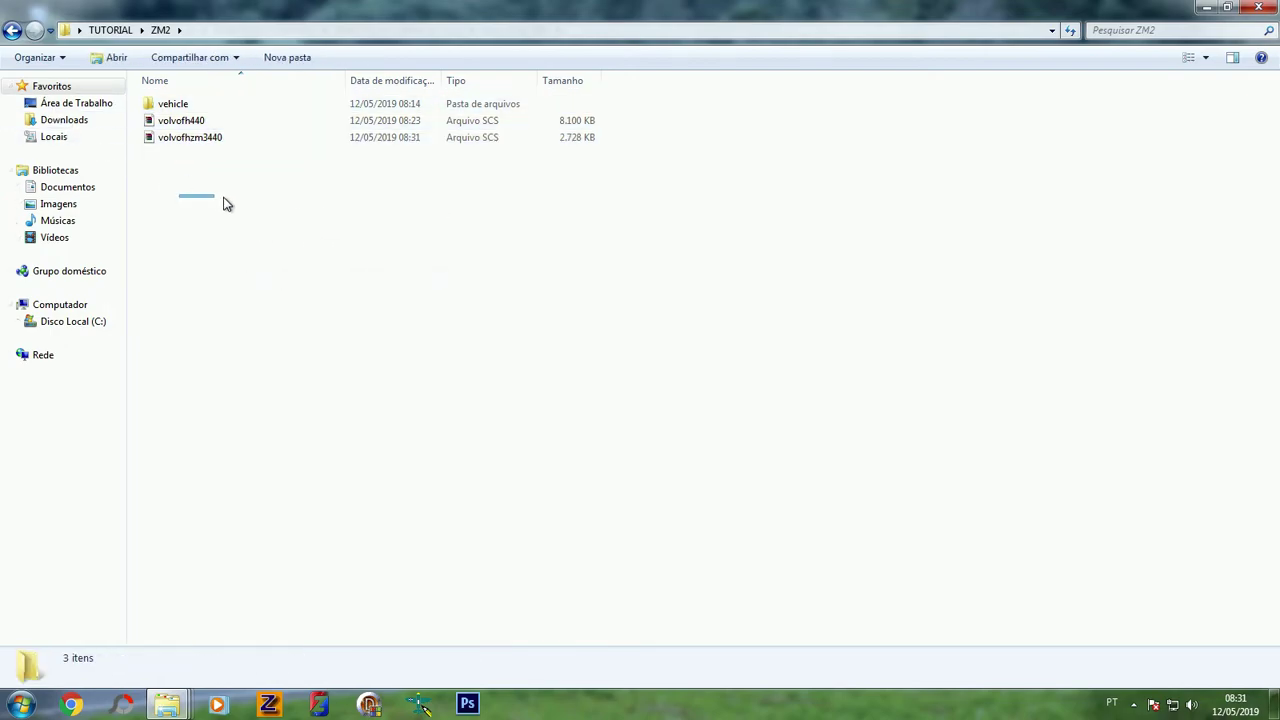
Leave the ZM2 folder, minimise the open Explorer windows, and refresh the desktop
left_click(12, 31)
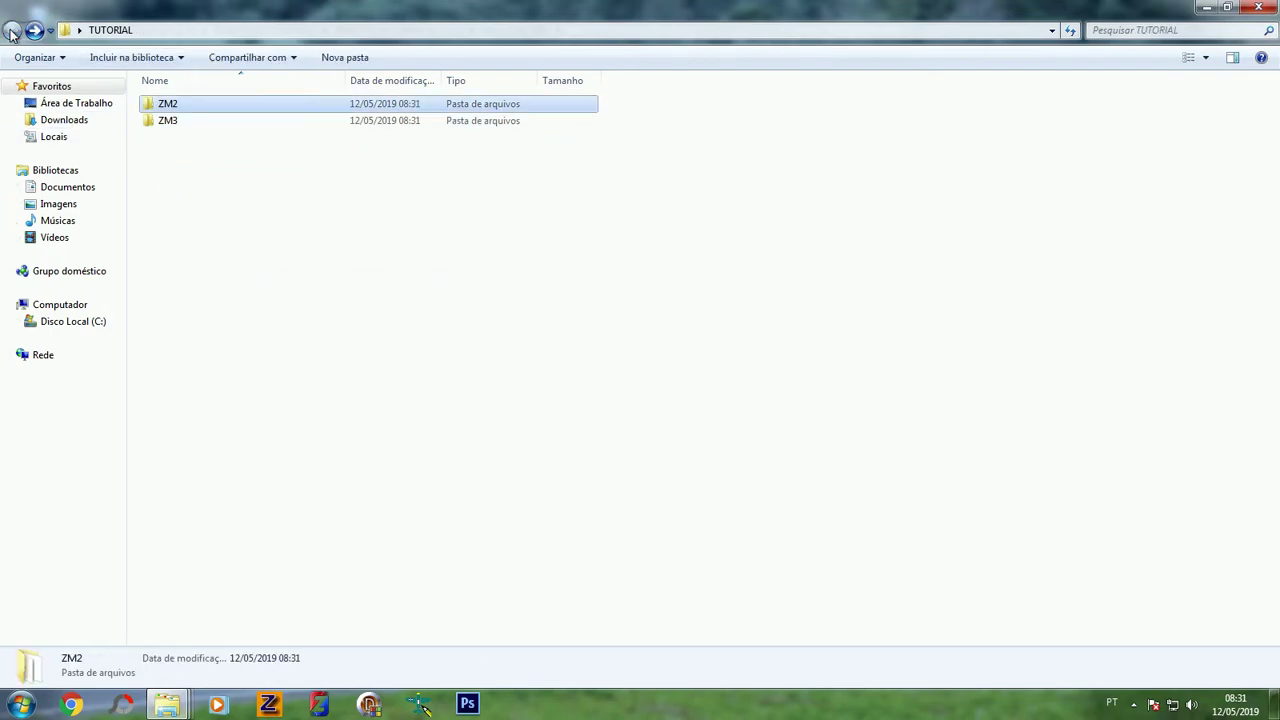
left_click(1206, 10)
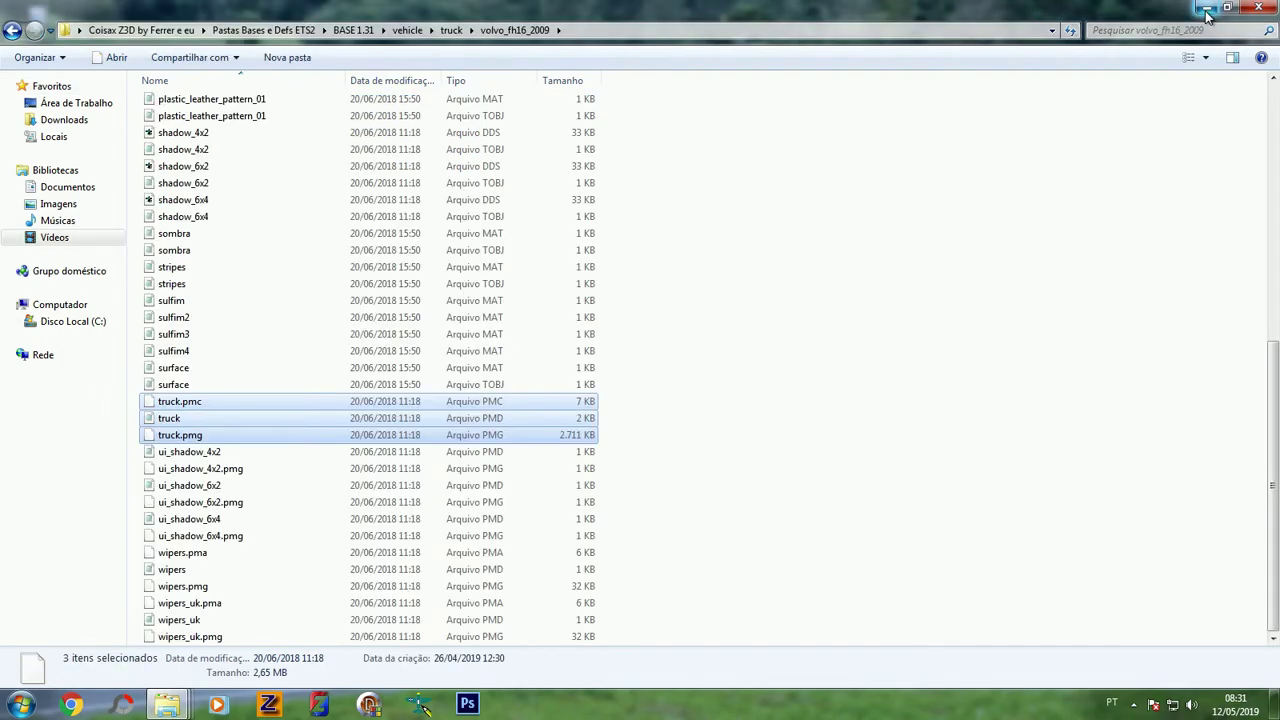
left_click(1206, 10)
right_click(372, 268)
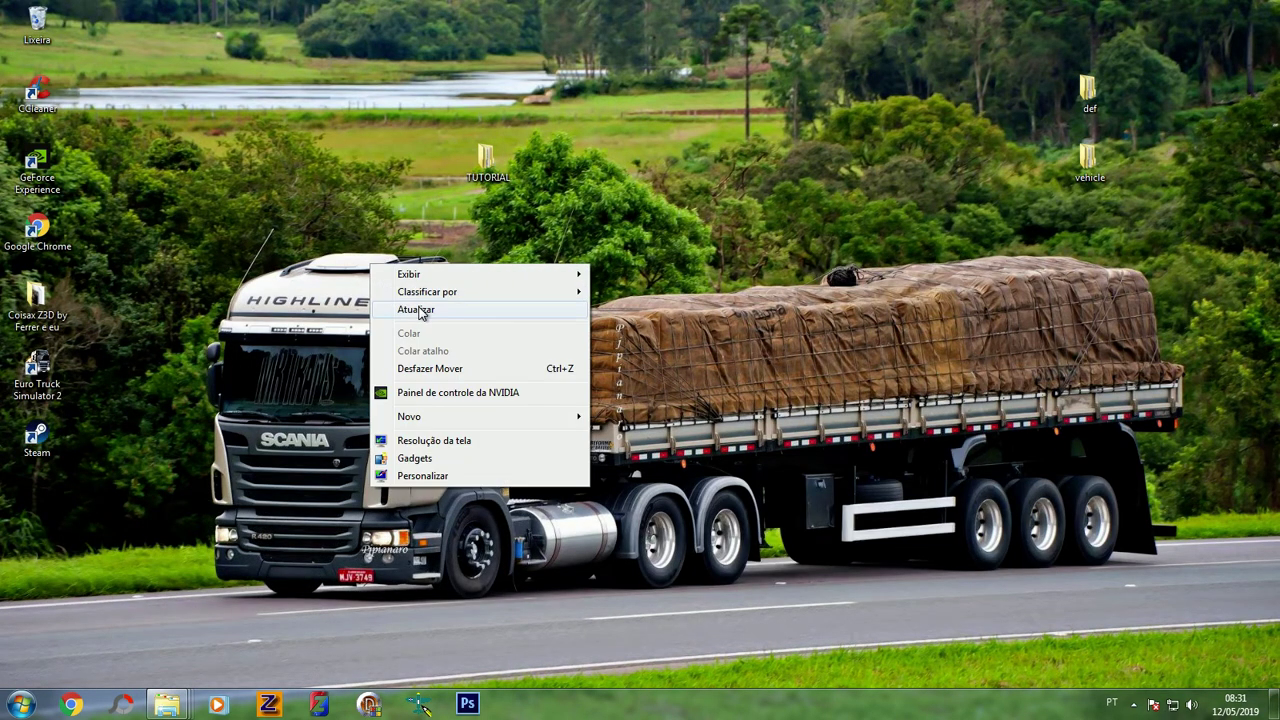
left_click(421, 306)
right_click(418, 306)
left_click(460, 363)
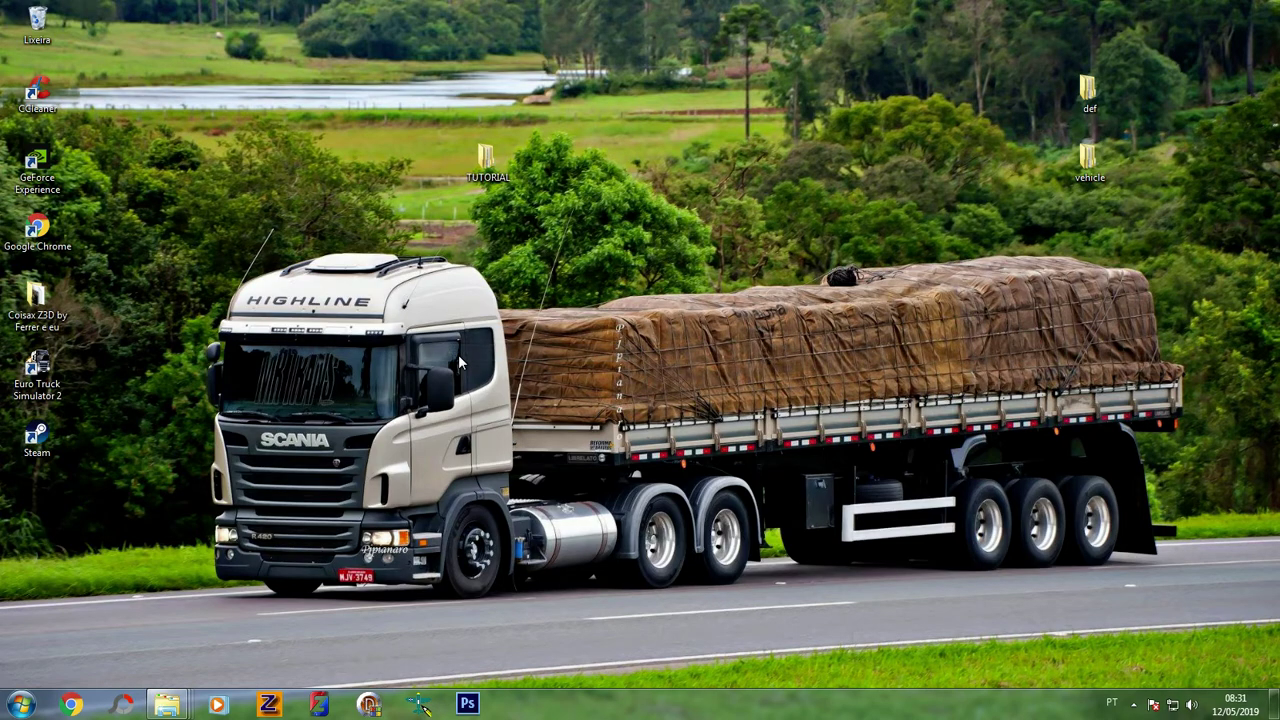